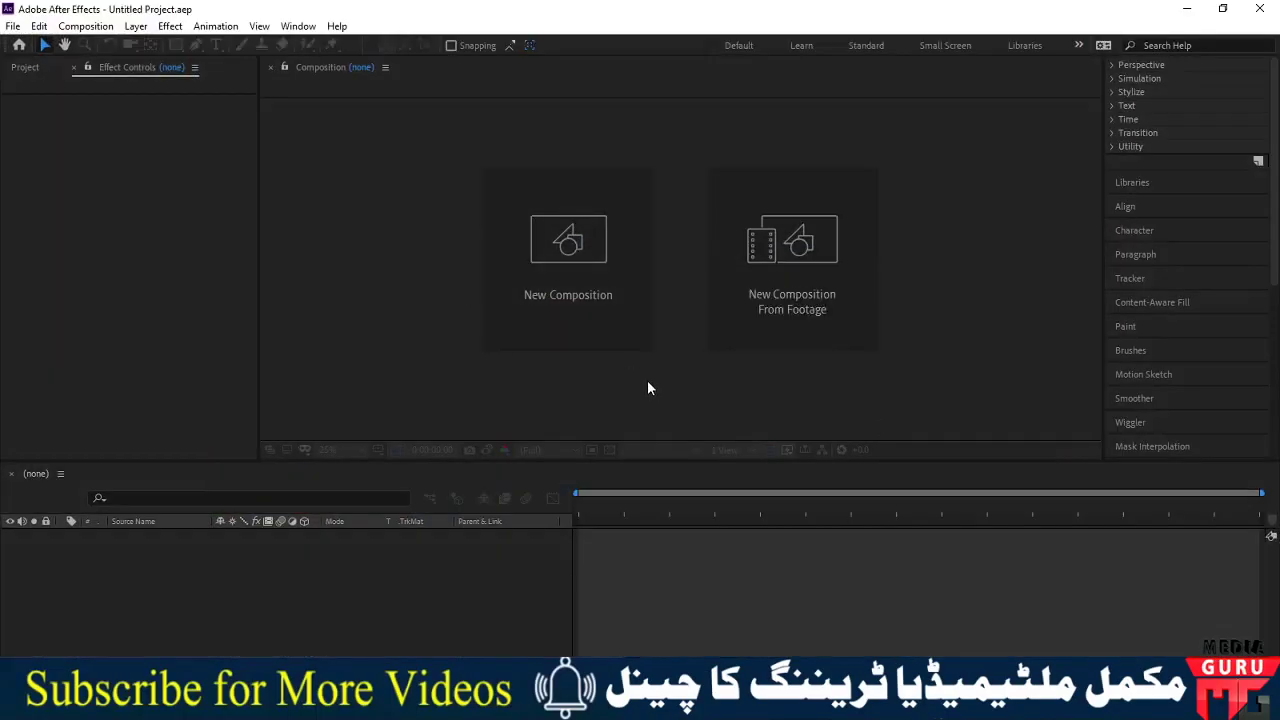
- Create a new 1280×720, 29.97 fps composition named Comp 1
left_click(85, 26)
left_click(110, 45)
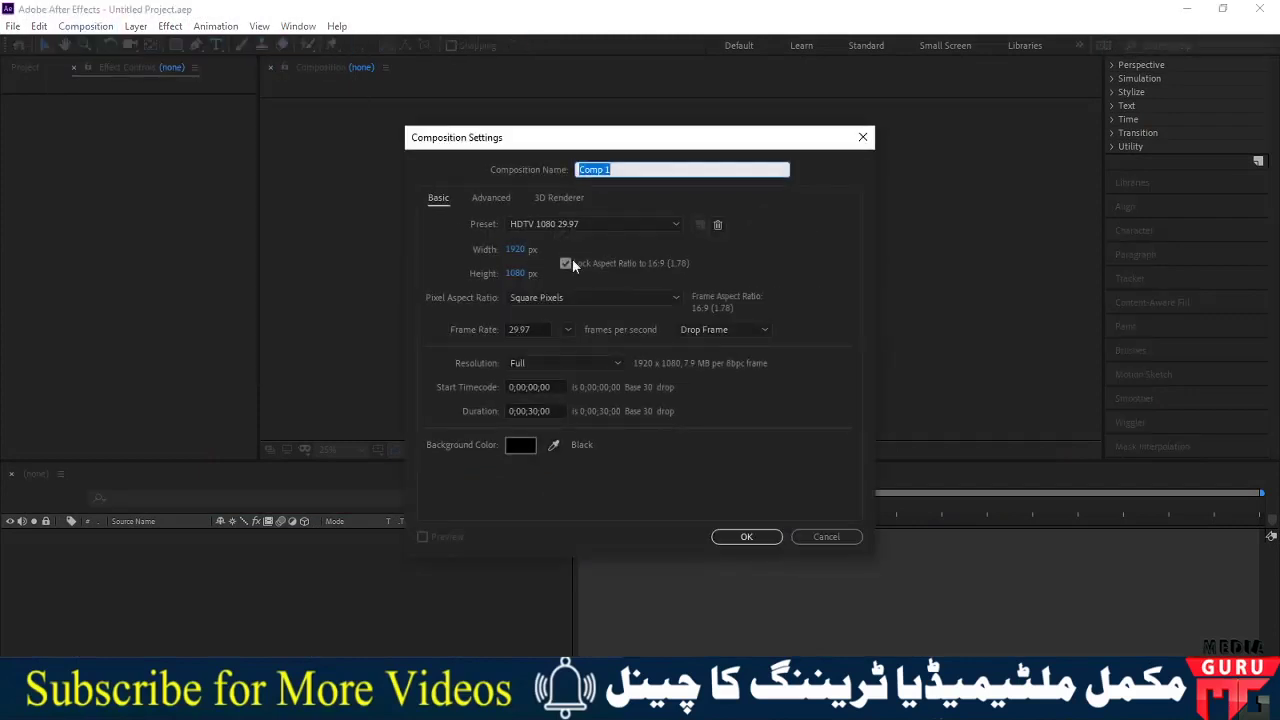
left_click(516, 249)
type("1")
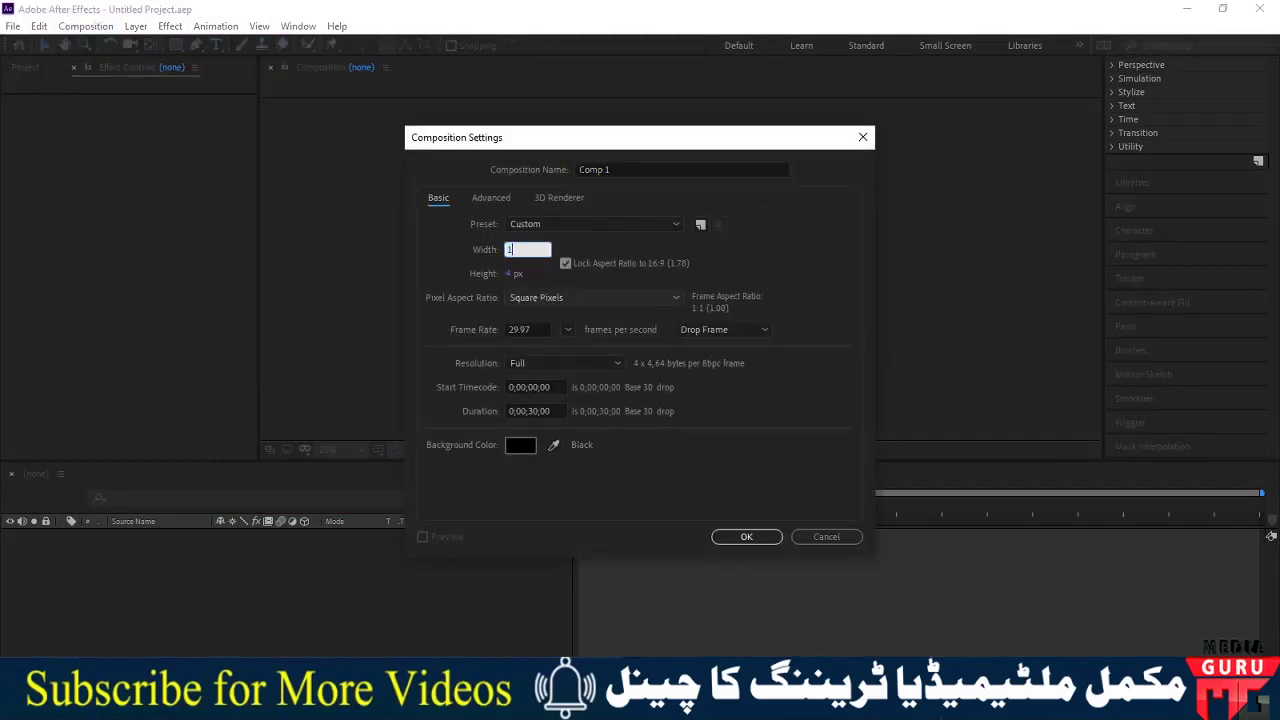
type("280")
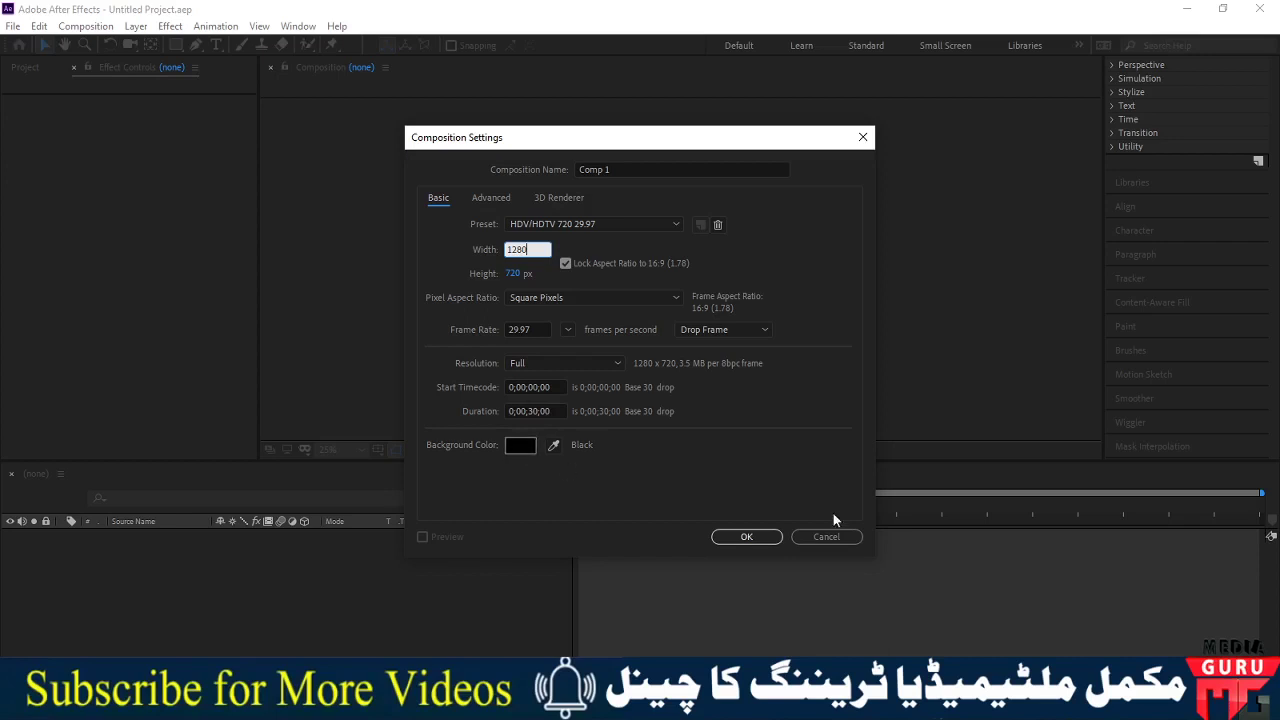
left_click(748, 537)
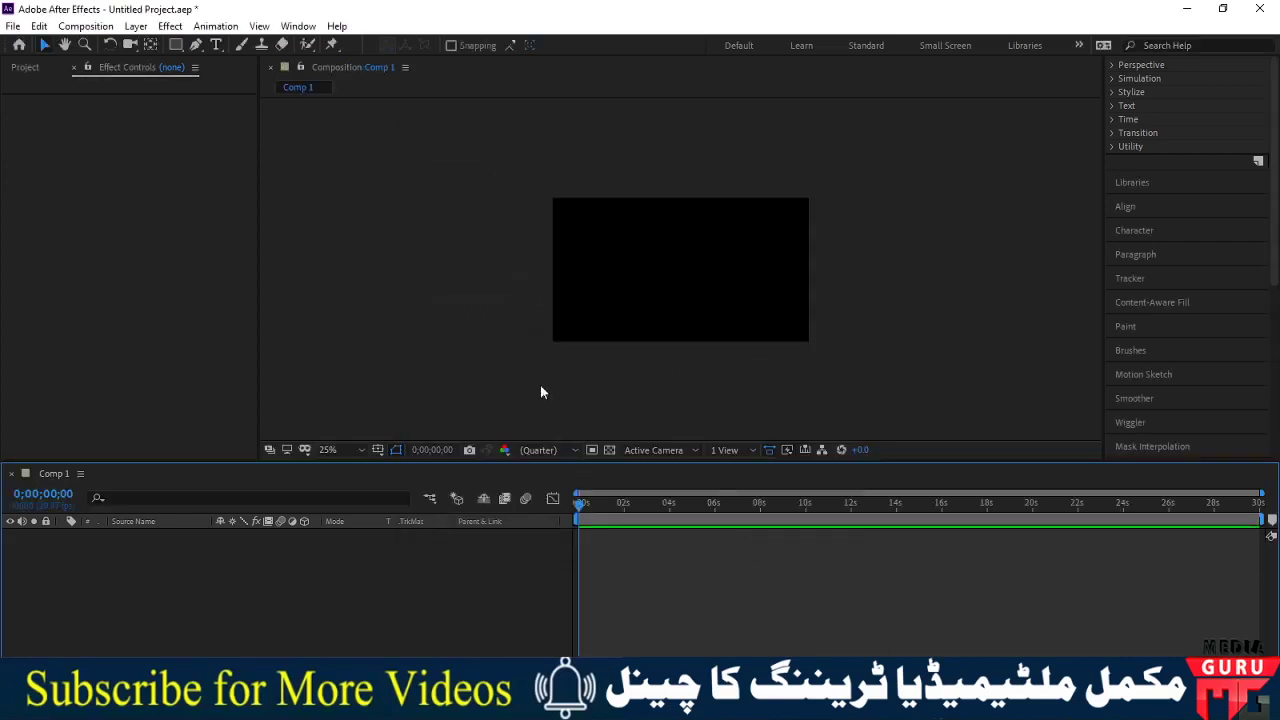
- Set the viewer magnification to Fit so the whole composition is visible
left_click(356, 449)
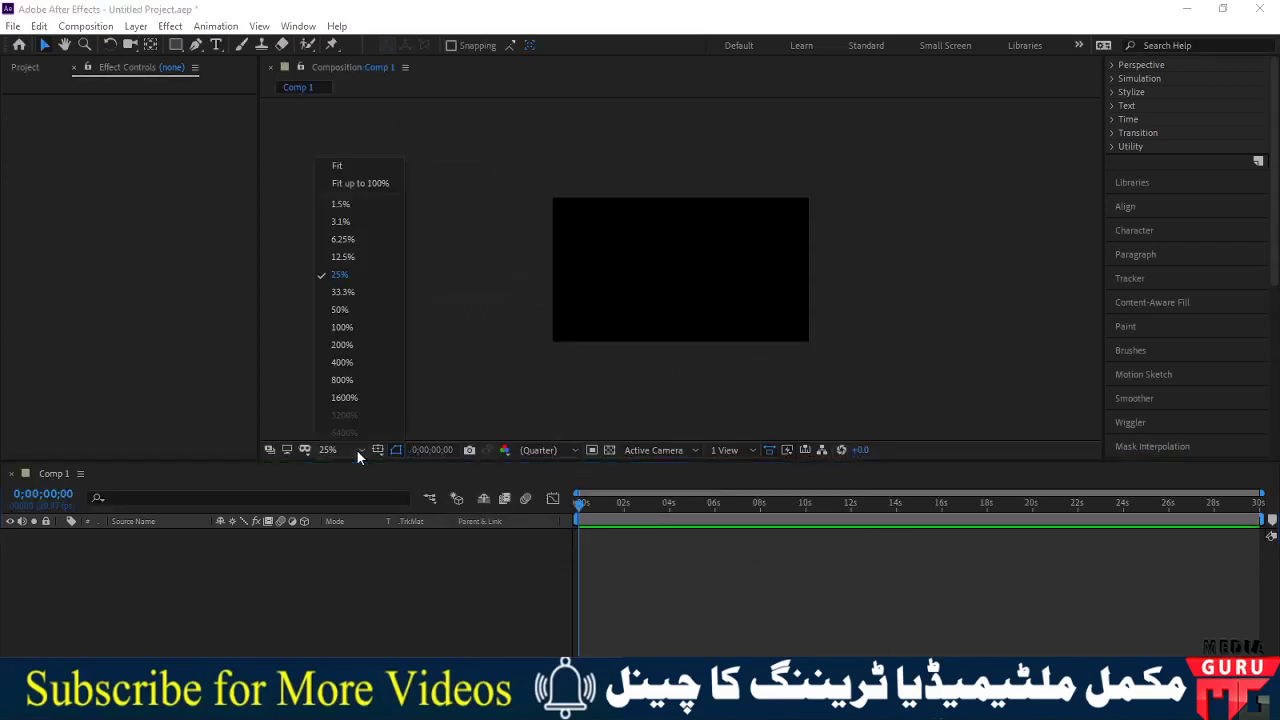
left_click(342, 168)
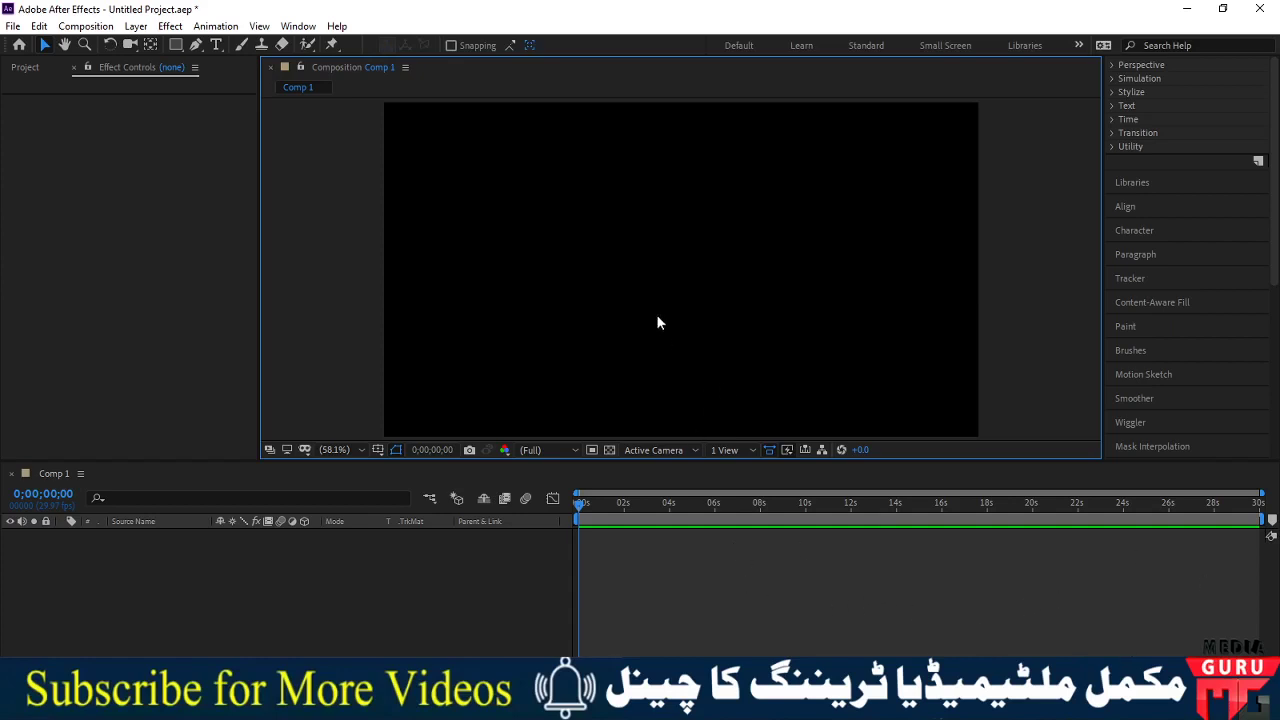
left_click(167, 28)
mouse_move(138, 28)
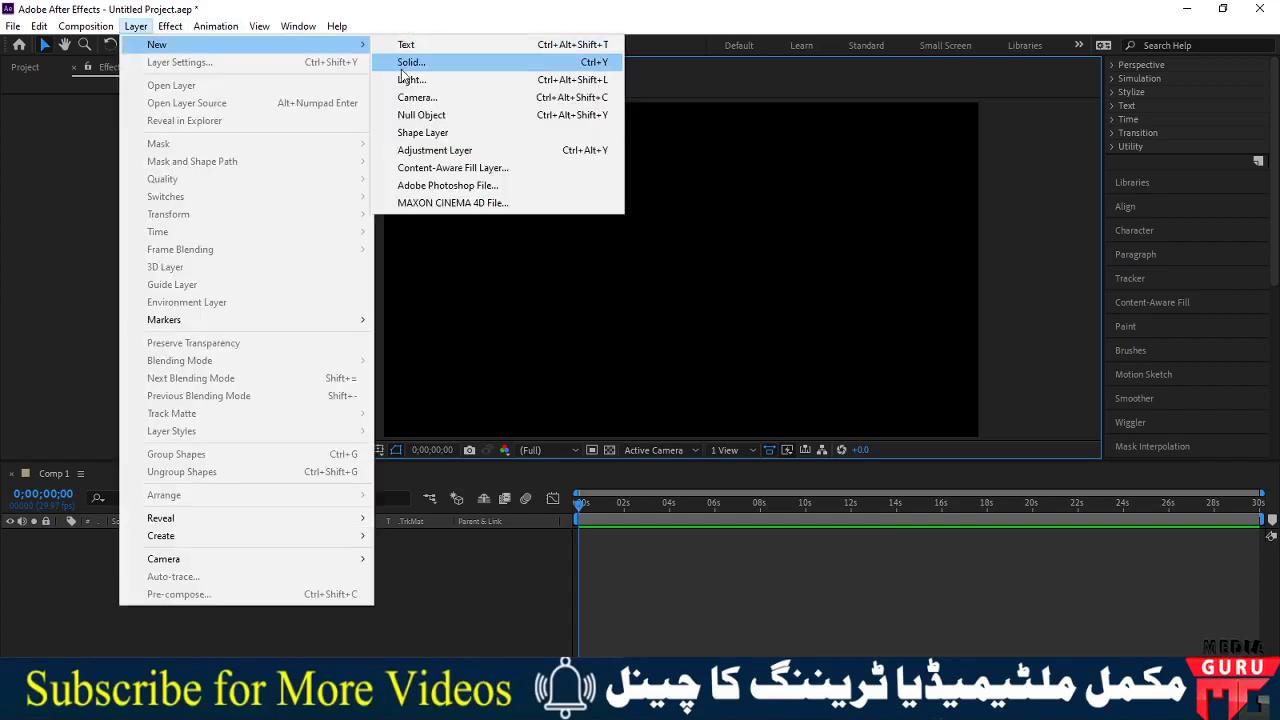
- Add a full-frame solid, Dark Gray Solid 1, keeping the default solid settings
left_click(408, 63)
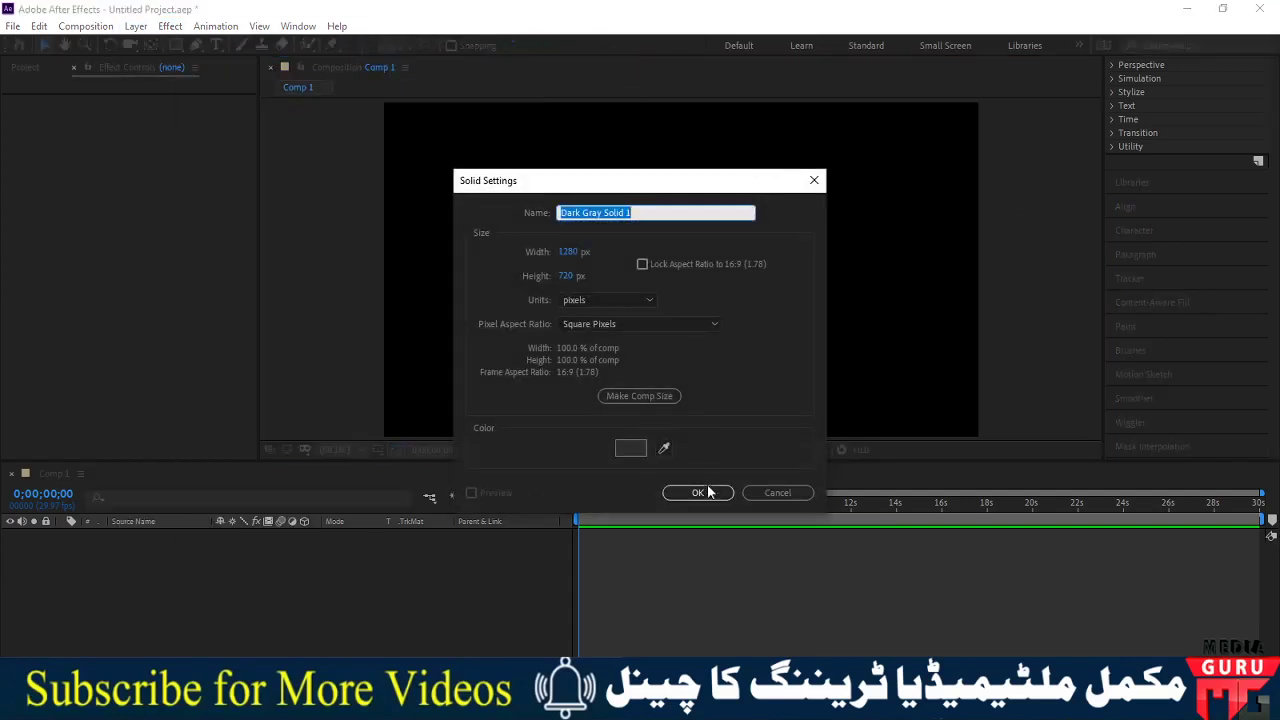
left_click(705, 492)
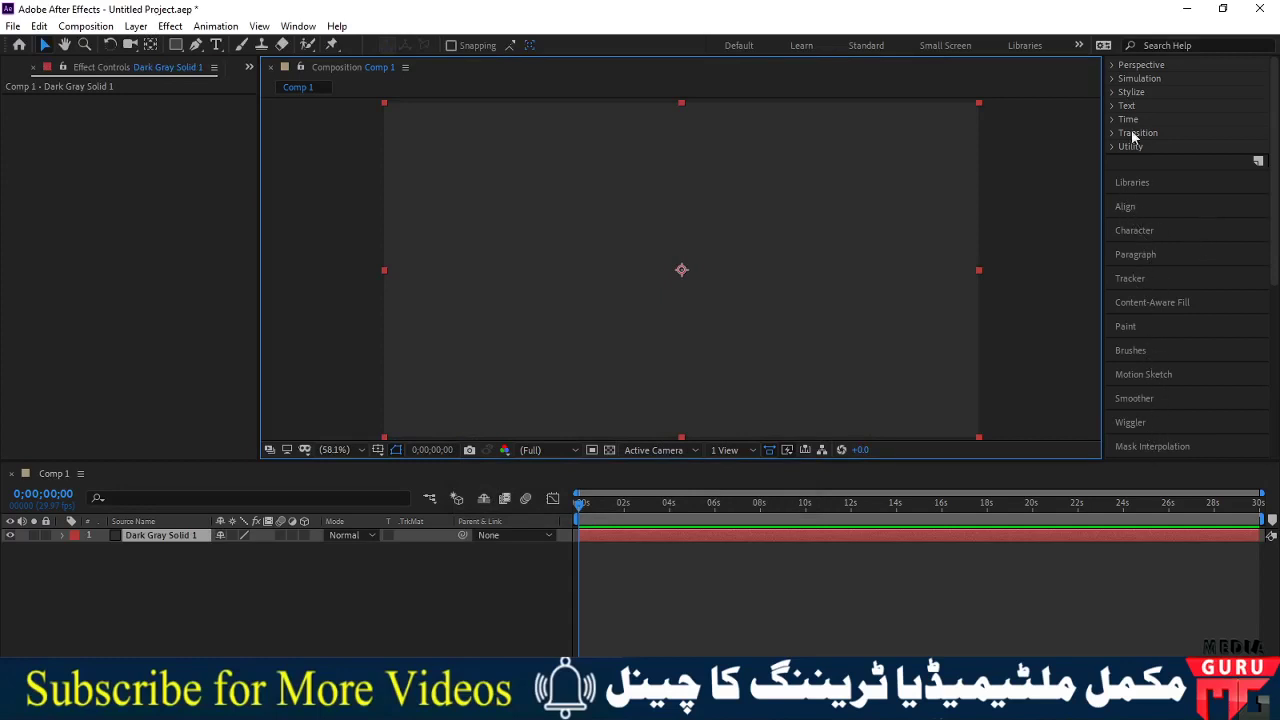
left_click(298, 26)
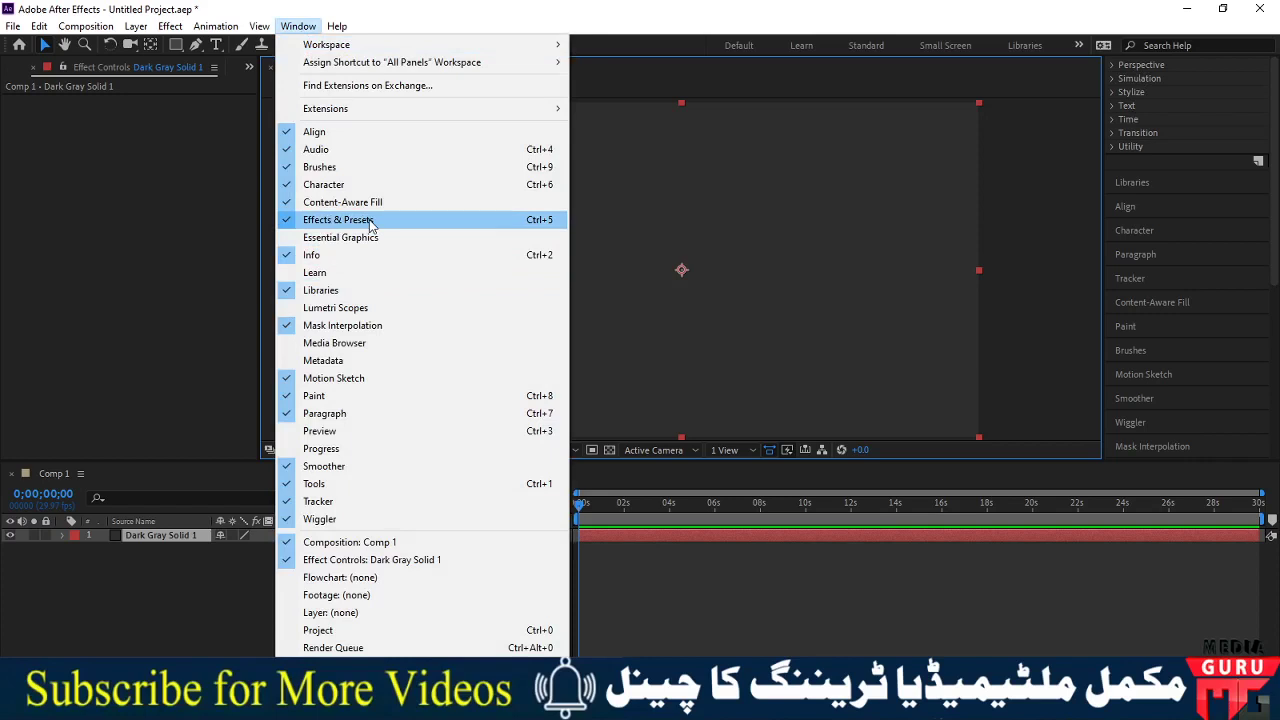
- Search Effects & Presets for 'ramp' and apply Gradient Ramp to Dark Gray Solid 1
left_click(369, 220)
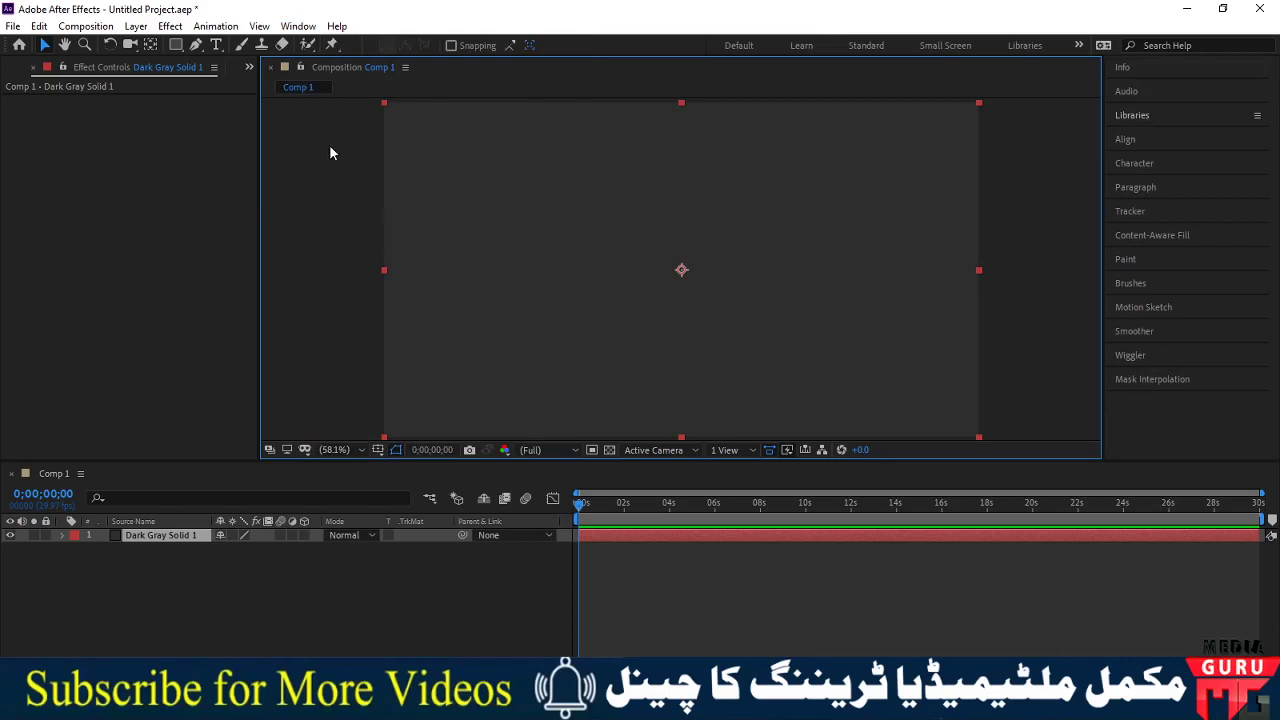
left_click(298, 26)
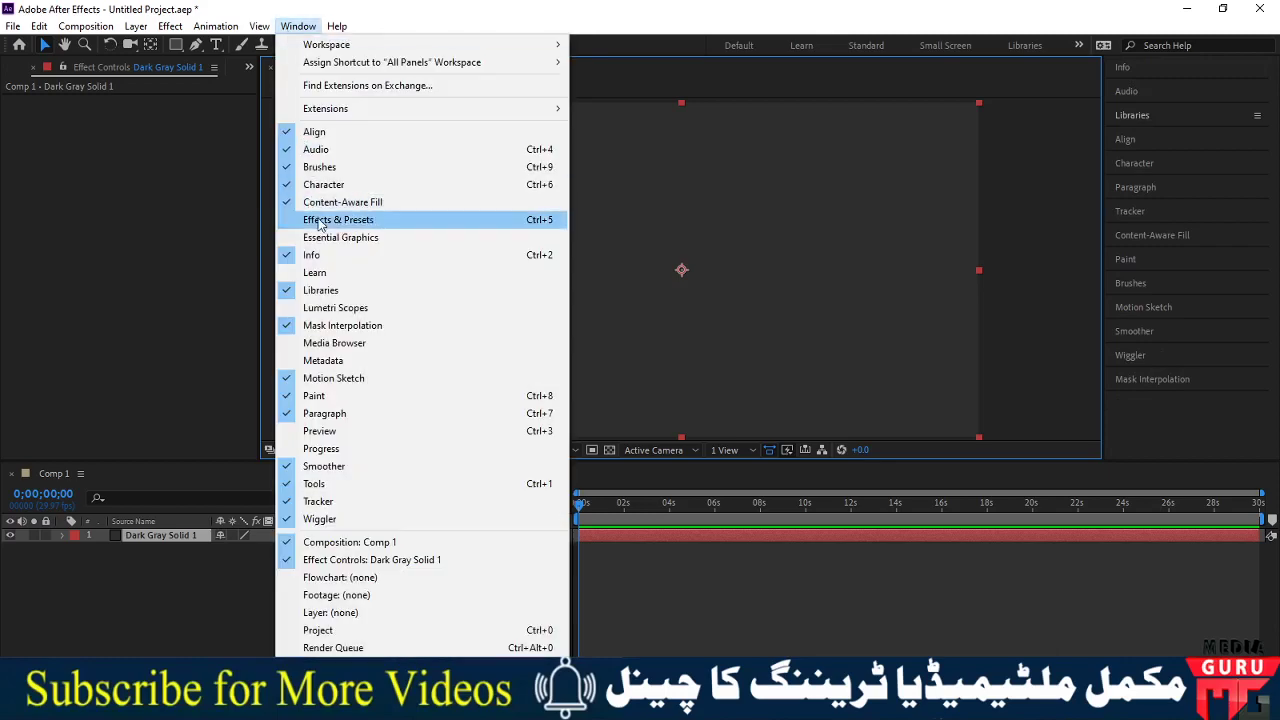
left_click(321, 224)
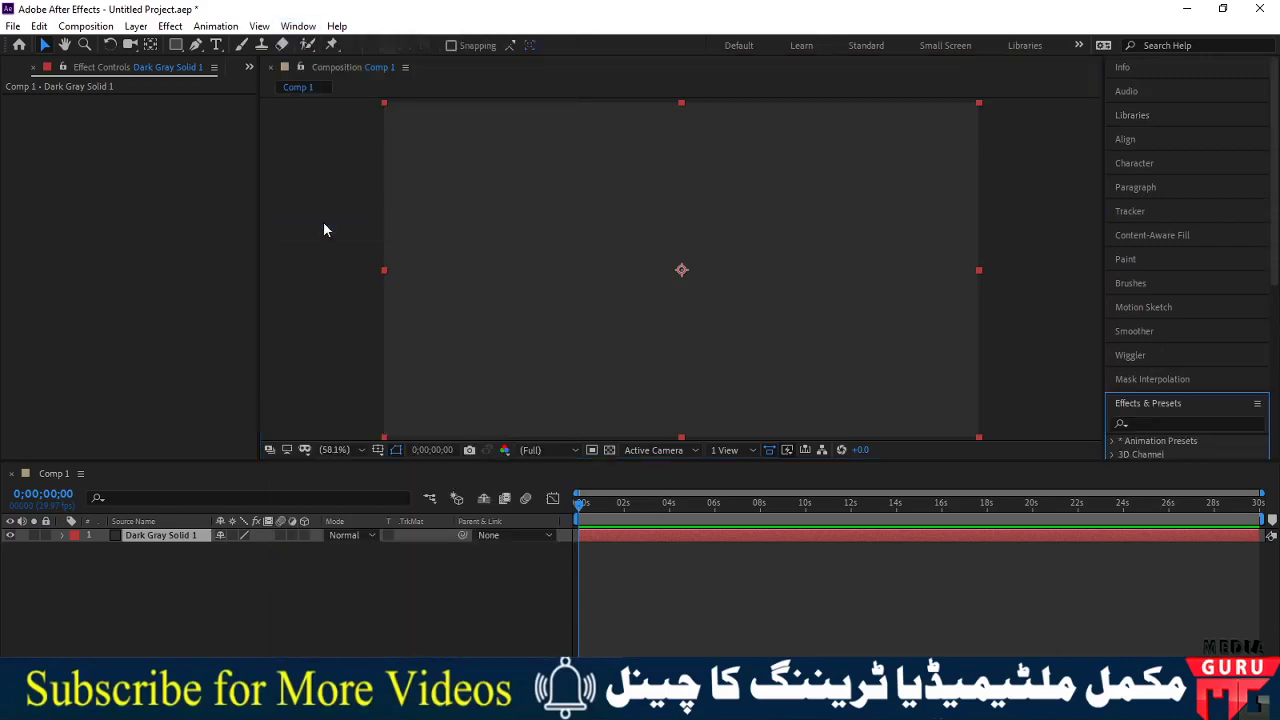
left_click(1157, 424)
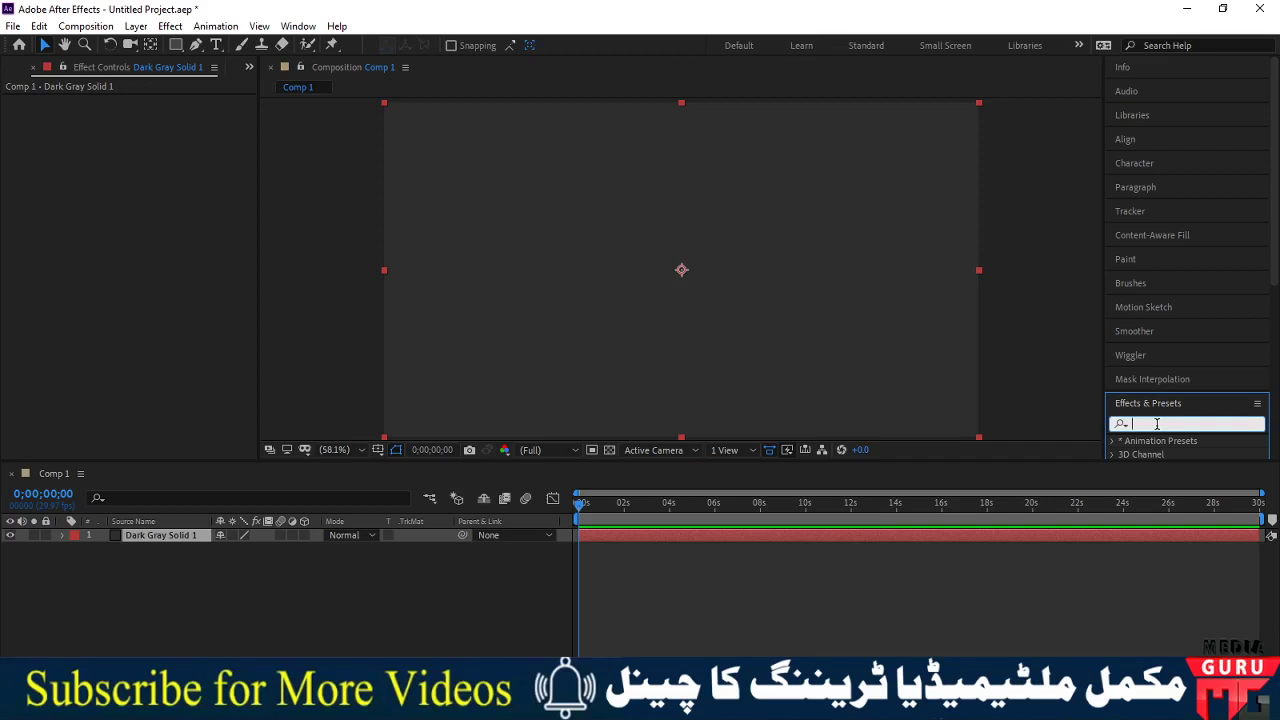
type("ramp")
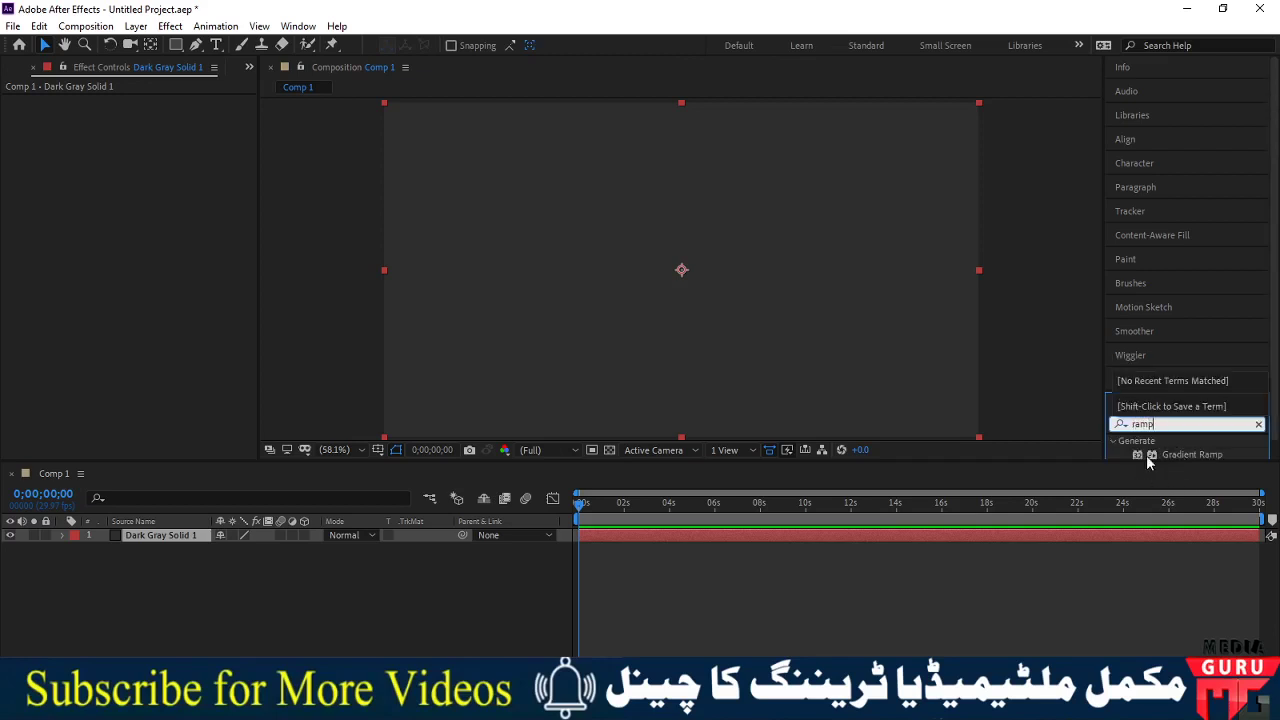
left_click_drag(1148, 464, 1148, 505)
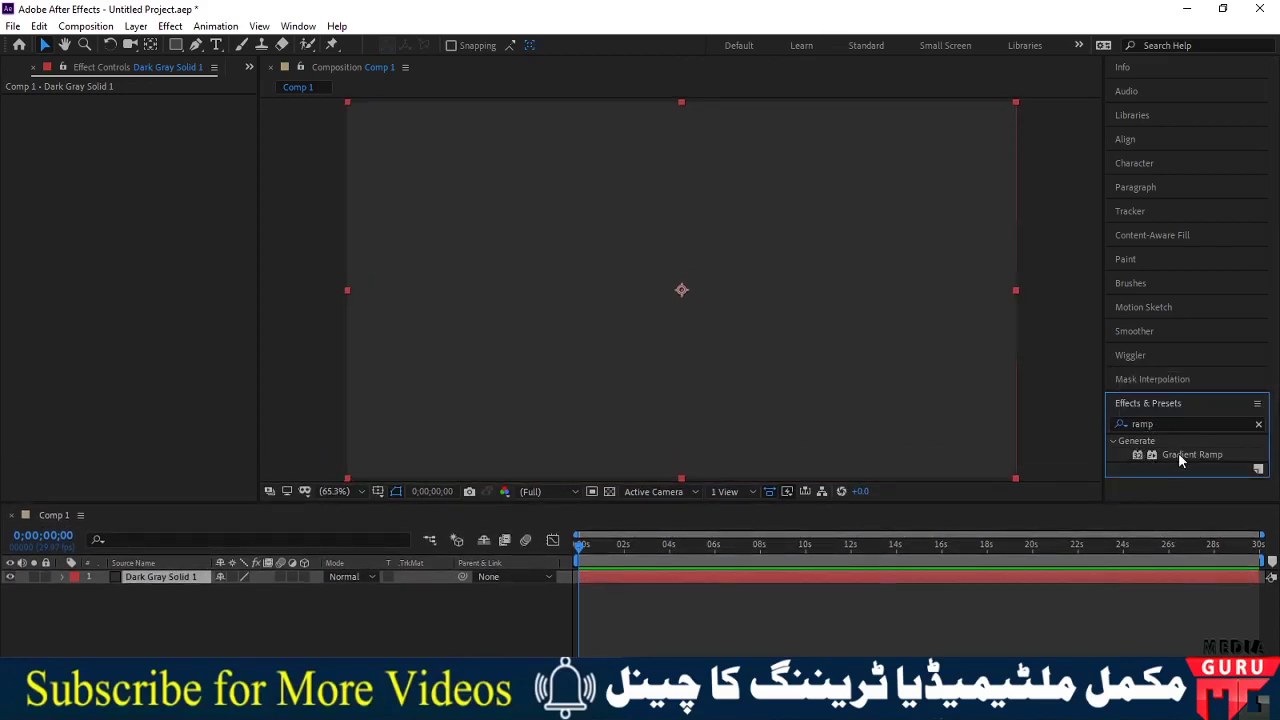
left_click_drag(1192, 454, 756, 315)
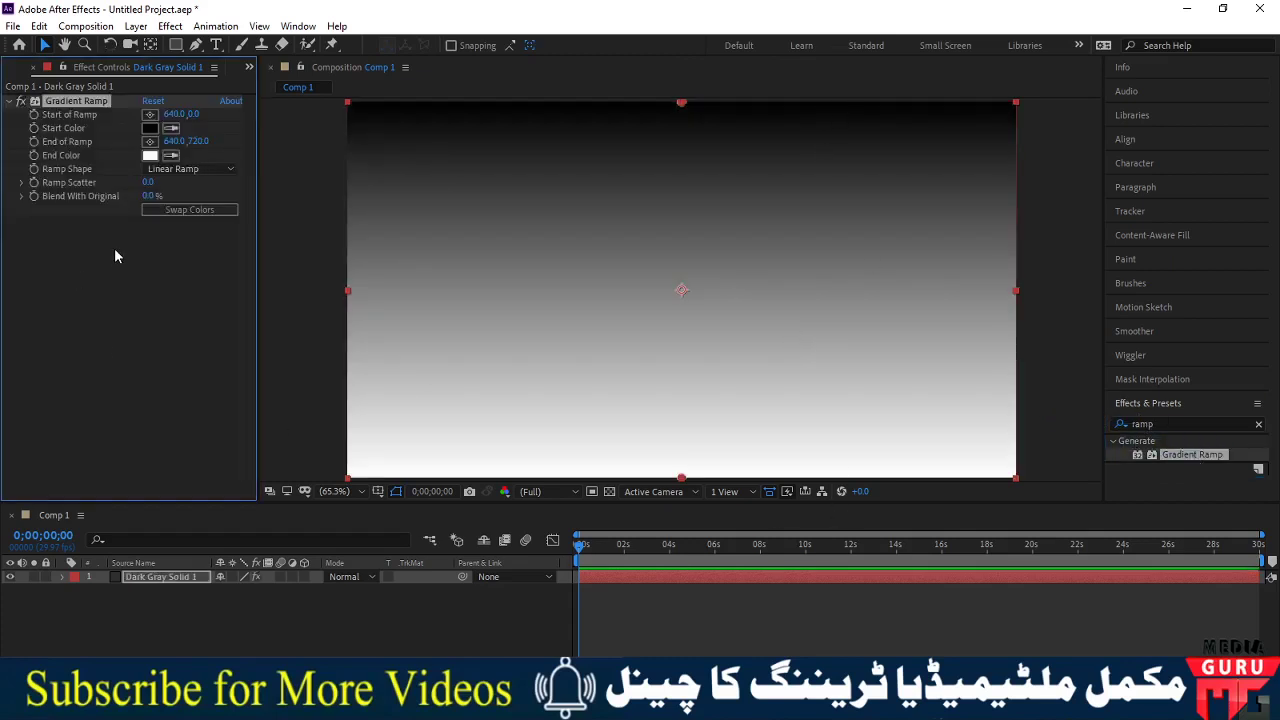
- Set the Gradient Ramp start colour to bright blue and end colour to light blue
left_click(150, 130)
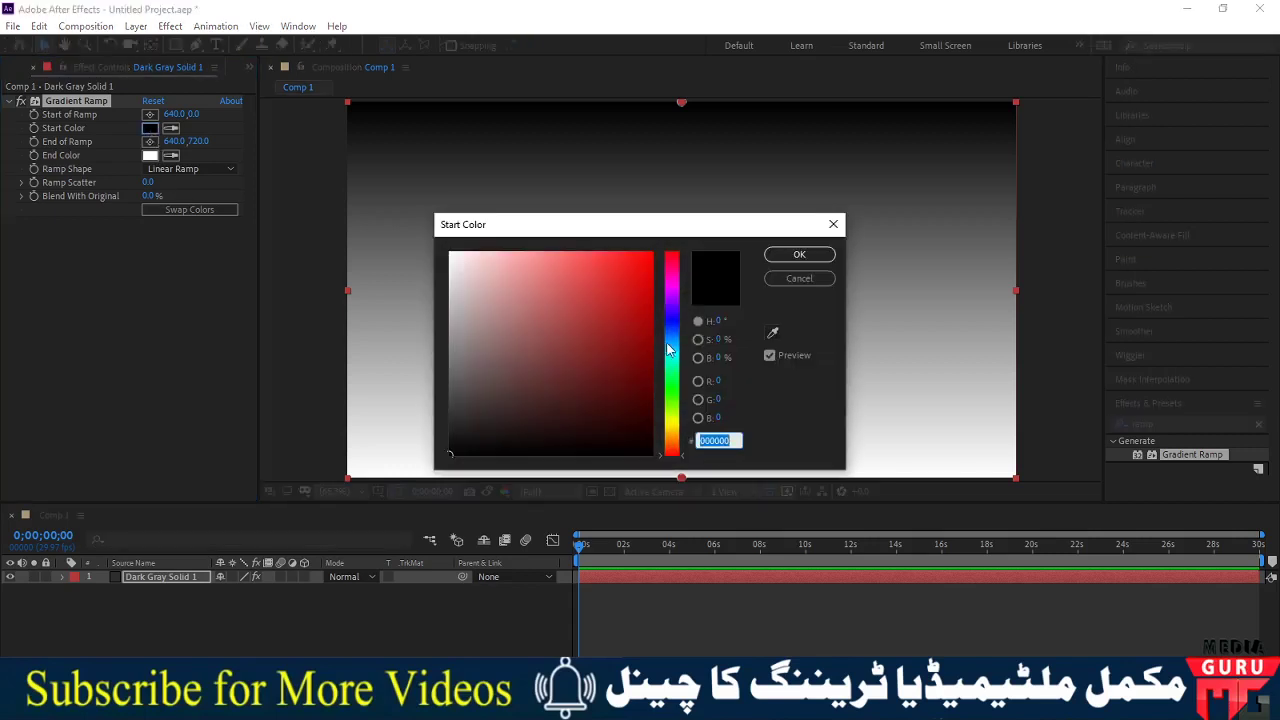
left_click(672, 341)
left_click_drag(650, 320, 650, 254)
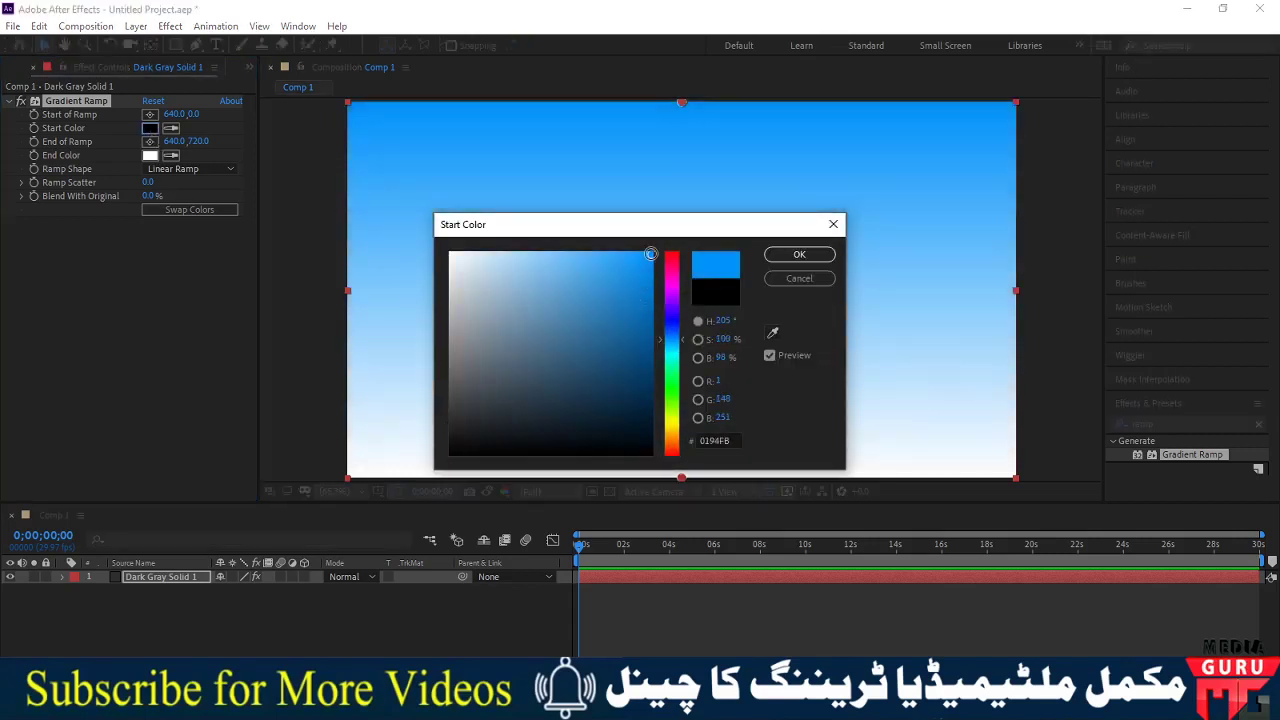
left_click(797, 254)
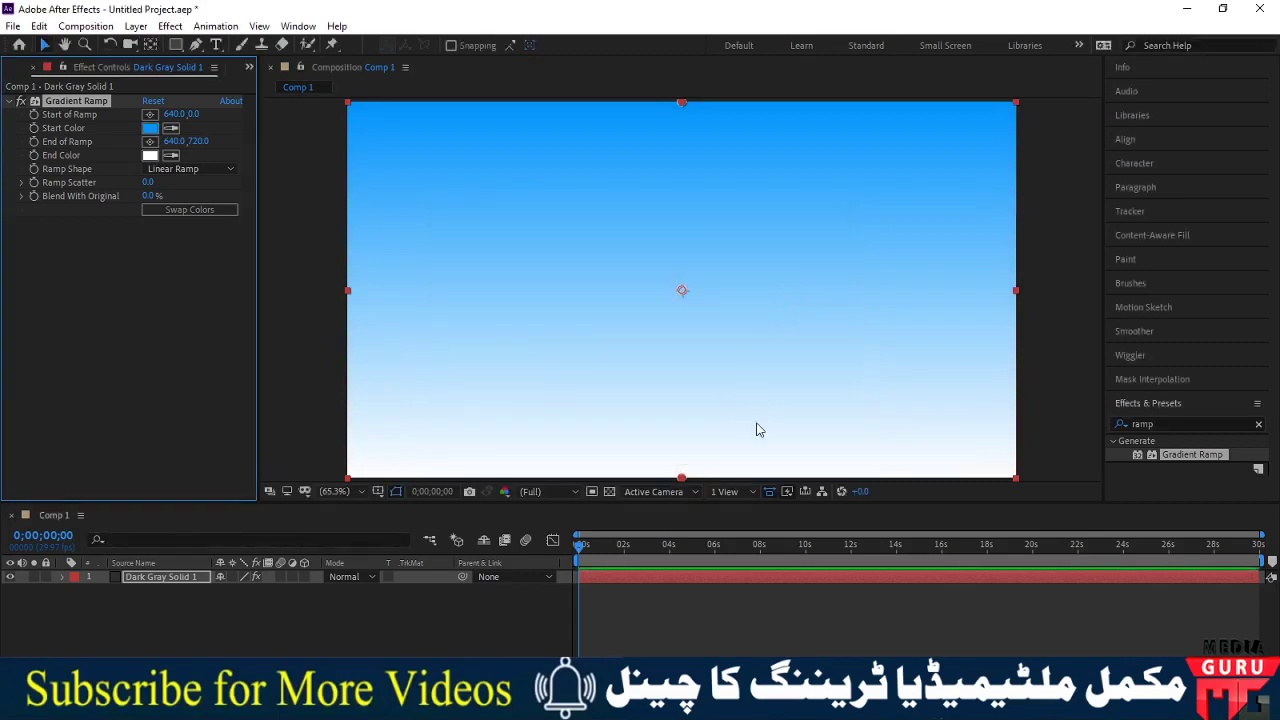
left_click(150, 156)
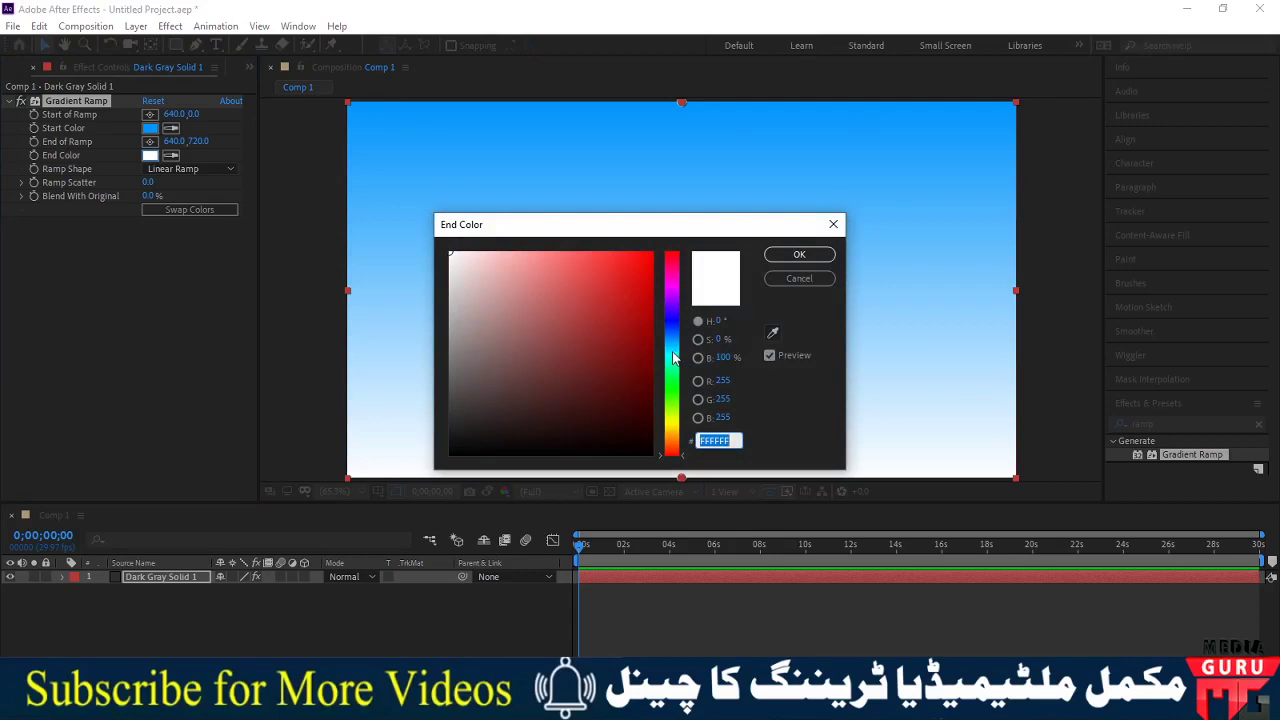
left_click(672, 350)
left_click(672, 346)
mouse_move(636, 300)
left_mouse_down()
mouse_move(592, 246)
mouse_move(653, 251)
mouse_move(522, 259)
left_mouse_up()
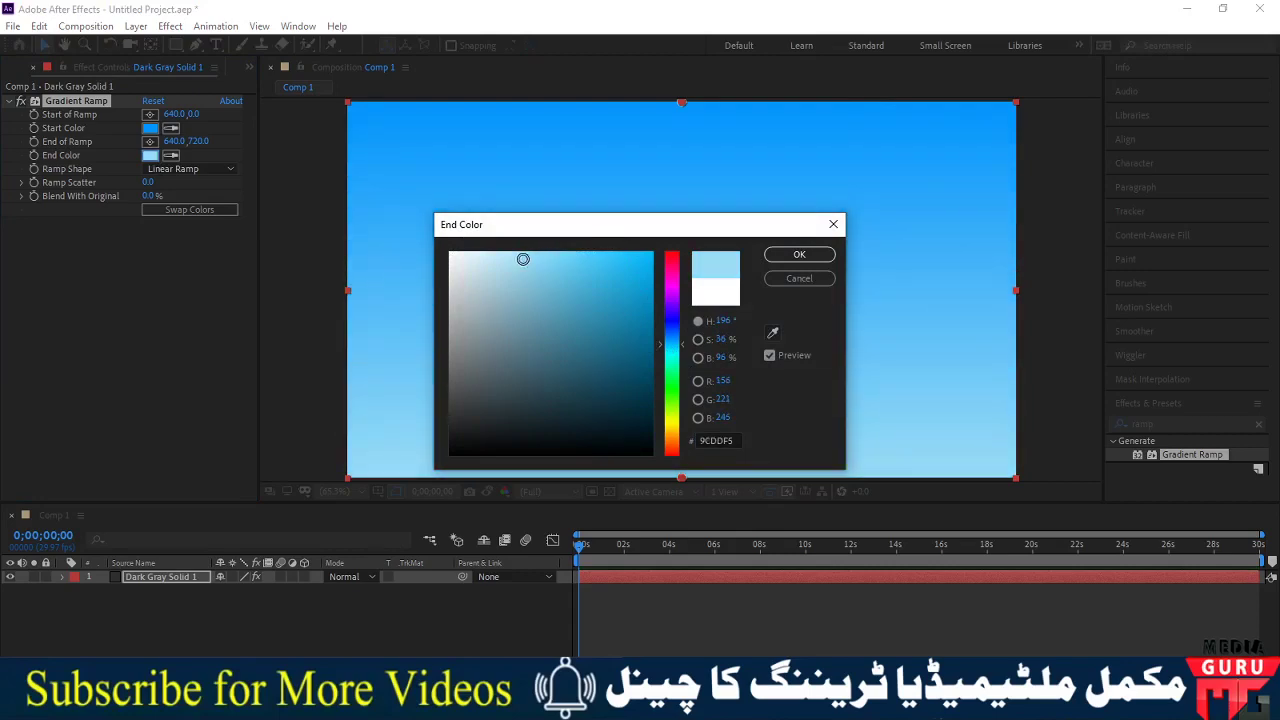
left_click(799, 254)
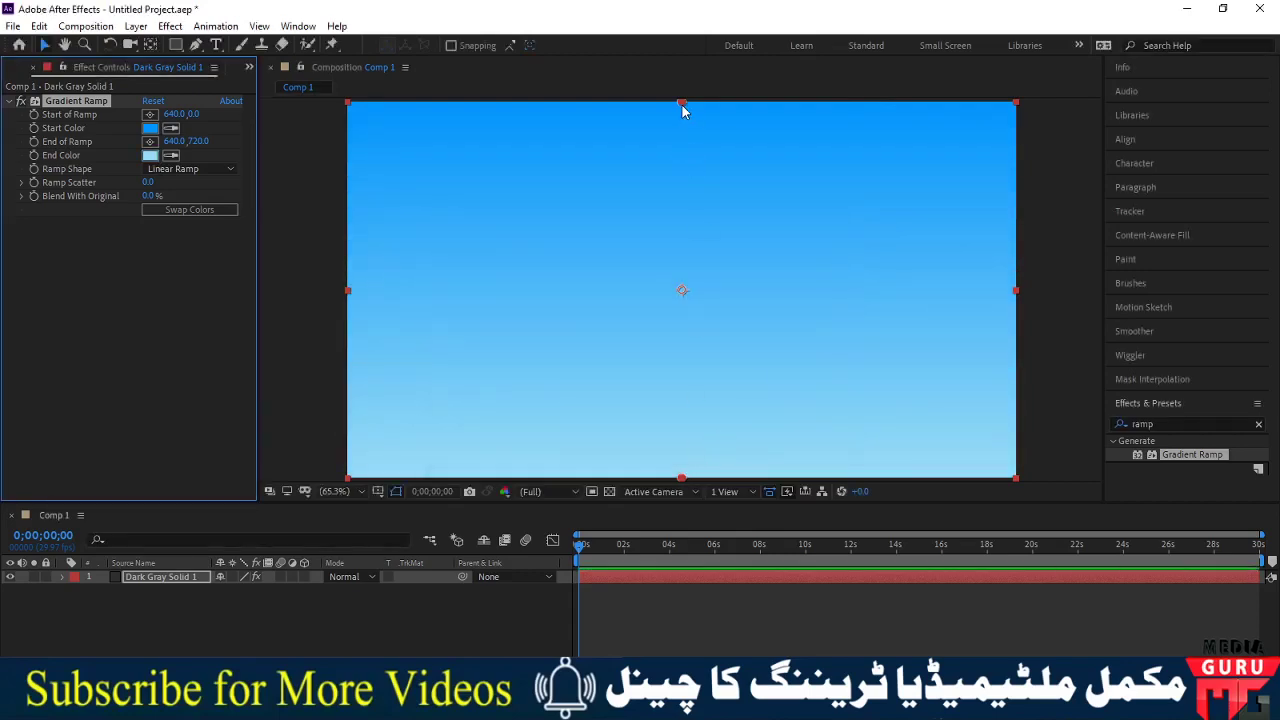
- Make the ramp a Radial Ramp centred near the top, ending below the frame
mouse_move(682, 105)
left_mouse_down()
mouse_move(677, 360)
mouse_move(681, 183)
left_mouse_up()
mouse_move(682, 478)
left_mouse_down()
mouse_move(695, 237)
mouse_move(706, 357)
mouse_move(684, 375)
left_mouse_up()
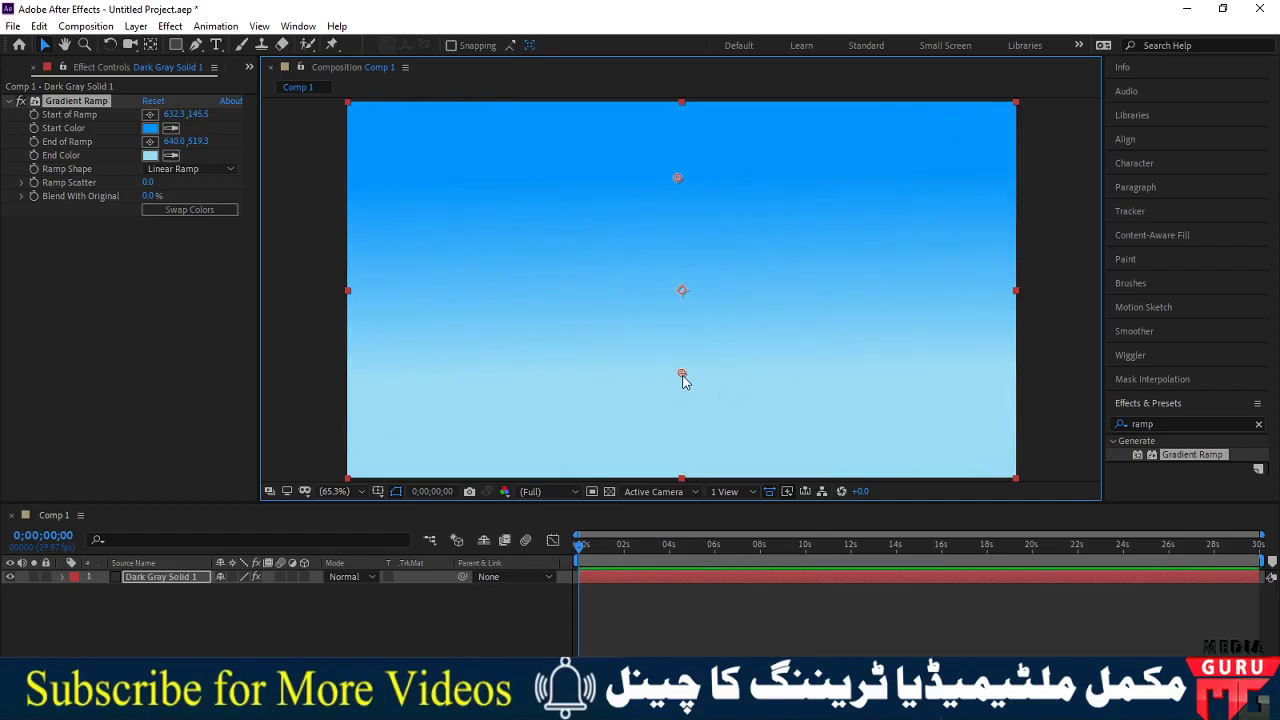
left_click_drag(682, 374, 679, 428)
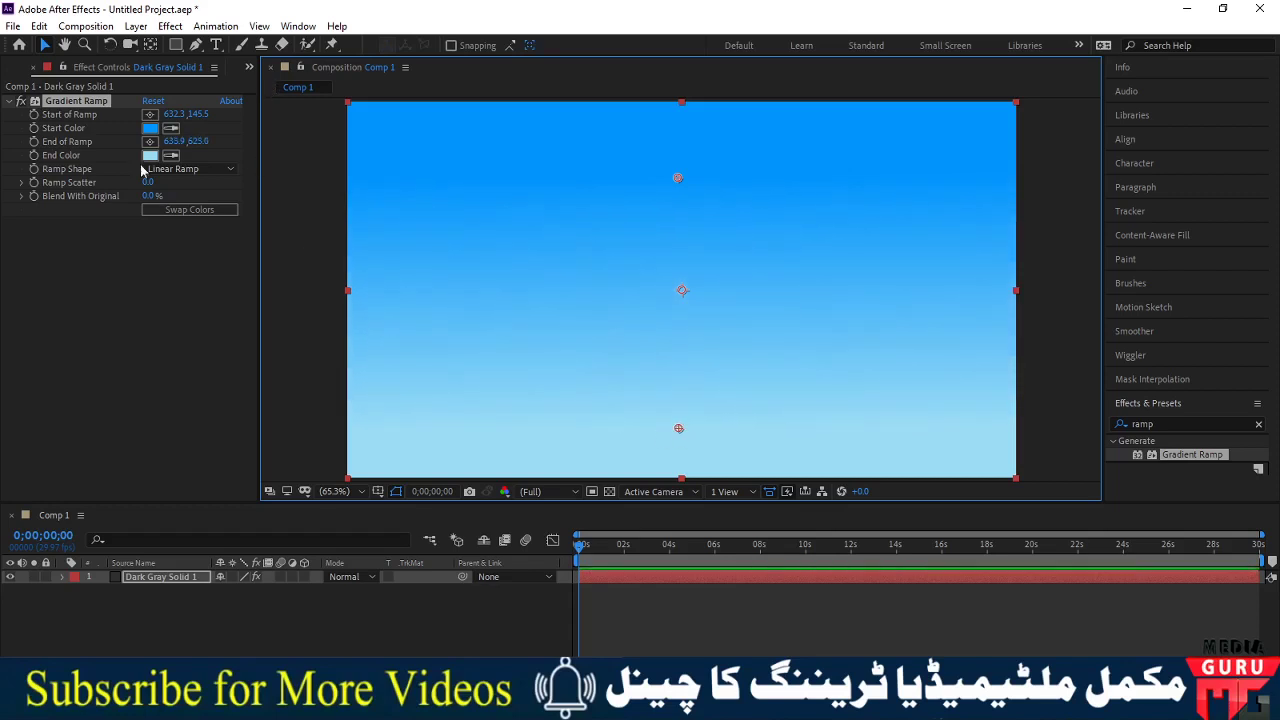
left_click(200, 169)
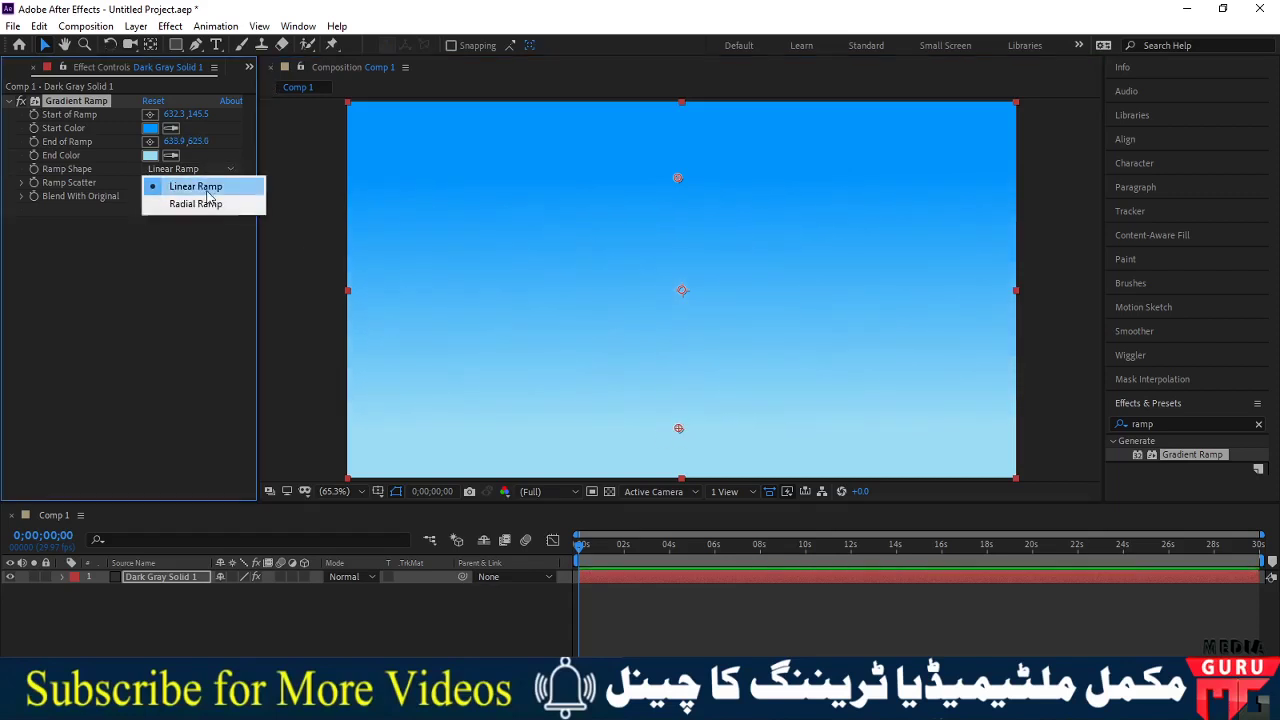
left_click(200, 202)
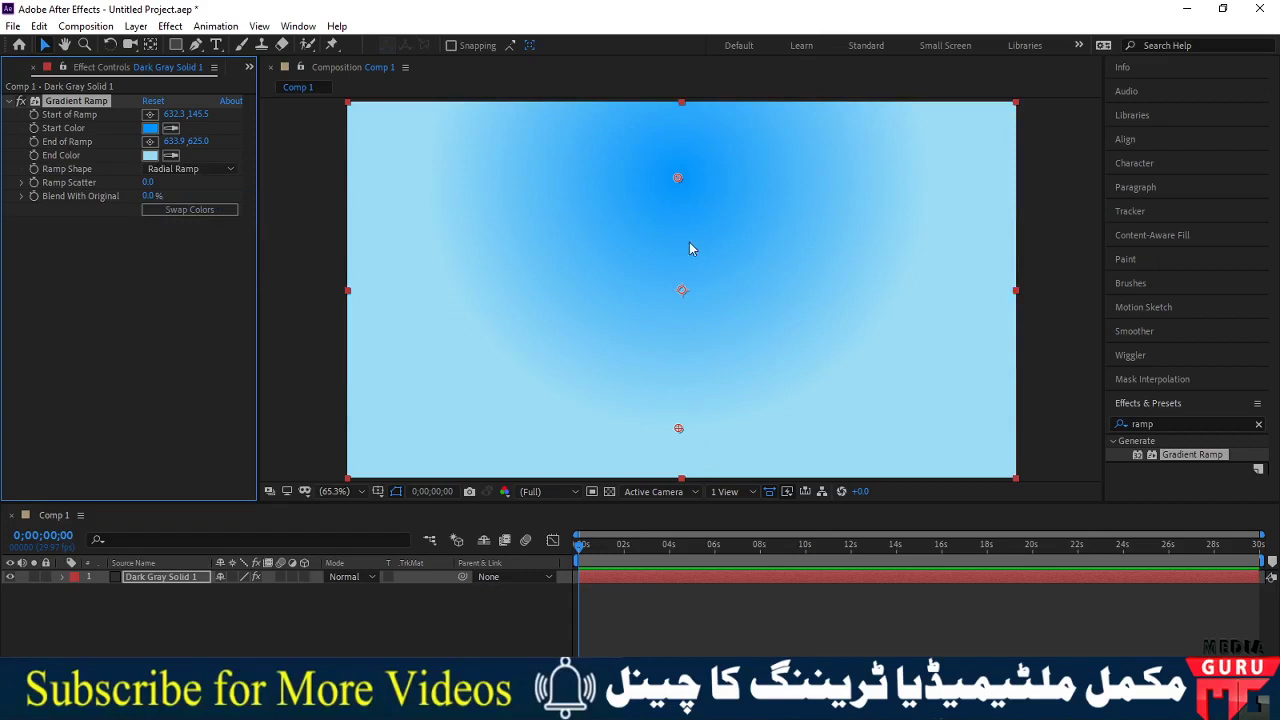
mouse_move(678, 178)
left_mouse_down()
mouse_move(701, 104)
mouse_move(677, 111)
left_mouse_up()
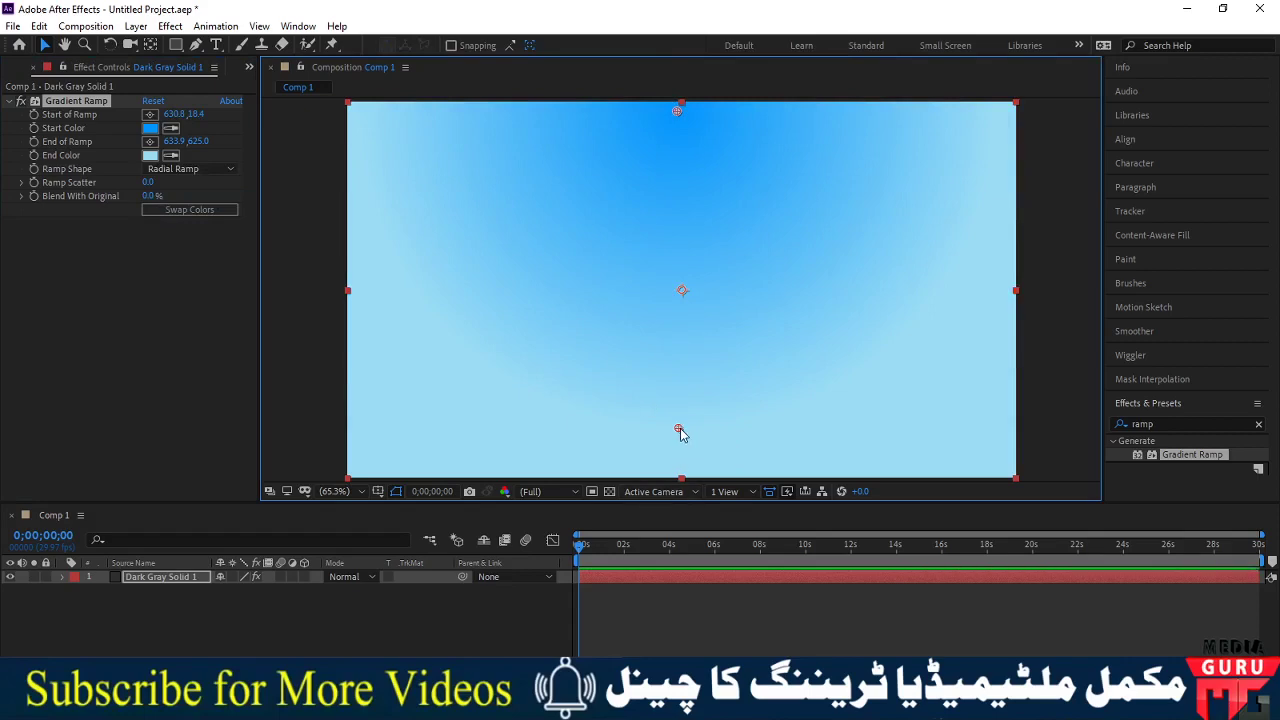
left_click_drag(679, 428, 687, 623)
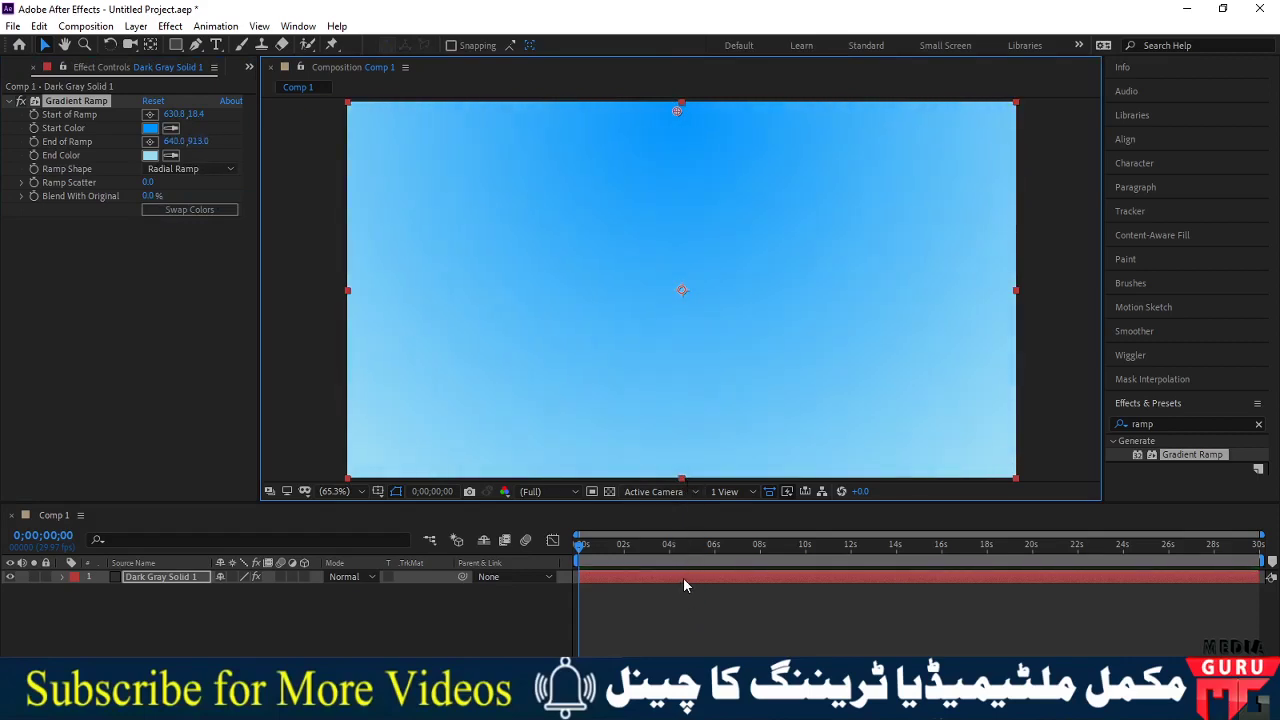
left_click(1190, 10)
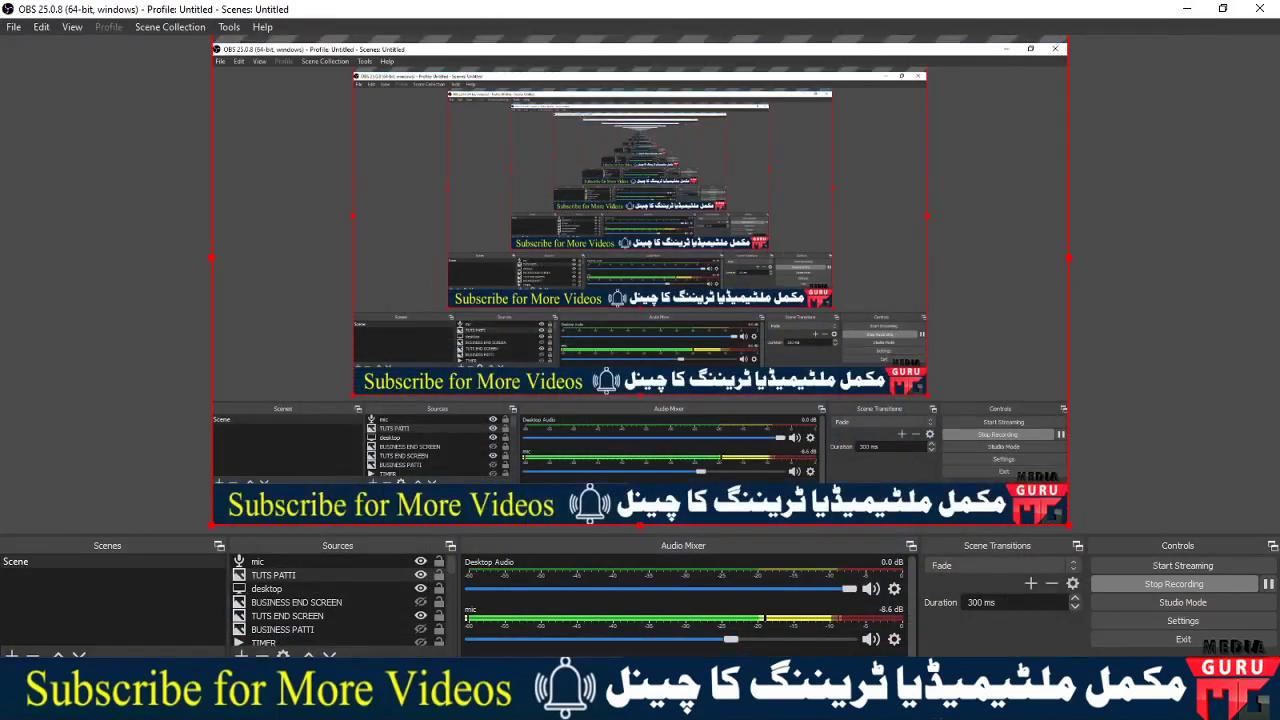
left_click(1187, 8)
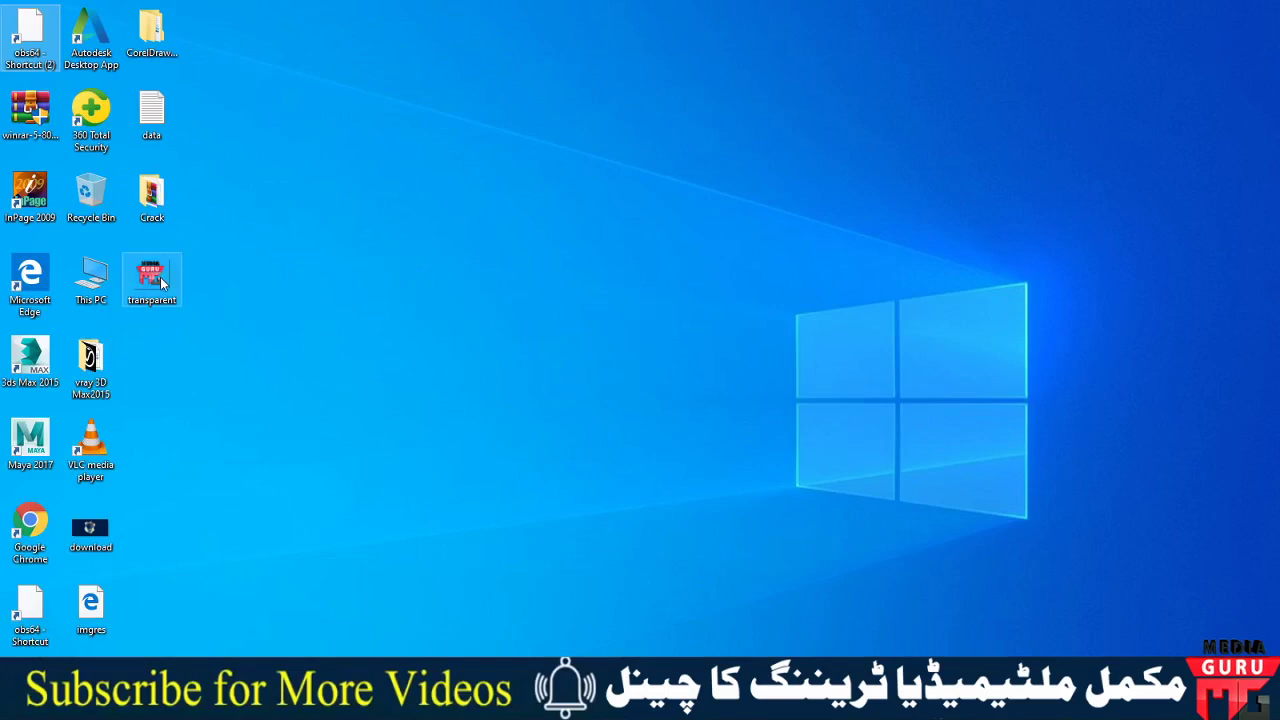
mouse_move(160, 283)
left_mouse_down()
mouse_move(667, 608)
mouse_move(652, 690)
left_mouse_up()
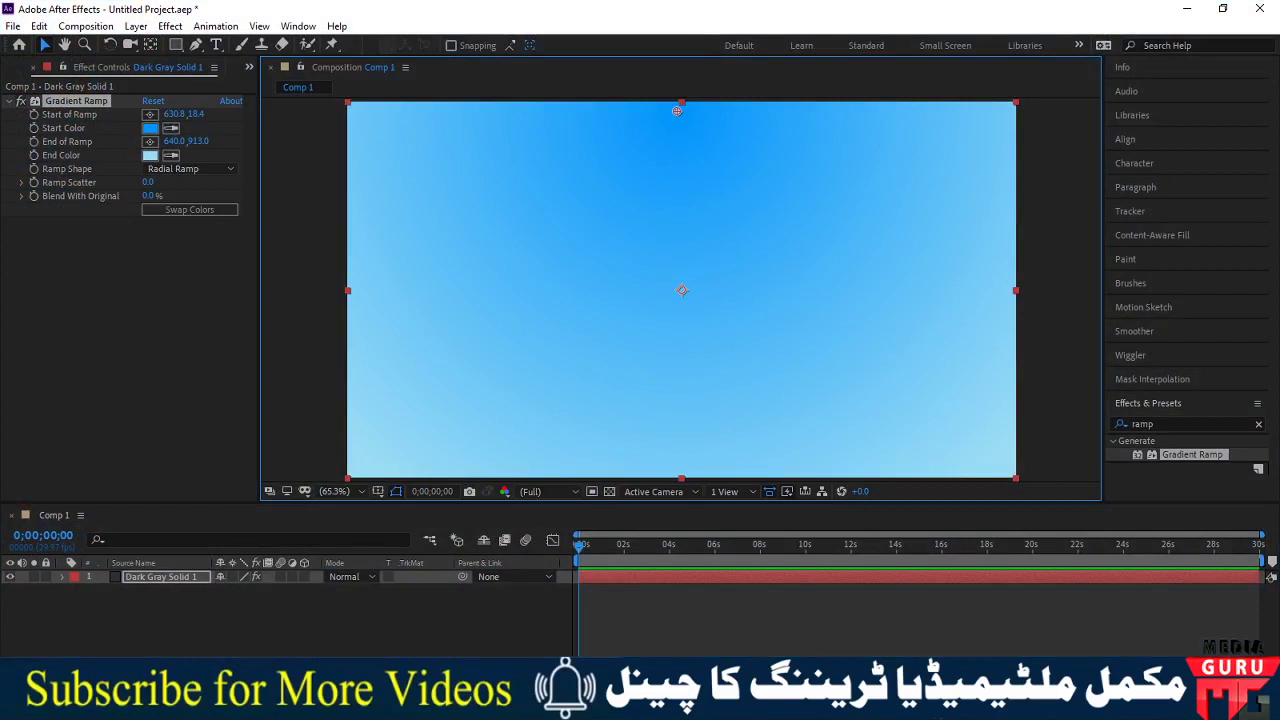
left_click_drag(647, 653, 660, 527)
- Drop the transparent PNG into Comp 1 and rename the solid layer 'bg'
mouse_move(702, 289)
left_mouse_down()
mouse_move(686, 257)
mouse_move(672, 273)
left_mouse_up()
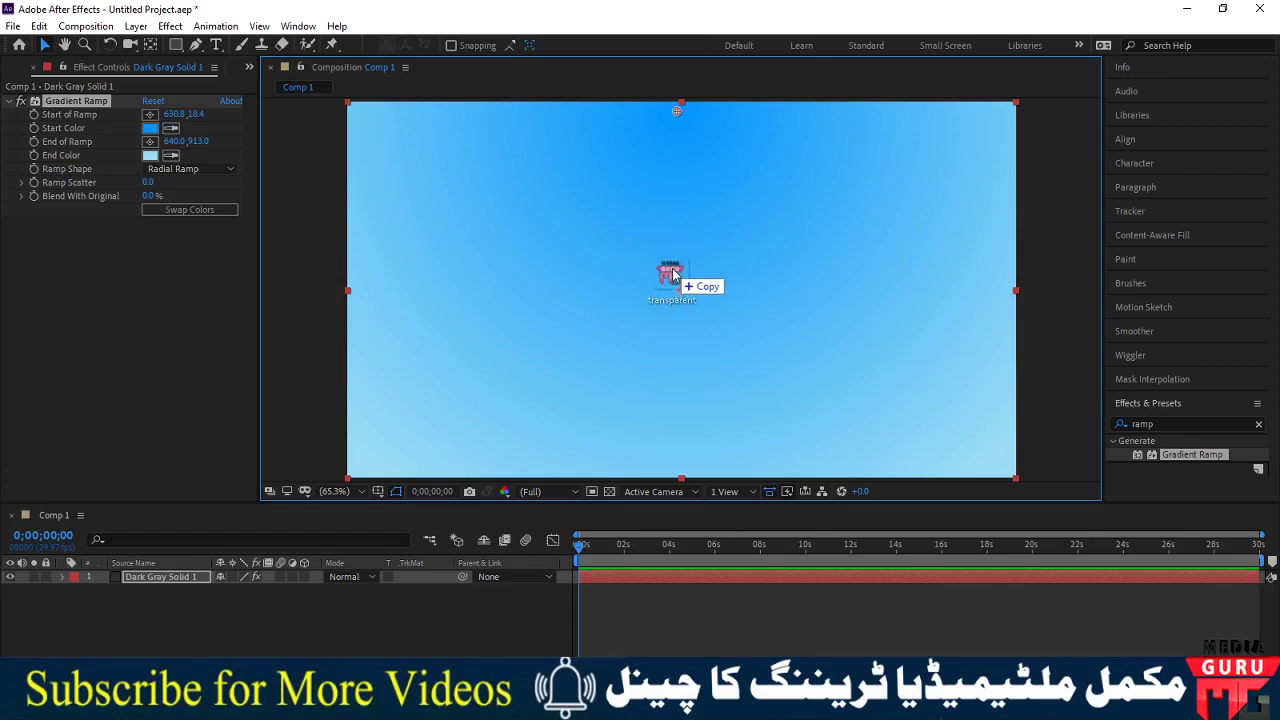
left_click_drag(672, 273, 677, 268)
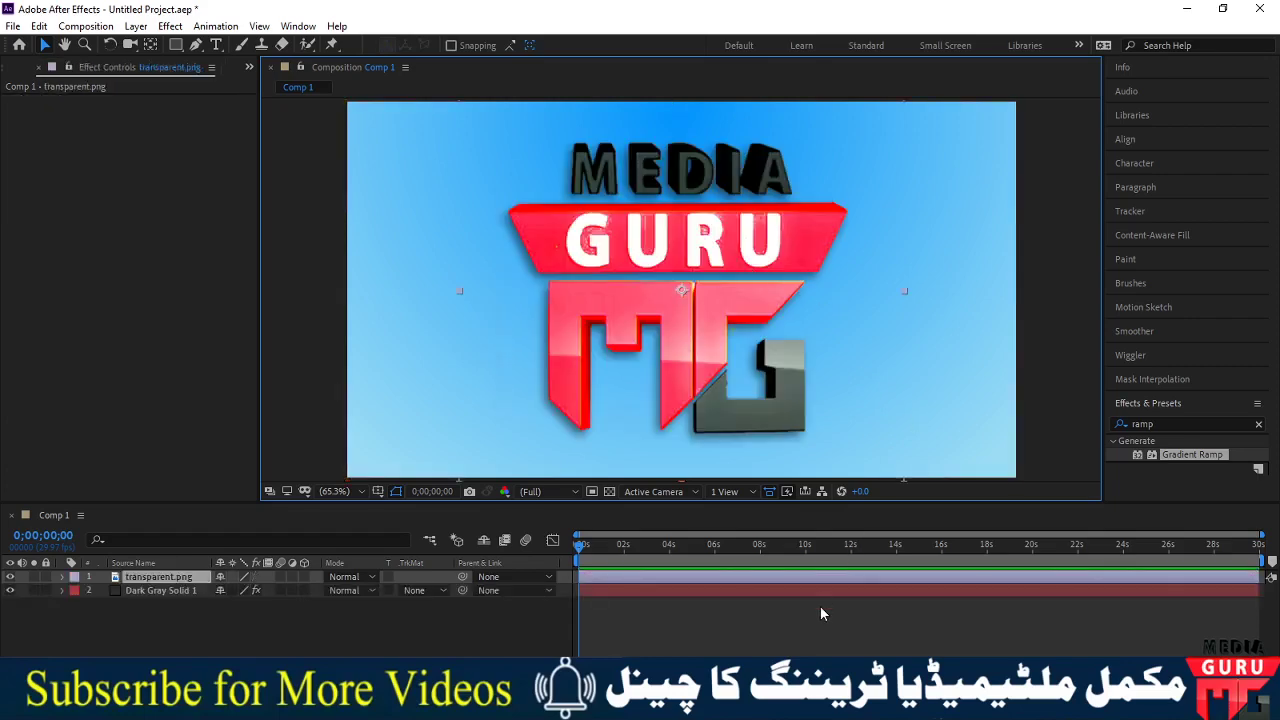
left_click(157, 592)
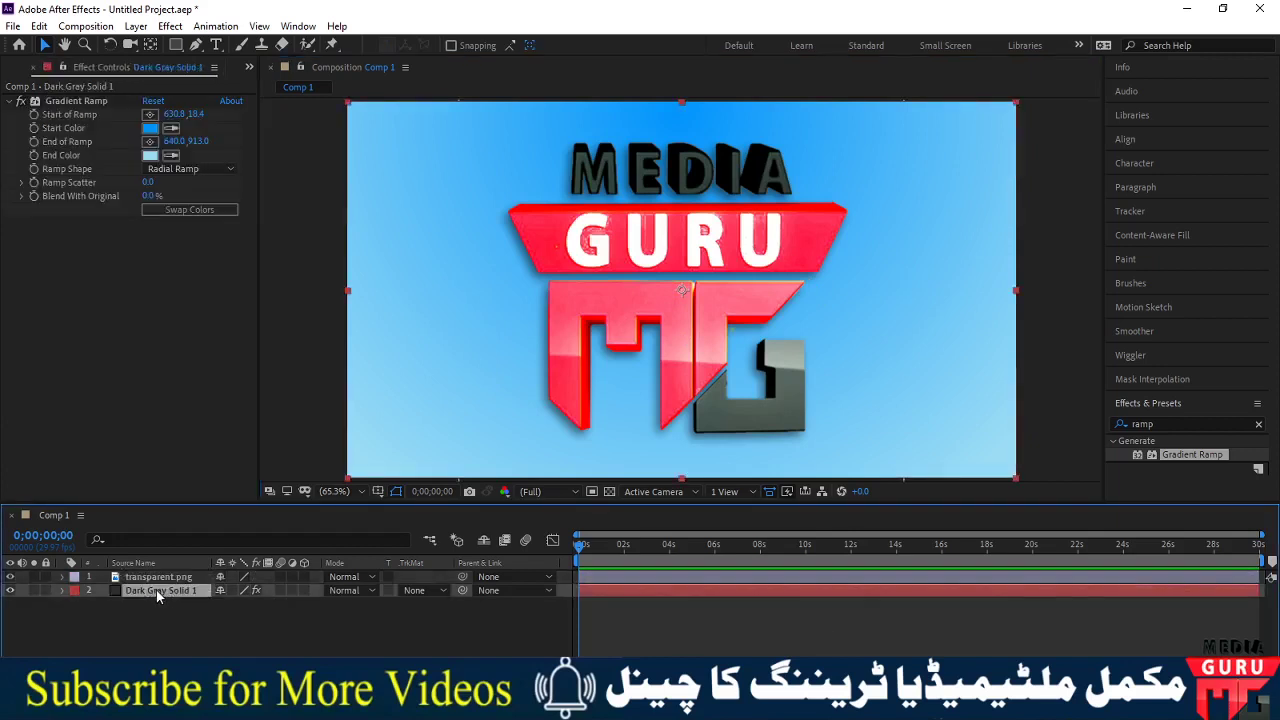
key("Return")
type("bg")
key("Return")
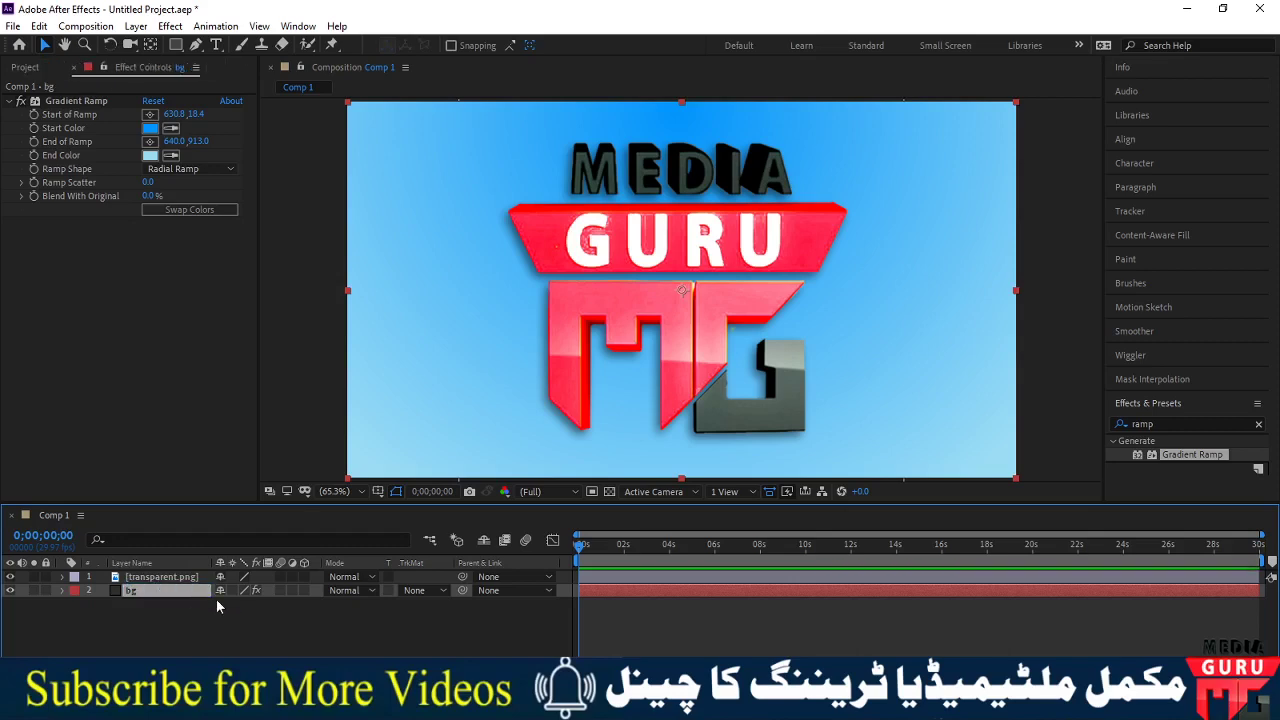
- Rename the transparent.png layer to 'logo'
left_click(160, 578)
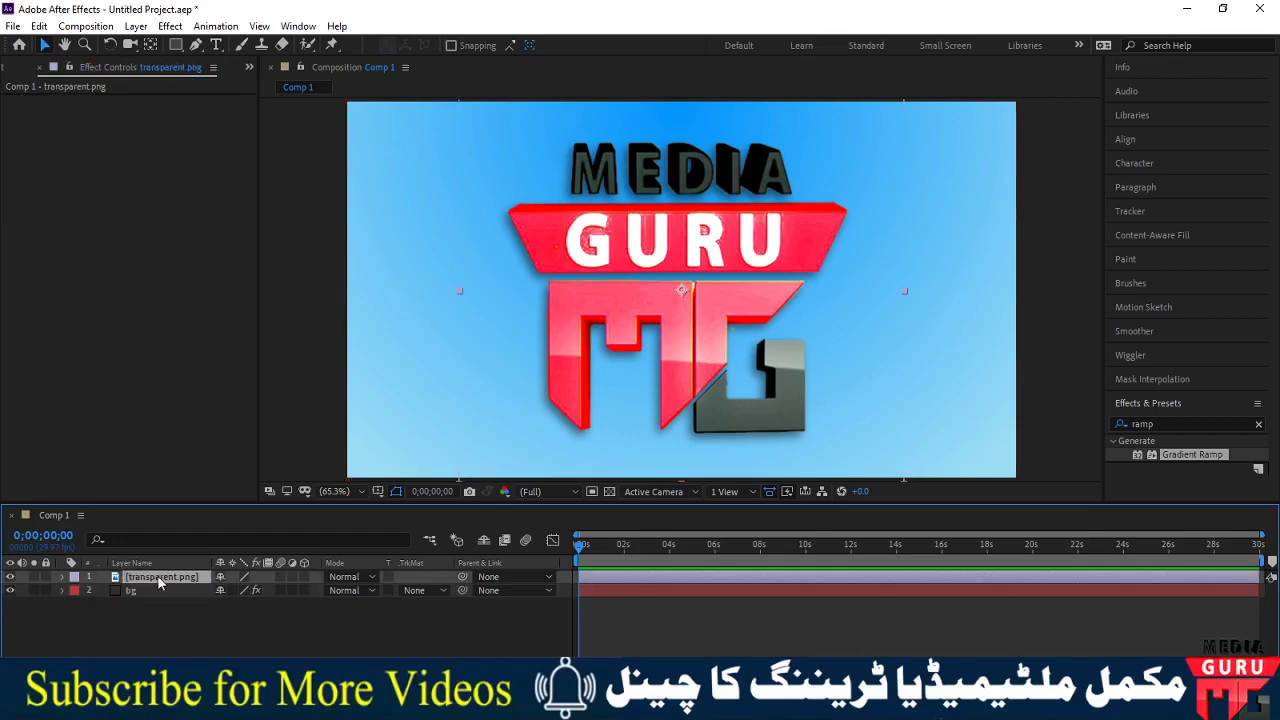
key("Return")
key("BackSpace")
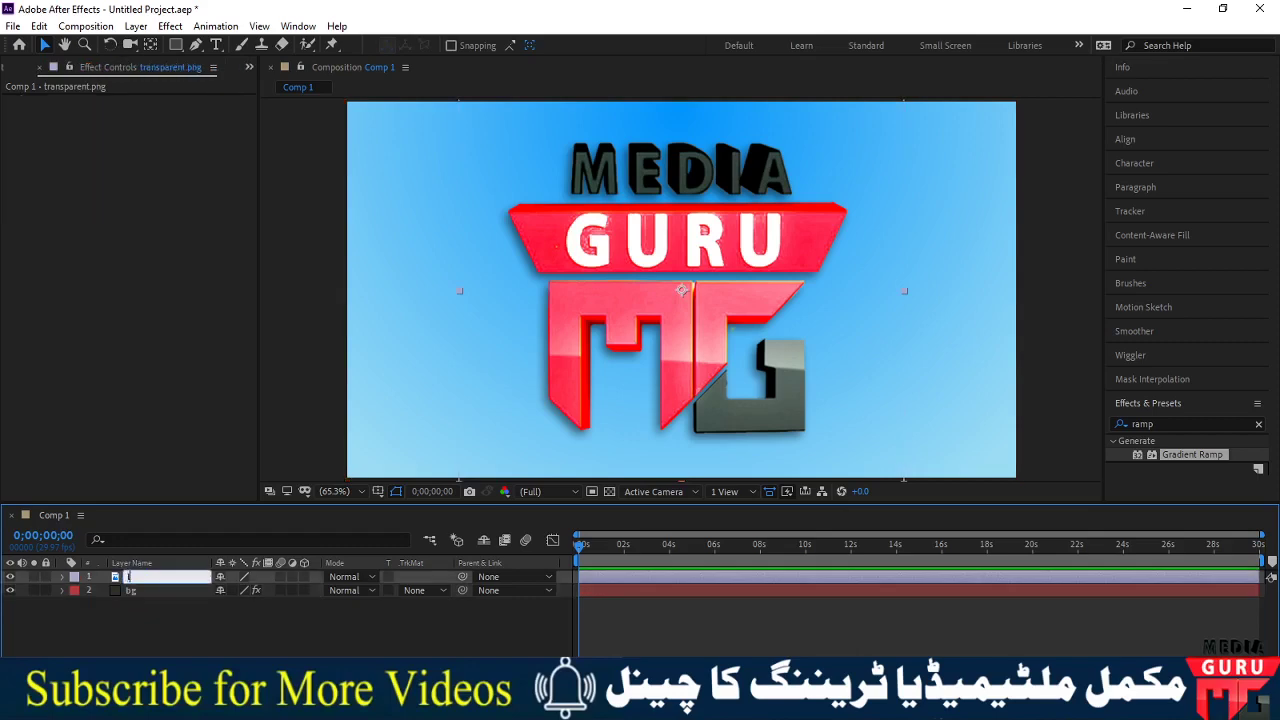
type("logo")
key("Return")
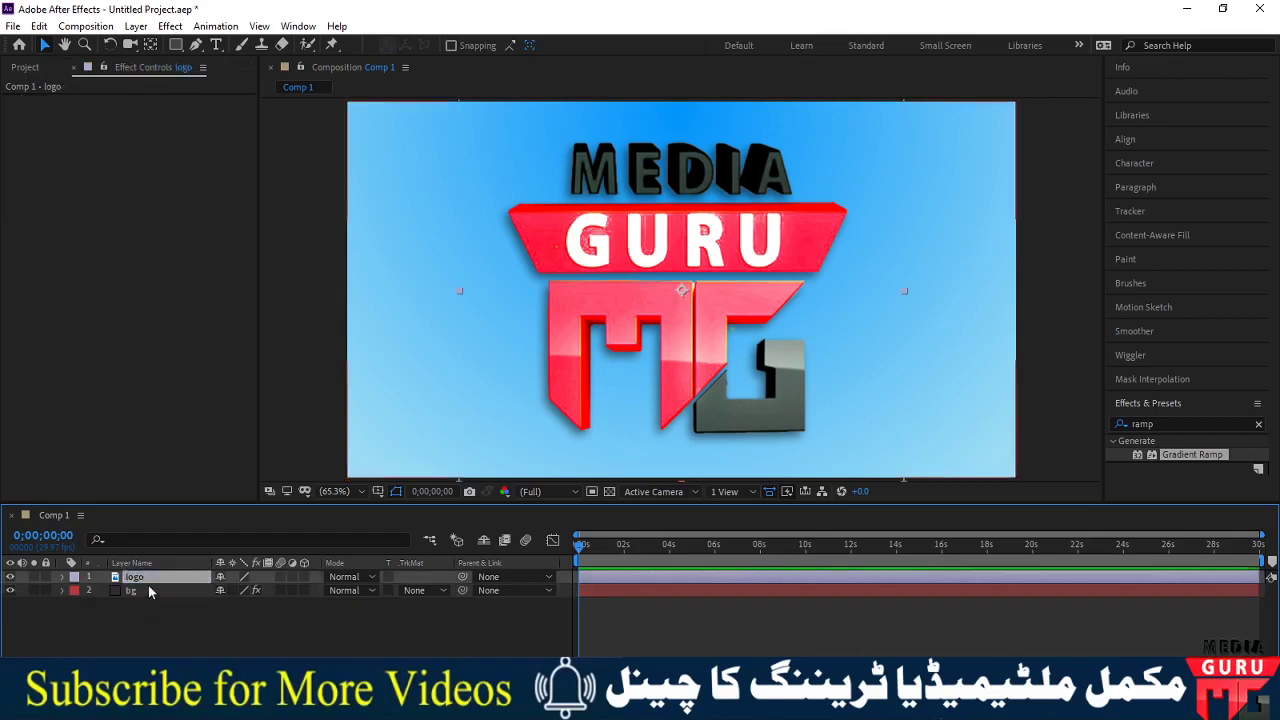
- Toggle the logo and bg layers' visibility to check them, then search effects for 'stroke'
left_click(10, 577)
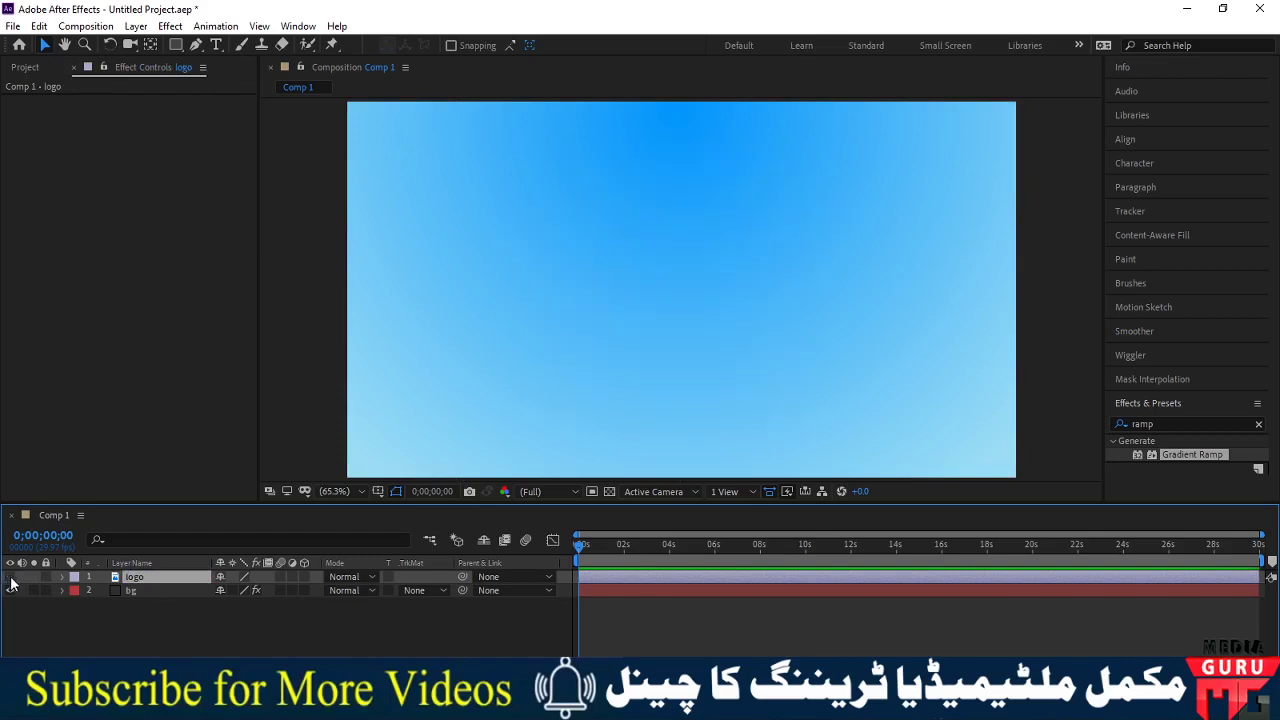
left_click(10, 590)
left_click(10, 590)
left_click(10, 577)
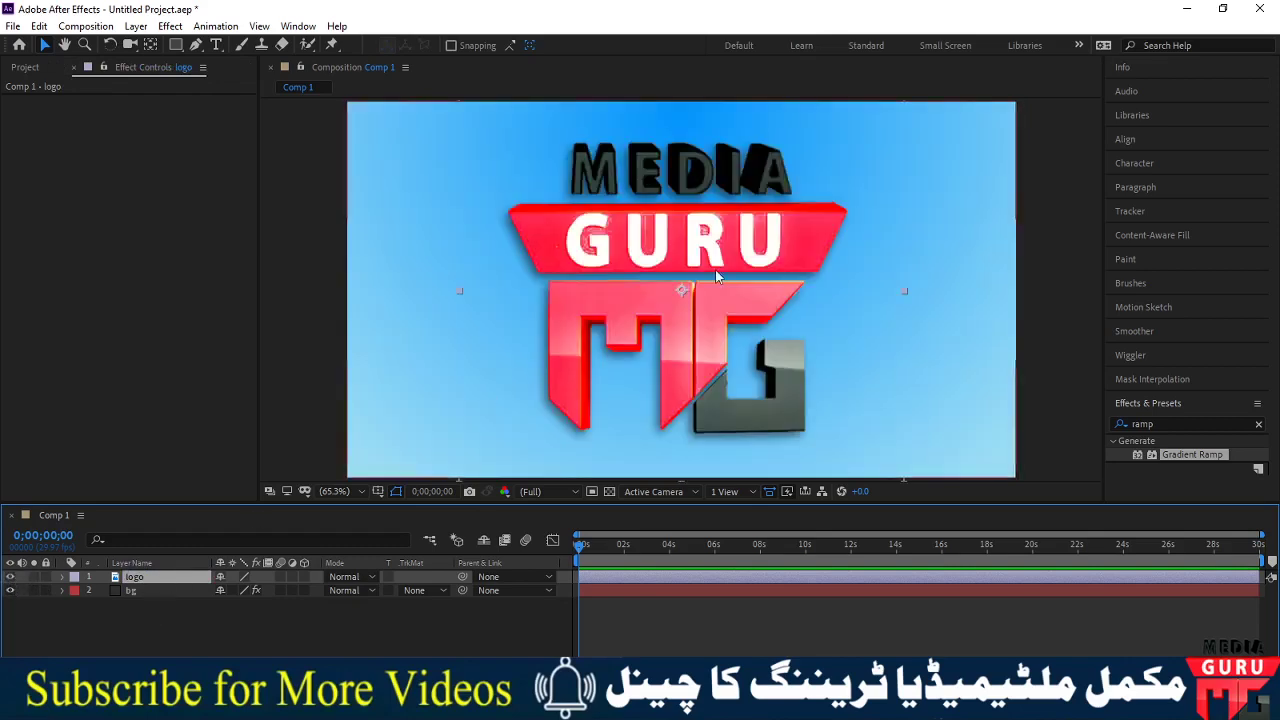
left_click(1185, 423)
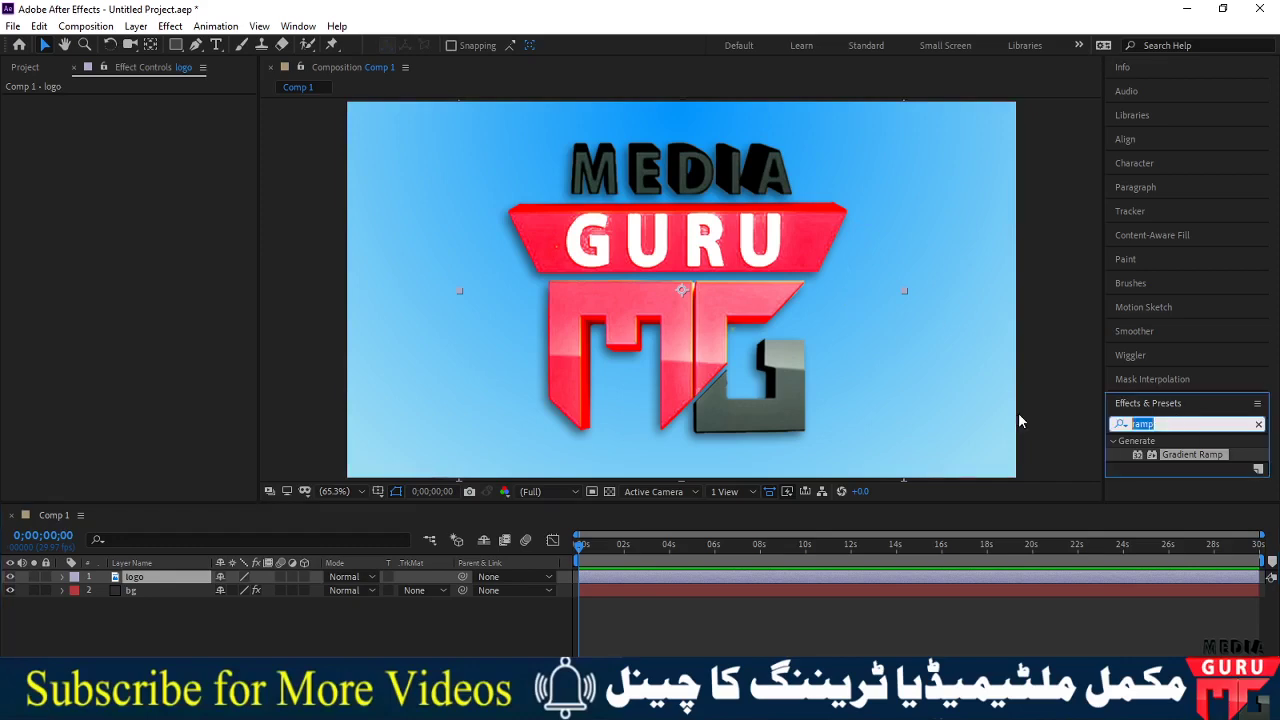
type("s")
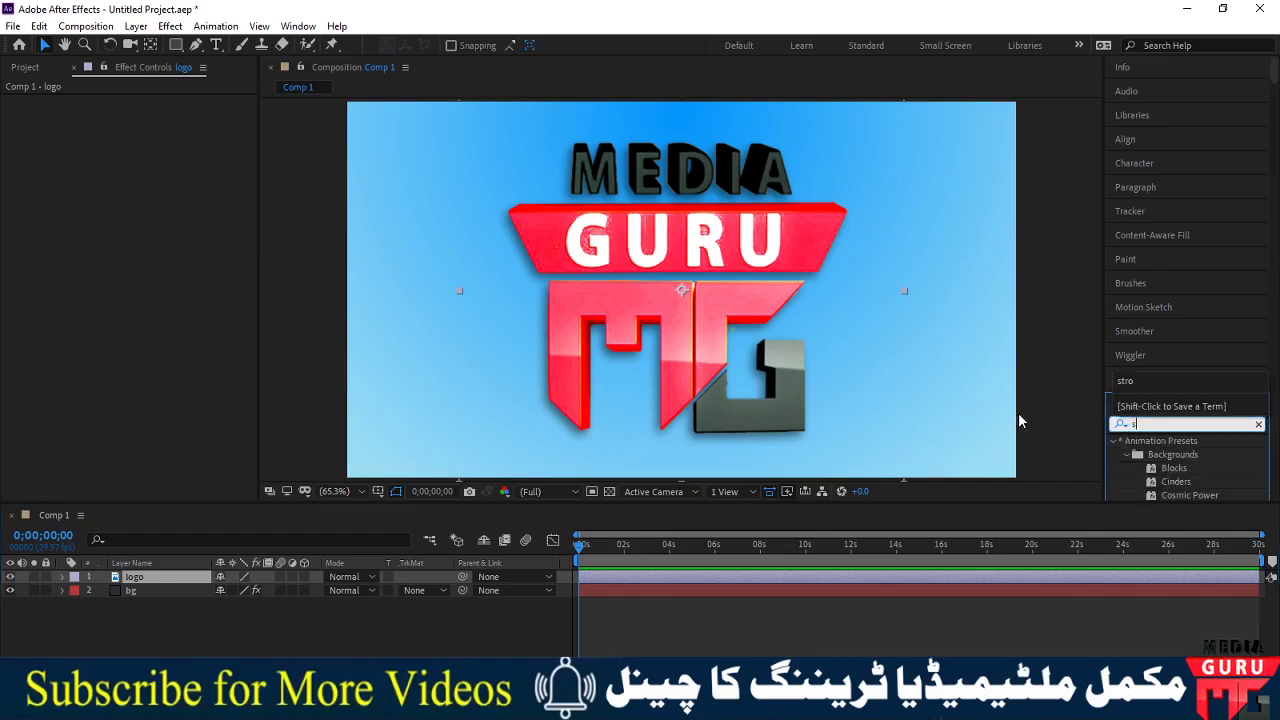
type("t")
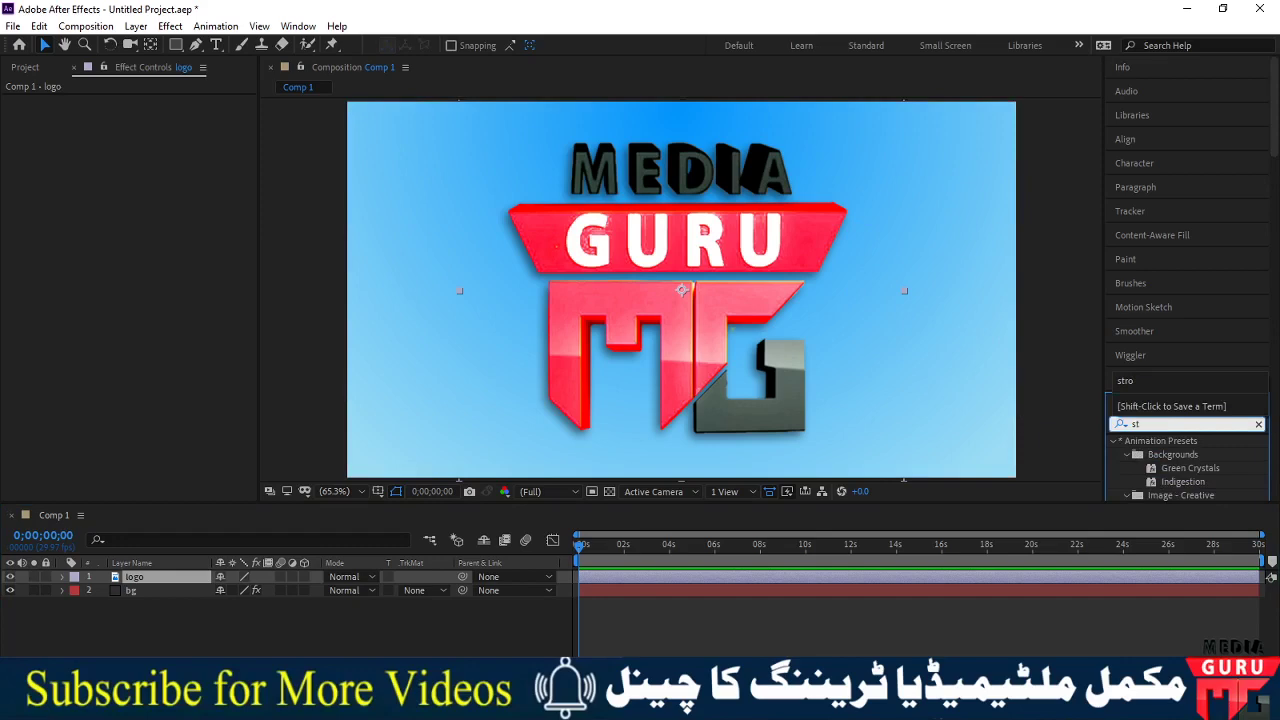
type("roke")
- Apply the Generate > Stroke effect to the logo layer
key("Return")
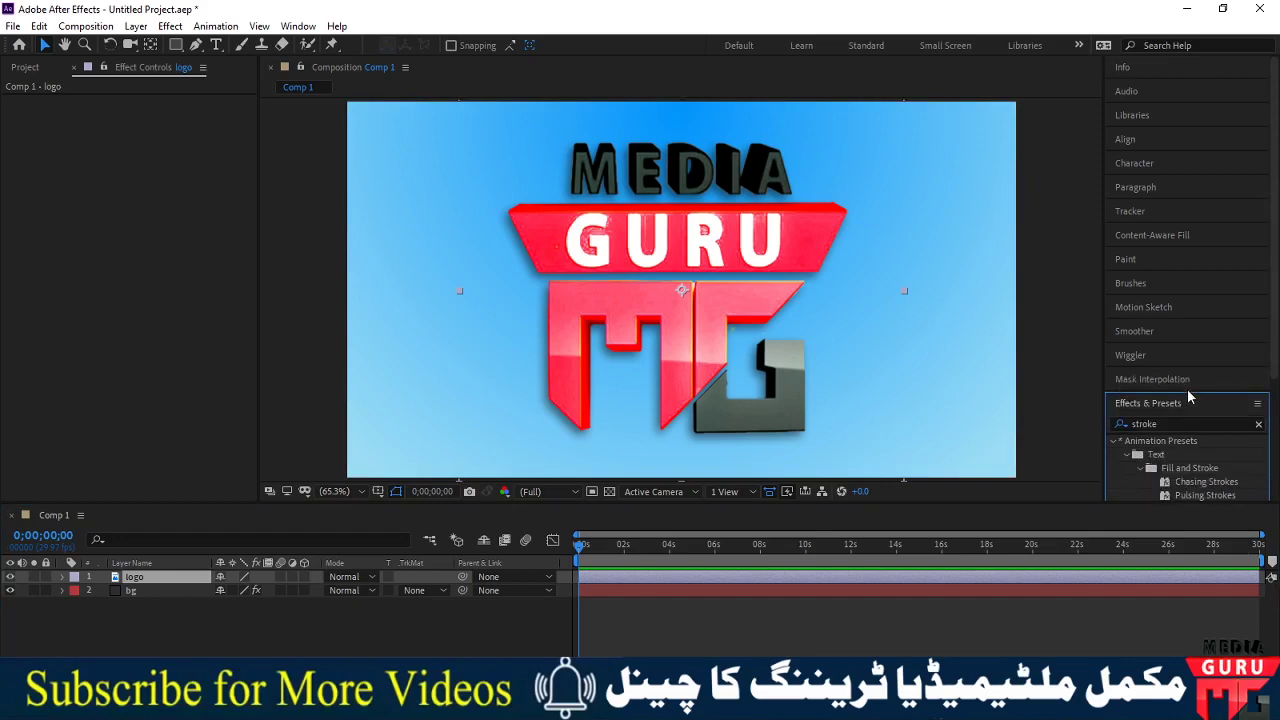
scroll(1235, 470, "down", 2)
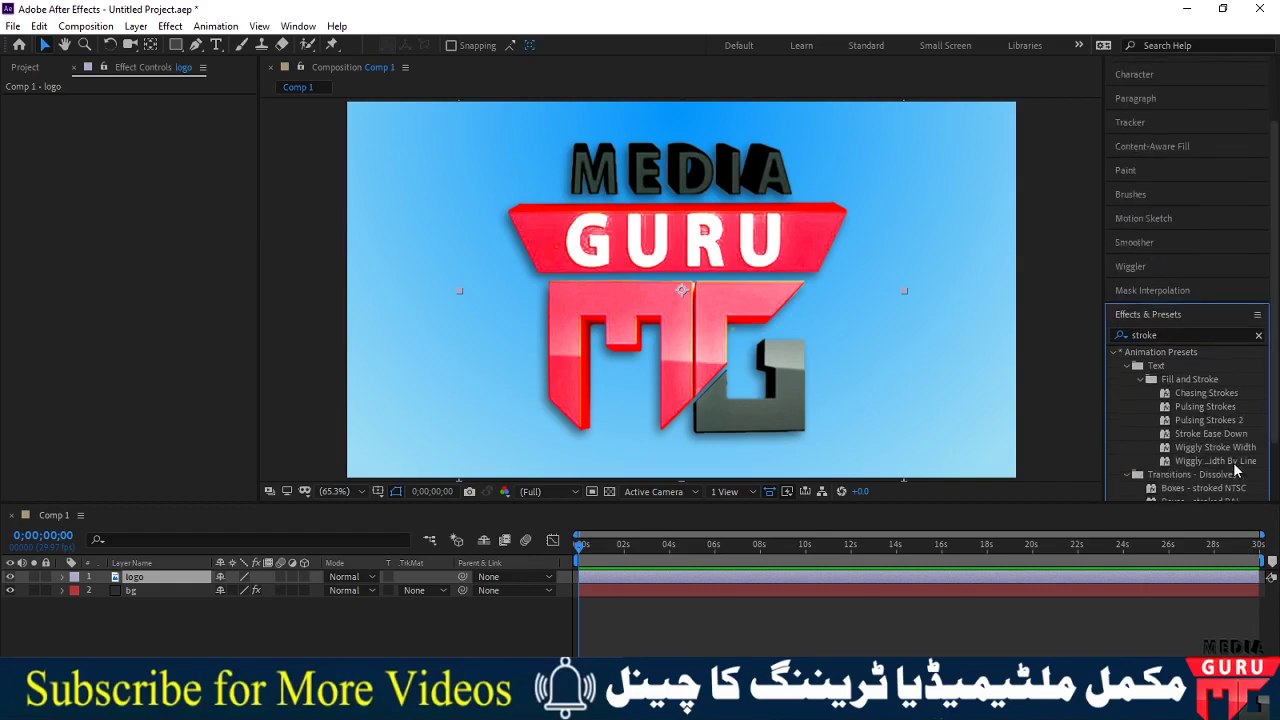
scroll(1235, 470, "down", 2)
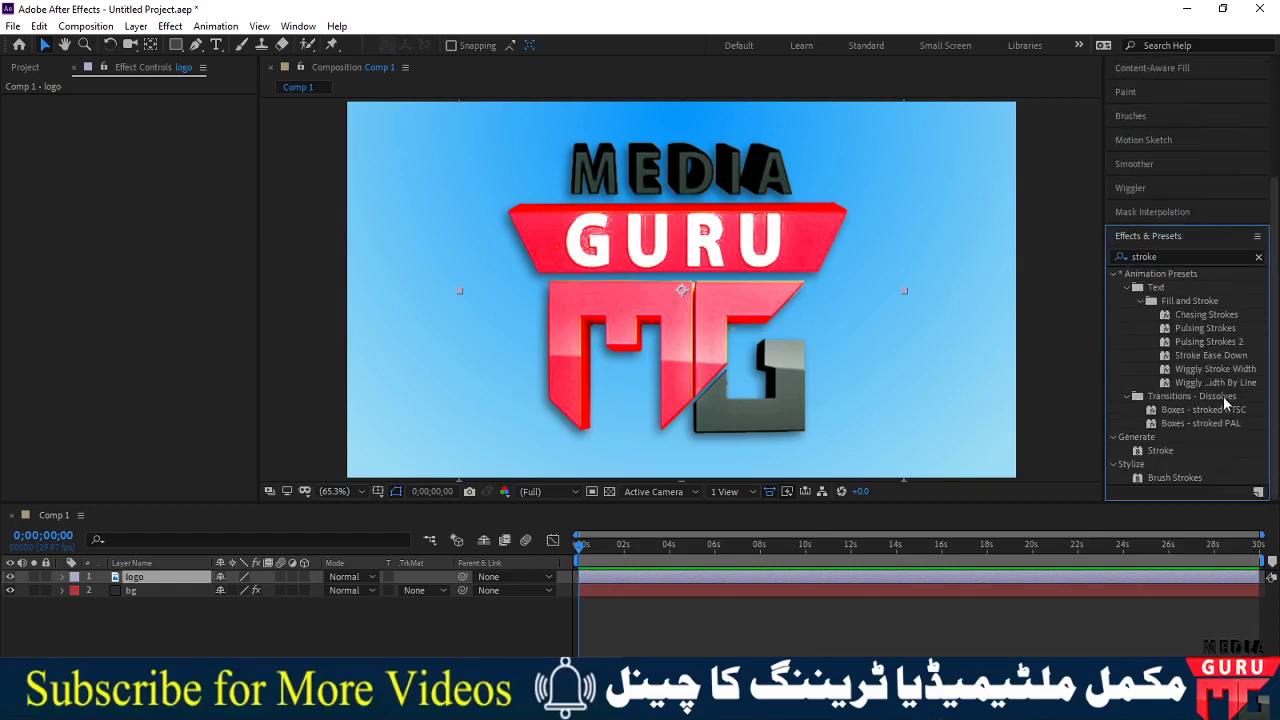
scroll(1196, 372, "up", 2)
scroll(1196, 372, "down", 2)
mouse_move(1170, 459)
left_mouse_down()
mouse_move(722, 259)
mouse_move(739, 245)
left_mouse_up()
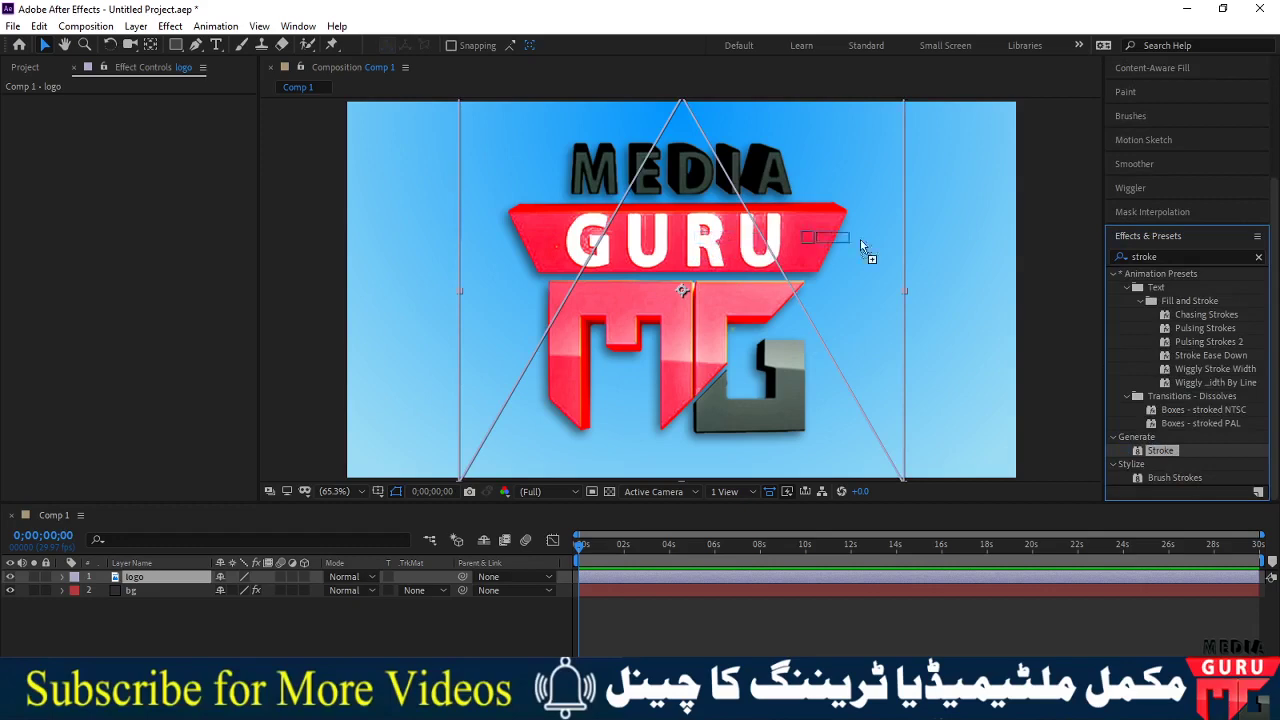
mouse_move(730, 238)
left_mouse_down()
mouse_move(470, 582)
mouse_move(165, 587)
left_mouse_up()
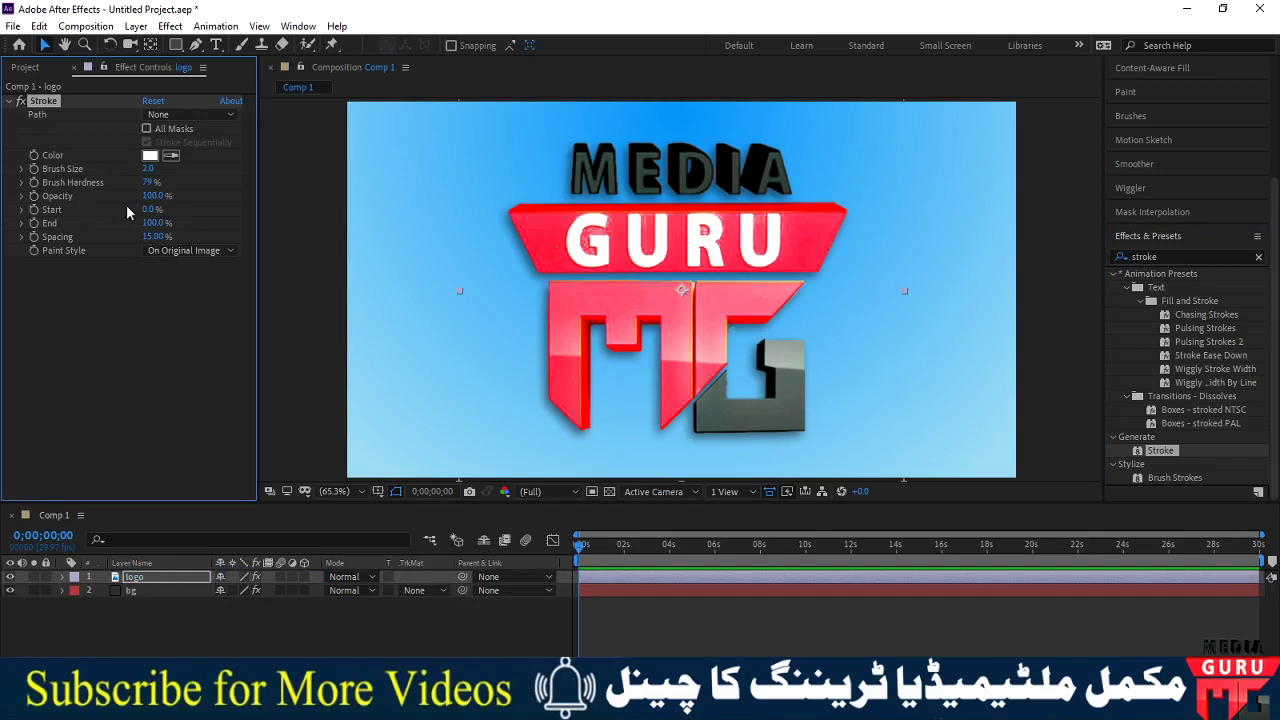
- Draw a Pen mask path through the M of MEDIA, with the Stroke set to stroke sequentially
left_click(196, 44)
left_click(574, 190)
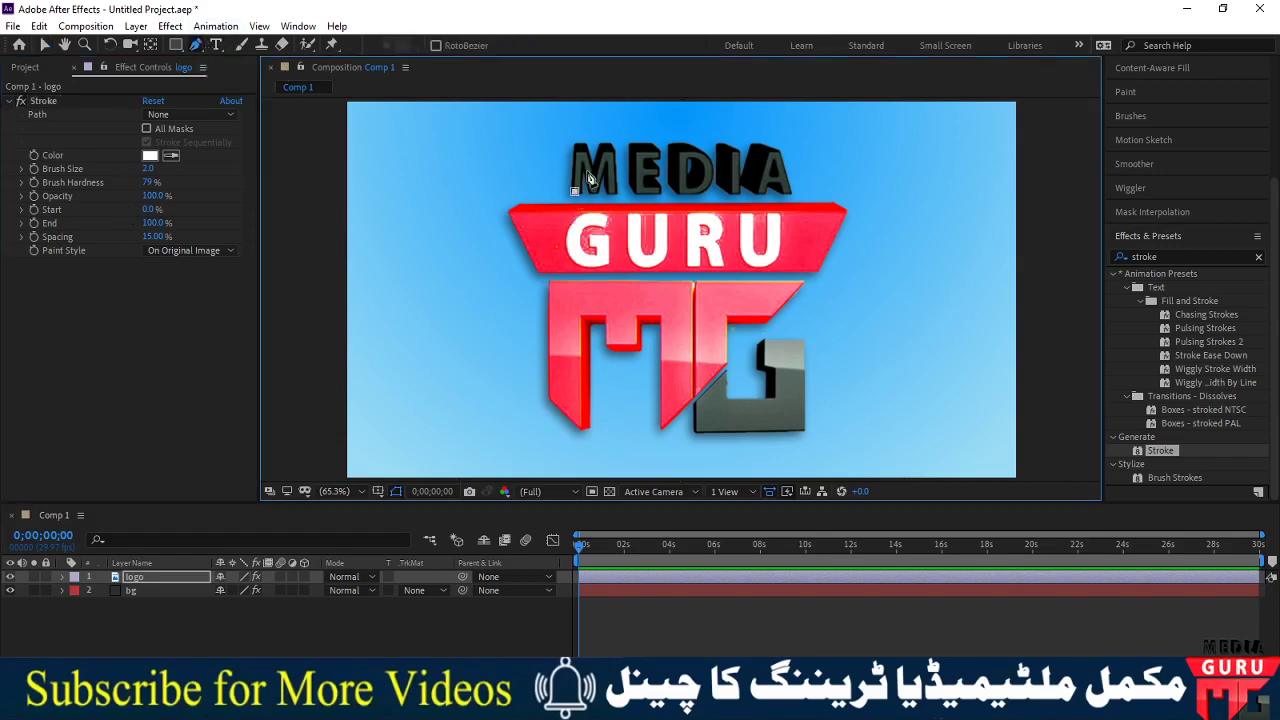
left_click(576, 150)
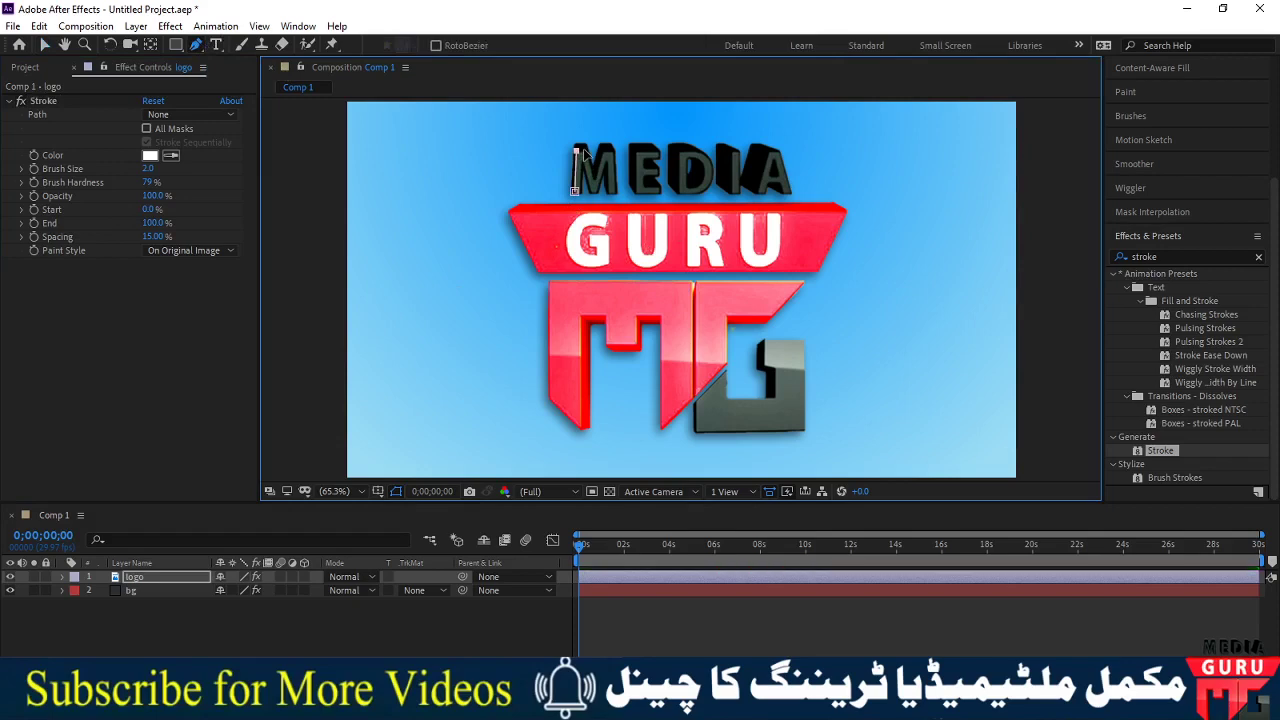
left_click(146, 129)
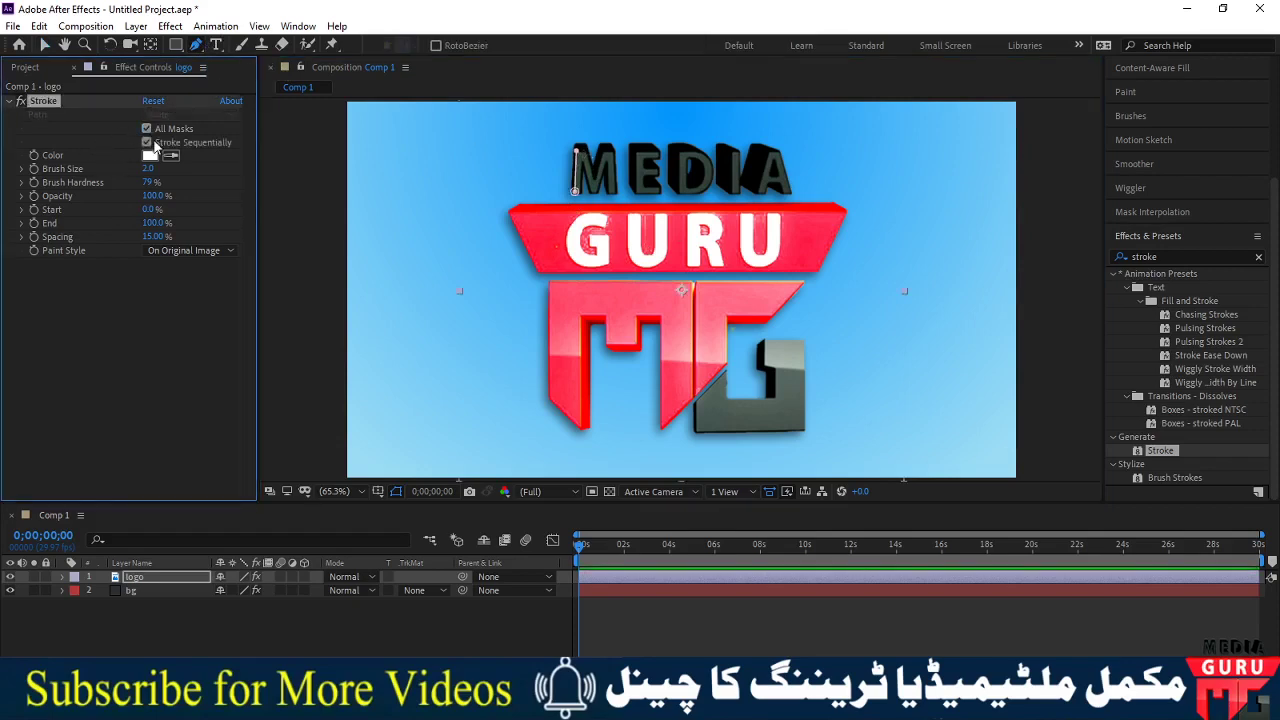
left_click(576, 152)
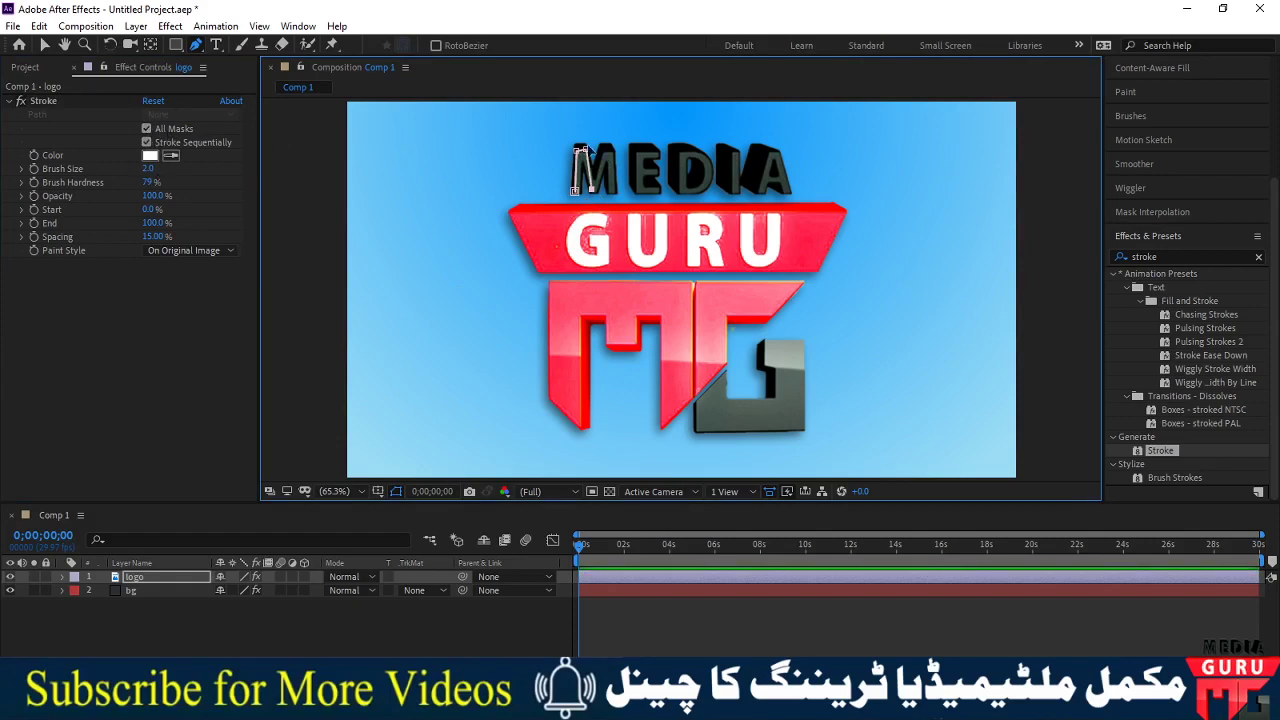
left_click(609, 150)
left_click(656, 150)
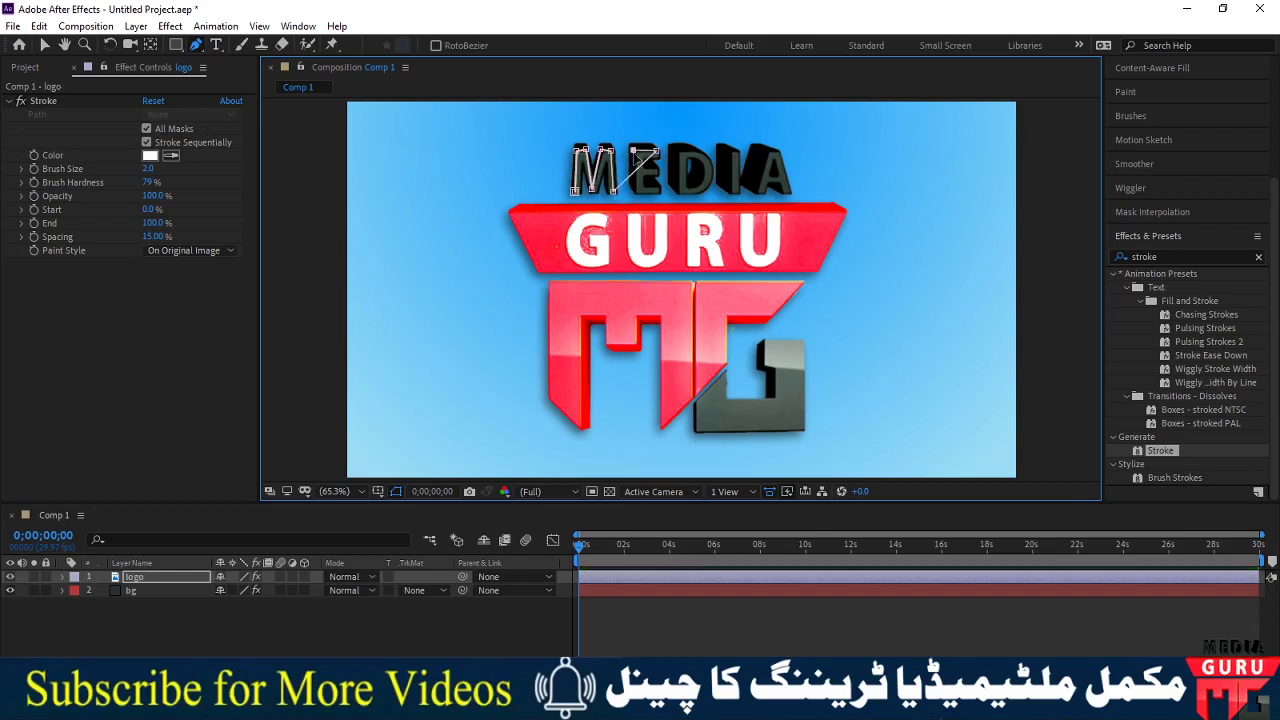
left_click(641, 188)
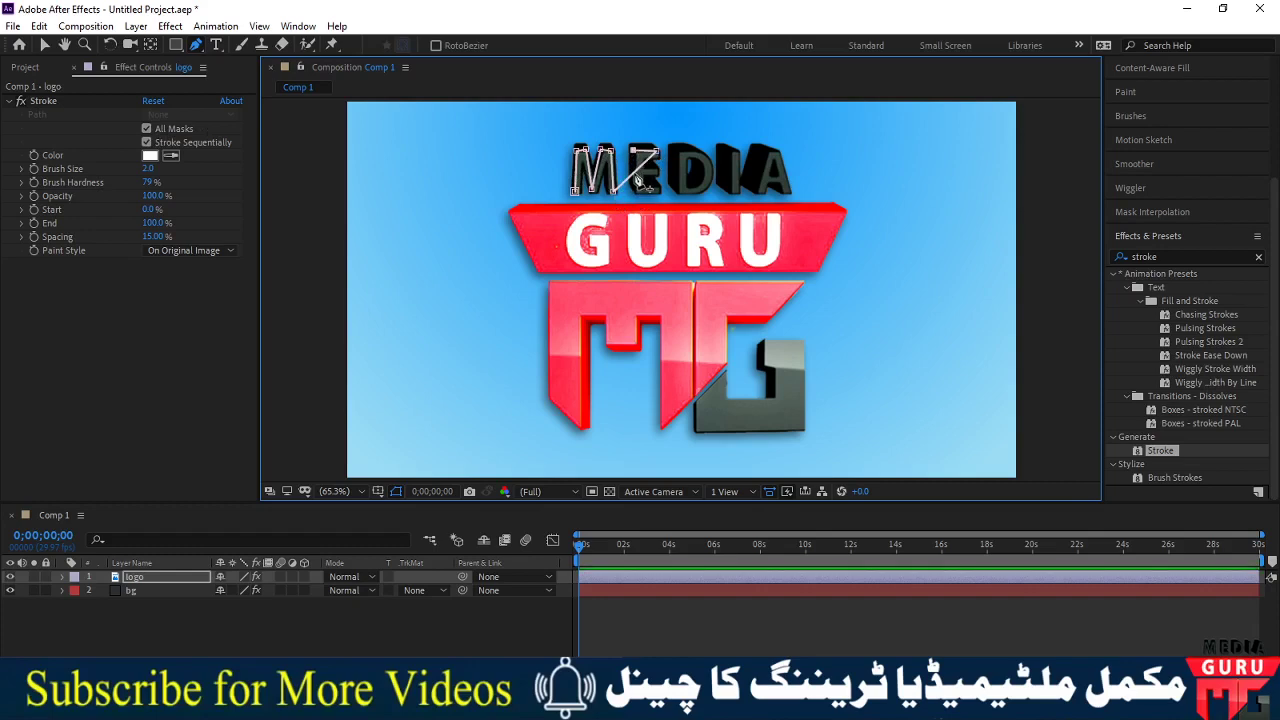
left_click(655, 171)
left_click(645, 186)
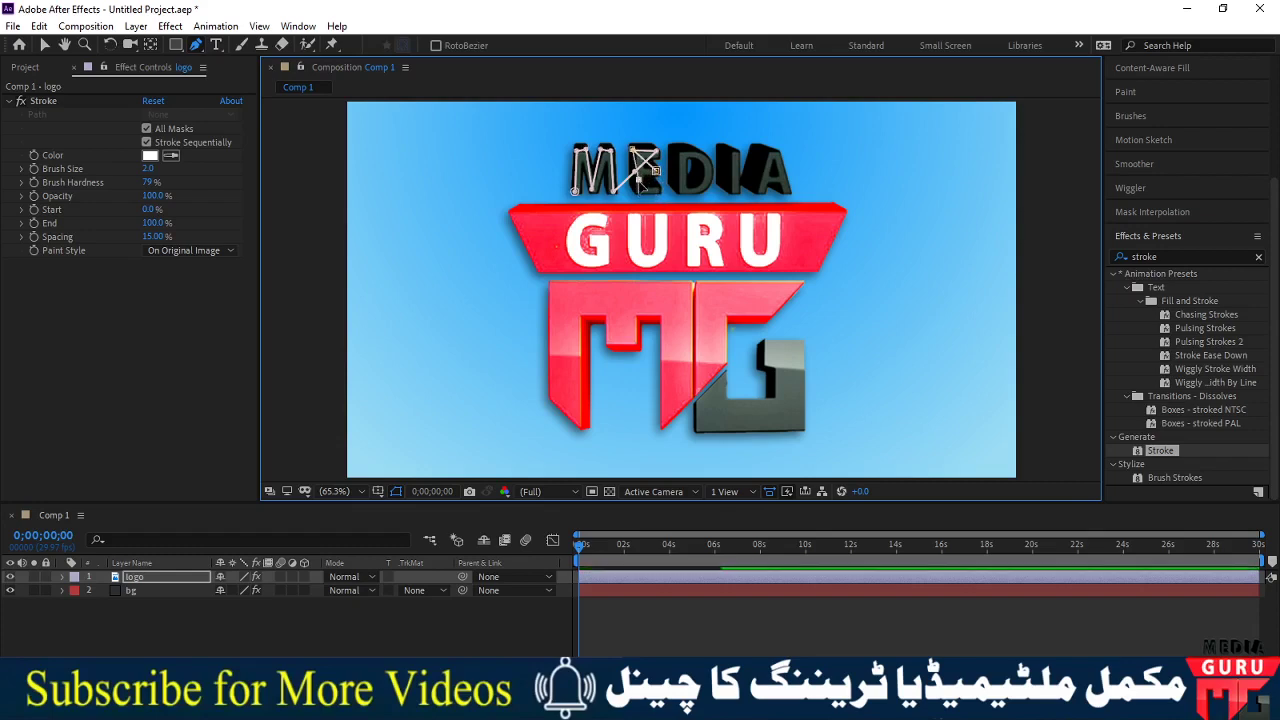
- Extend the mask path through the D, I and A, then onto the GURU banner's top edge
left_click(679, 151)
left_click(710, 168)
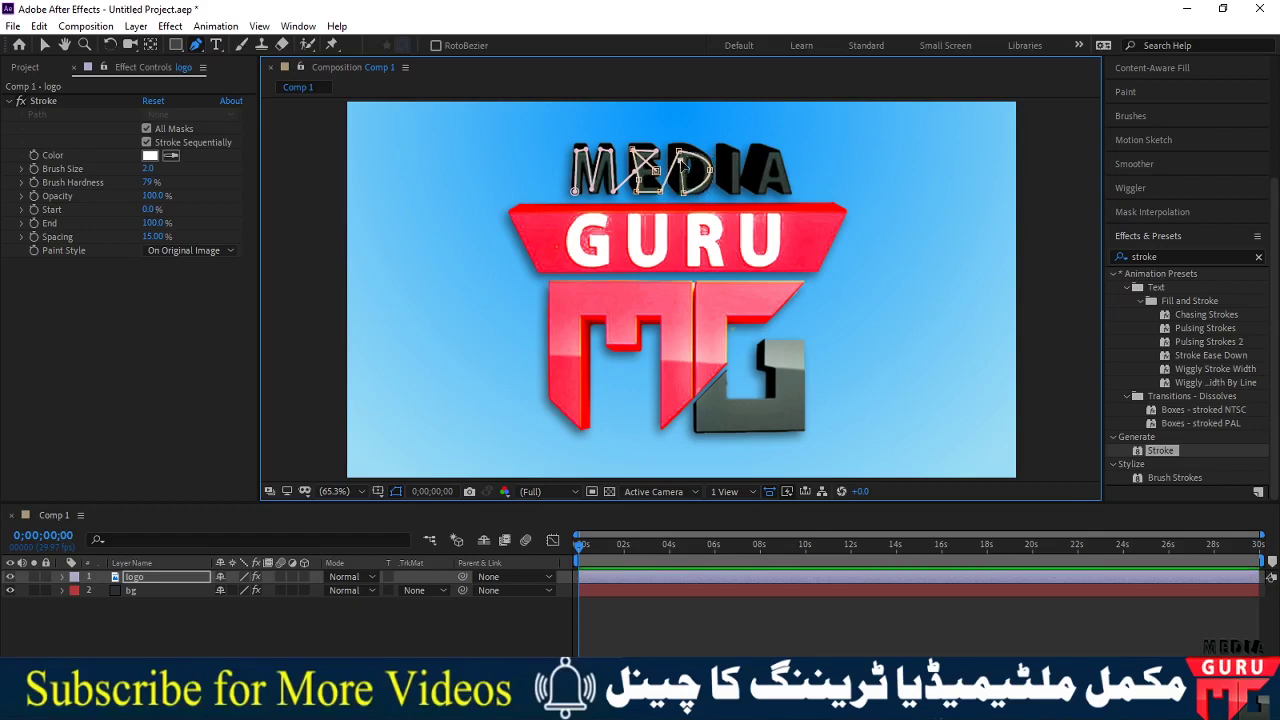
left_click(731, 148)
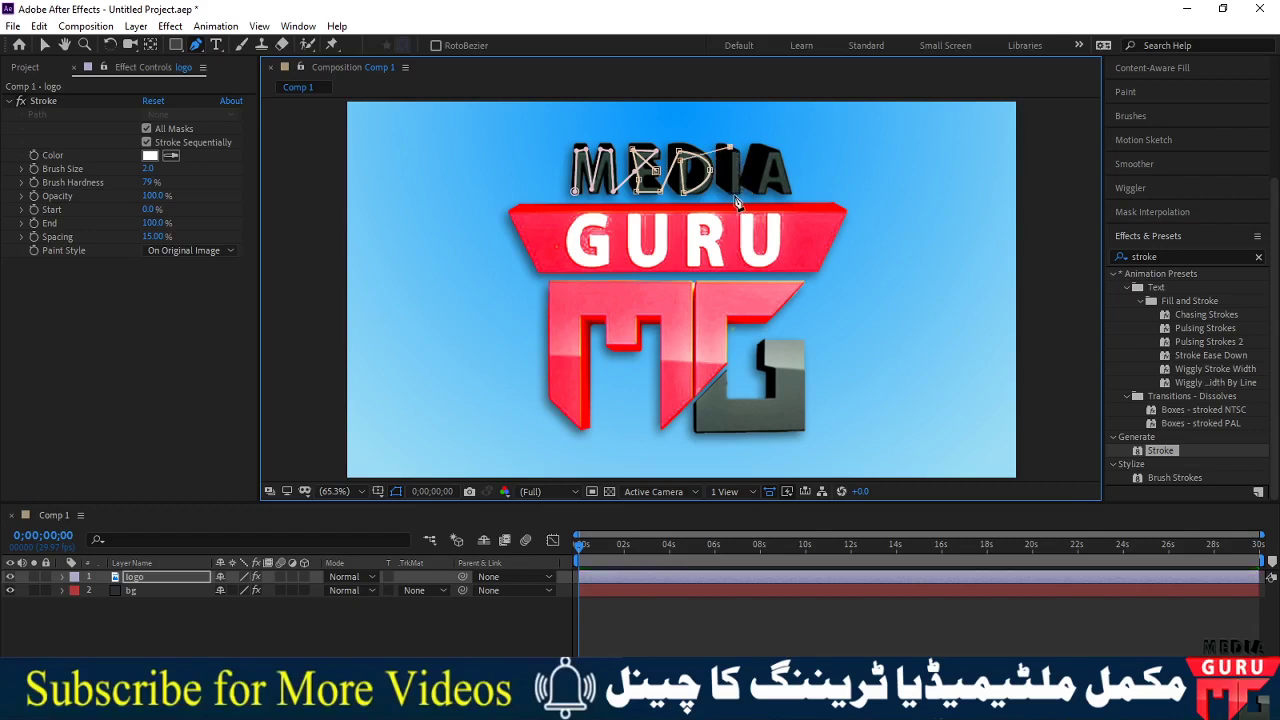
left_click(735, 196)
left_click(757, 150)
left_click(772, 166)
left_click(790, 198)
left_click(772, 188)
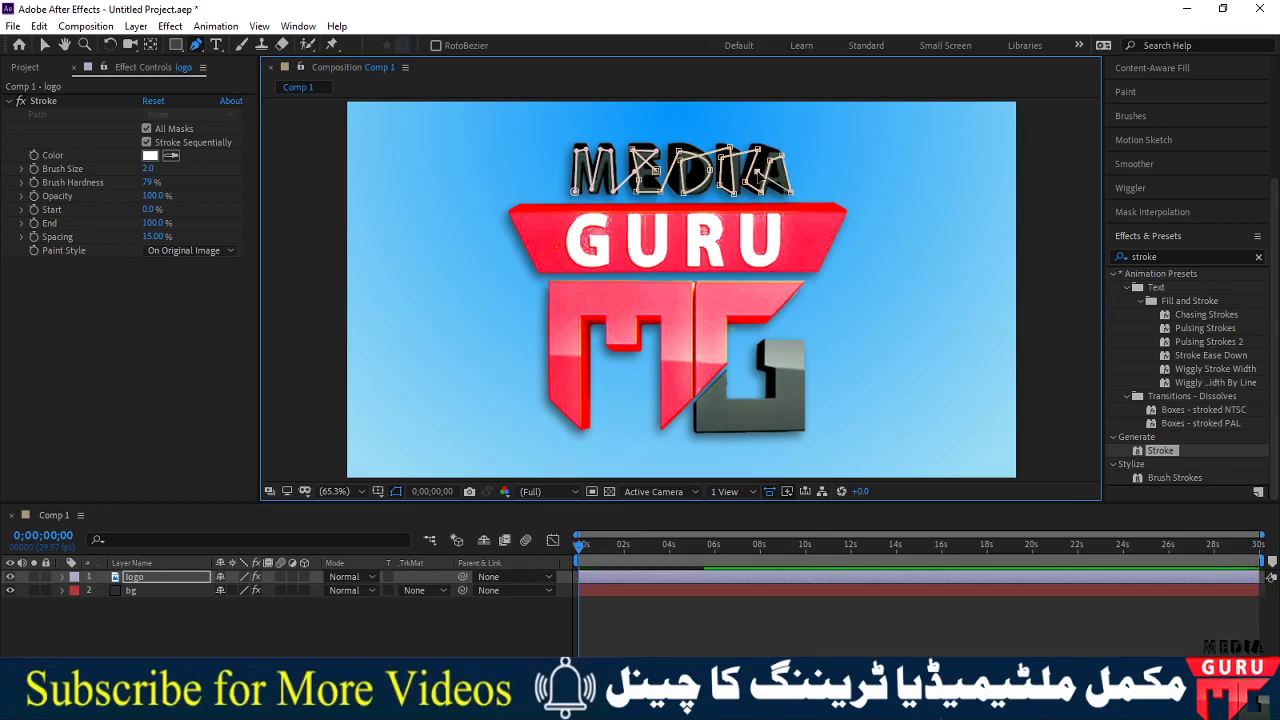
left_click(518, 211)
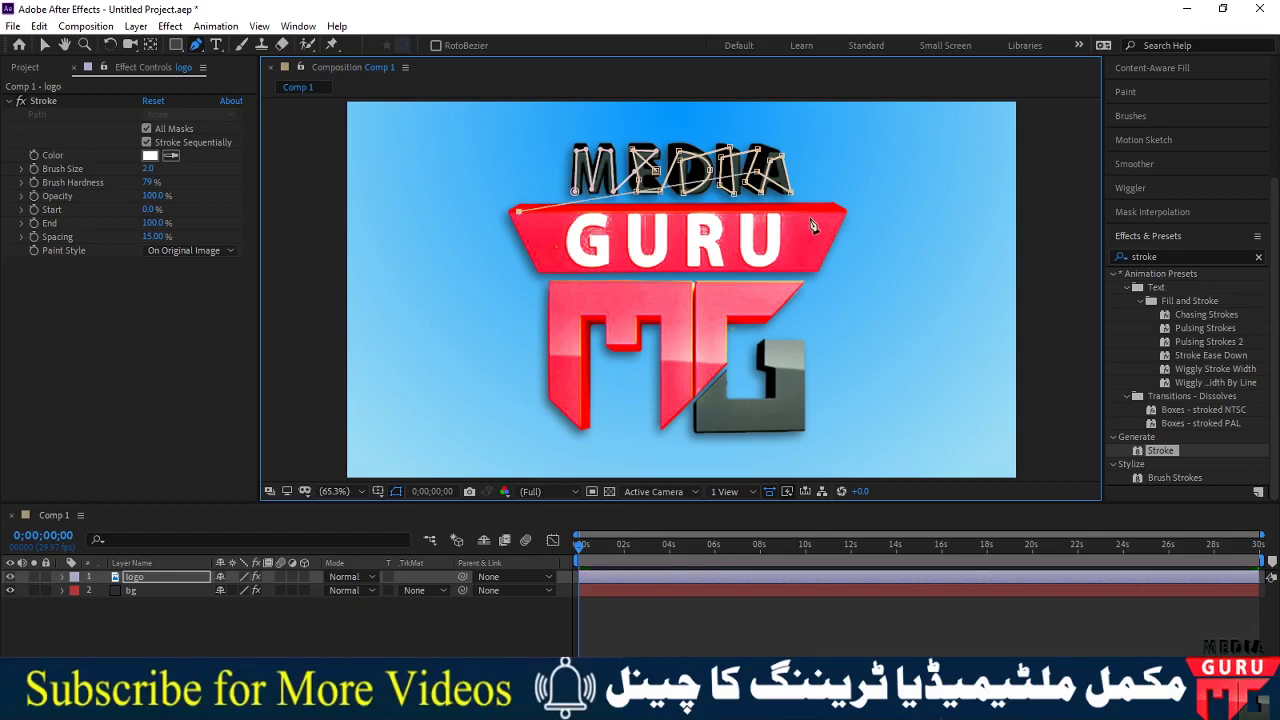
- Zigzag the mask path back and forth across the GURU banner down to its bottom-left corner
left_click(838, 207)
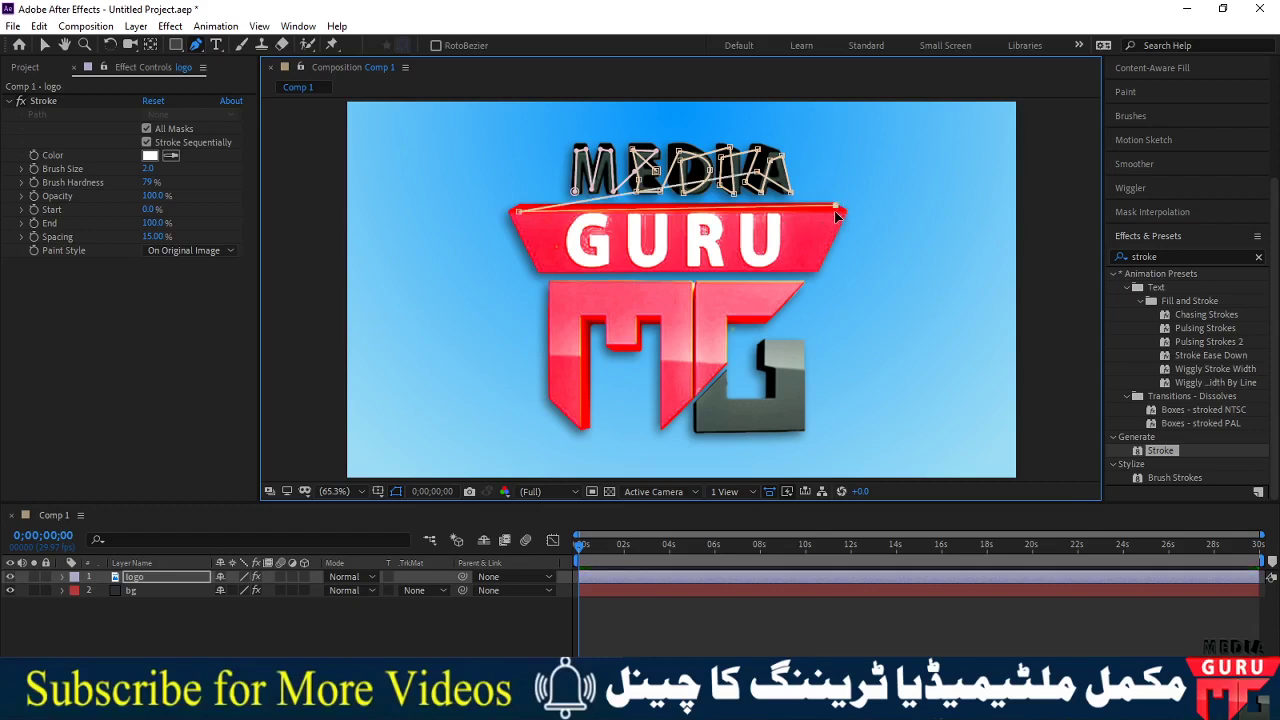
left_click(845, 211)
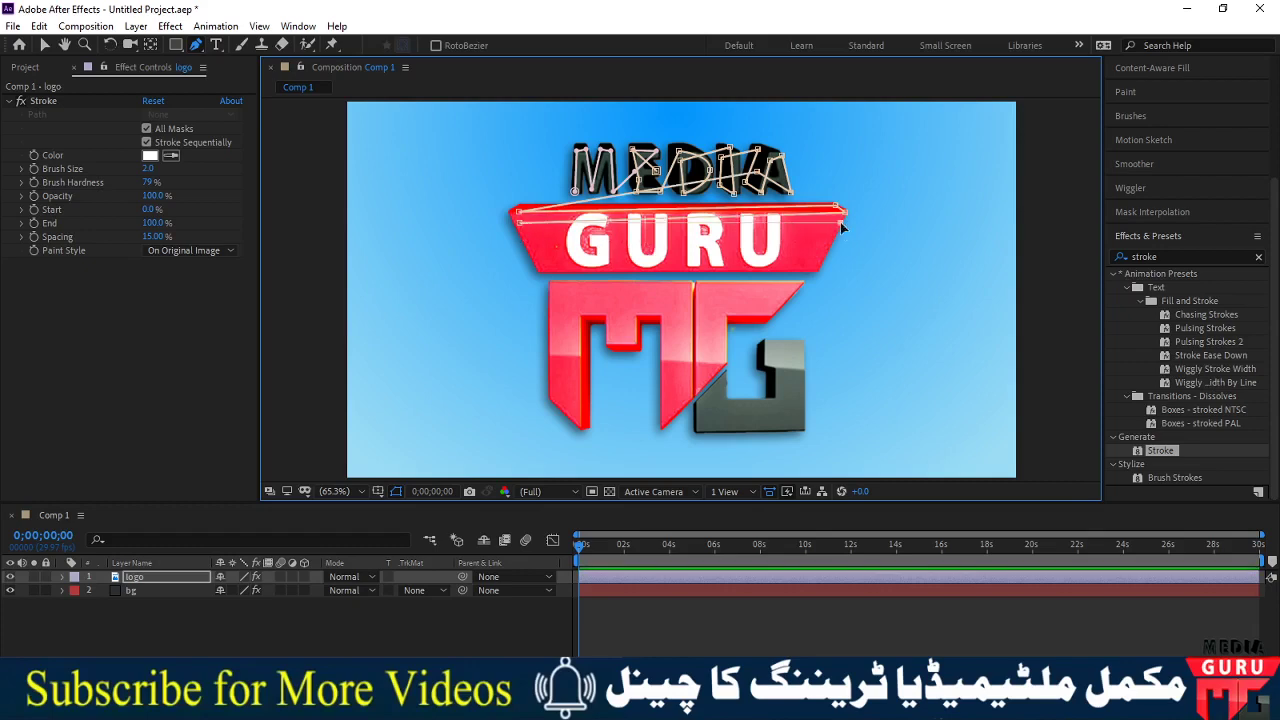
left_click(524, 240)
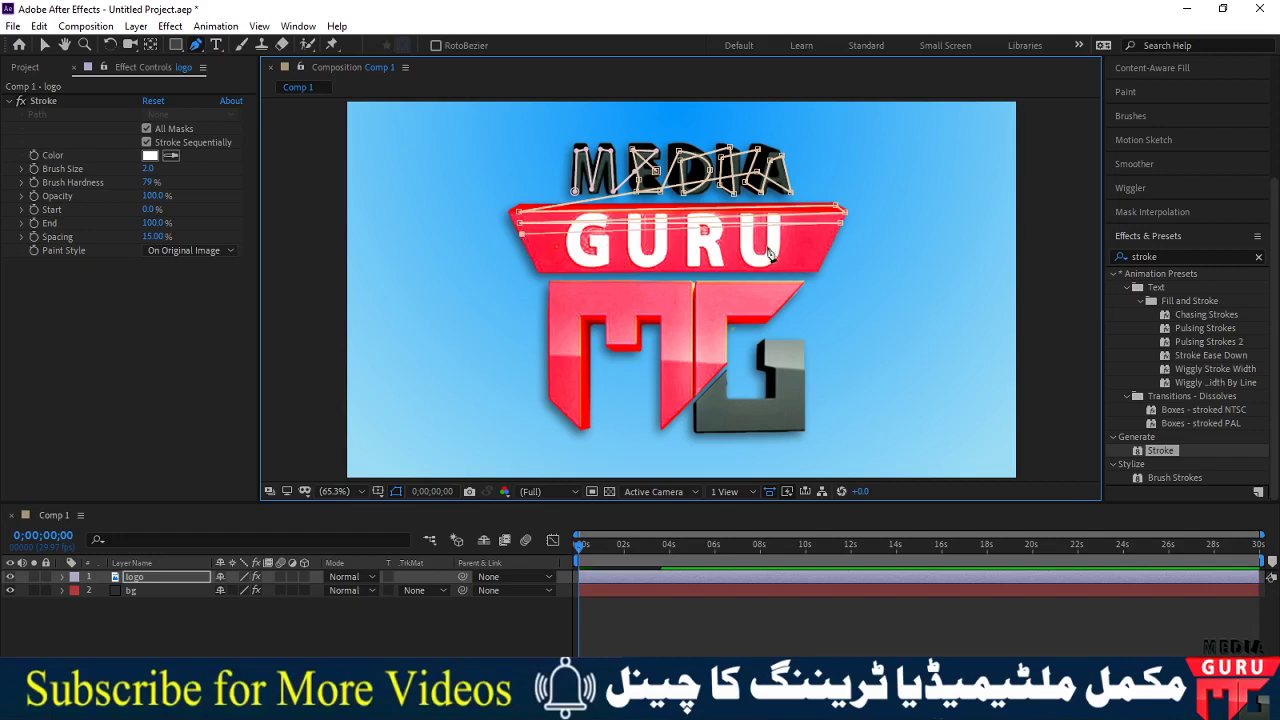
left_click(832, 240)
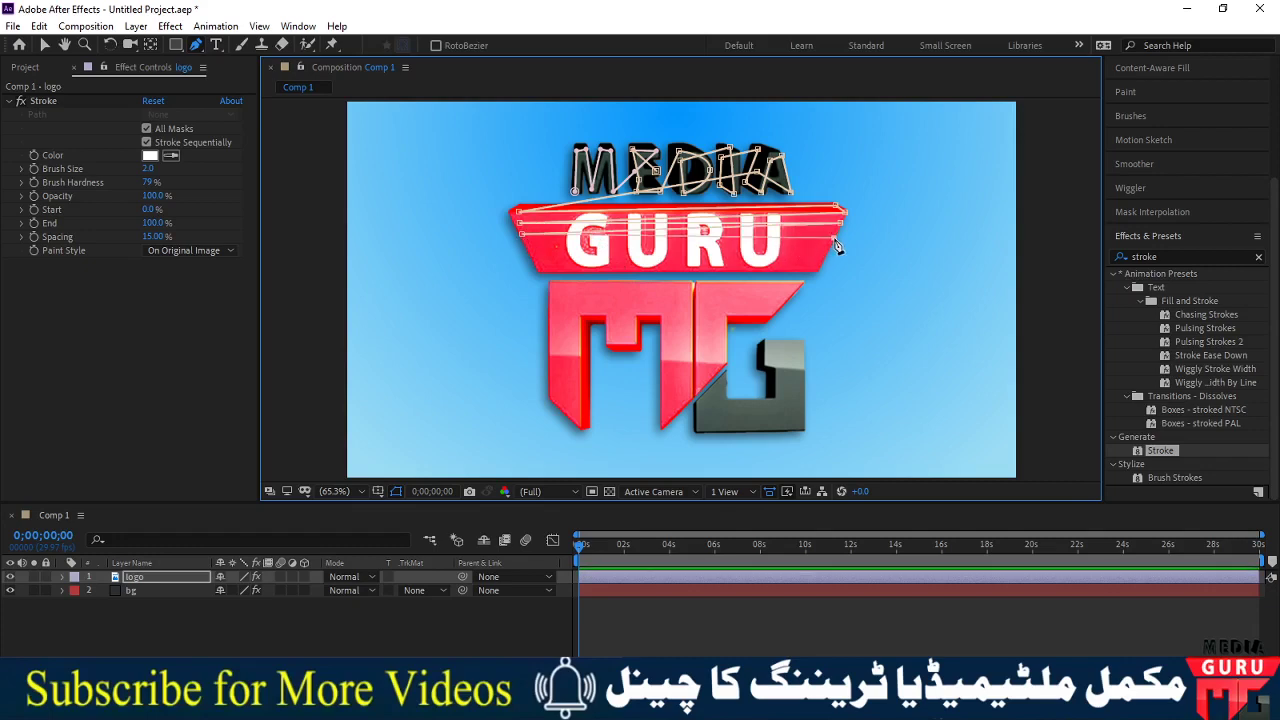
left_click(524, 249)
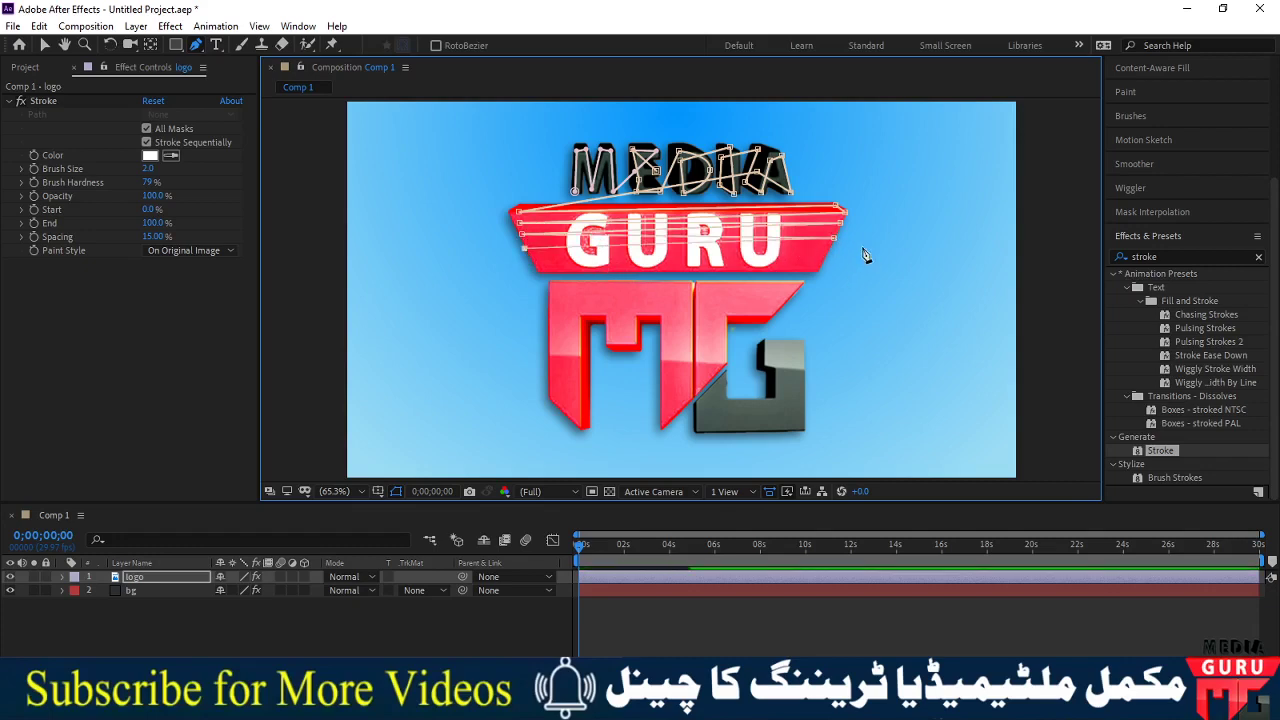
left_click(827, 254)
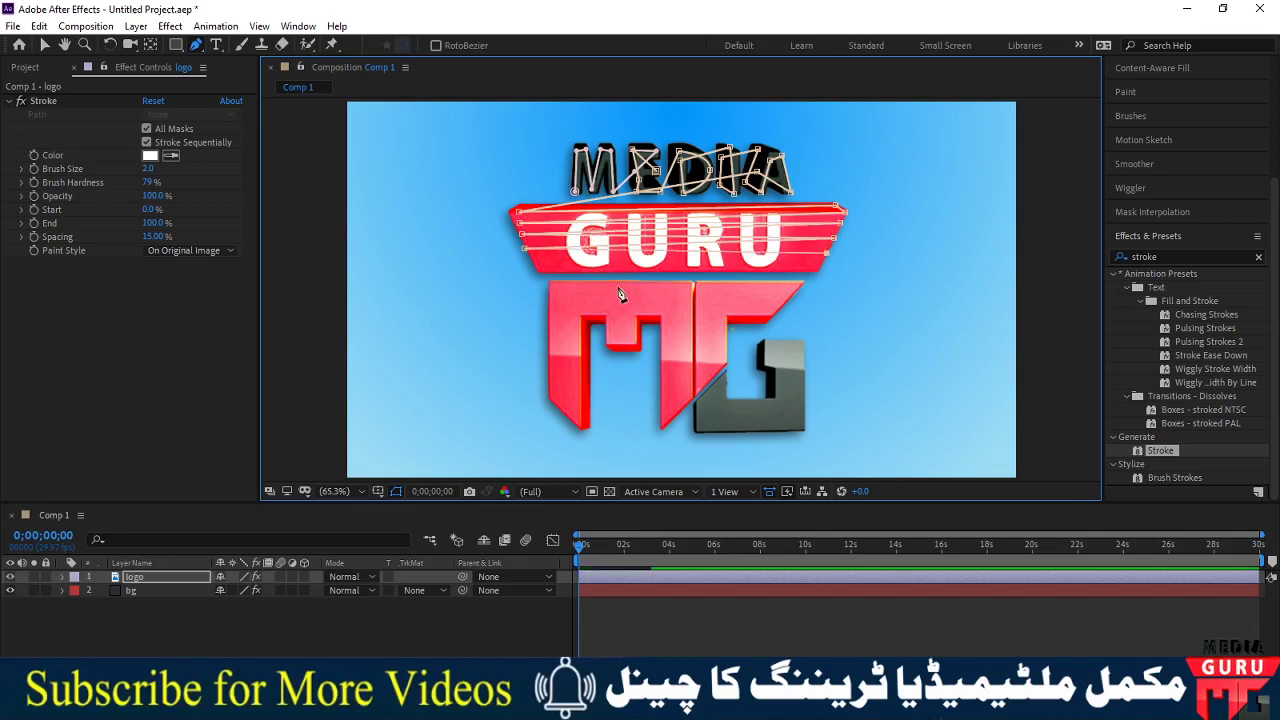
left_click(531, 262)
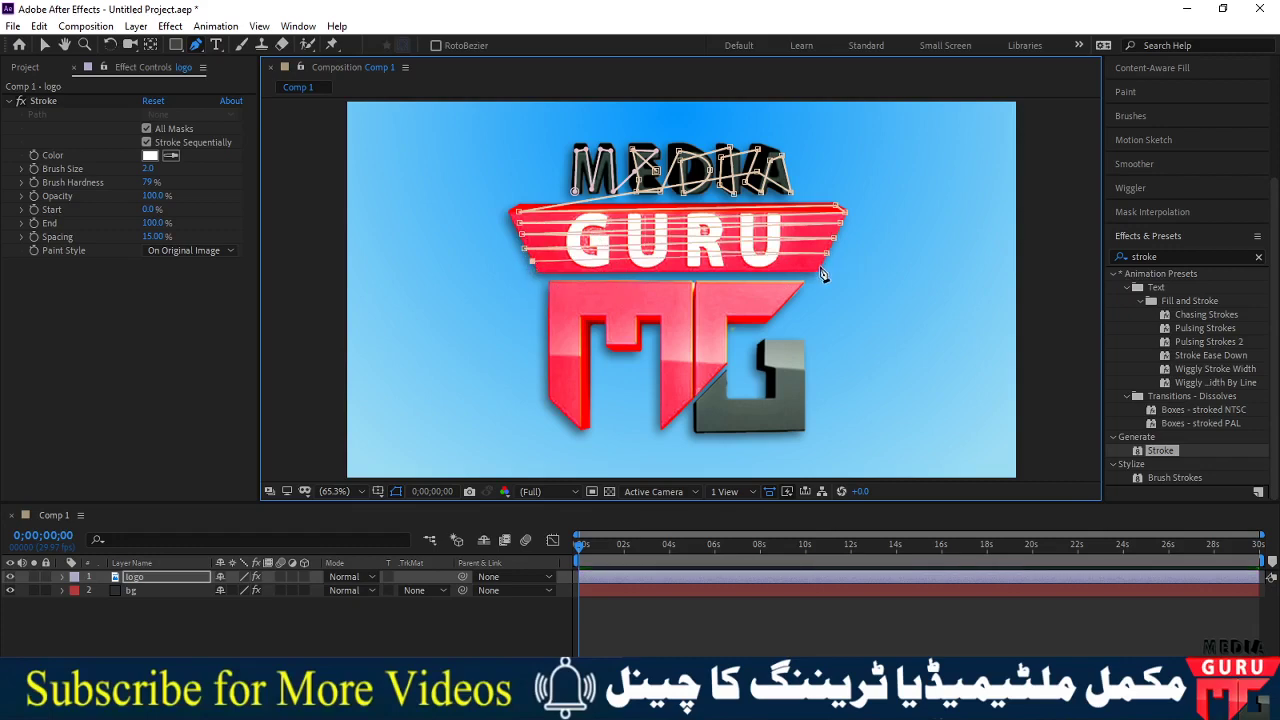
left_click(821, 266)
left_click(537, 271)
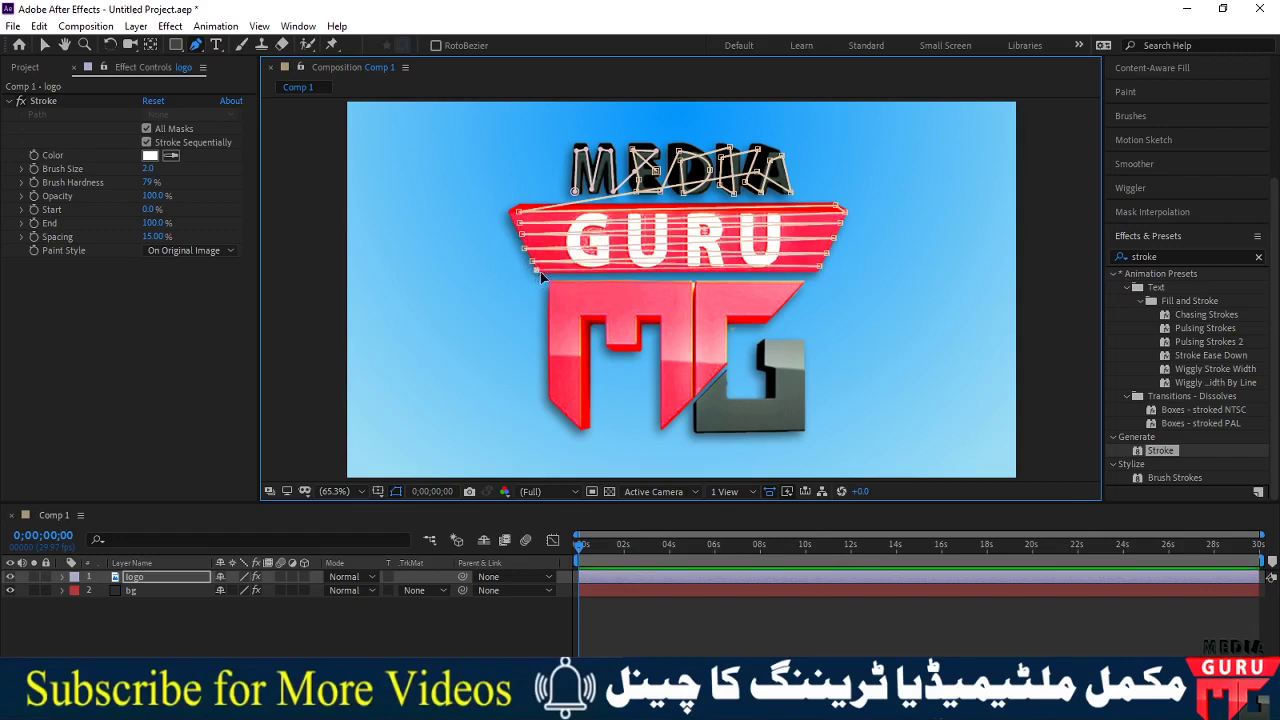
left_click(821, 276)
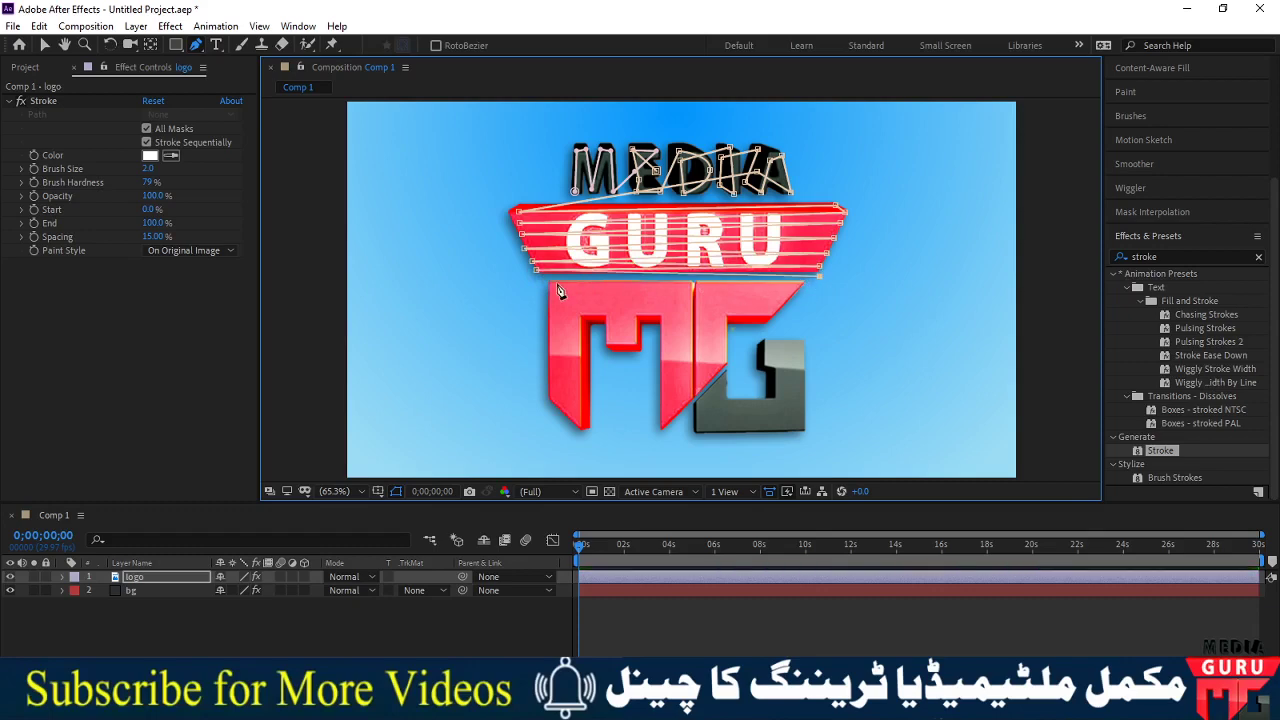
left_click(551, 280)
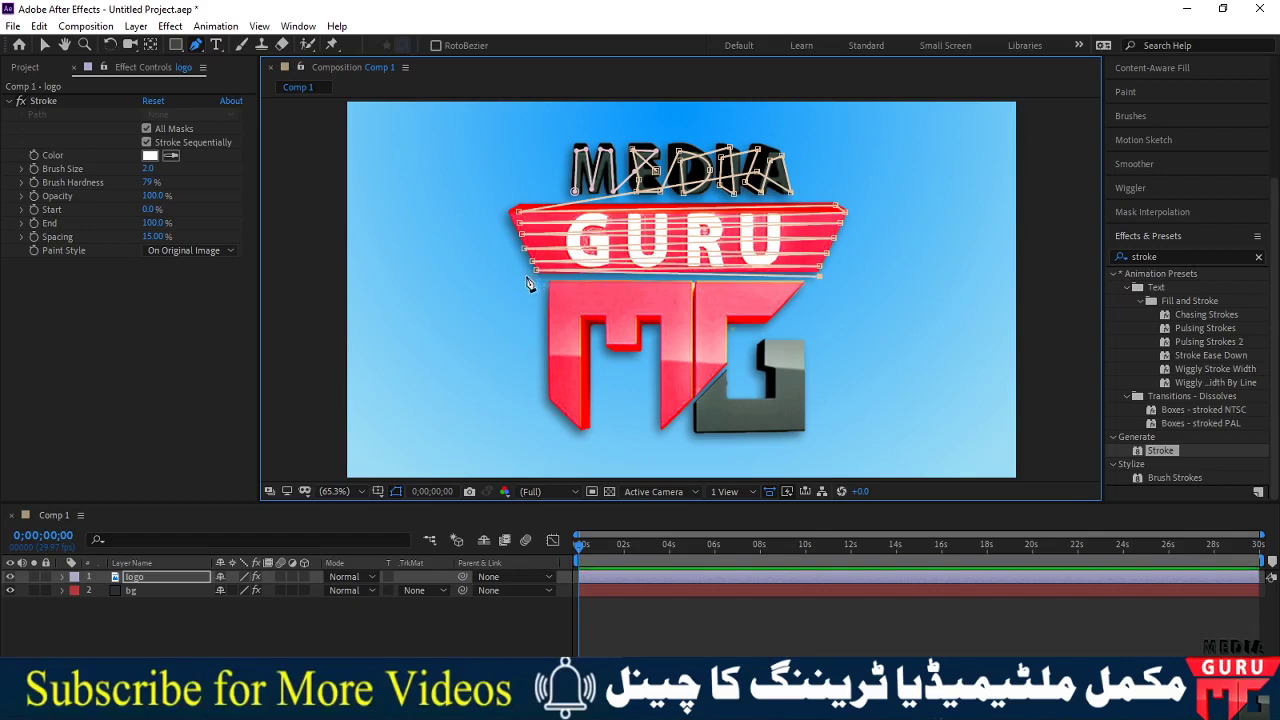
left_click(523, 272)
- Run the mask path down and up over the left part of the red M
left_click(550, 410)
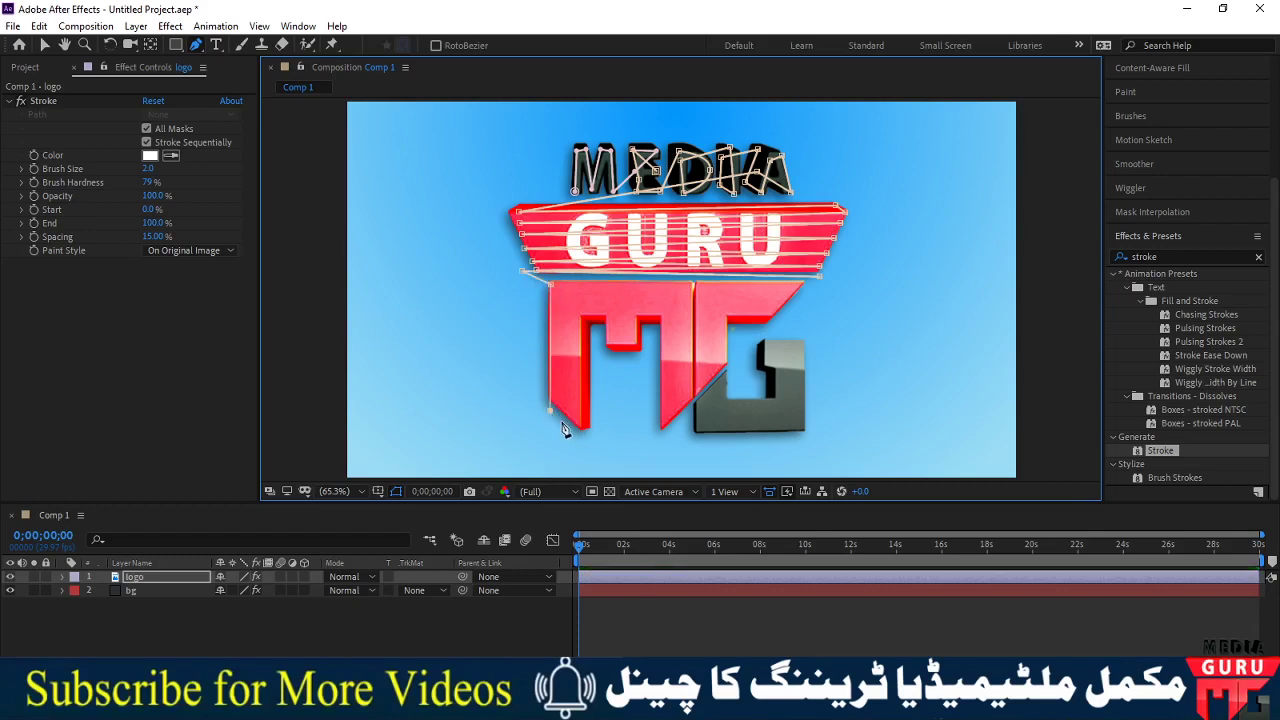
left_click(562, 422)
left_click(564, 282)
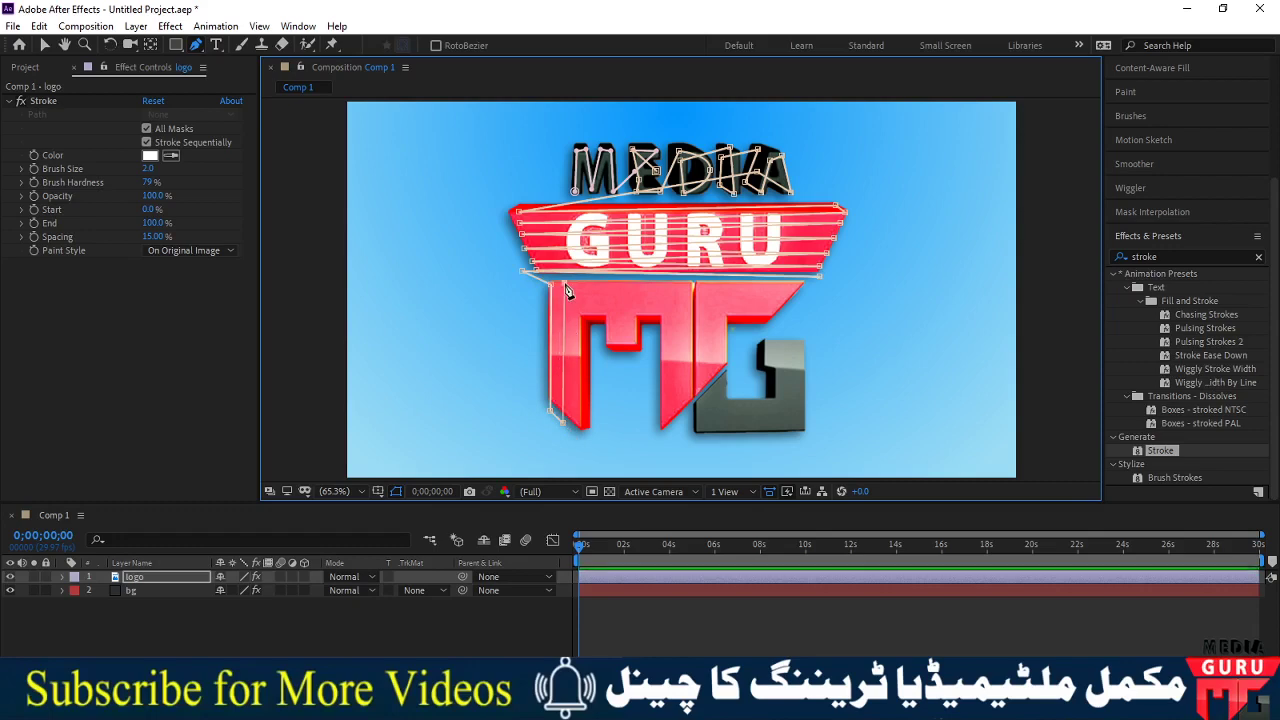
left_click(580, 424)
left_click(588, 285)
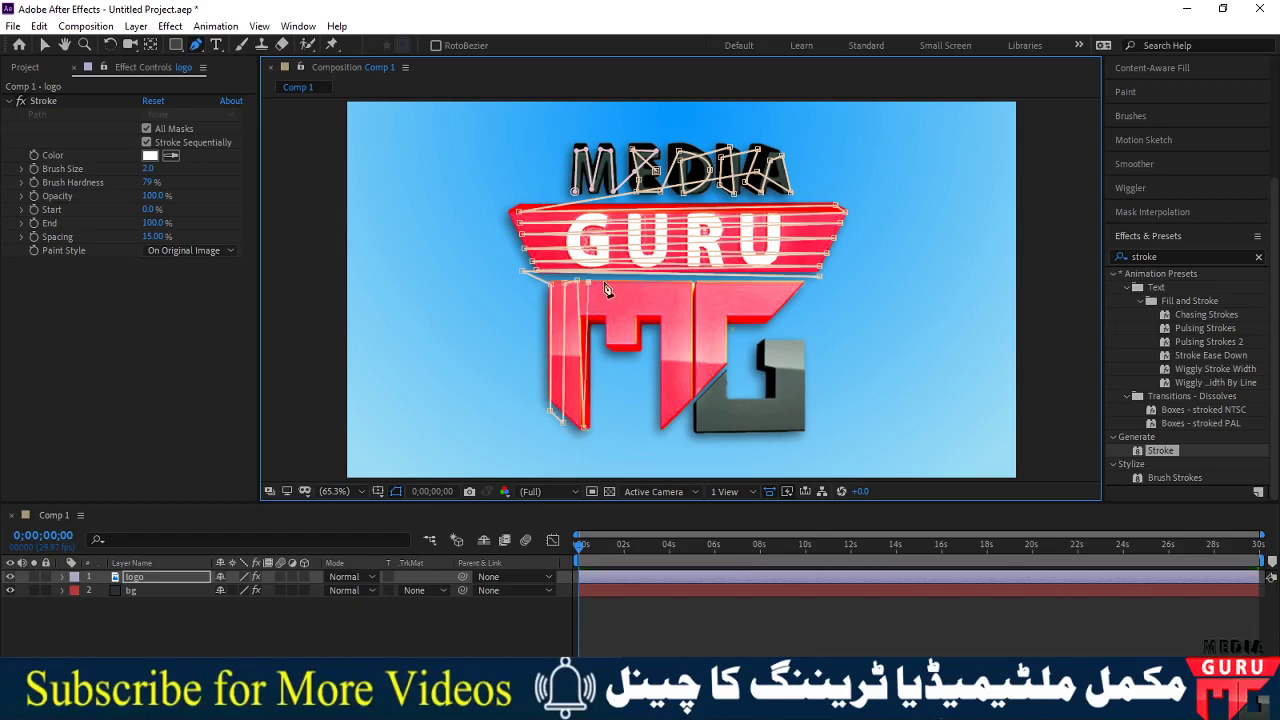
left_click(602, 281)
left_click(600, 313)
left_click(614, 316)
left_click(615, 283)
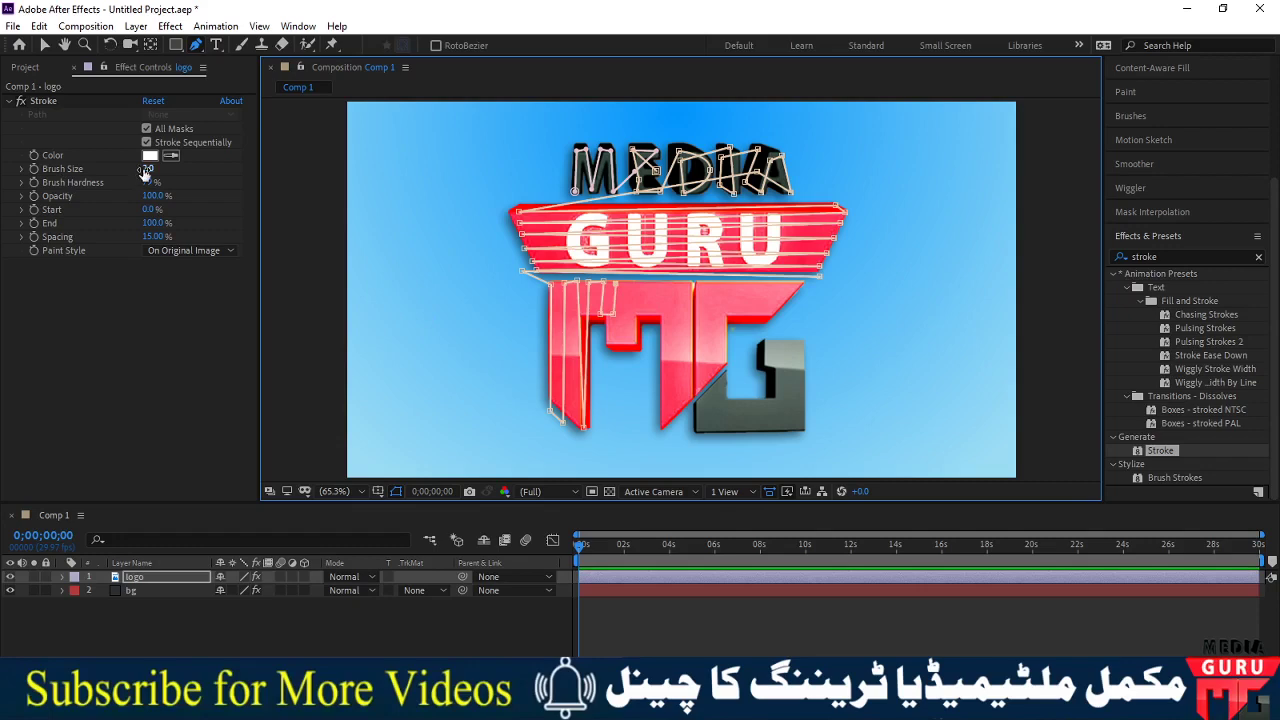
- Enlarge the Stroke brush size to cover the logo and extend the path over the red shape's edges
left_click_drag(145, 171, 413, 184)
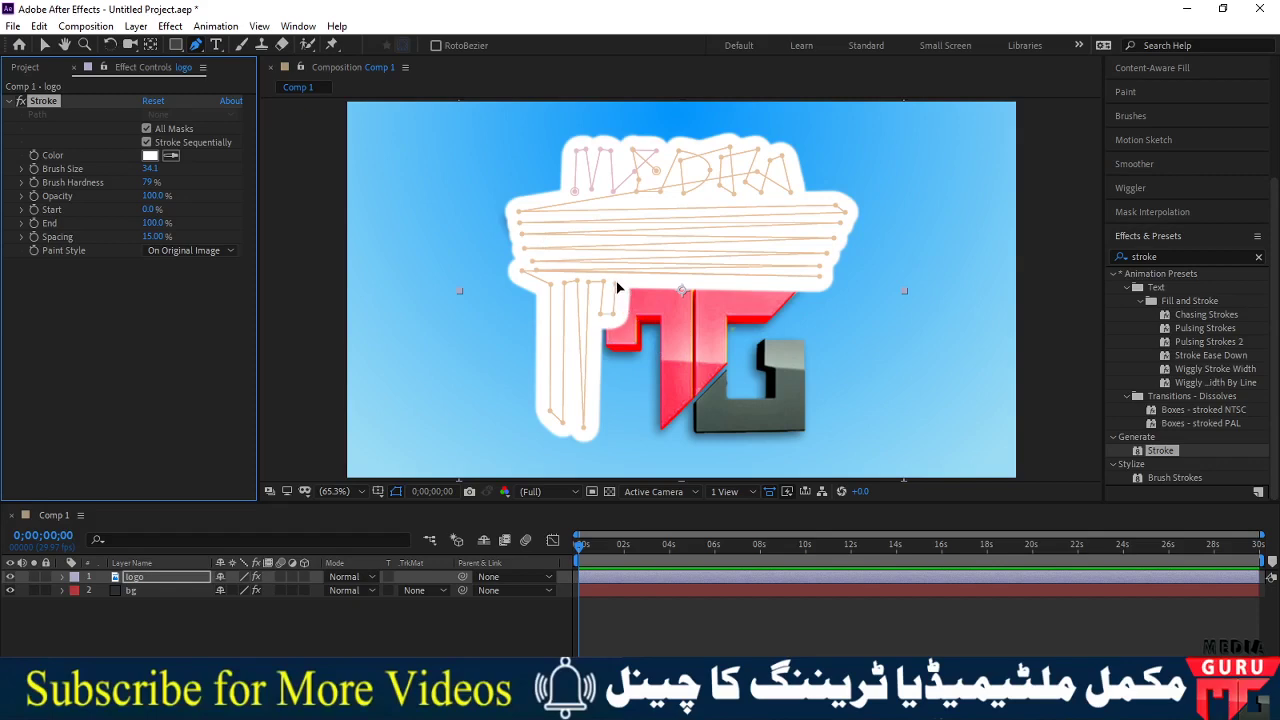
left_click(617, 288)
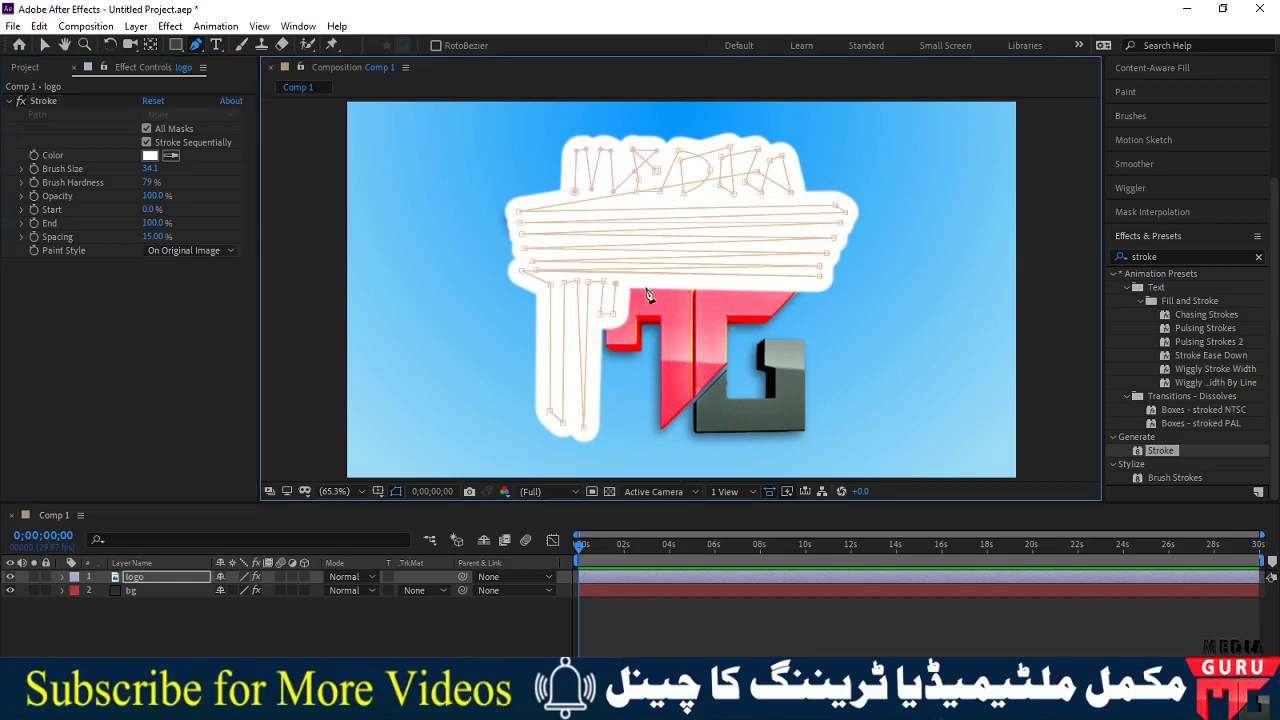
left_click(630, 342)
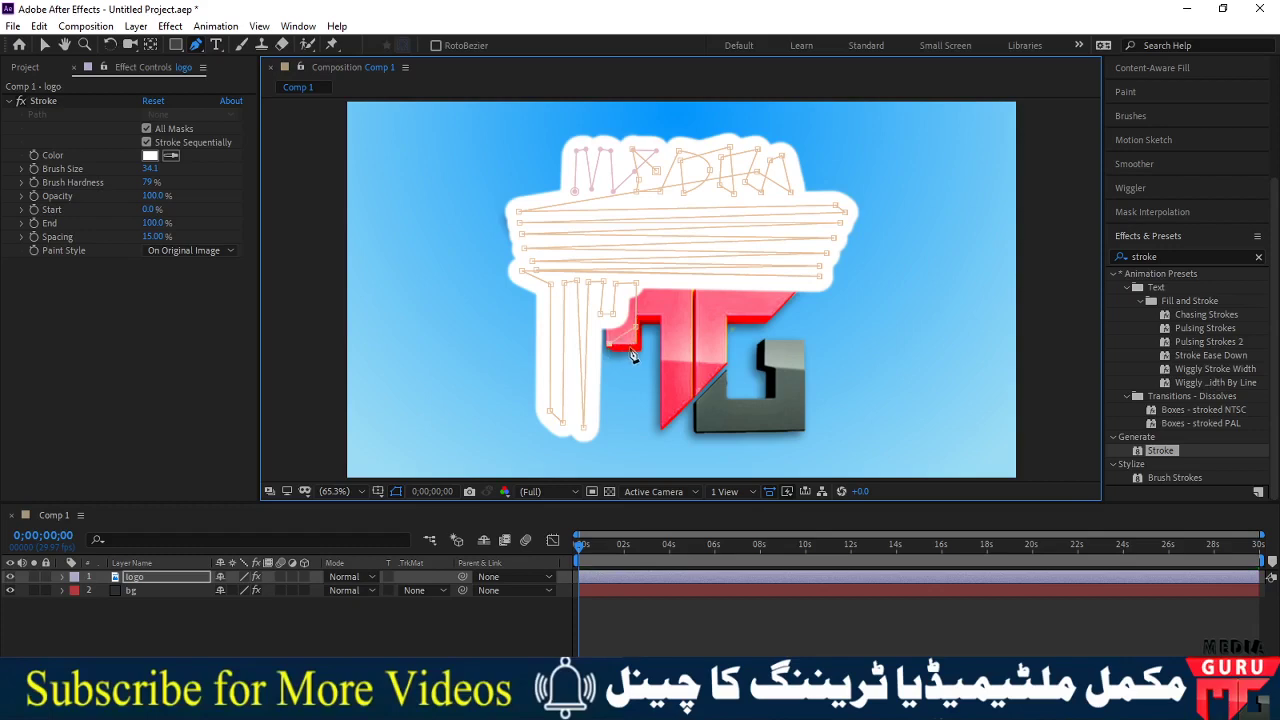
left_click(637, 346)
left_click(655, 292)
left_click(659, 326)
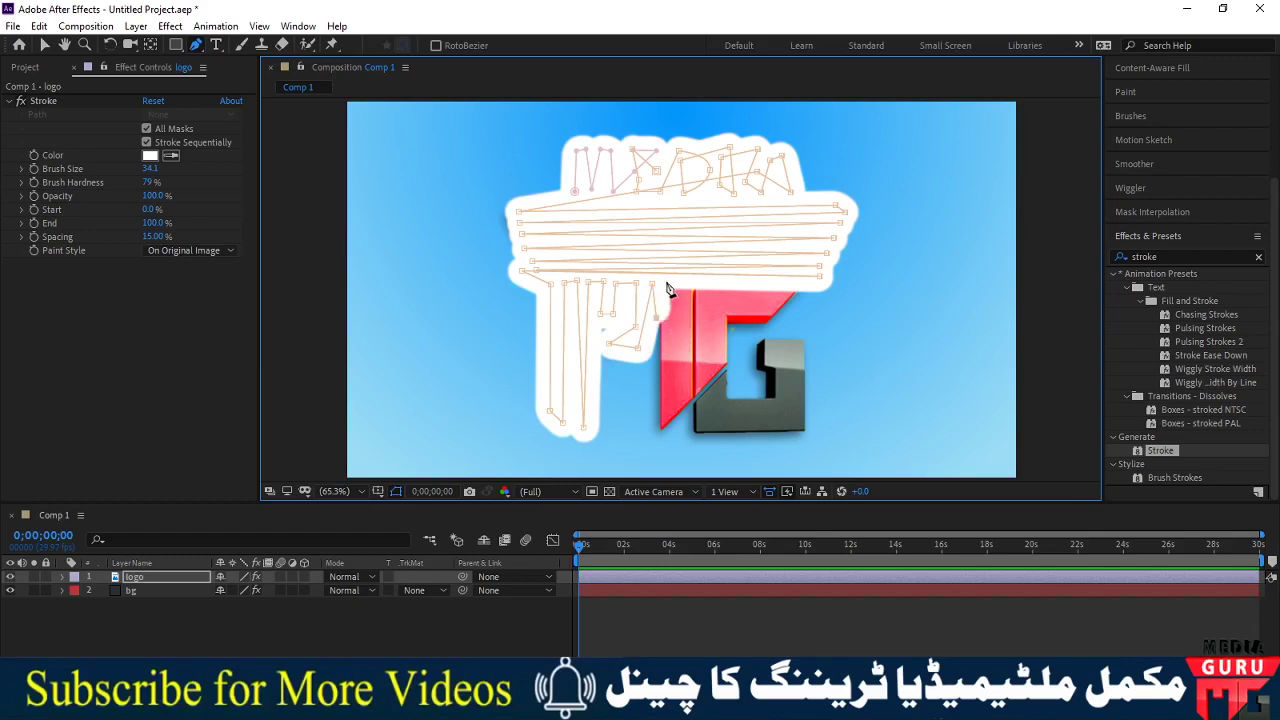
left_click(663, 427)
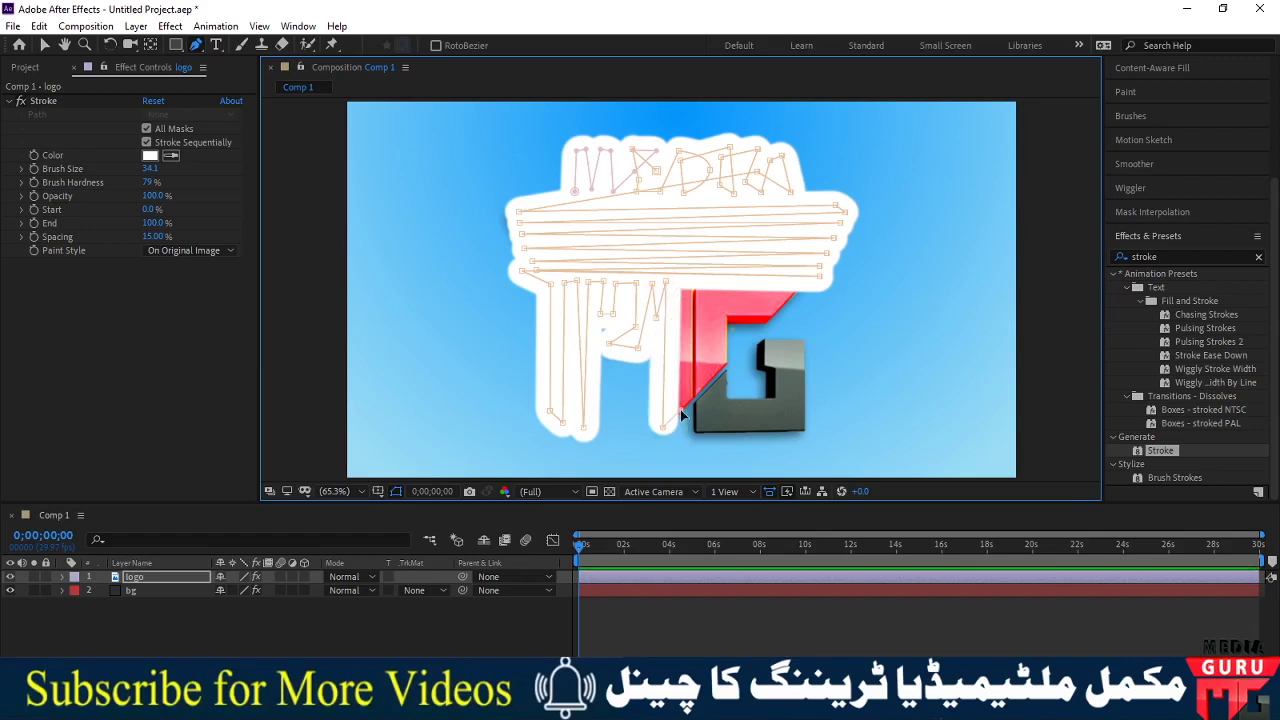
left_click(680, 282)
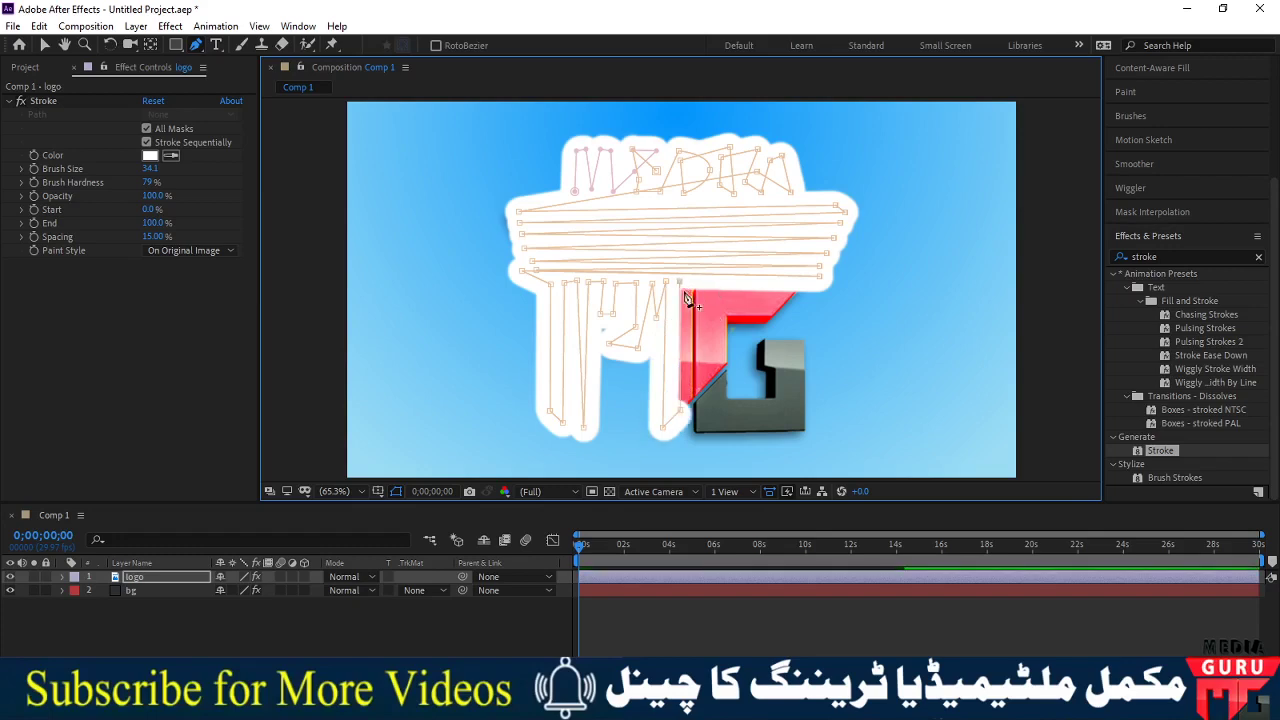
left_click(697, 405)
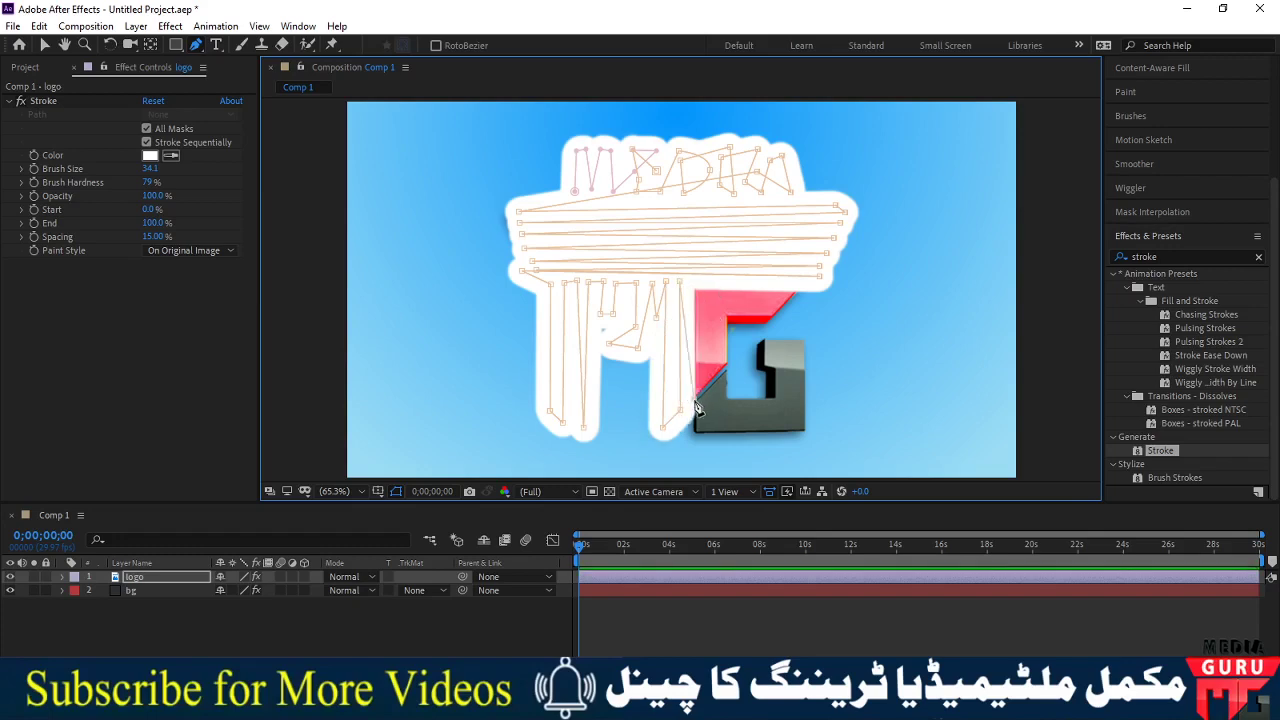
left_click(698, 291)
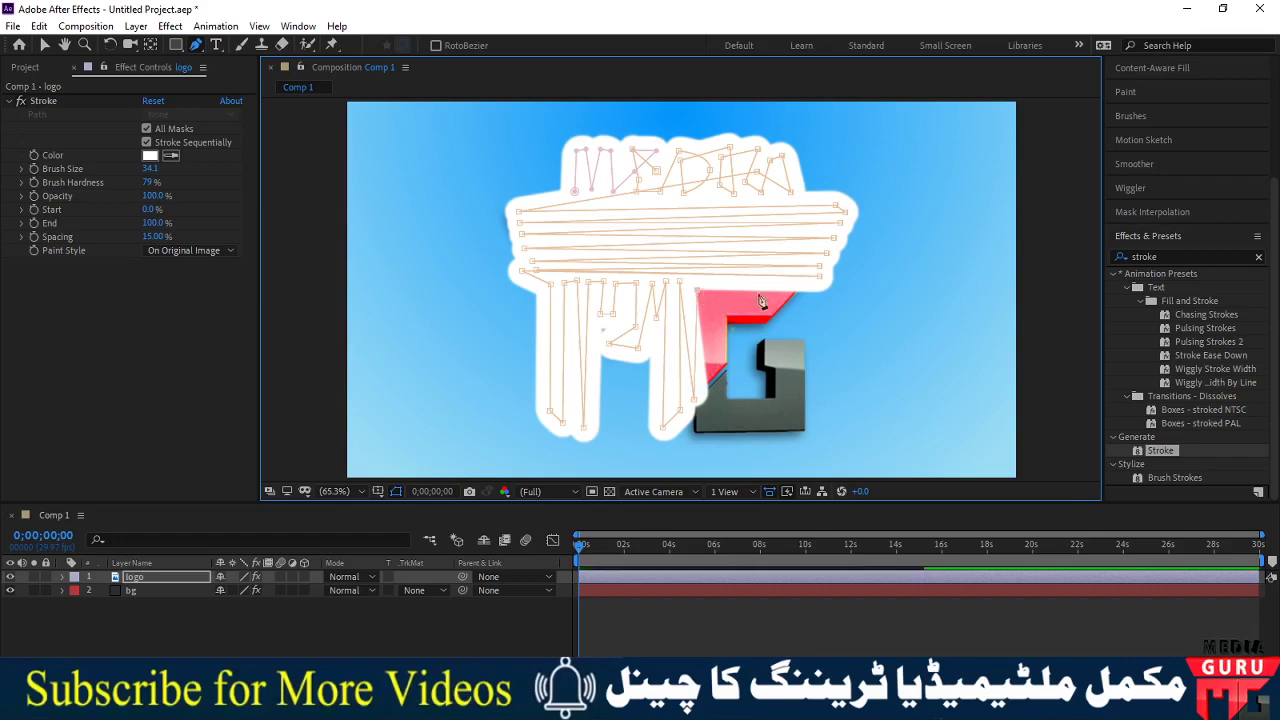
left_click(794, 290)
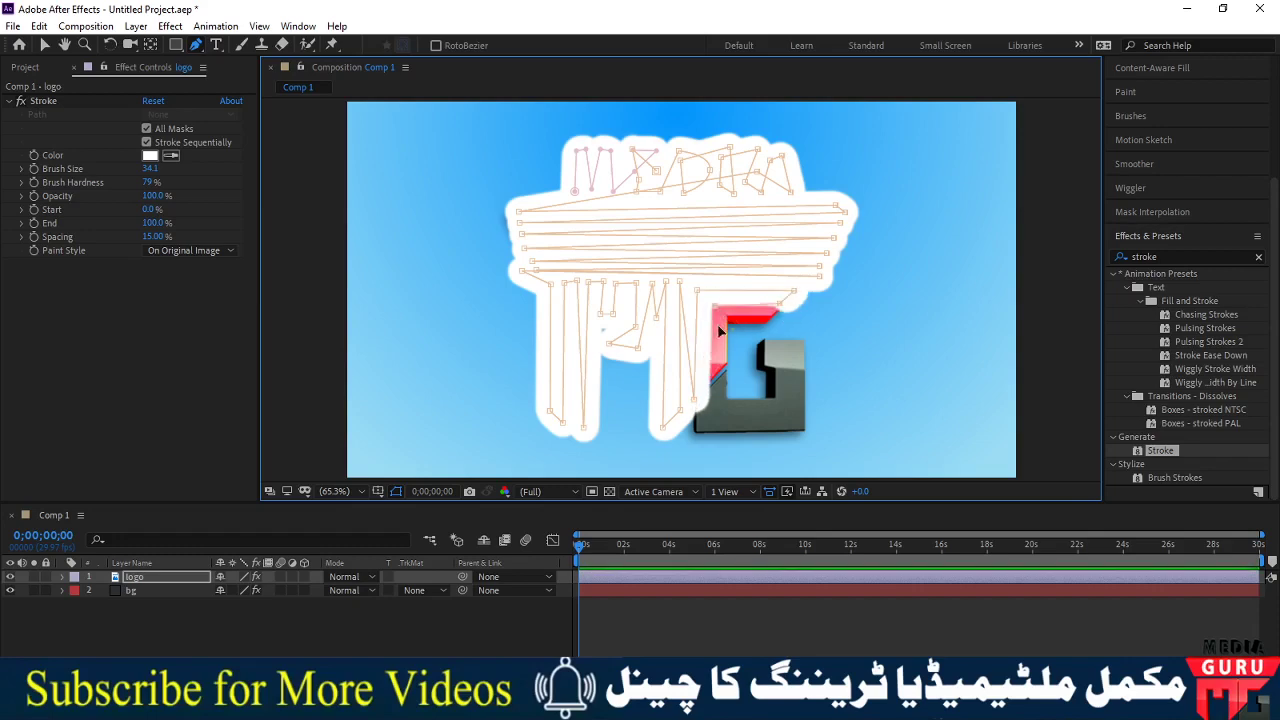
left_click(712, 402)
- Trace the mask path around the dark lower-right part of the G
left_click(700, 431)
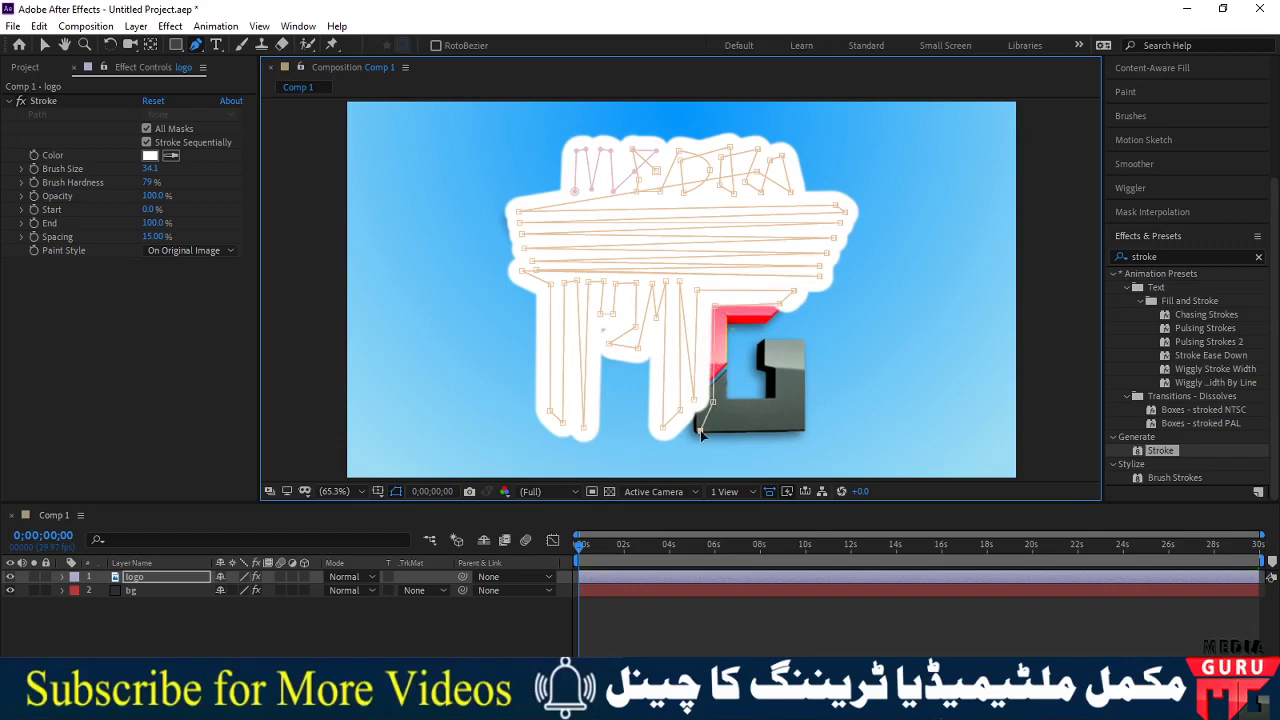
left_click(802, 428)
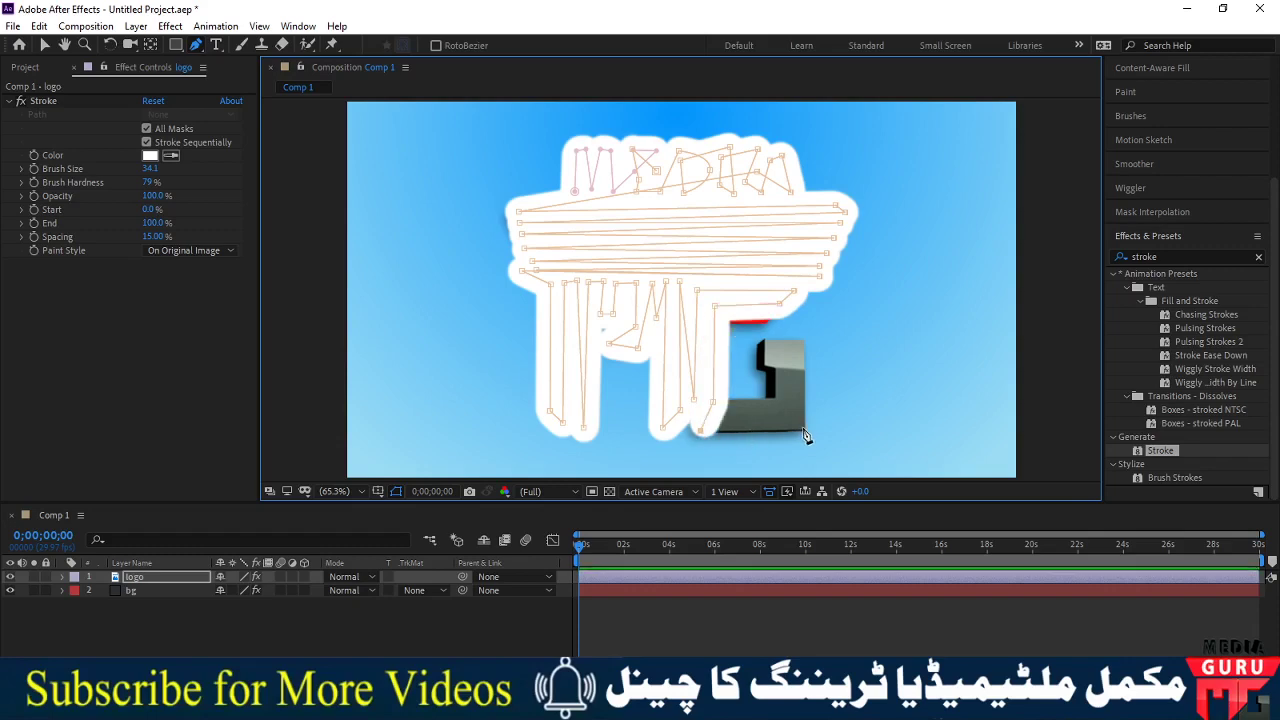
left_click(805, 342)
left_click(790, 344)
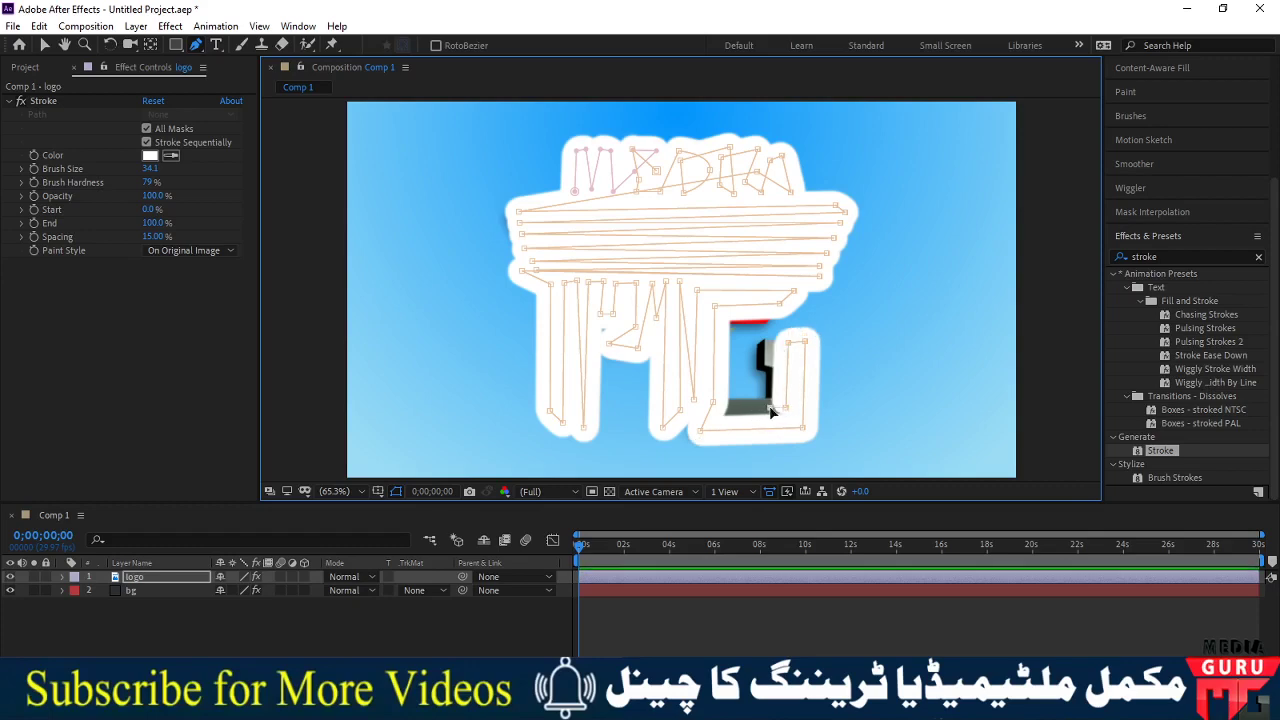
left_click(767, 349)
left_click(765, 338)
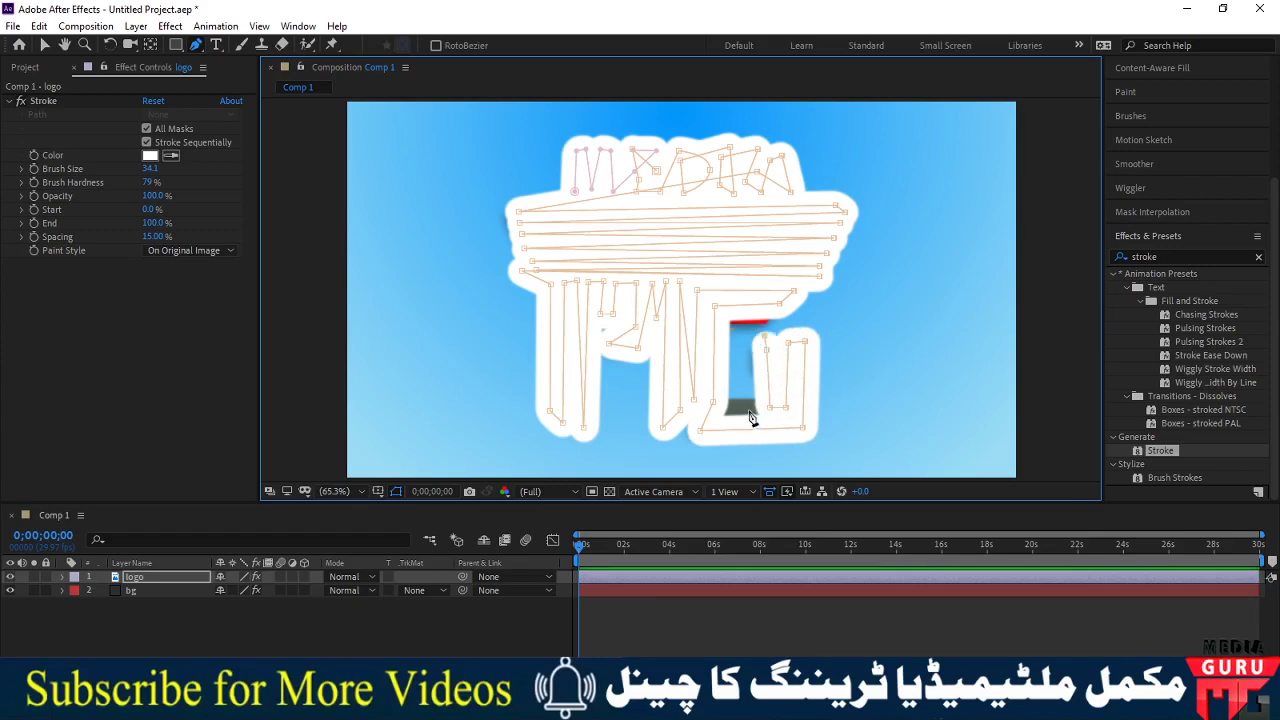
left_click(749, 410)
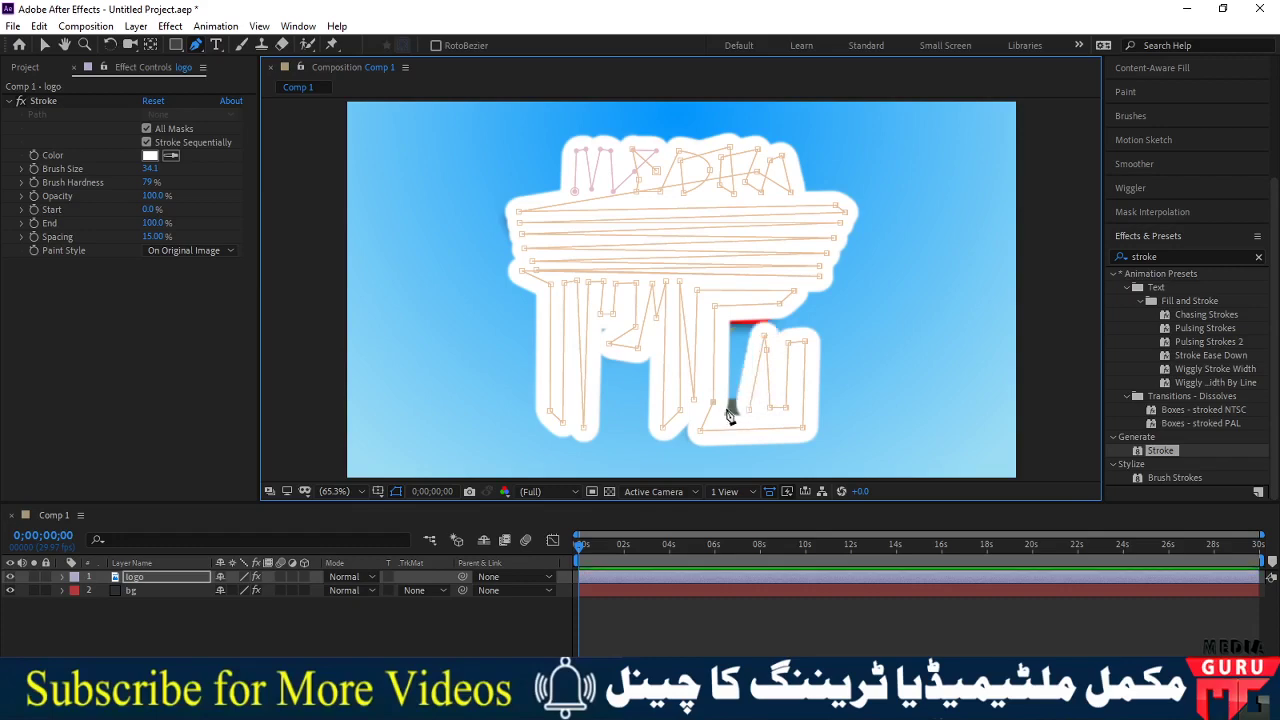
left_click(727, 408)
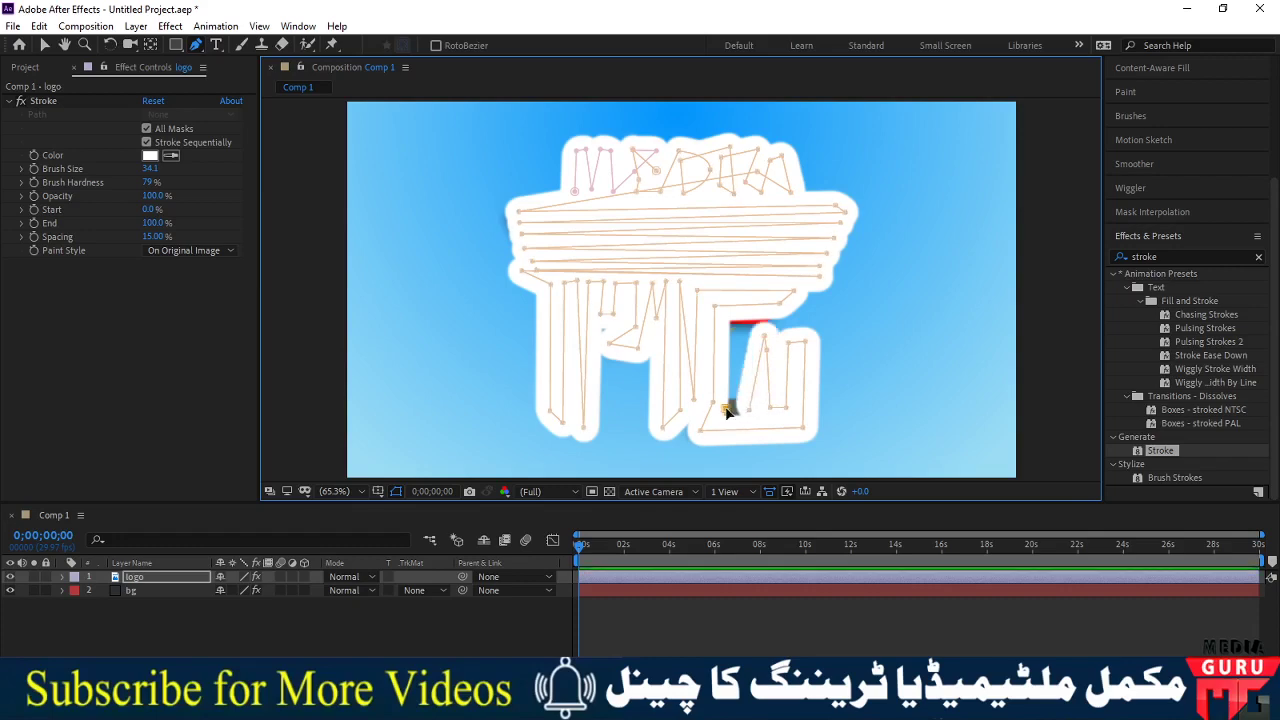
left_click(731, 324)
left_click(769, 320)
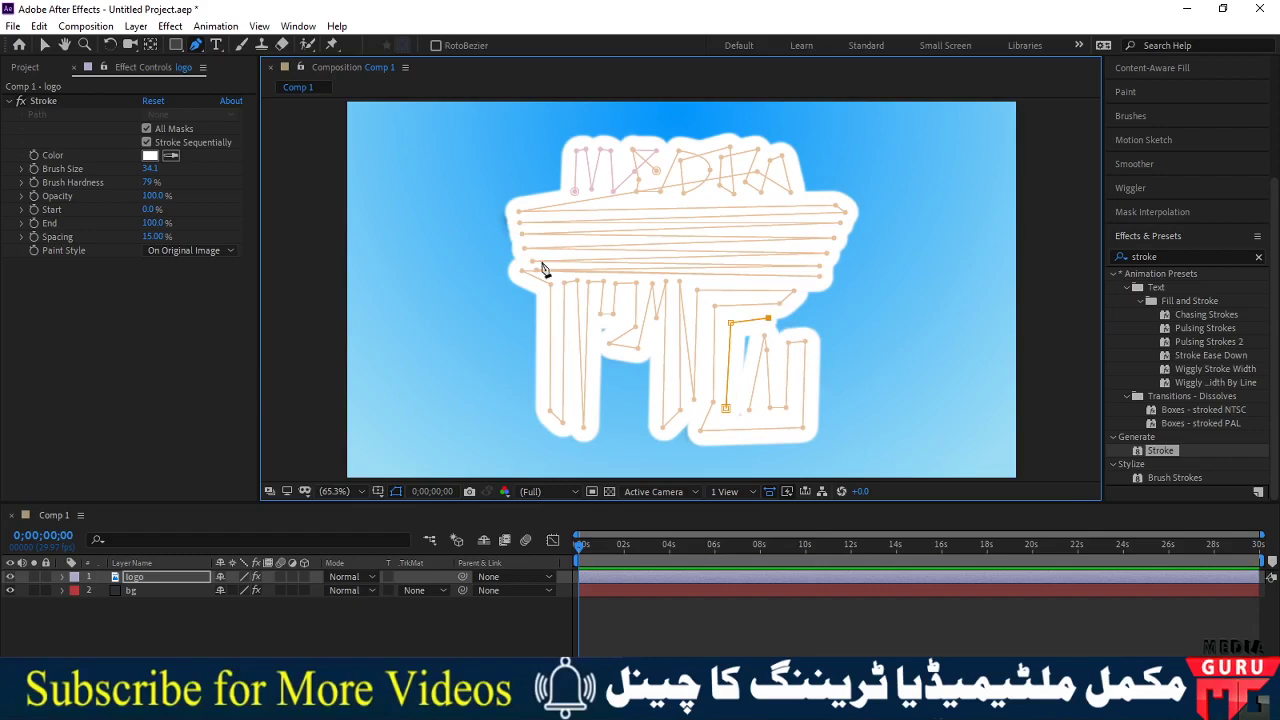
- Nudge the left-edge path points lower and set Stroke's Paint Style to Reveal Original Image
left_click(40, 45)
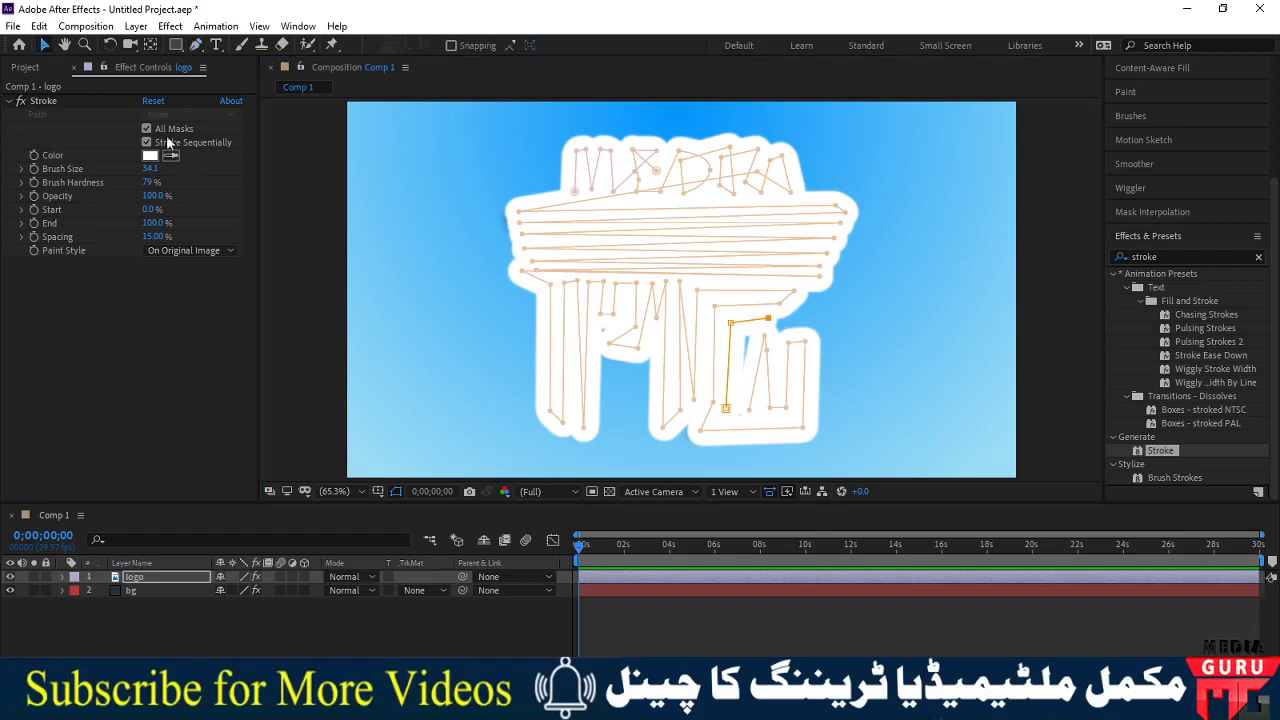
left_click(519, 216)
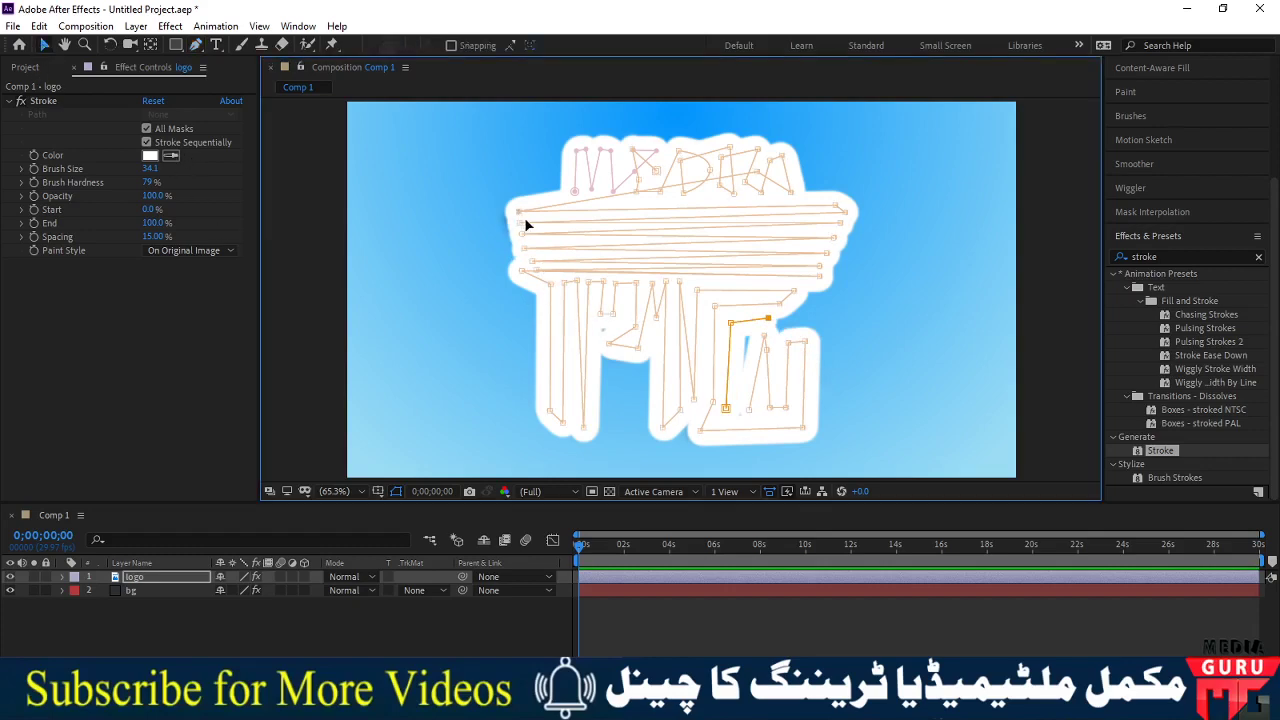
left_click_drag(517, 215, 513, 215)
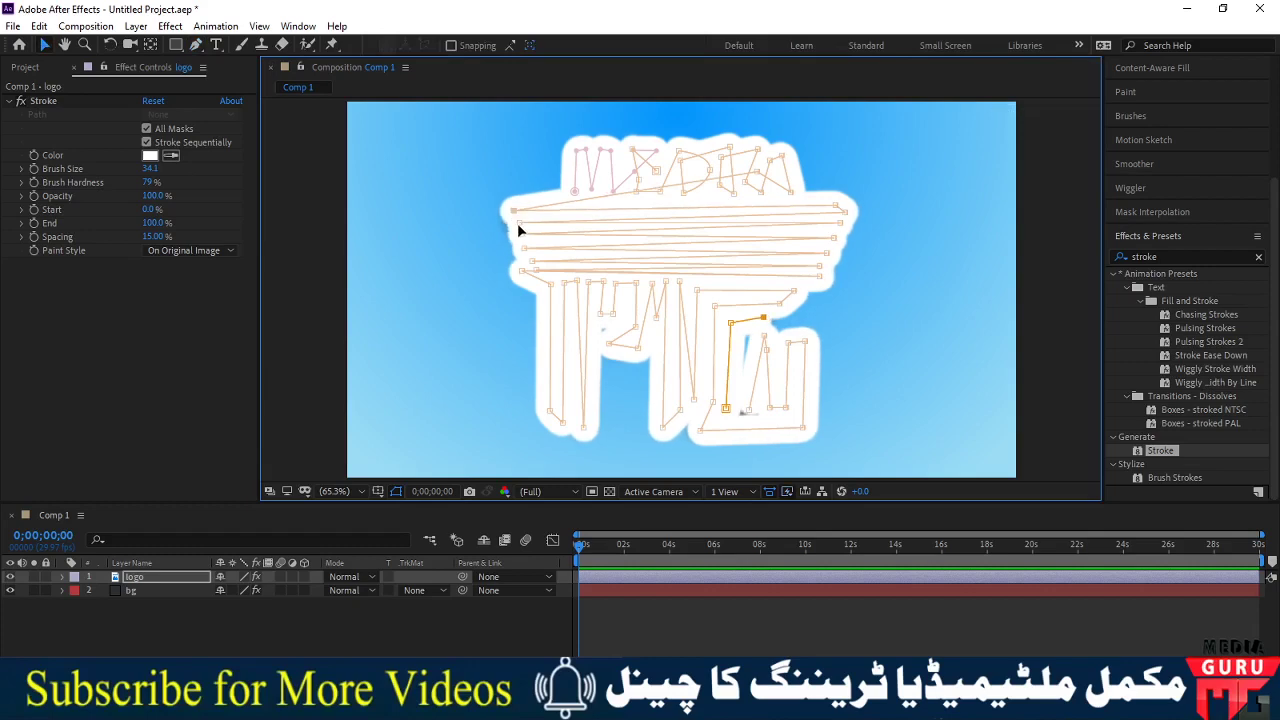
left_click_drag(518, 224, 520, 235)
left_click(233, 250)
left_click(232, 304)
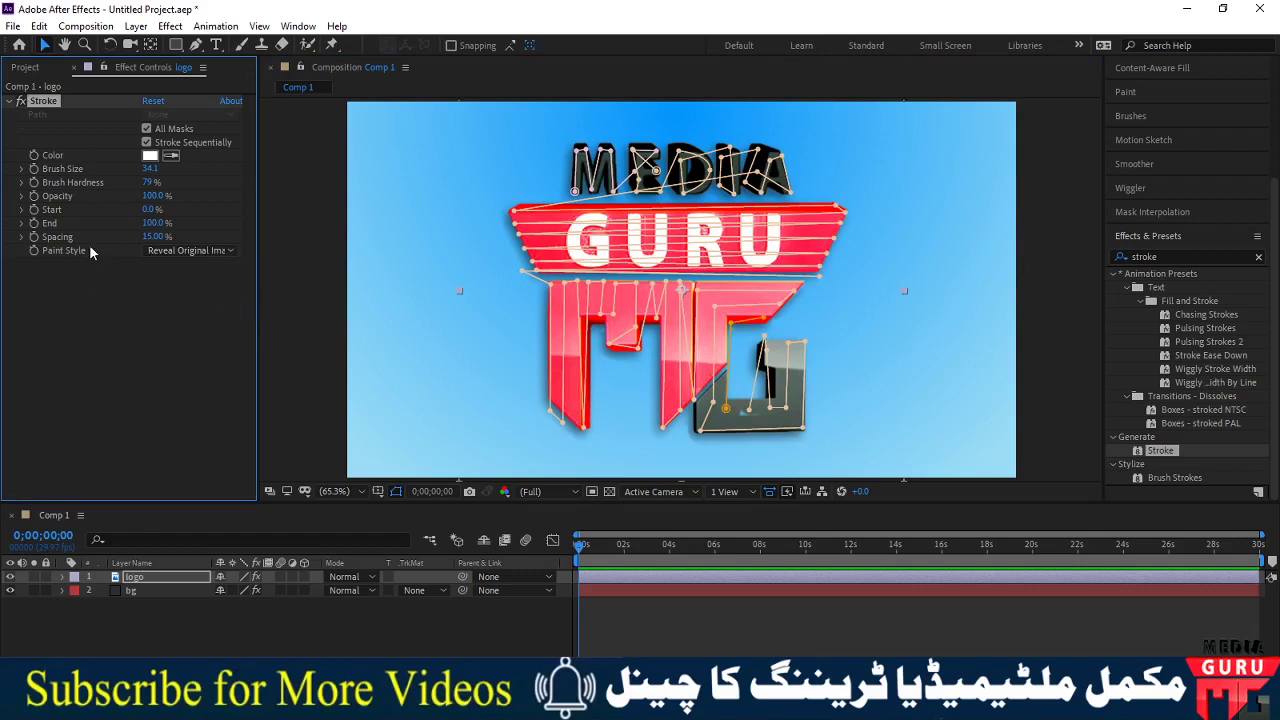
- Keyframe the Stroke End from 0% at 0 seconds to 100% at 5 seconds
mouse_move(150, 222)
left_mouse_down()
mouse_move(77, 236)
mouse_move(115, 247)
mouse_move(32, 250)
left_mouse_up()
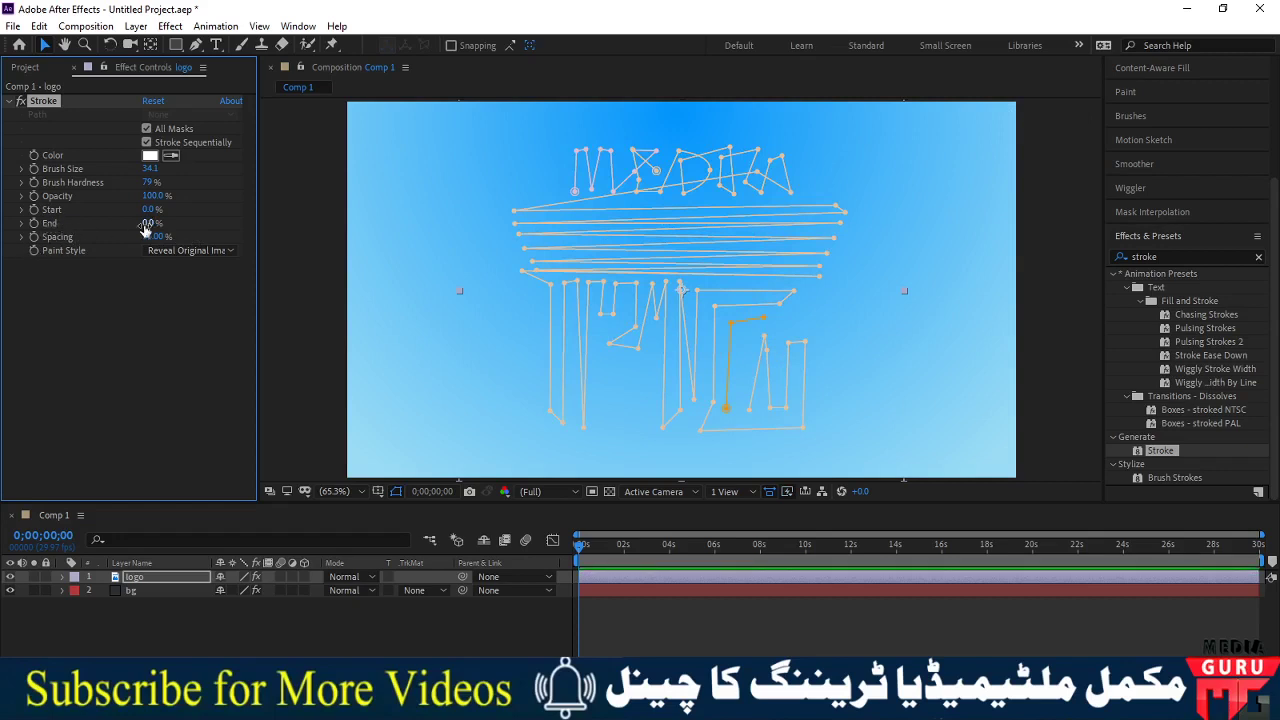
left_click_drag(677, 549, 555, 557)
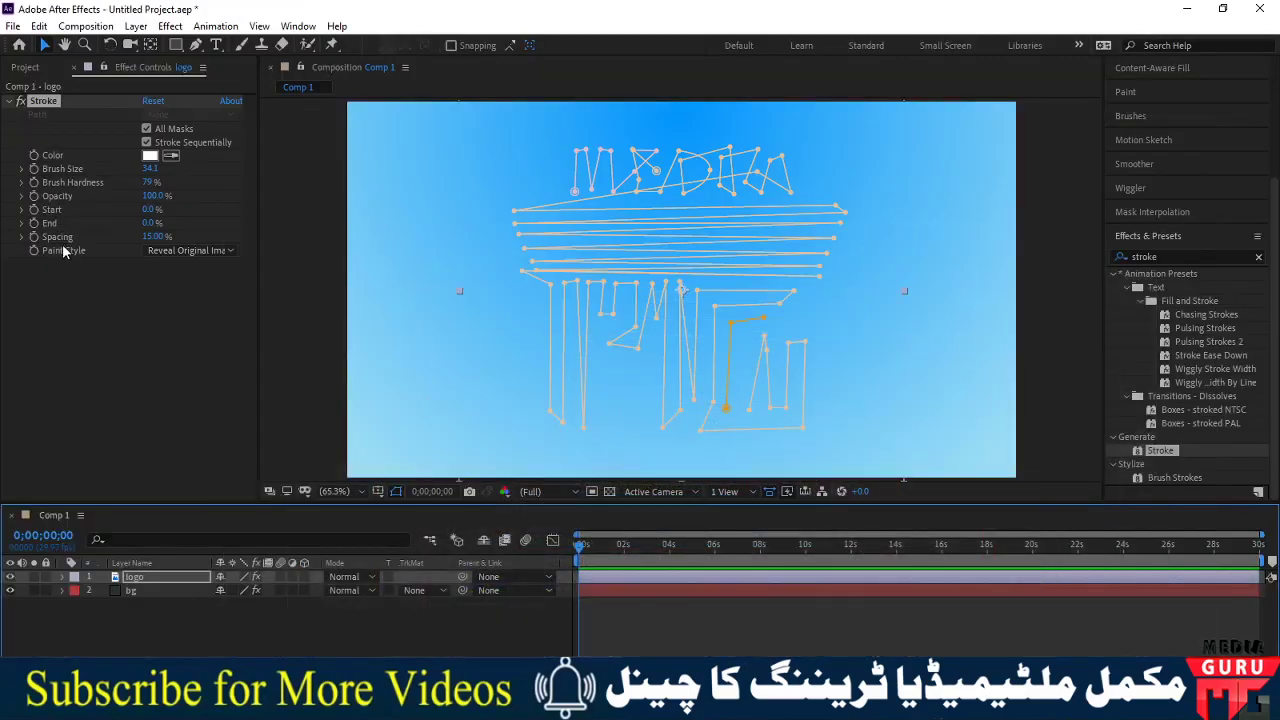
left_click(34, 223)
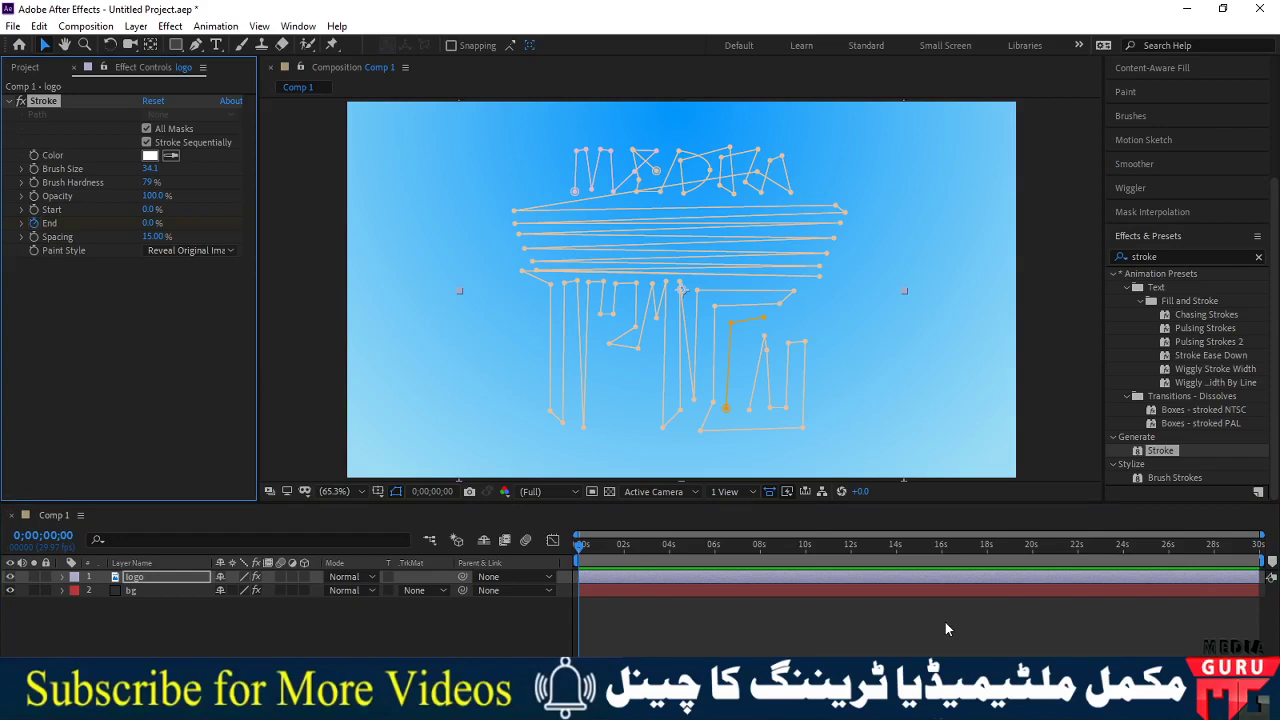
left_click(45, 536)
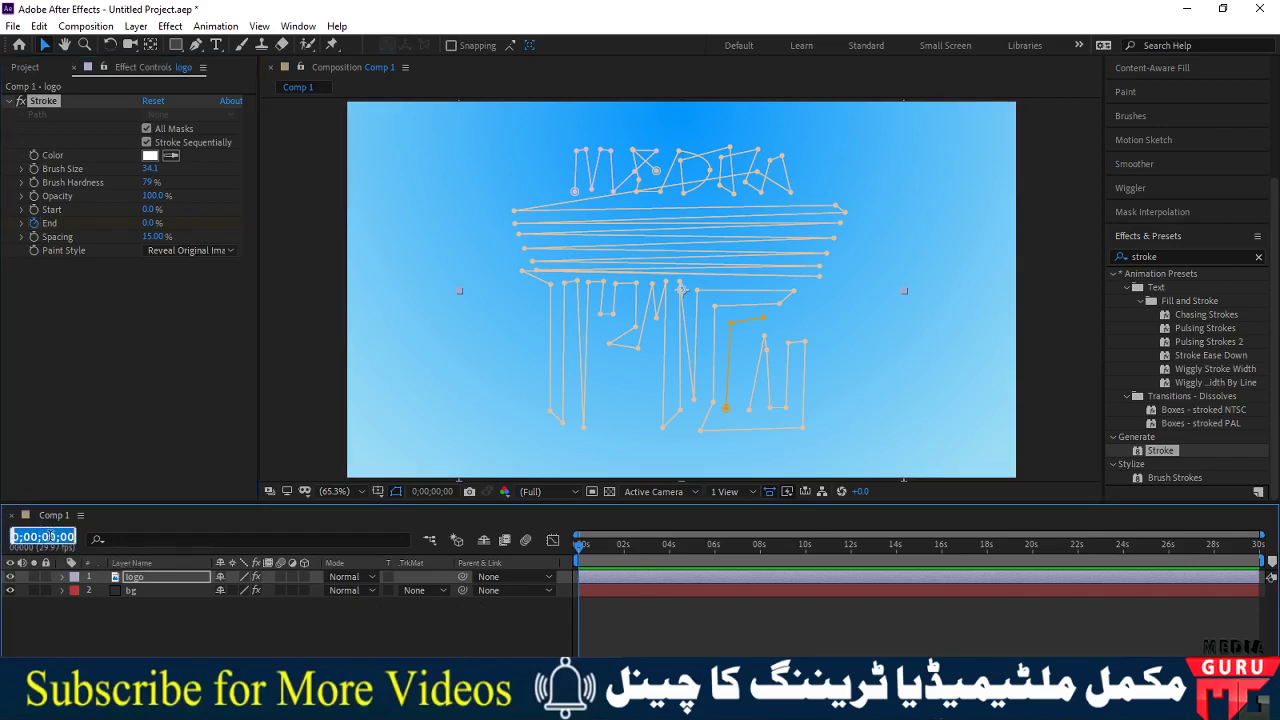
type("5")
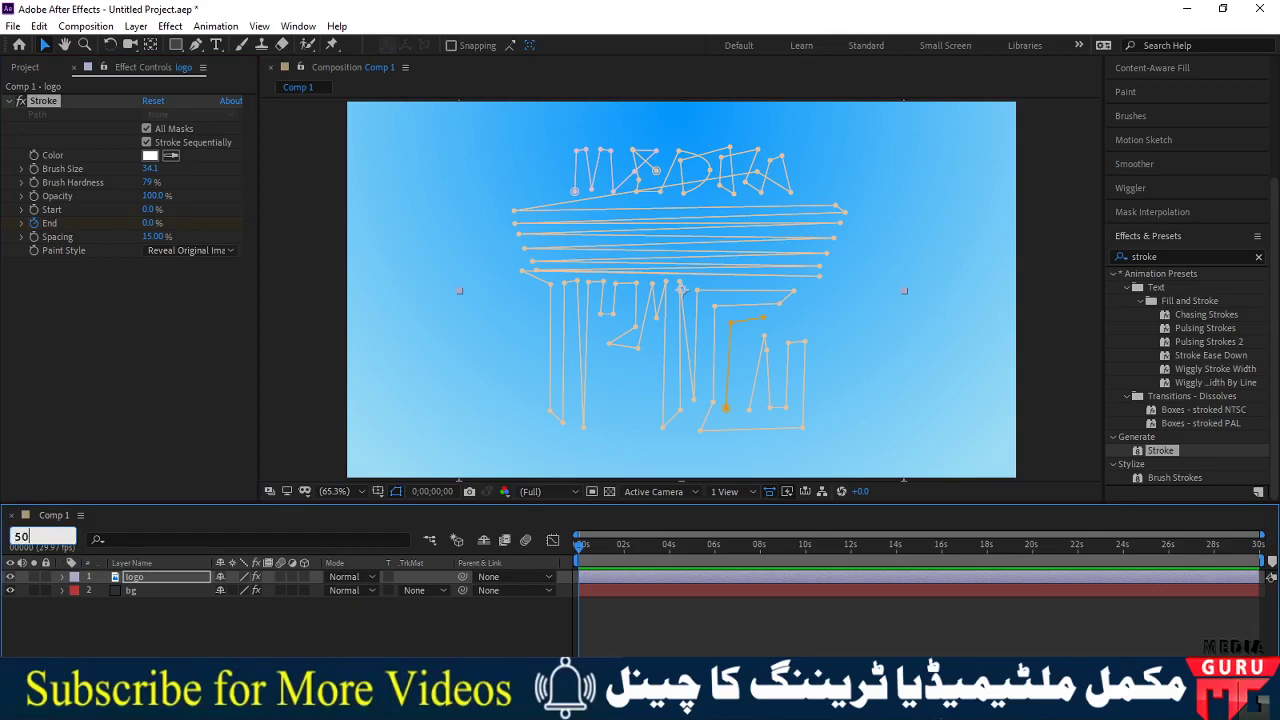
key("Return")
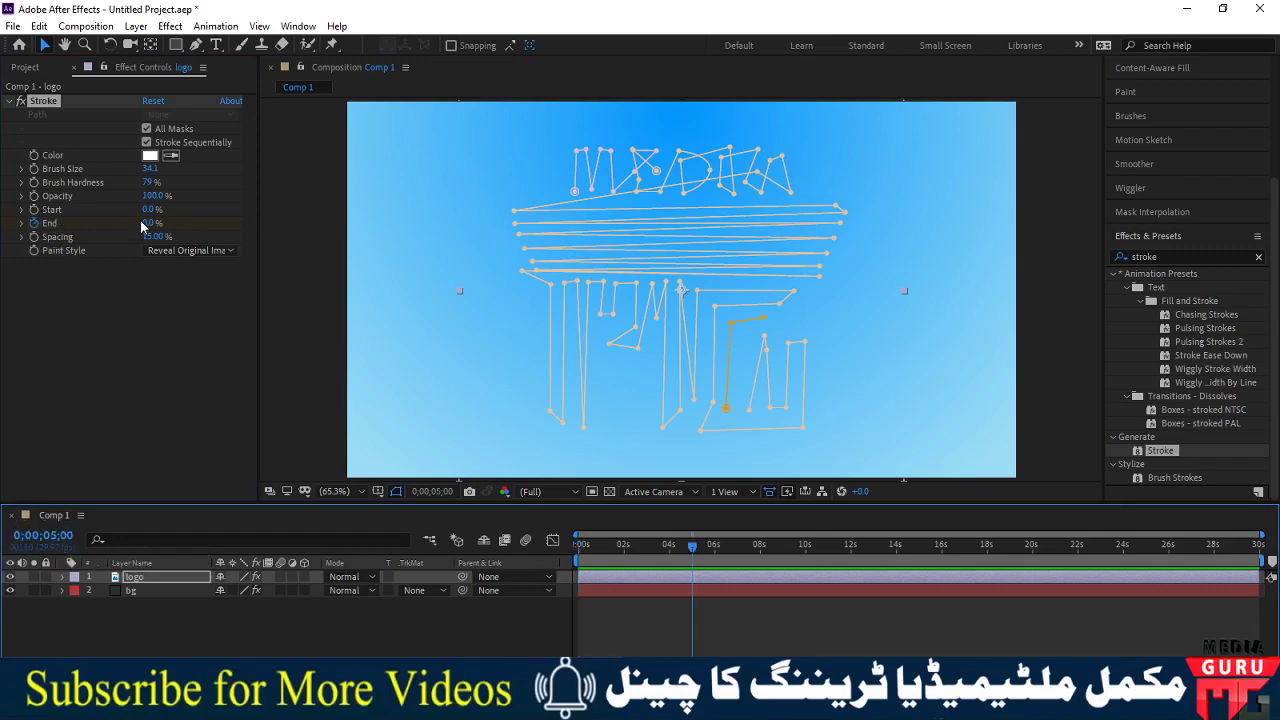
type("100")
key("Return")
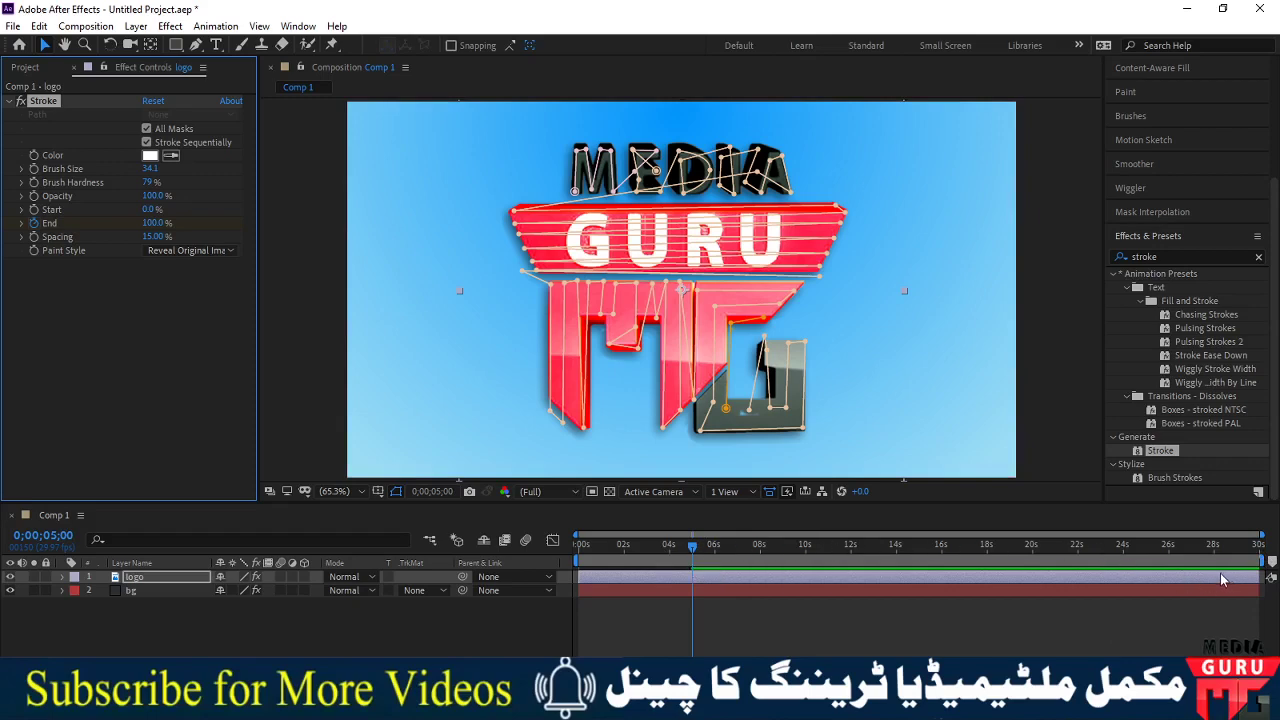
left_click(1270, 562)
- End the work area just past 6 seconds and preview the stroke reveal
left_click_drag(1270, 562, 718, 562)
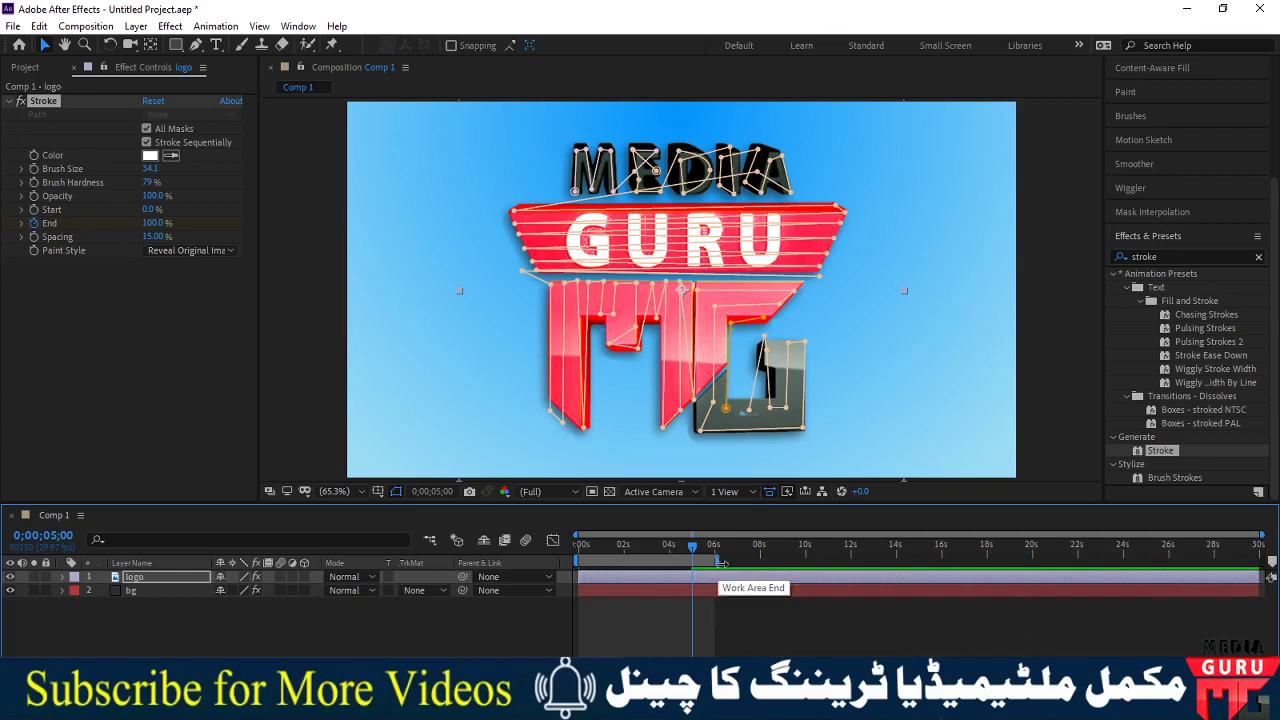
left_click_drag(720, 563, 741, 567)
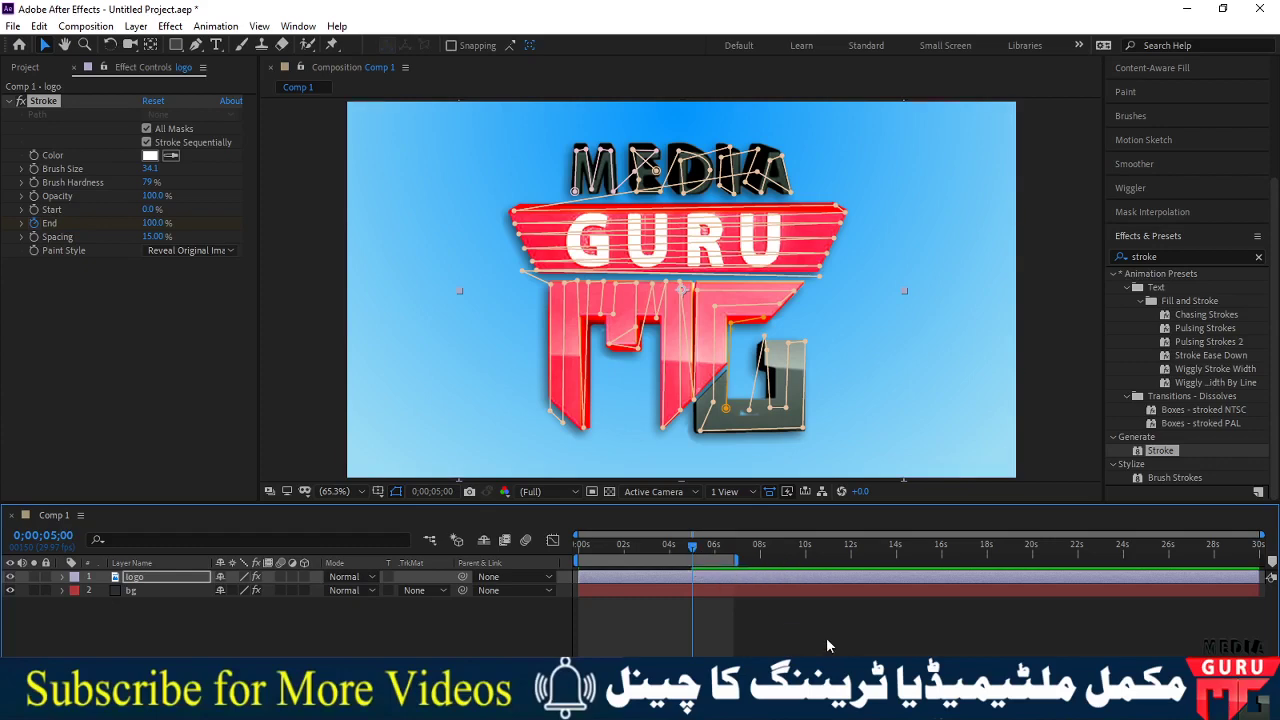
key("space")
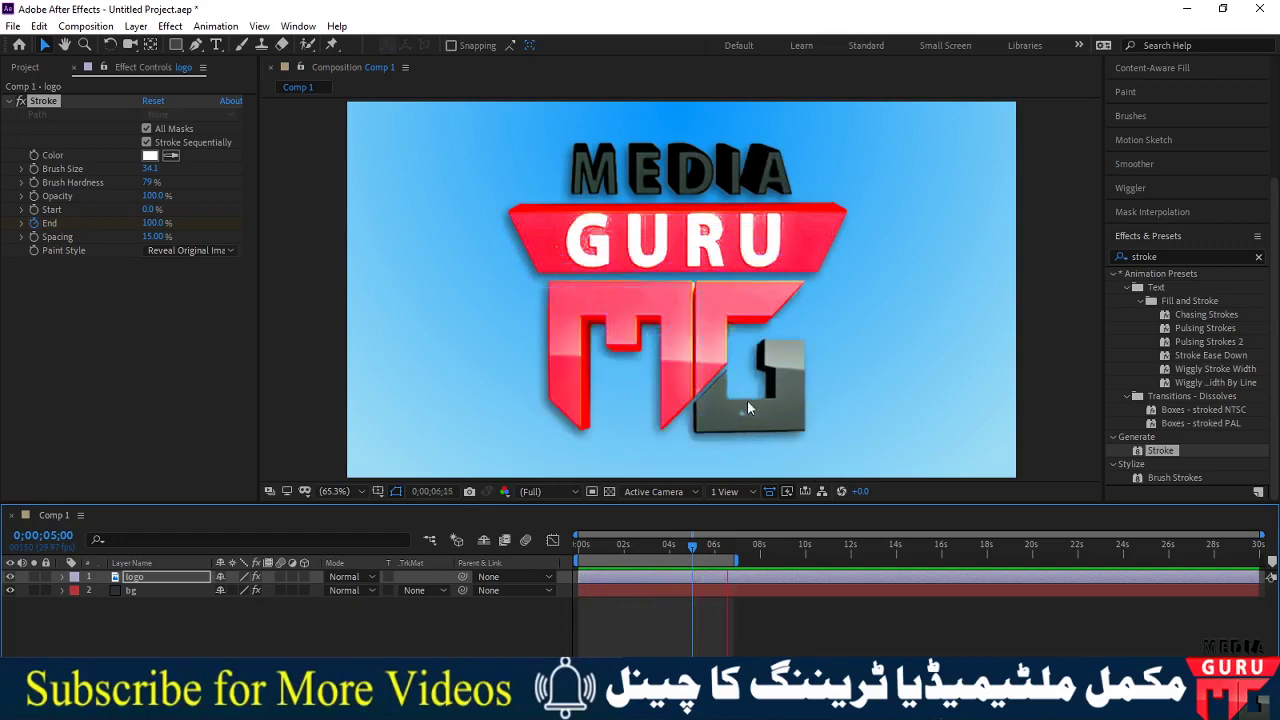
- Return to 0 seconds and try the On Transparent paint style for the Stroke
left_click(633, 545)
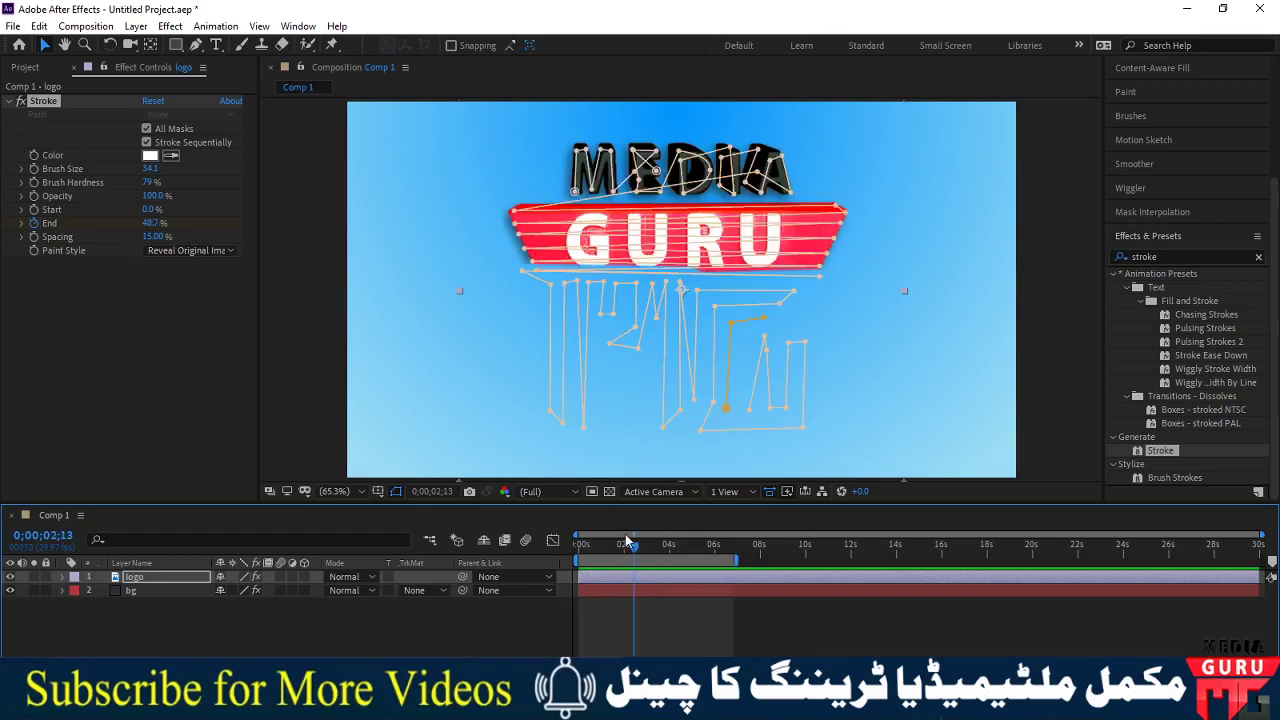
left_click_drag(627, 545, 553, 545)
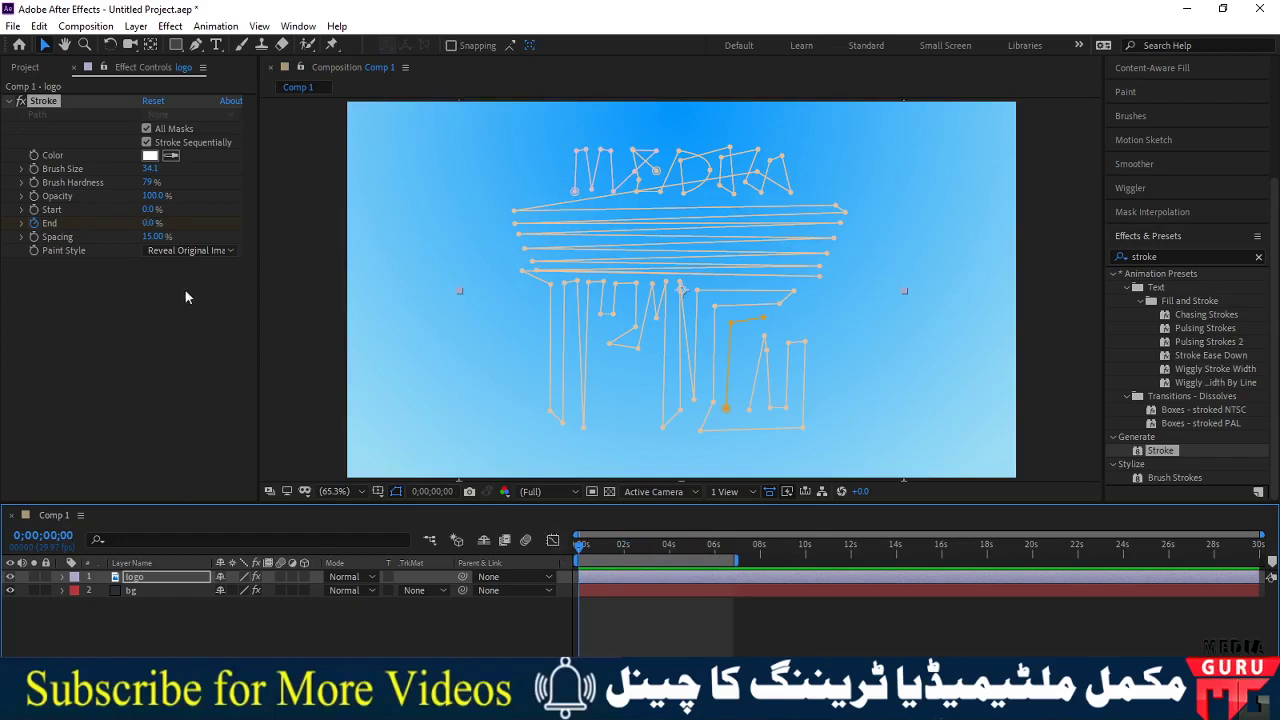
left_click(231, 252)
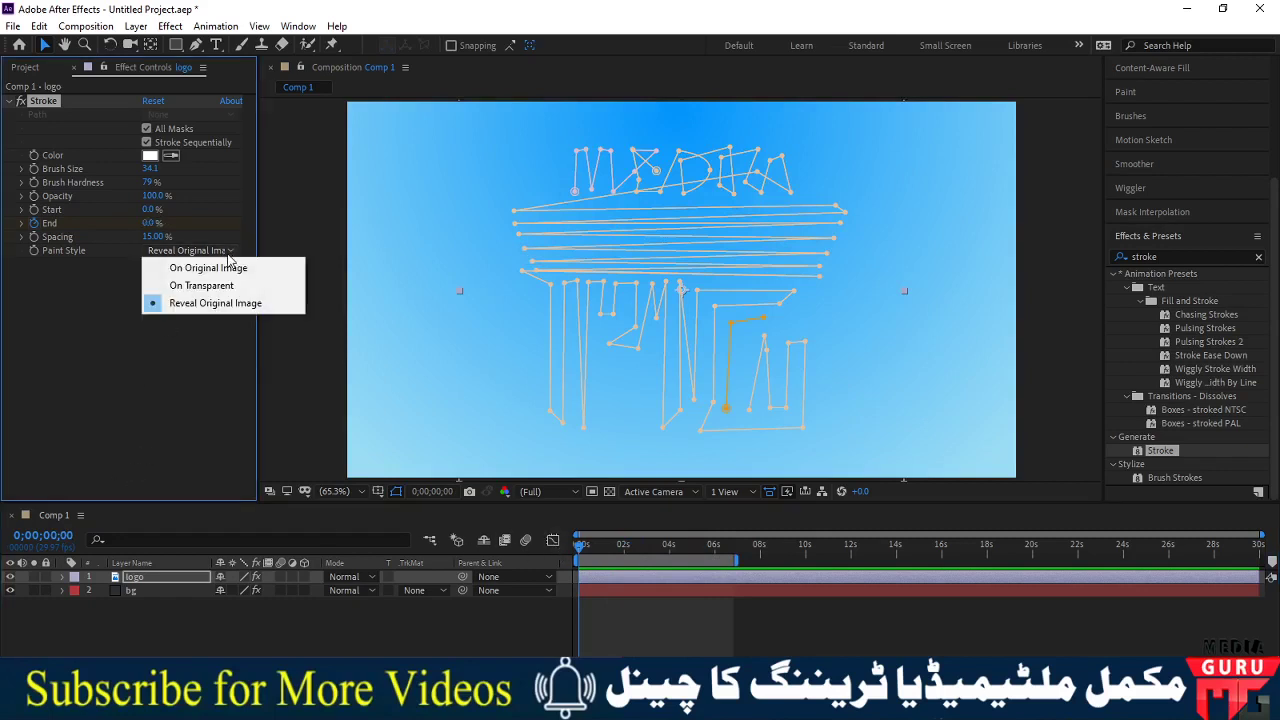
left_click(211, 287)
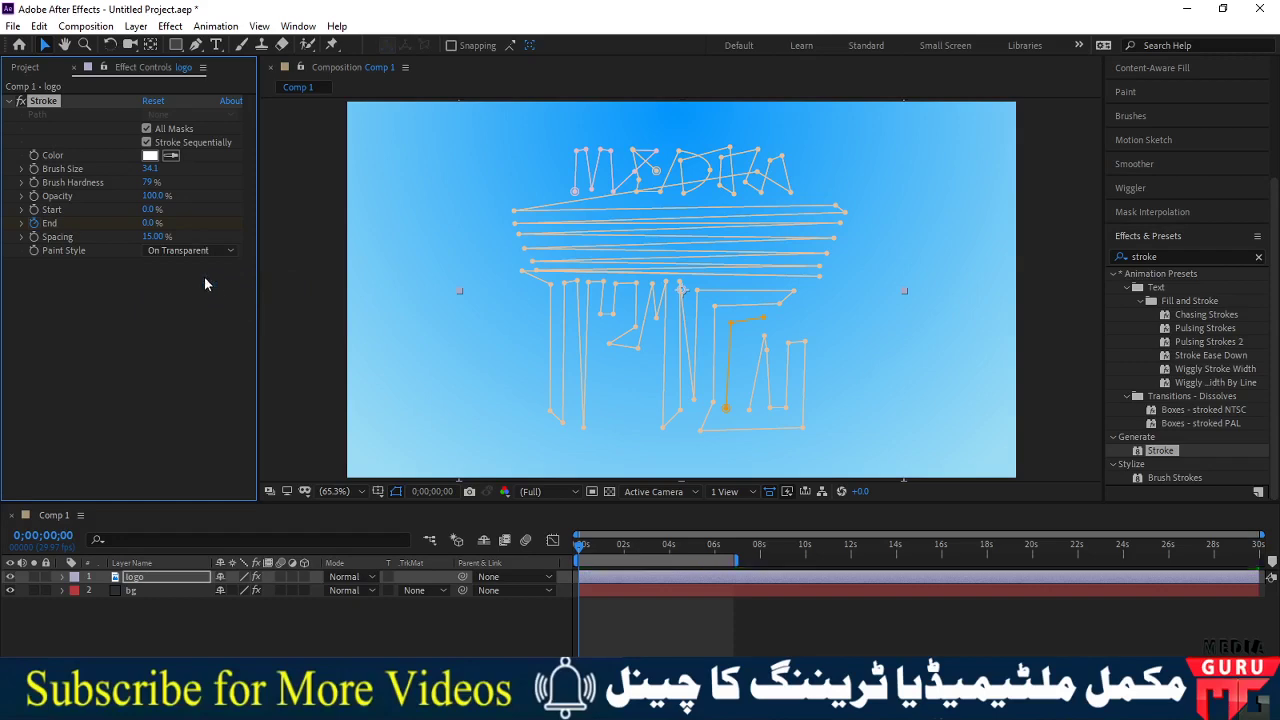
- Switch the Stroke paint style to On Original Image and scrub to about 6;28
left_click(228, 250)
left_click(208, 268)
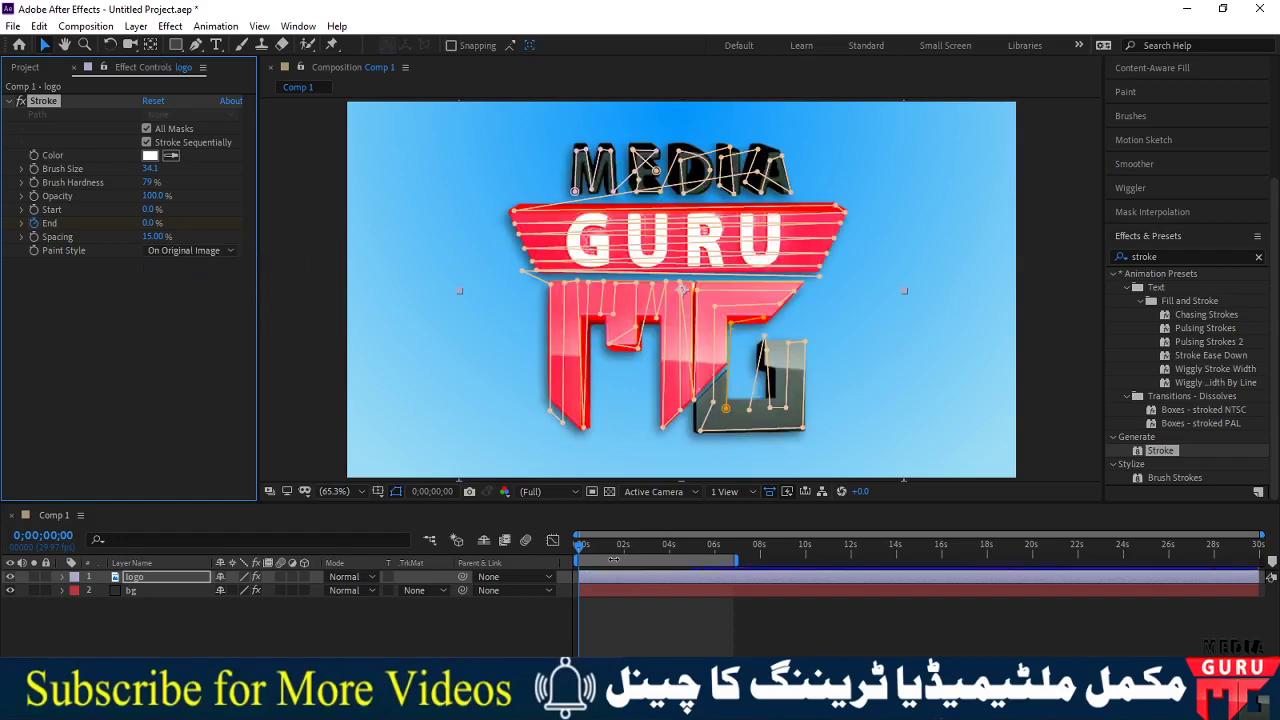
left_click_drag(605, 553, 731, 553)
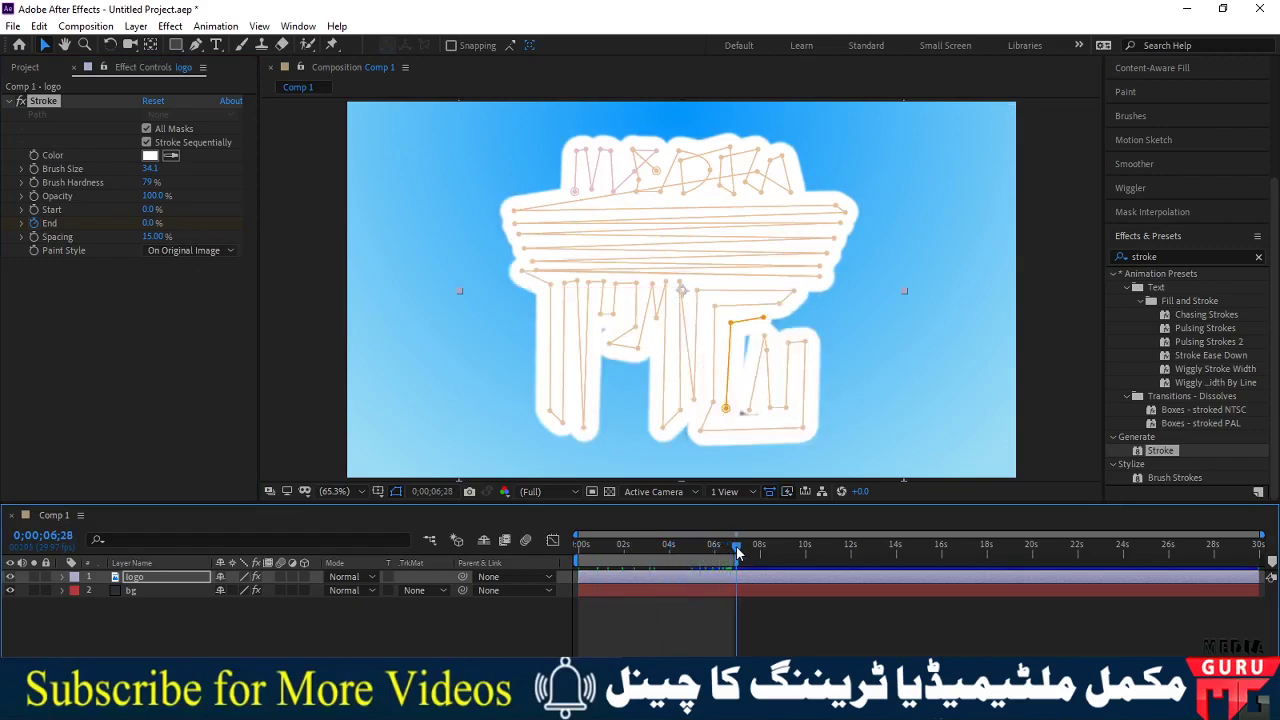
left_click_drag(731, 553, 736, 553)
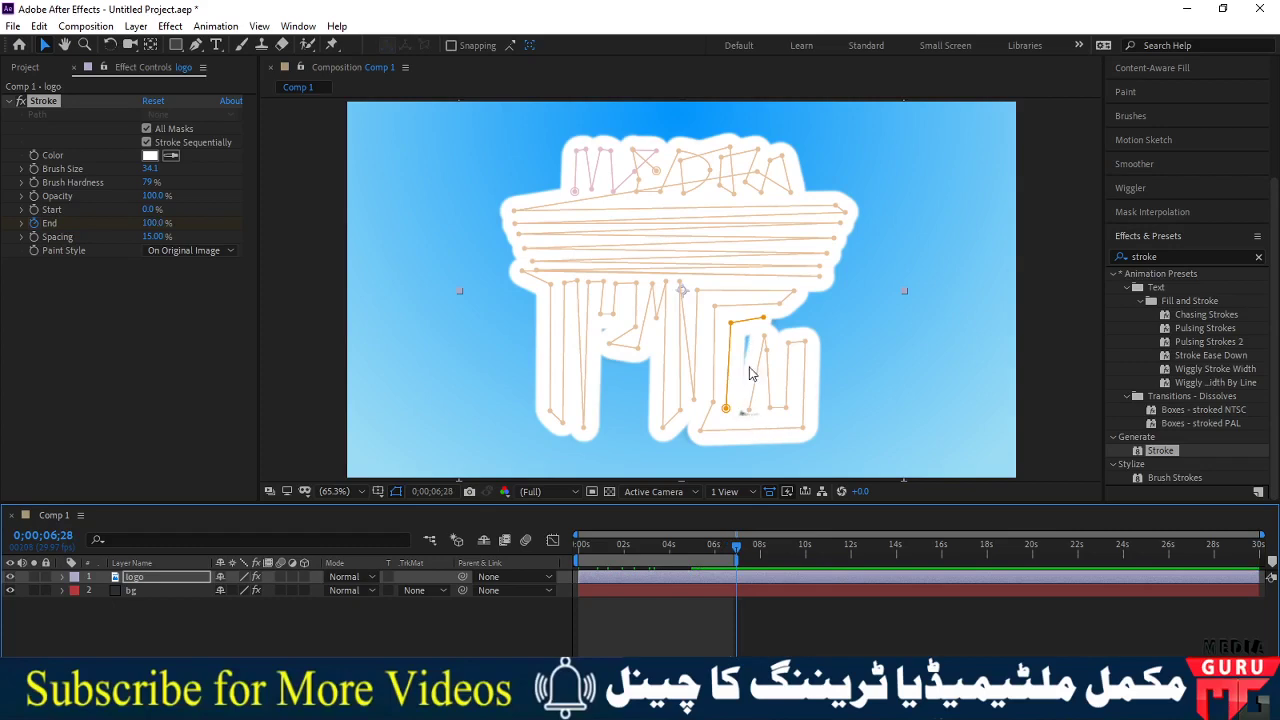
- Add mask points at the G's lower right and further left on the lower letters
left_click(196, 44)
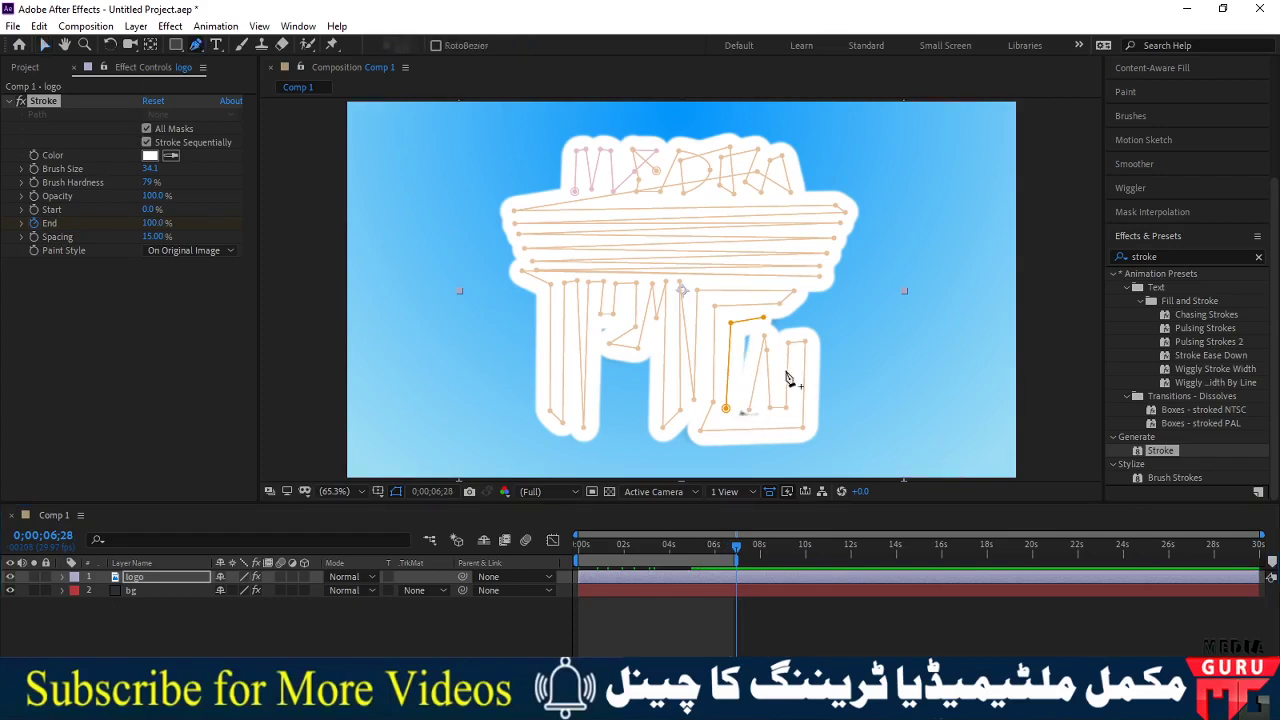
left_click(749, 413)
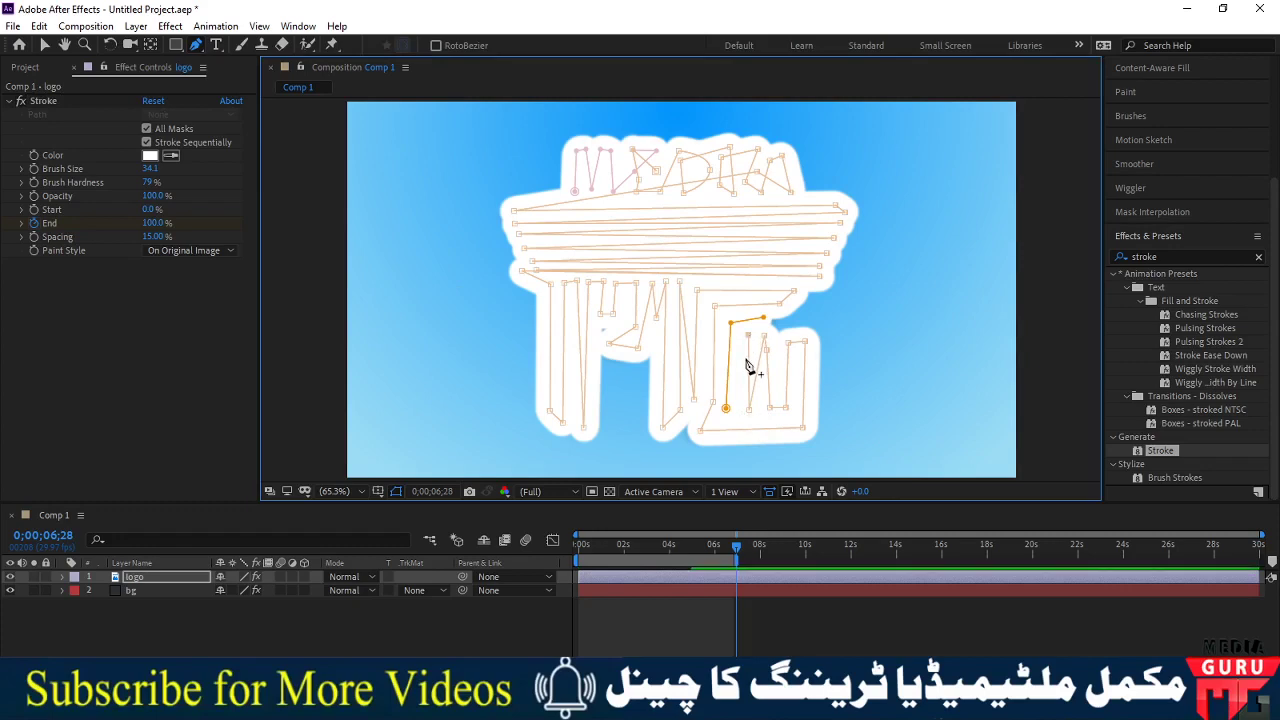
left_click(736, 420)
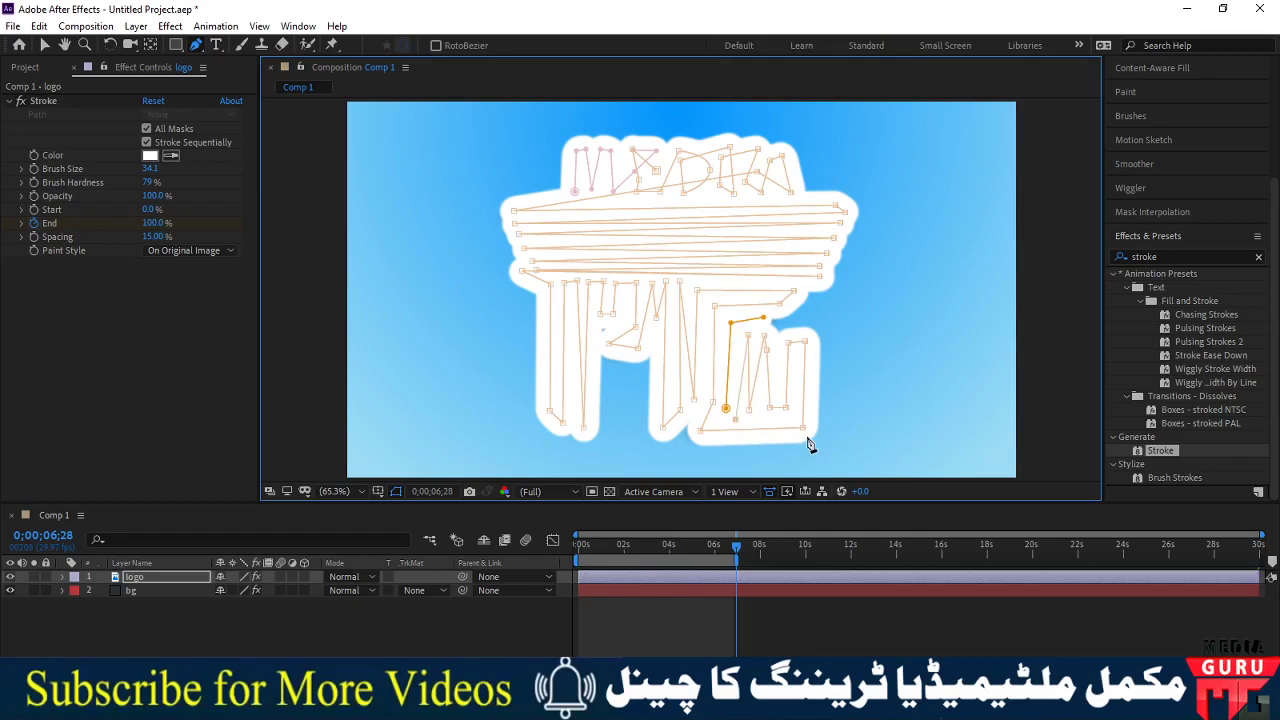
left_click(595, 324)
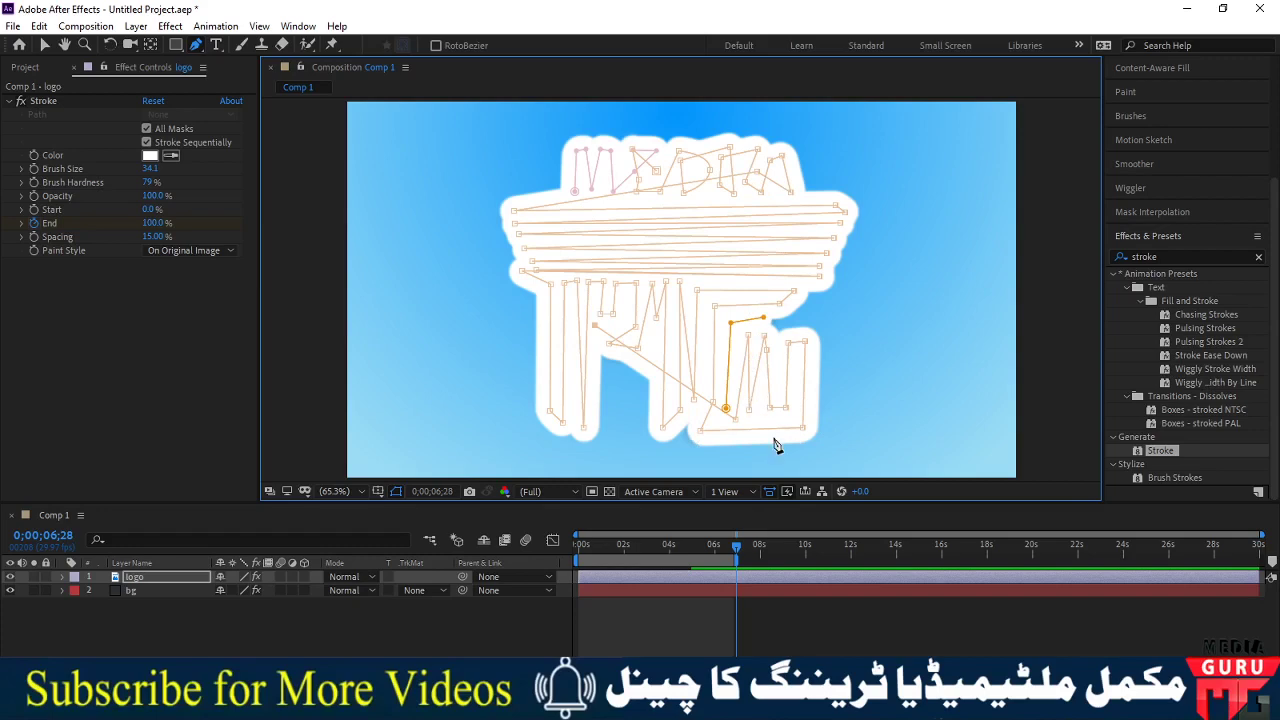
- Set the Stroke paint style to Reveal Original Image and preview the reveal
left_click(229, 250)
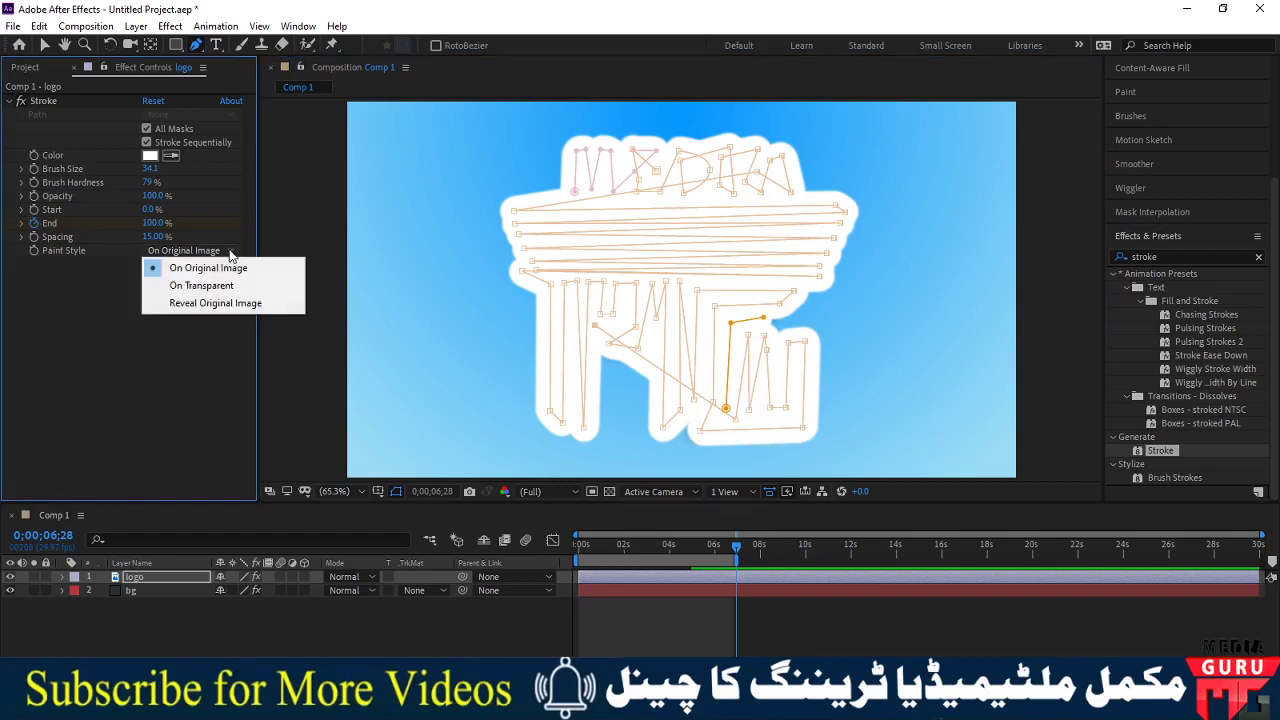
left_click(204, 304)
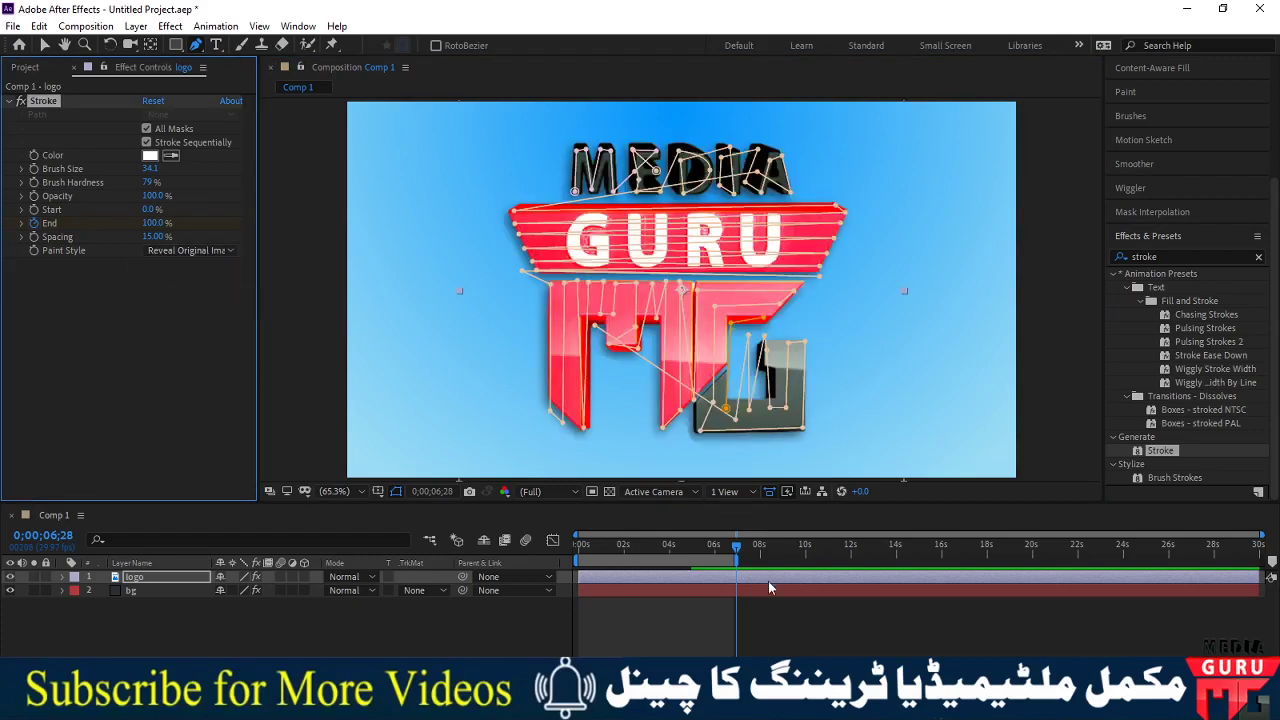
key("space")
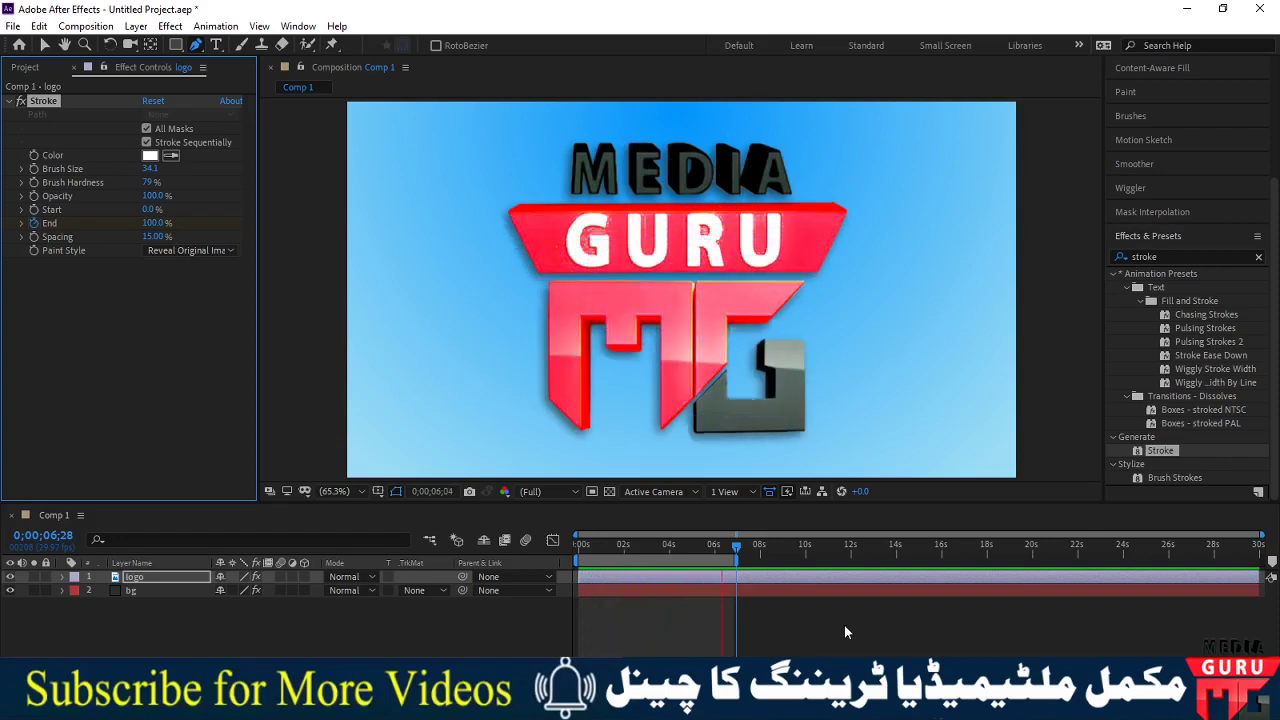
key("space")
- Return the playhead to 0;00;00;00 and deselect the layers
left_click(657, 548)
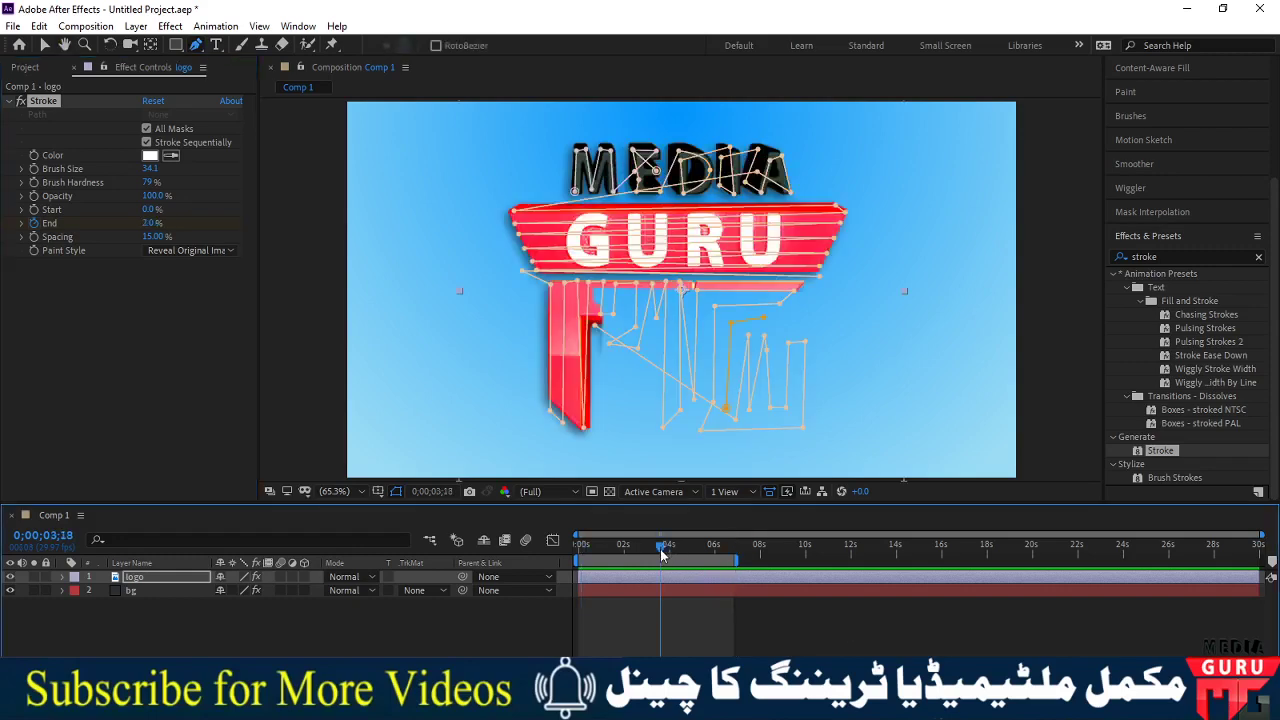
left_click_drag(647, 555, 578, 552)
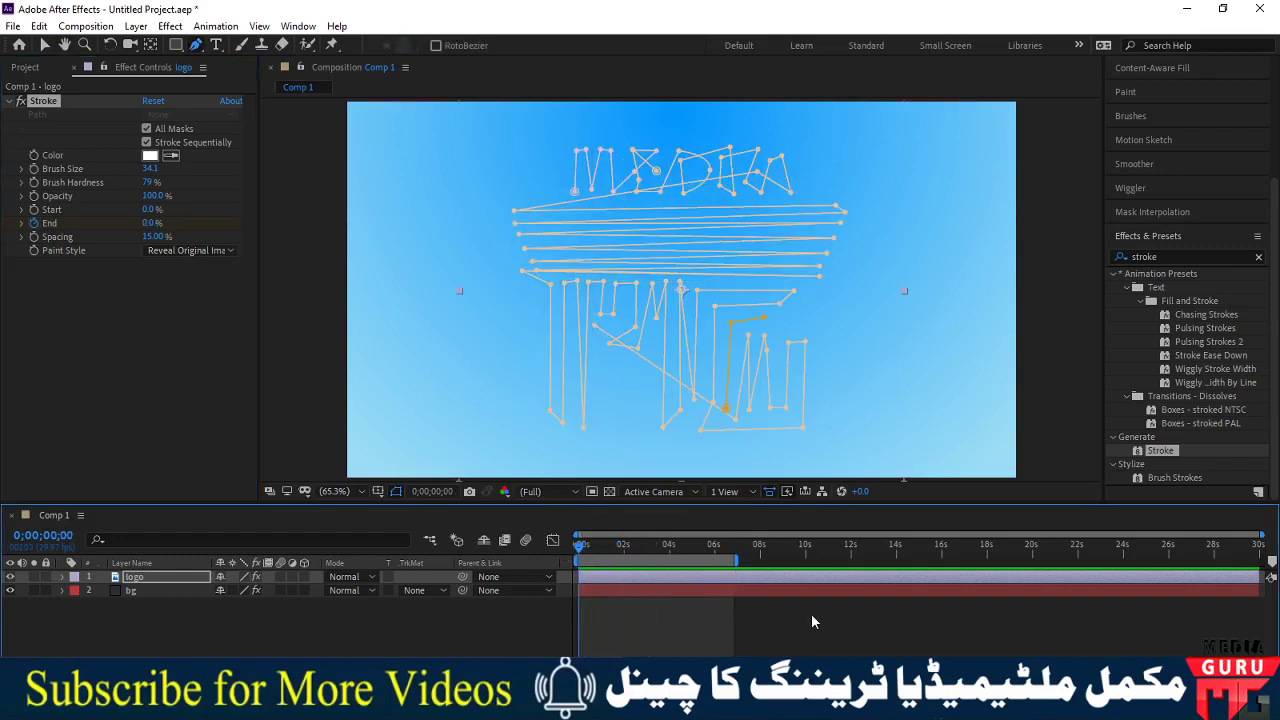
left_click(810, 613)
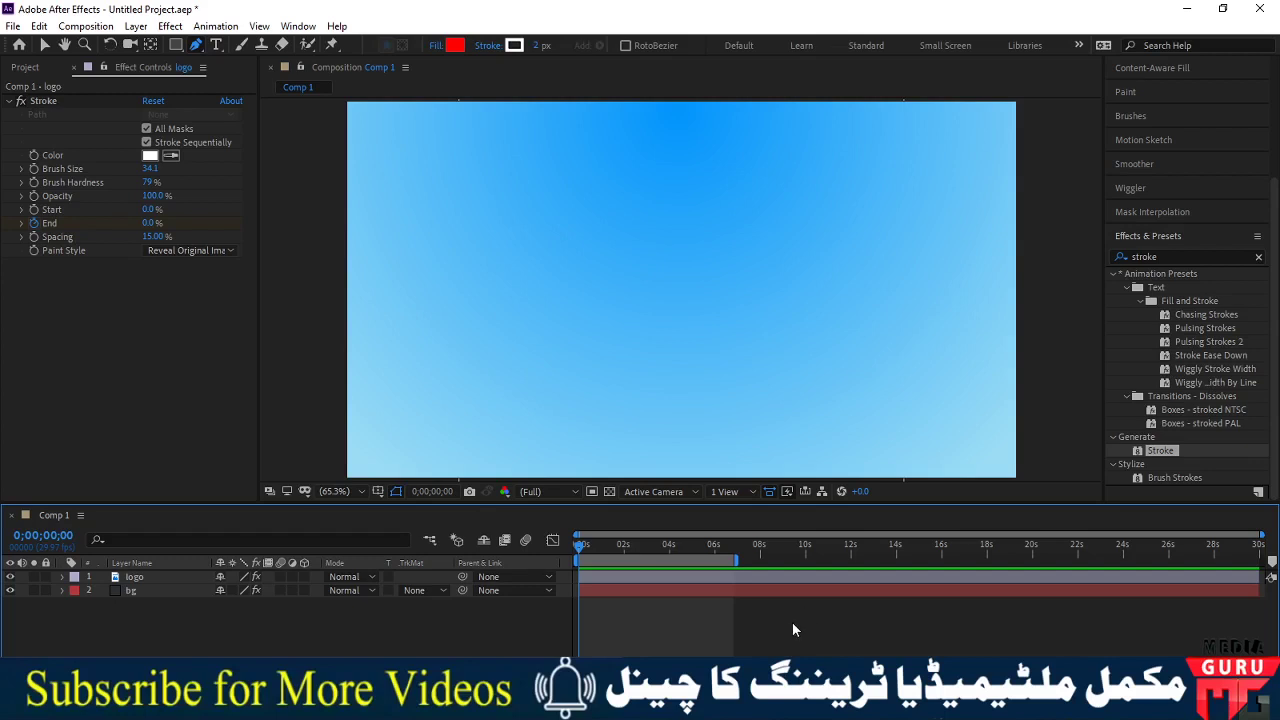
mouse_move(606, 549)
left_mouse_down()
mouse_move(574, 550)
mouse_move(581, 558)
left_mouse_up()
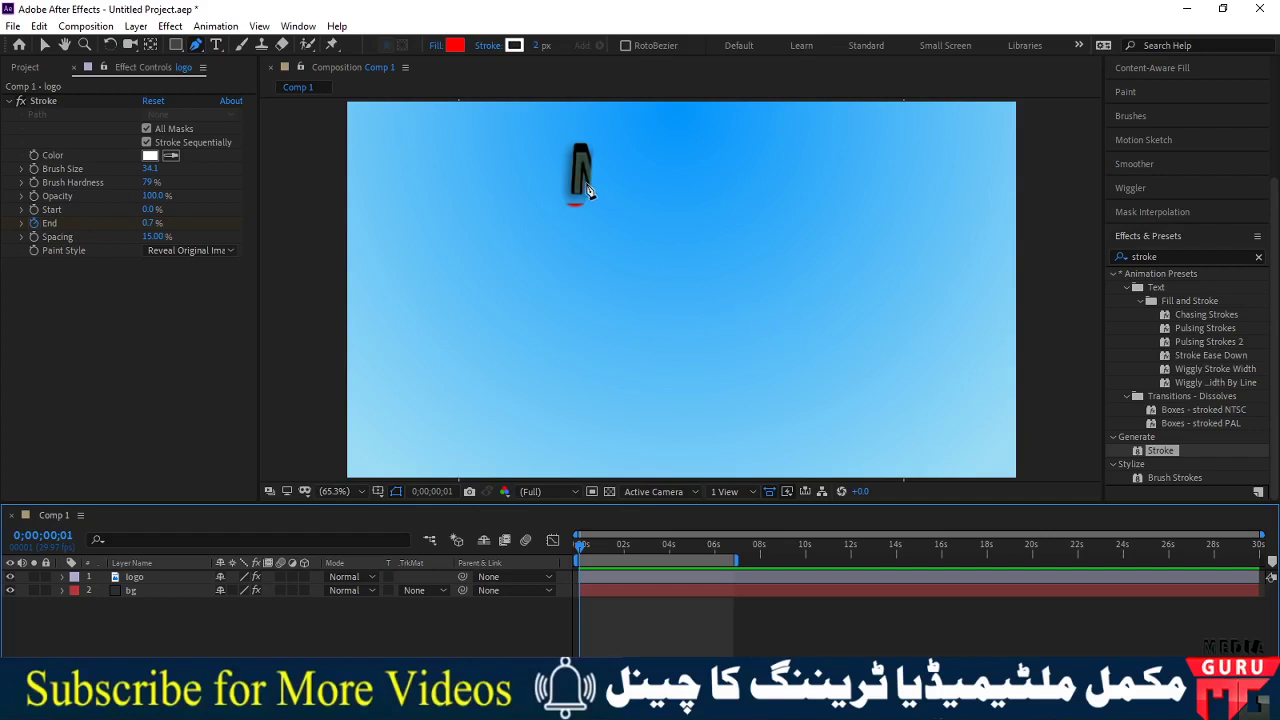
mouse_move(581, 549)
left_mouse_down()
mouse_move(590, 557)
mouse_move(566, 550)
left_mouse_up()
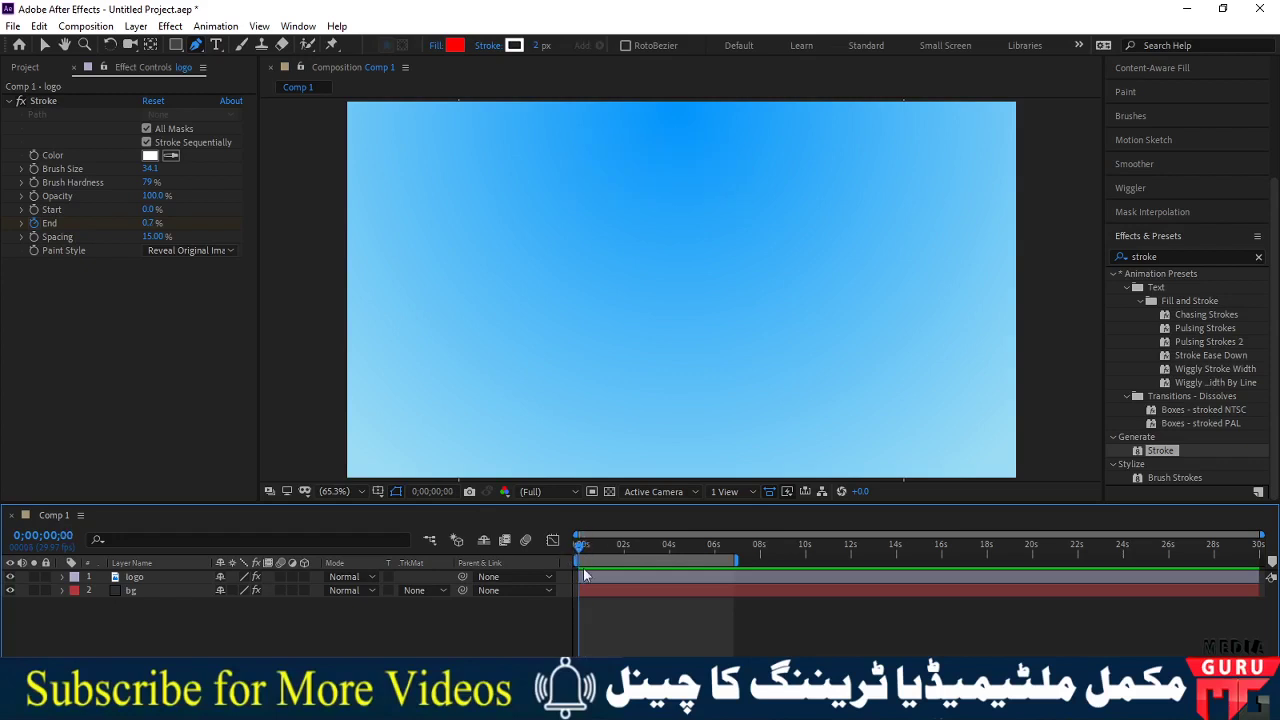
left_click(125, 577)
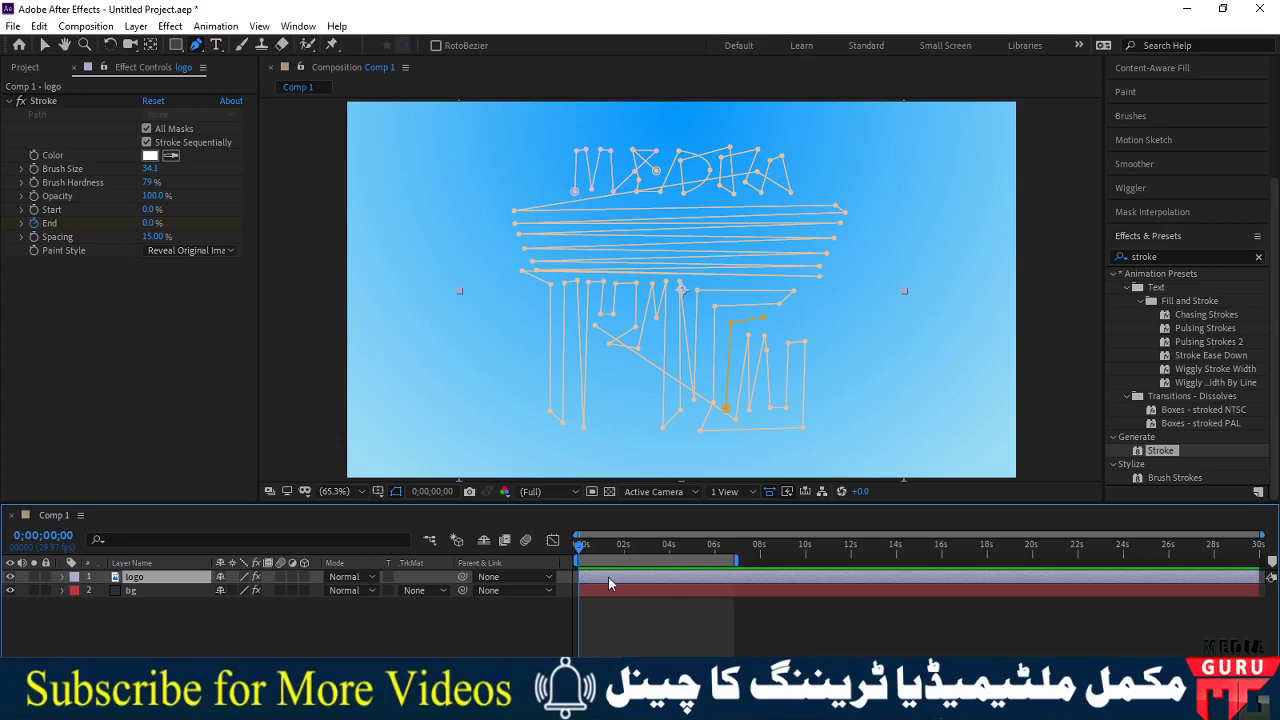
- Shift the logo layer later in the timeline and preview the delayed reveal
left_click_drag(612, 584, 654, 589)
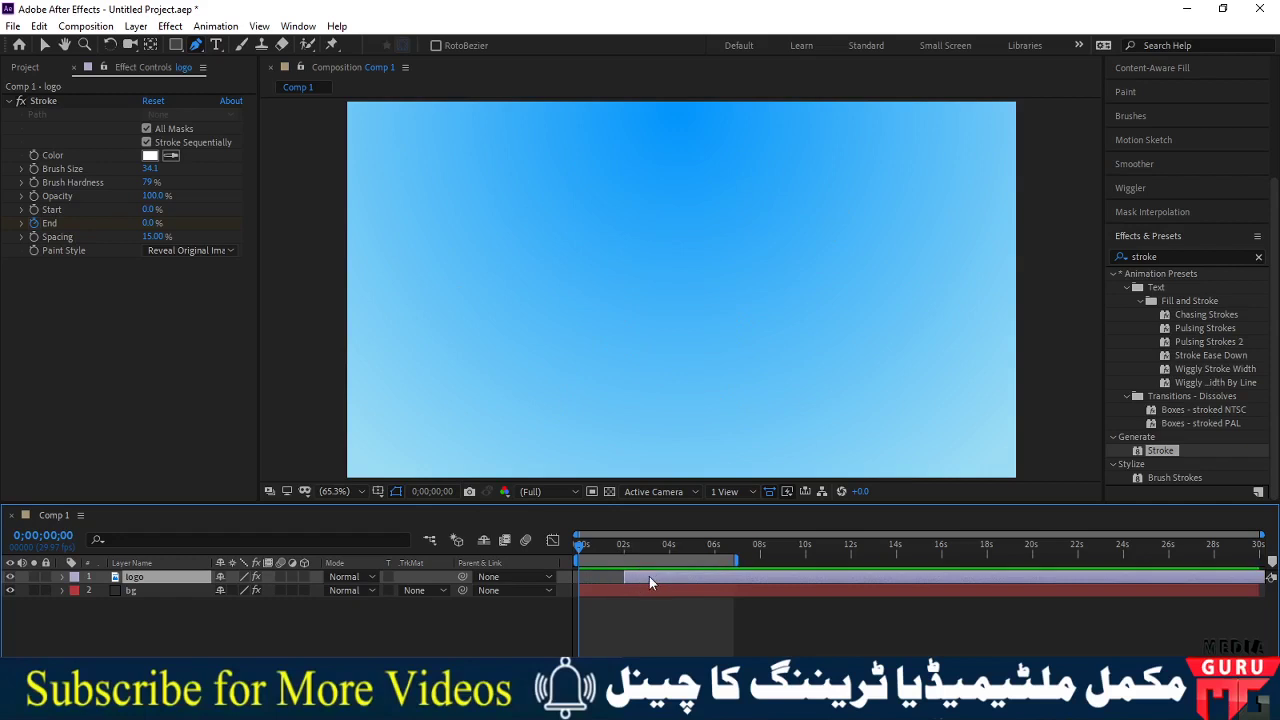
left_click_drag(615, 547, 598, 544)
mouse_move(598, 544)
left_mouse_down()
mouse_move(675, 551)
mouse_move(509, 551)
left_mouse_up()
key("space")
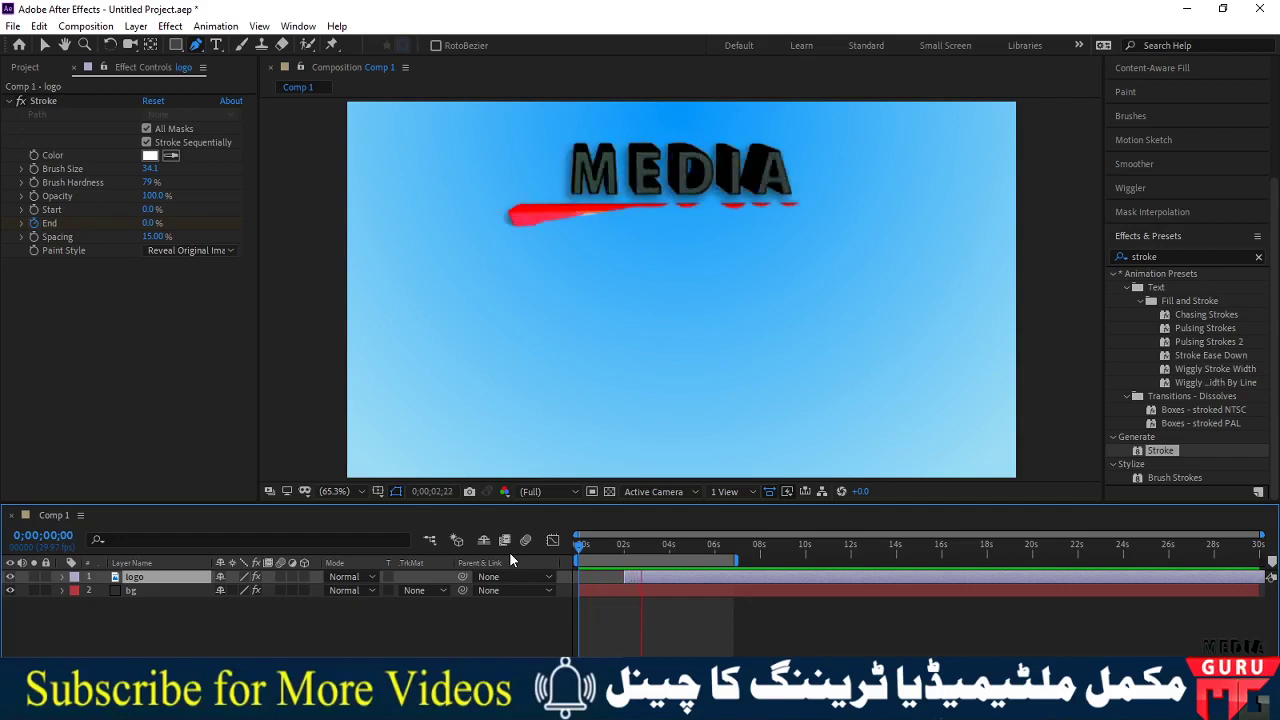
key("space")
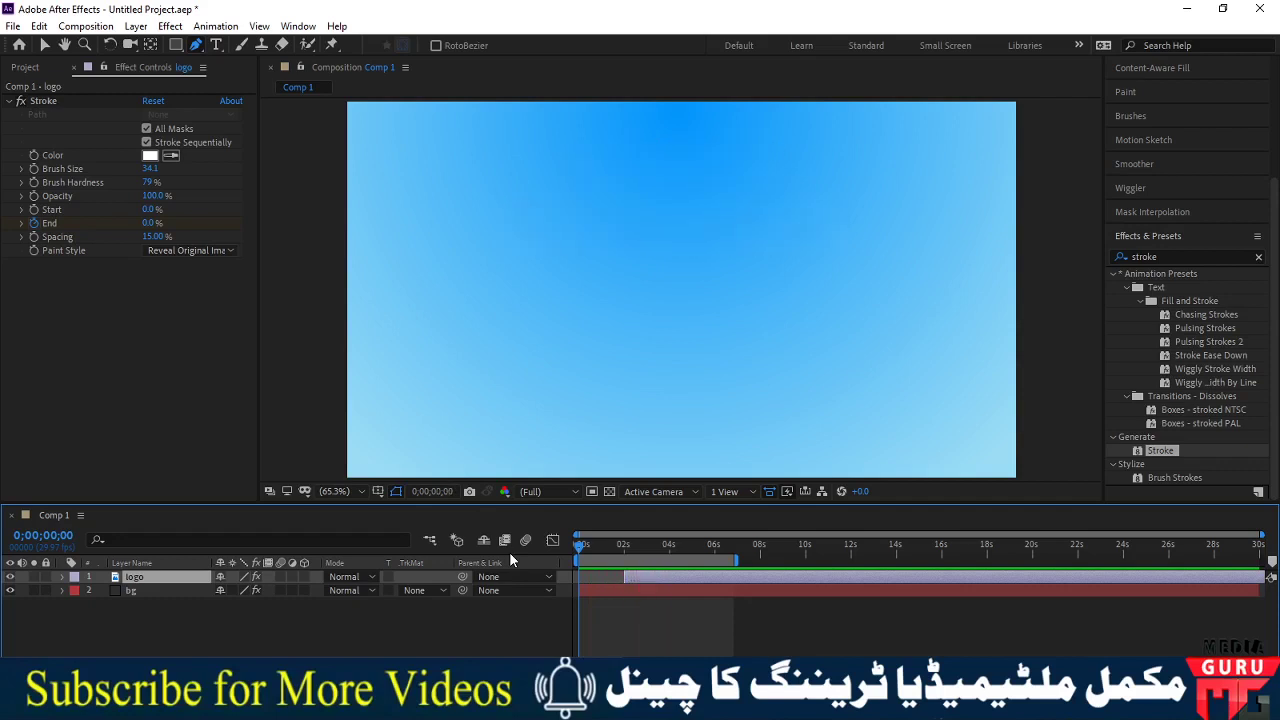
key("space")
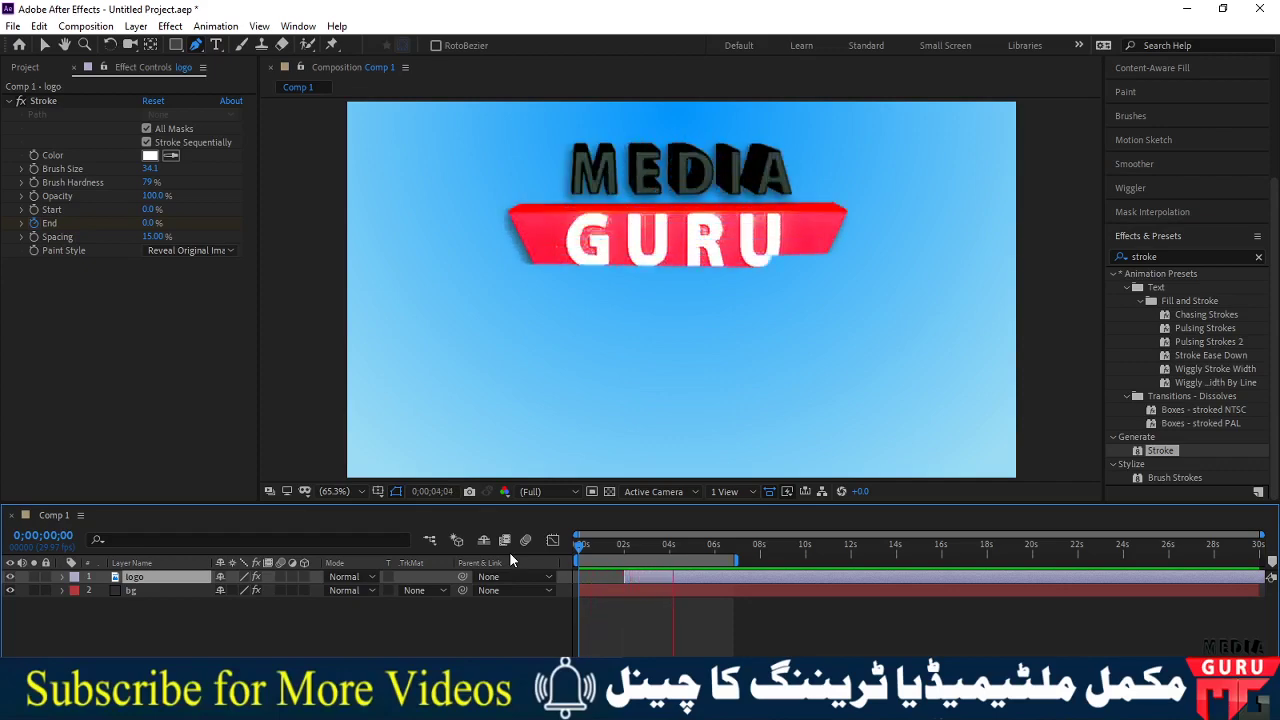
key("space")
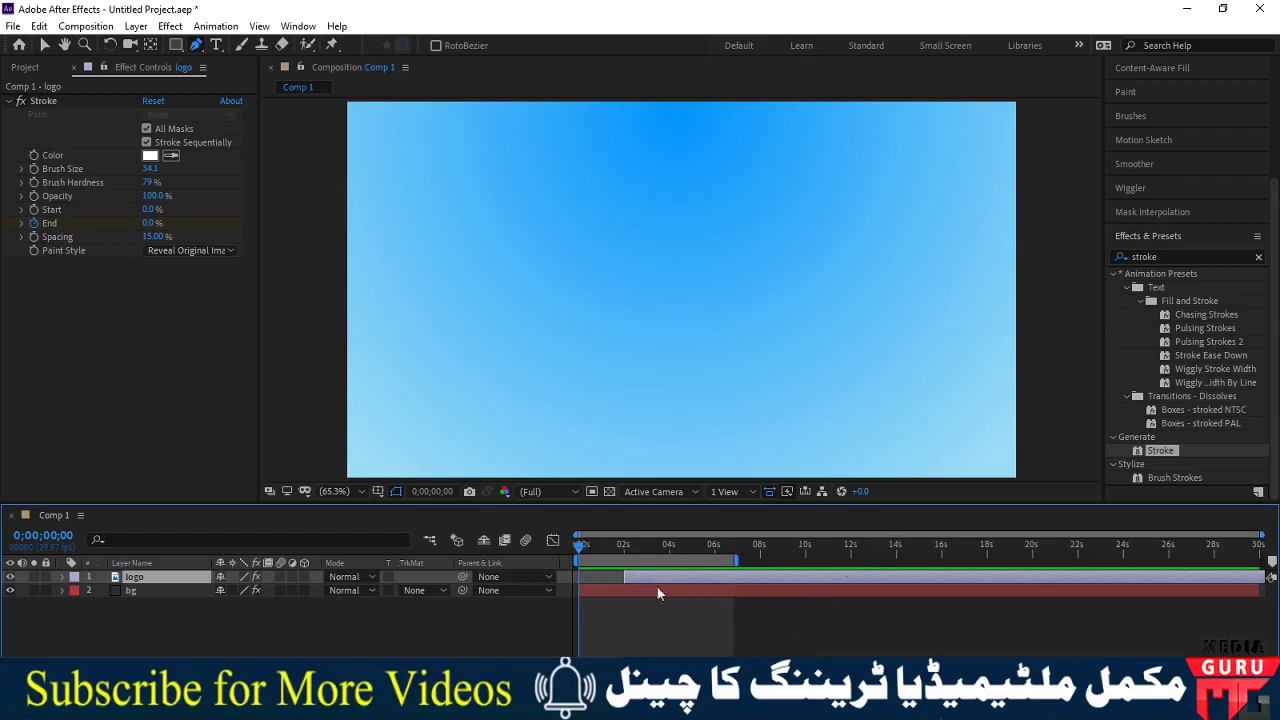
- Minimise After Effects, browse the Crack and Documents folders with larger icons, then close Explorer
left_click(1185, 17)
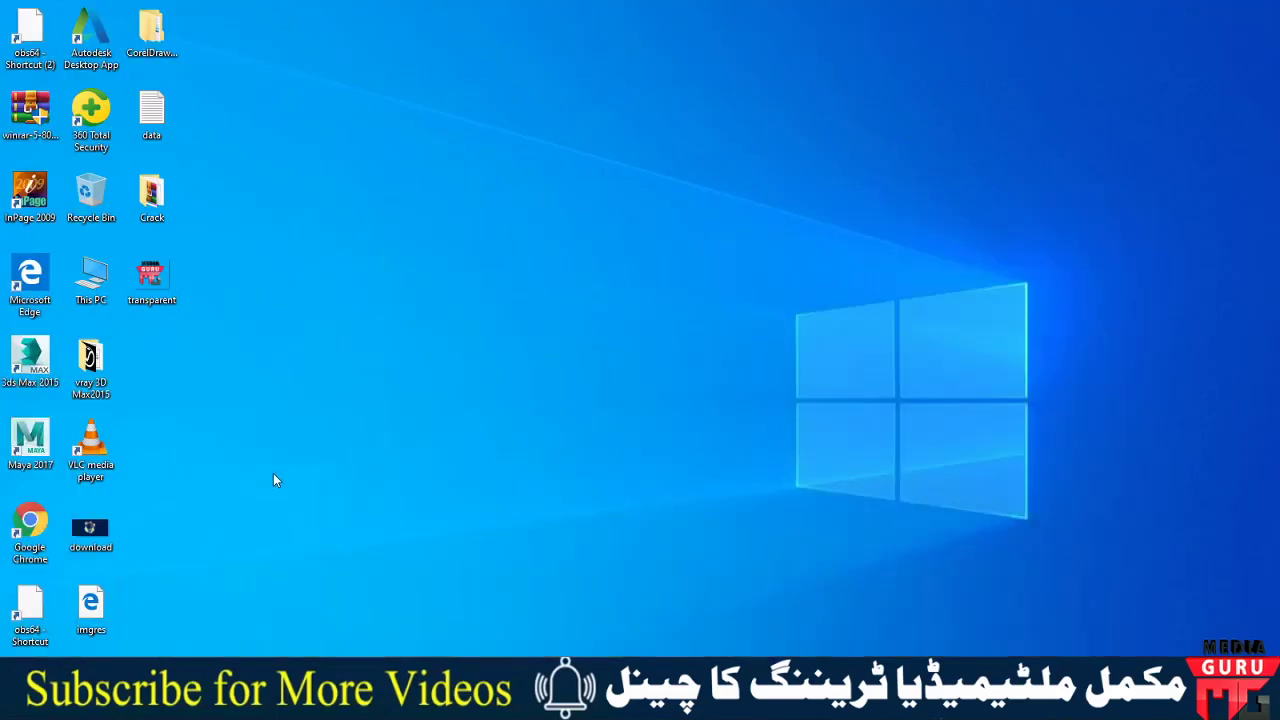
double_click(152, 200)
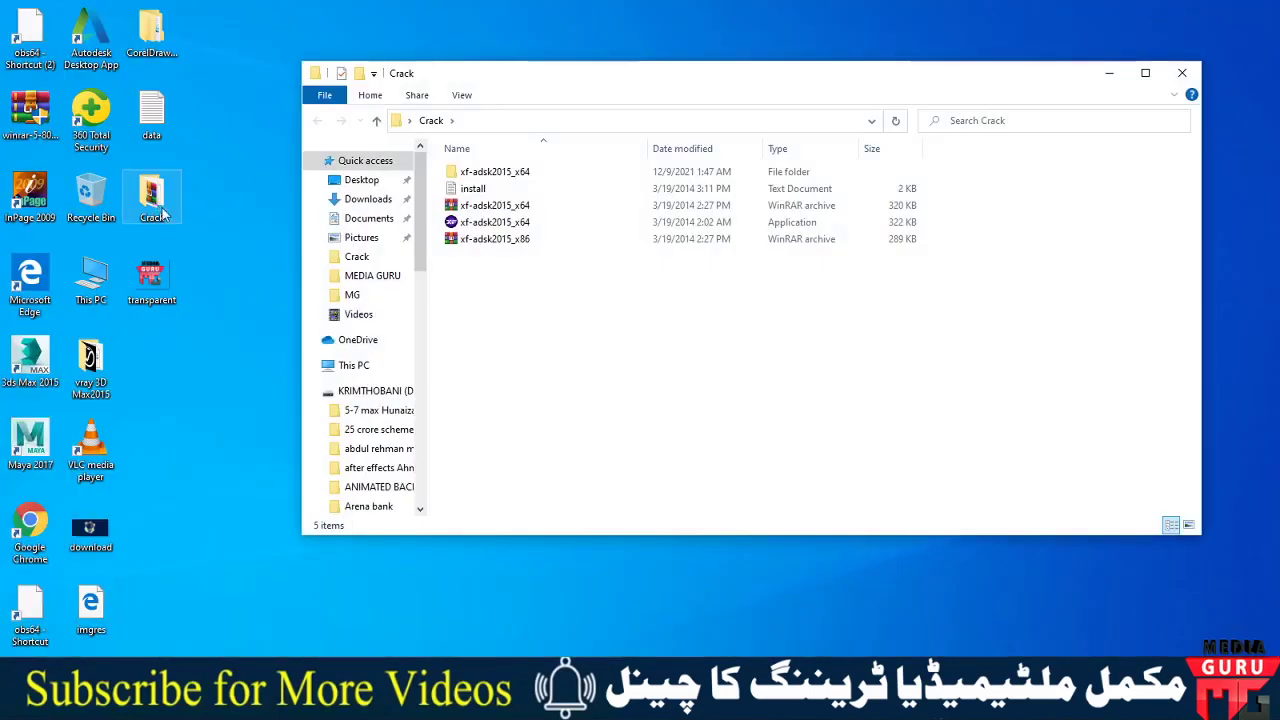
left_click(390, 218)
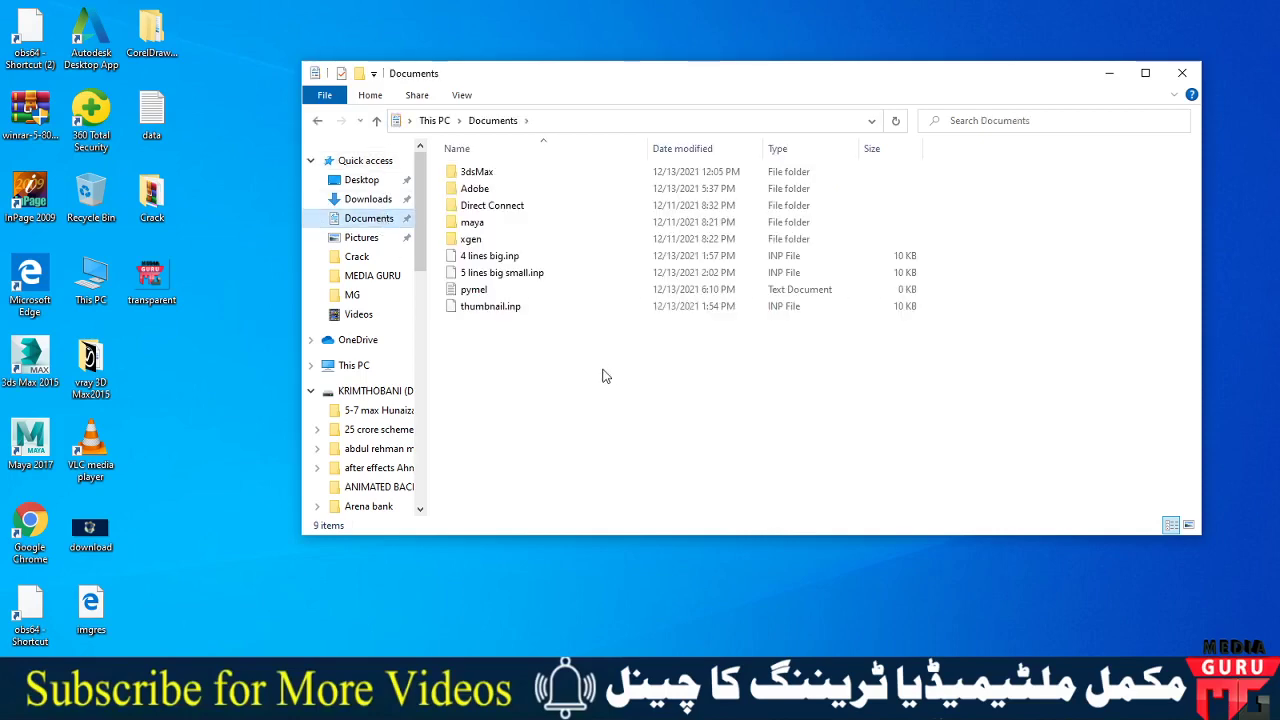
scroll(617, 385, "up", 2)
scroll(617, 385, "up", 2)
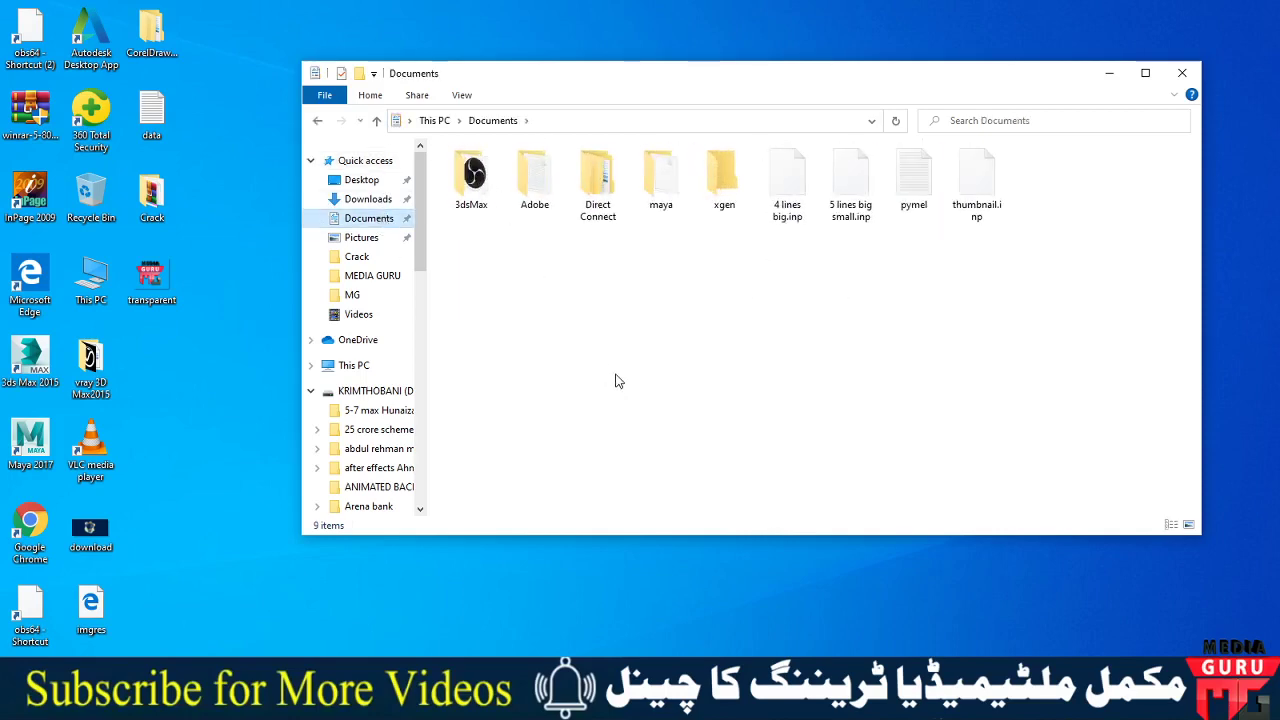
scroll(617, 385, "up", 2)
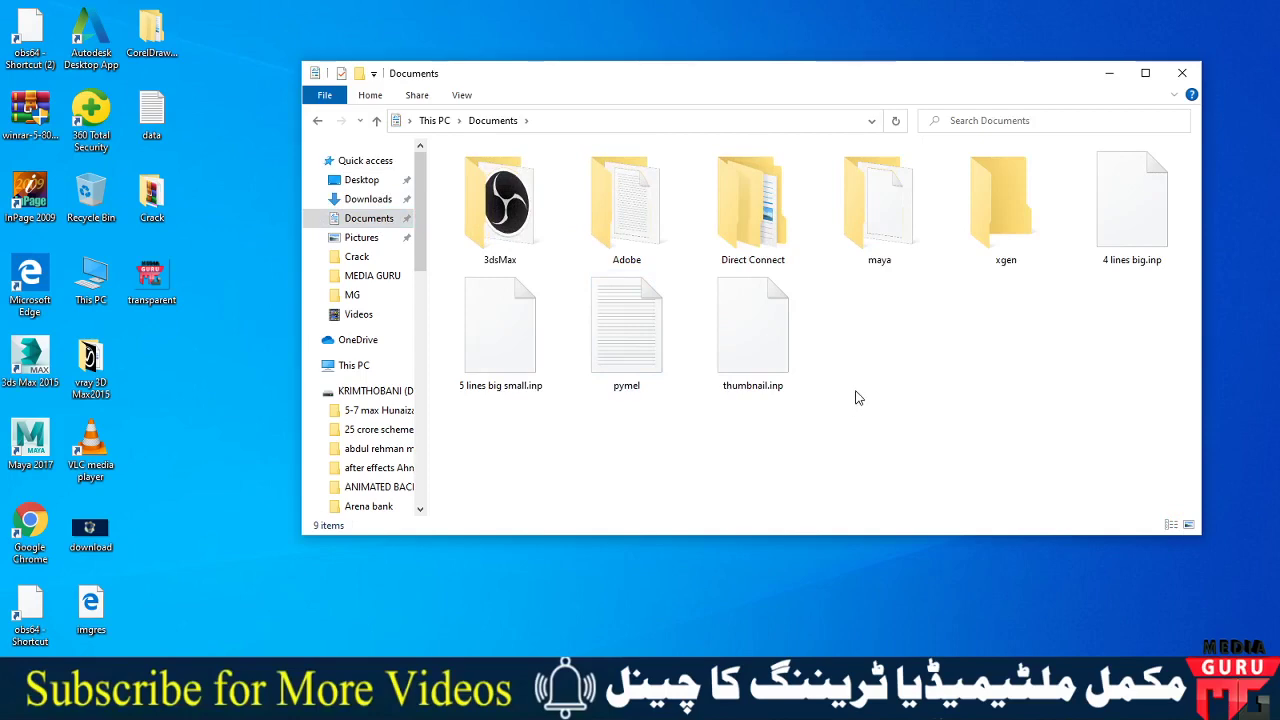
left_click(1182, 73)
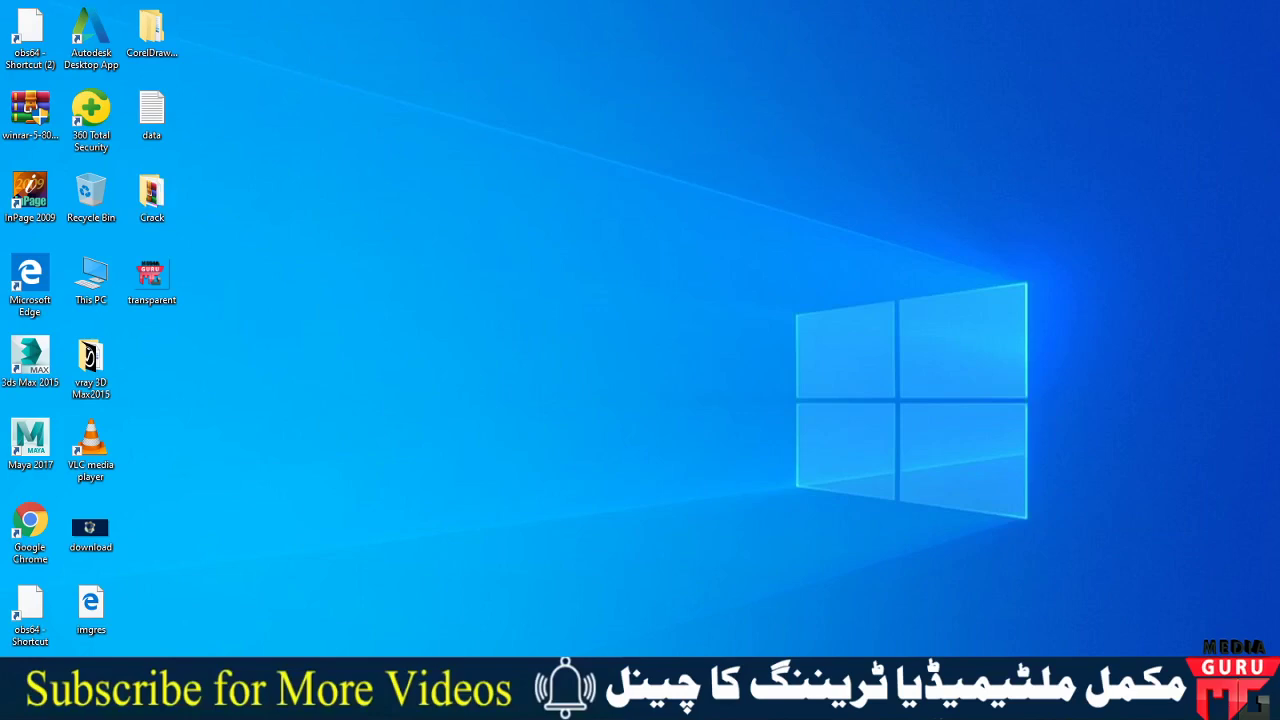
- Open Chrome and connect to a Wi-Fi network
left_click(1072, 651)
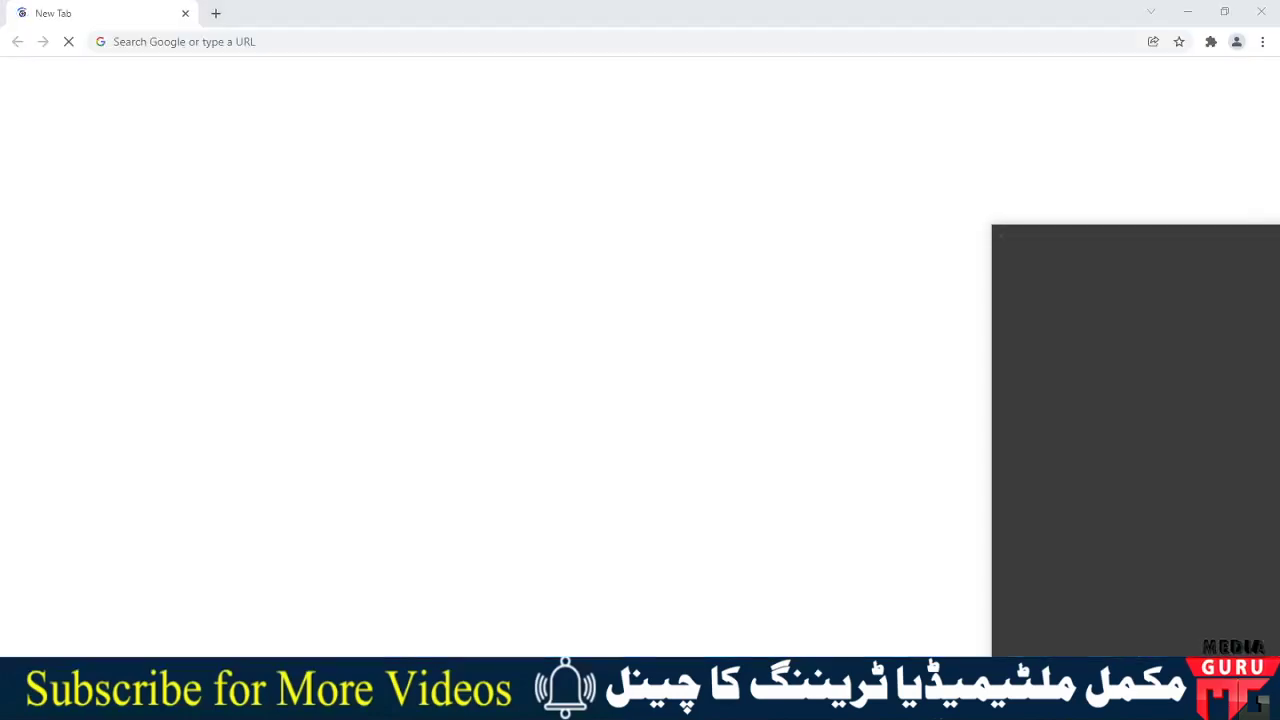
left_click(1096, 280)
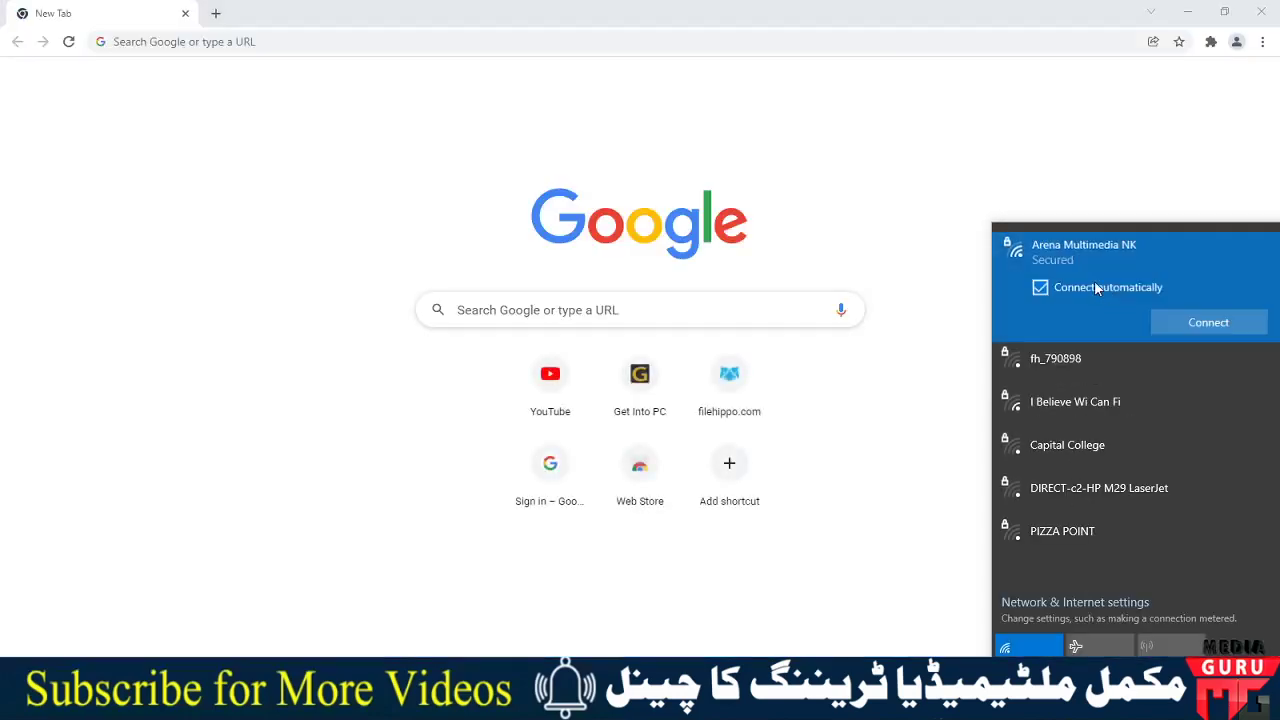
left_click(1205, 323)
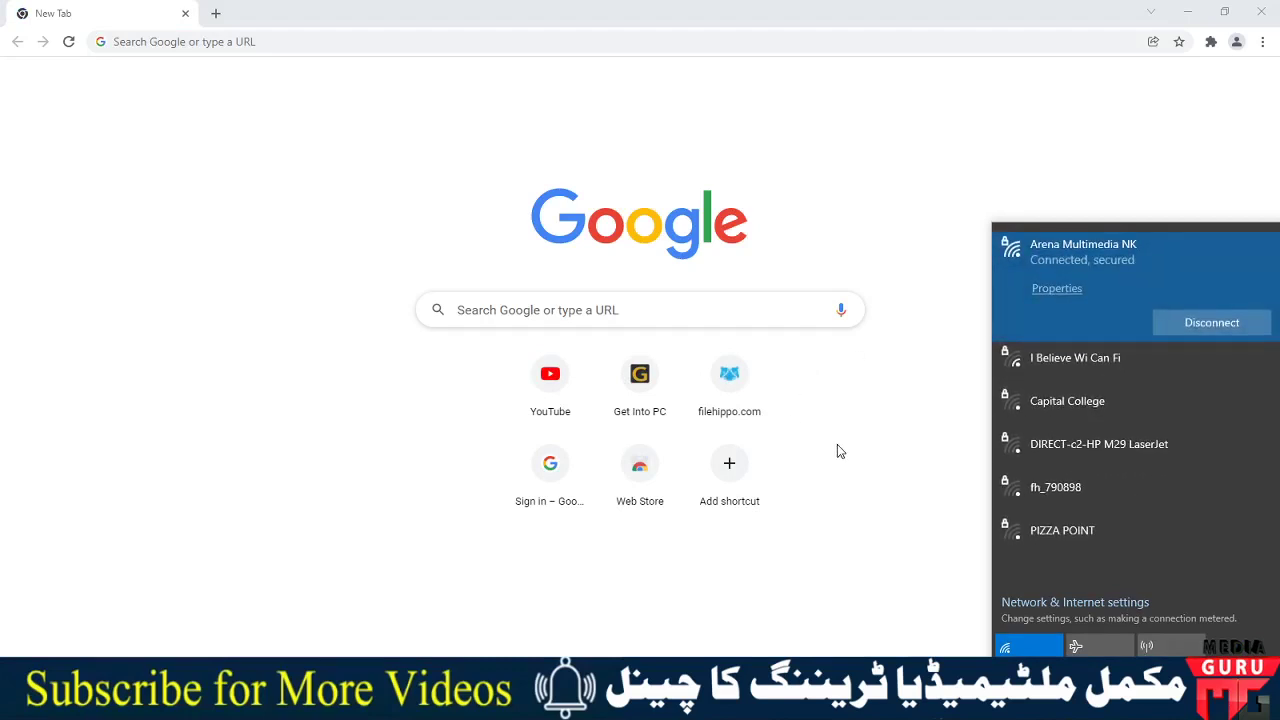
left_click(893, 440)
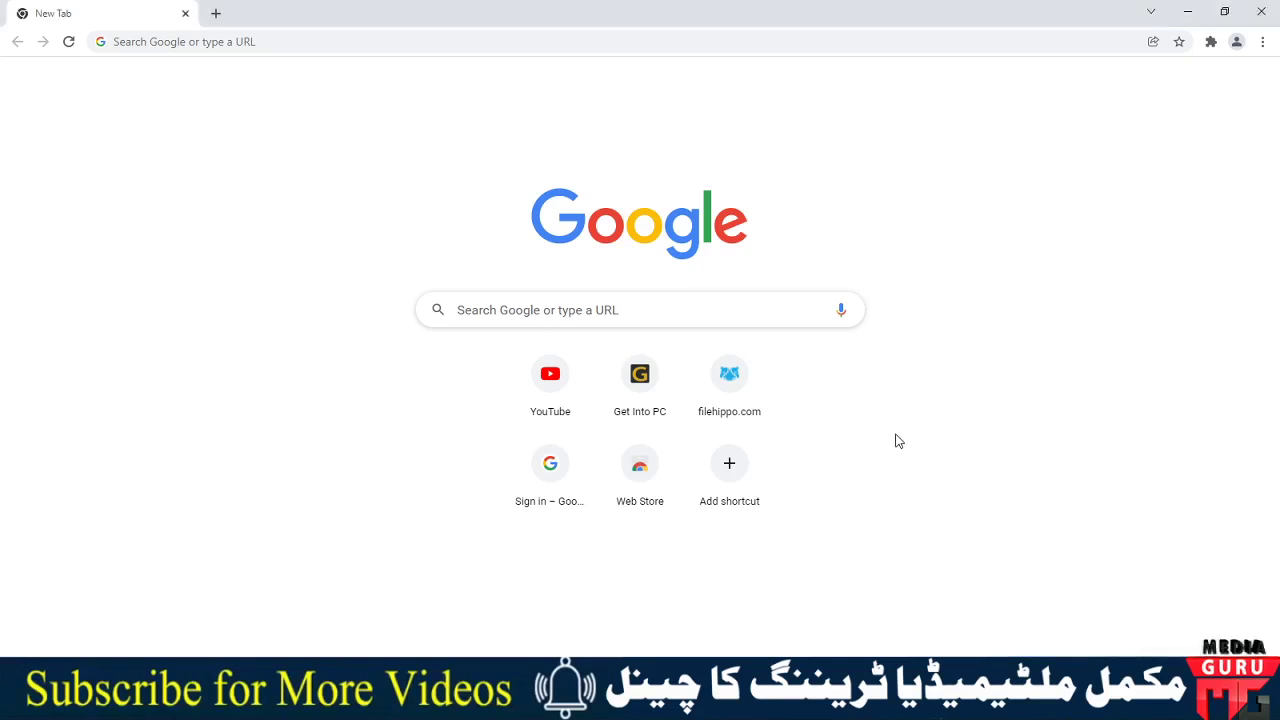
- Search Google for 'hand with pen png'
left_click(495, 313)
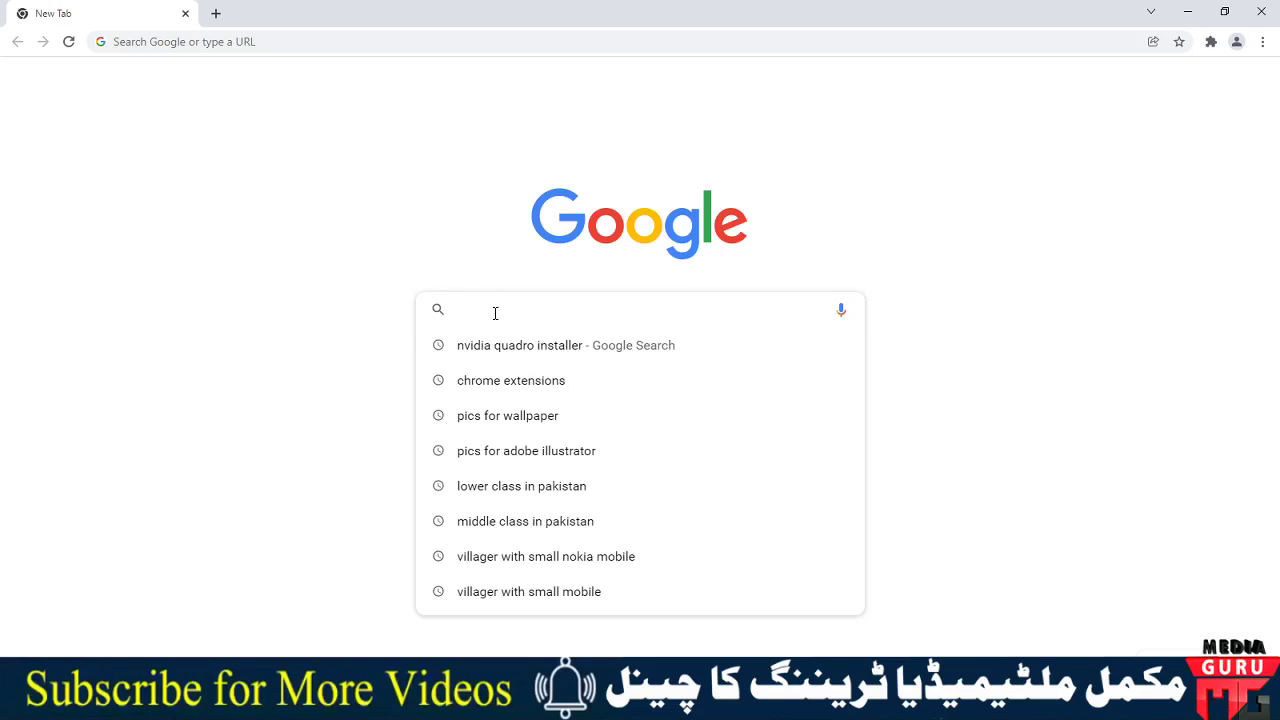
type("hand")
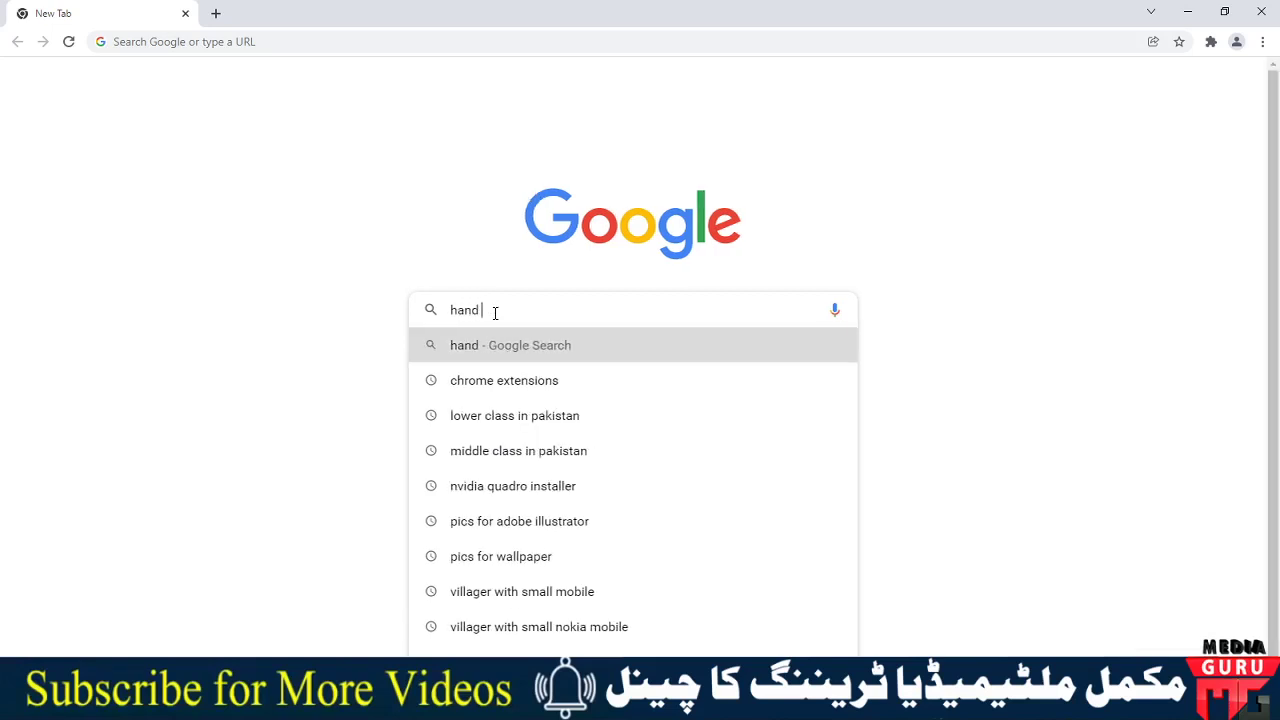
type(" with pen ")
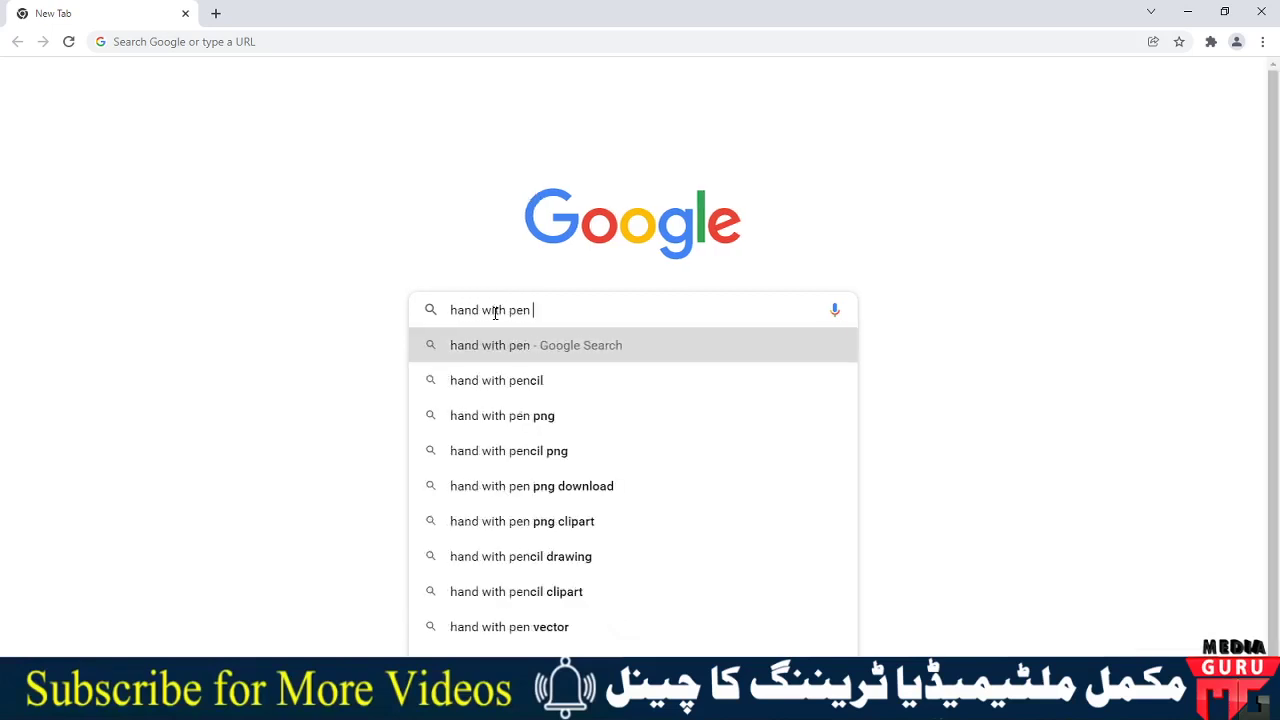
type("png")
key("Return")
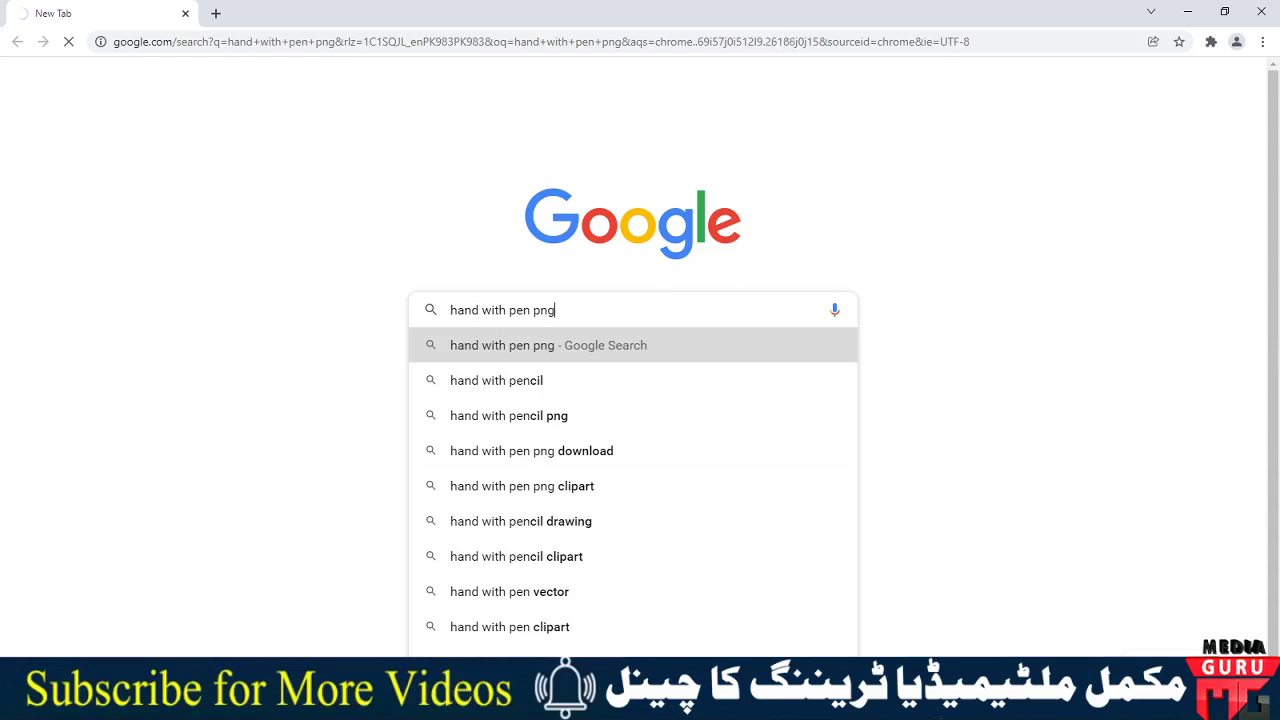
- Disconnect from the Wi-Fi network and select the address bar to rerun the search
left_click(1165, 705)
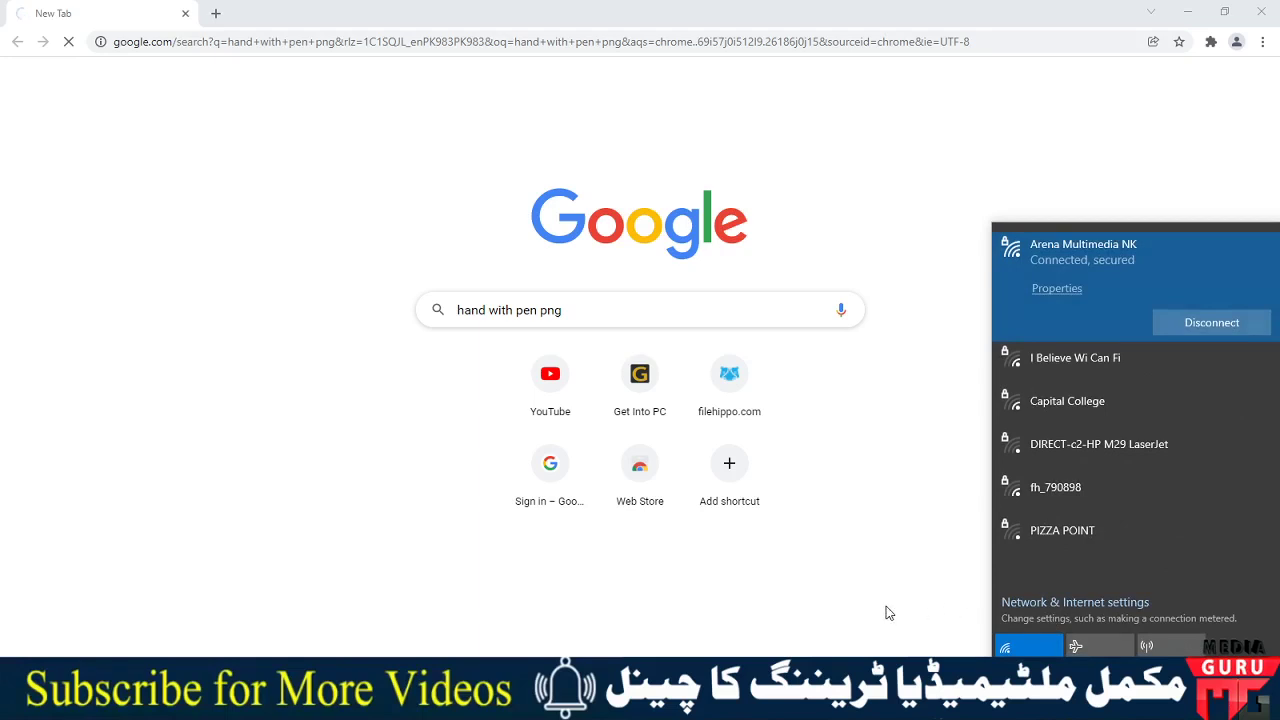
left_click(889, 613)
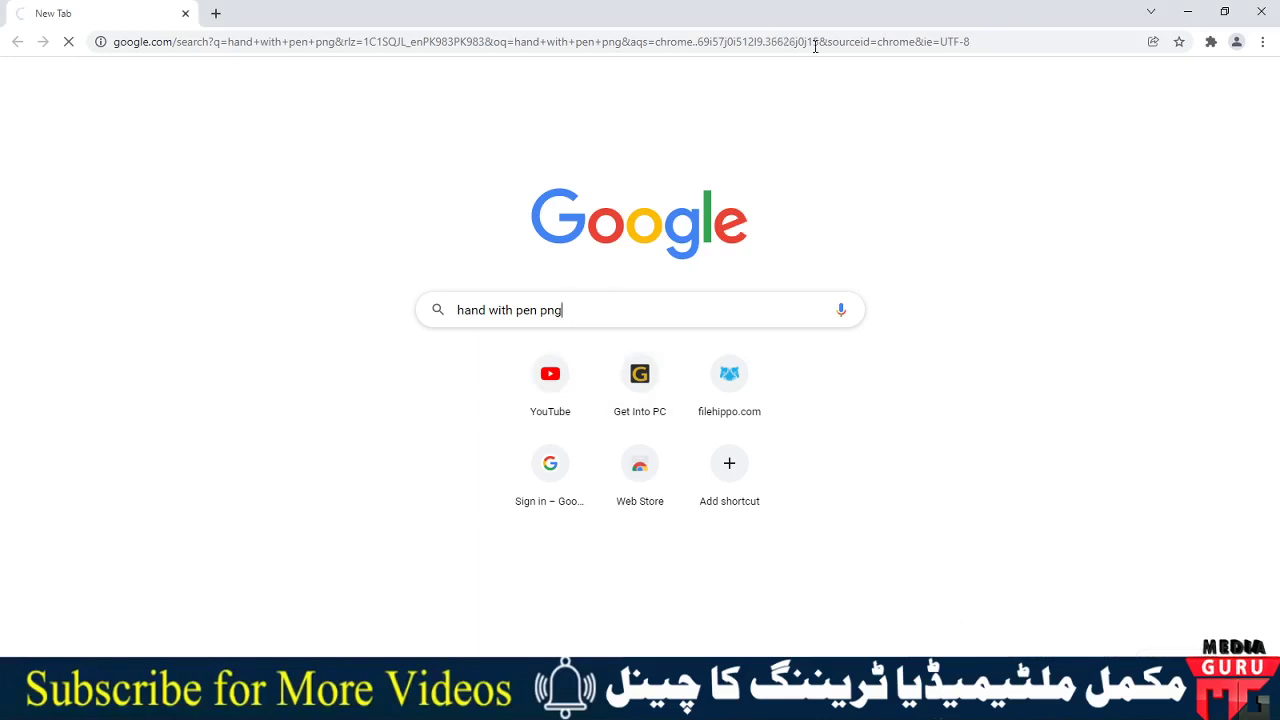
left_click(1160, 705)
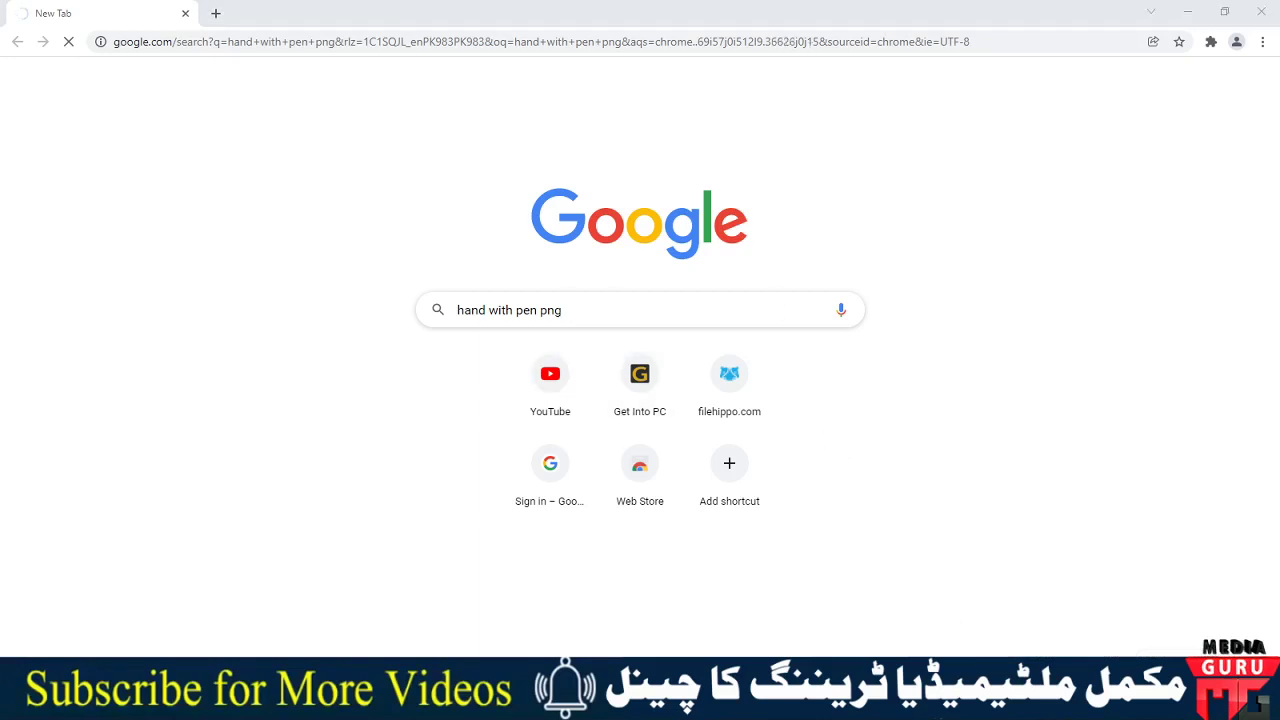
left_click(1196, 323)
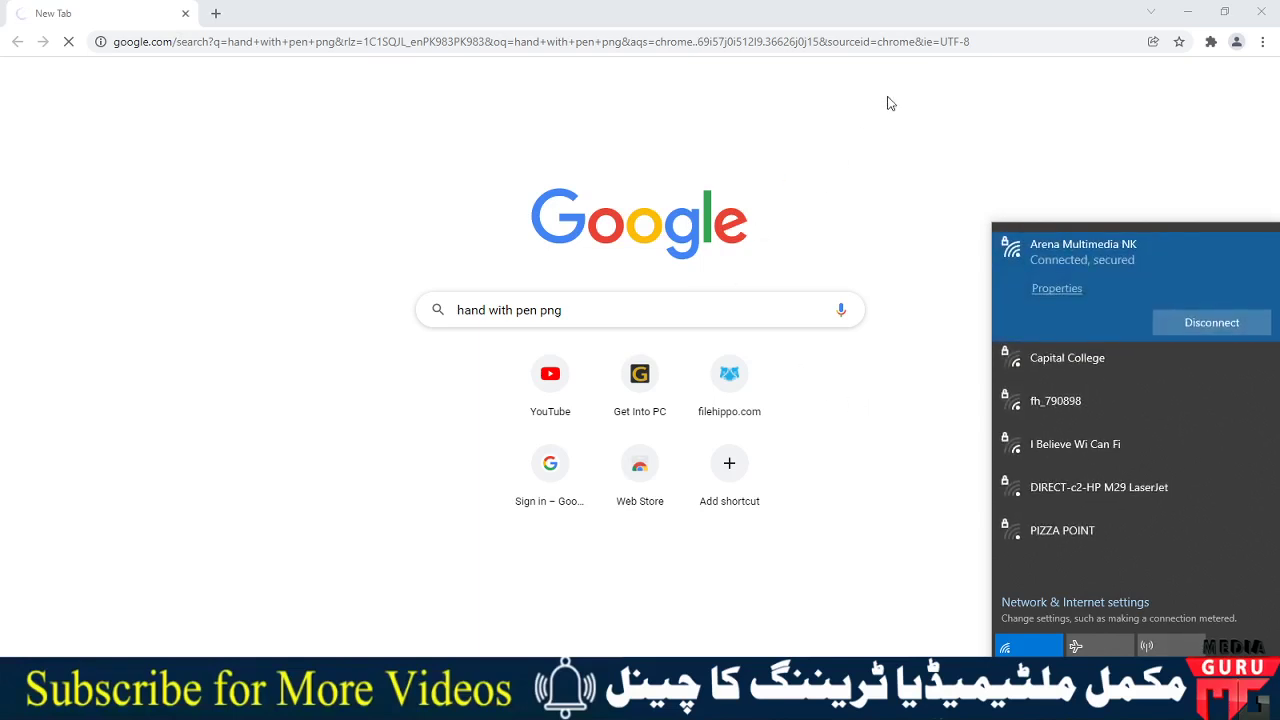
left_click(890, 42)
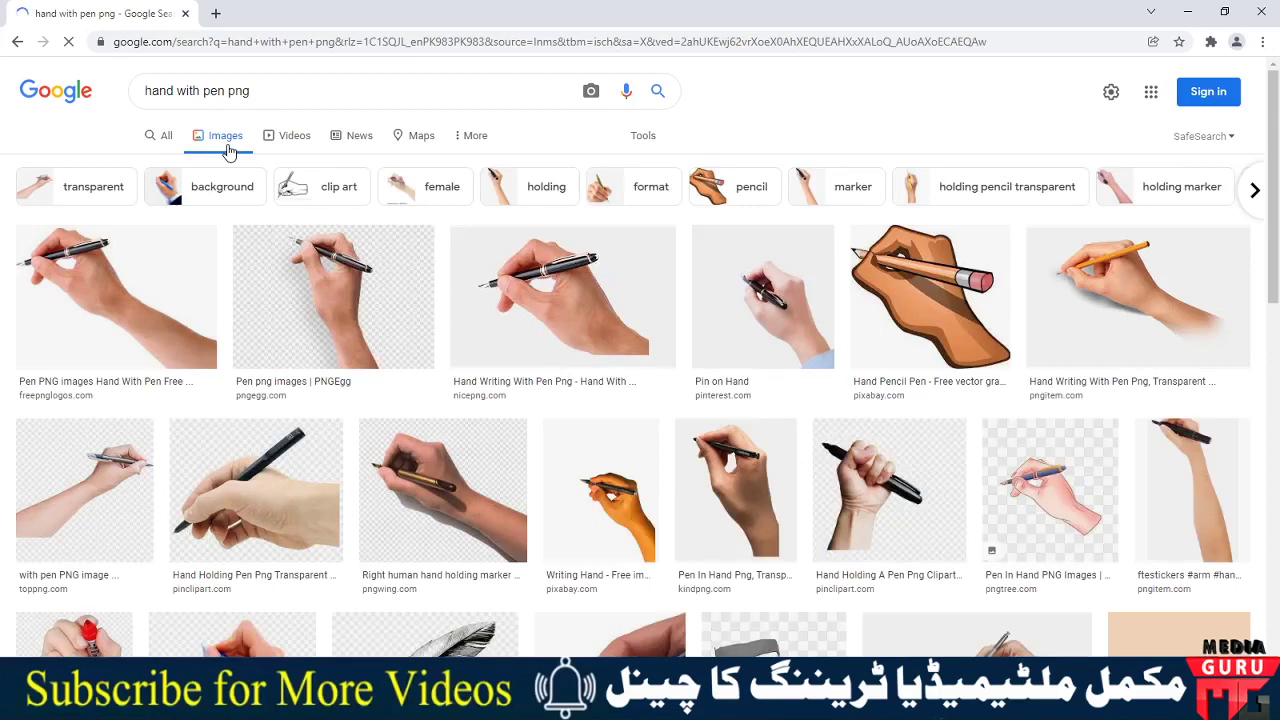
- Open the first hand-with-pen image result in a new tab and view it
right_click(123, 296)
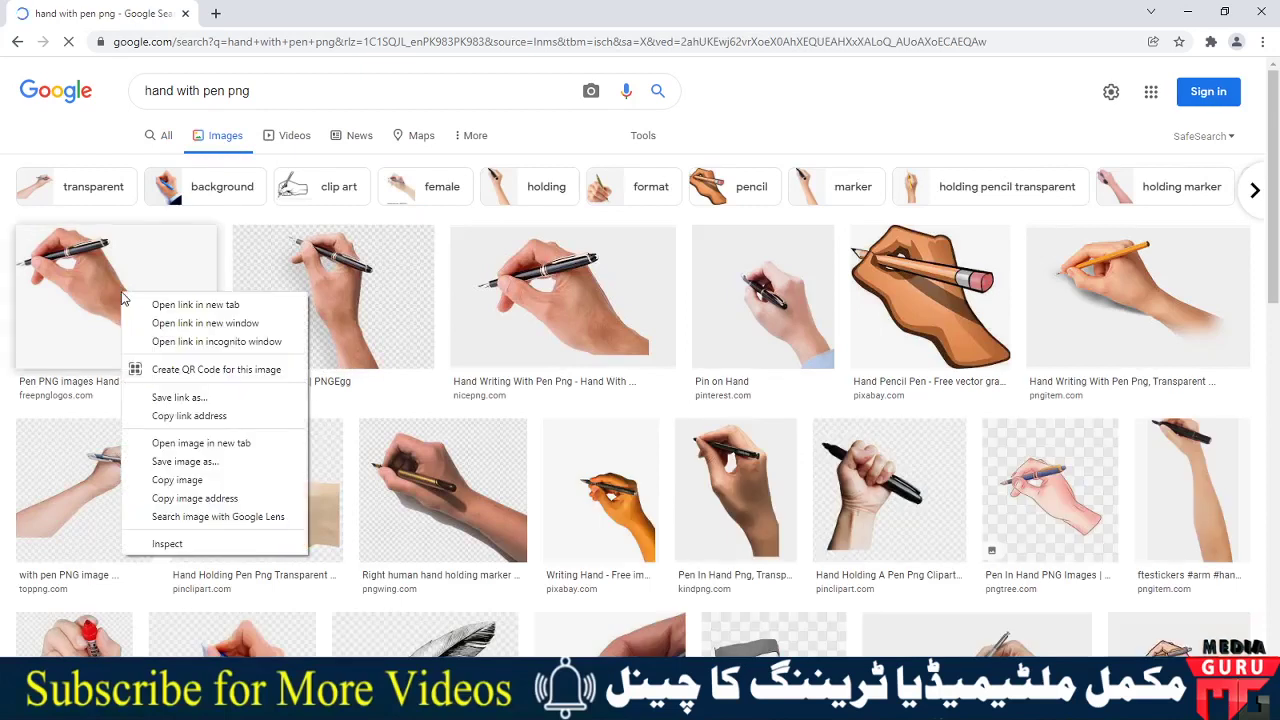
left_click(195, 305)
left_click(289, 13)
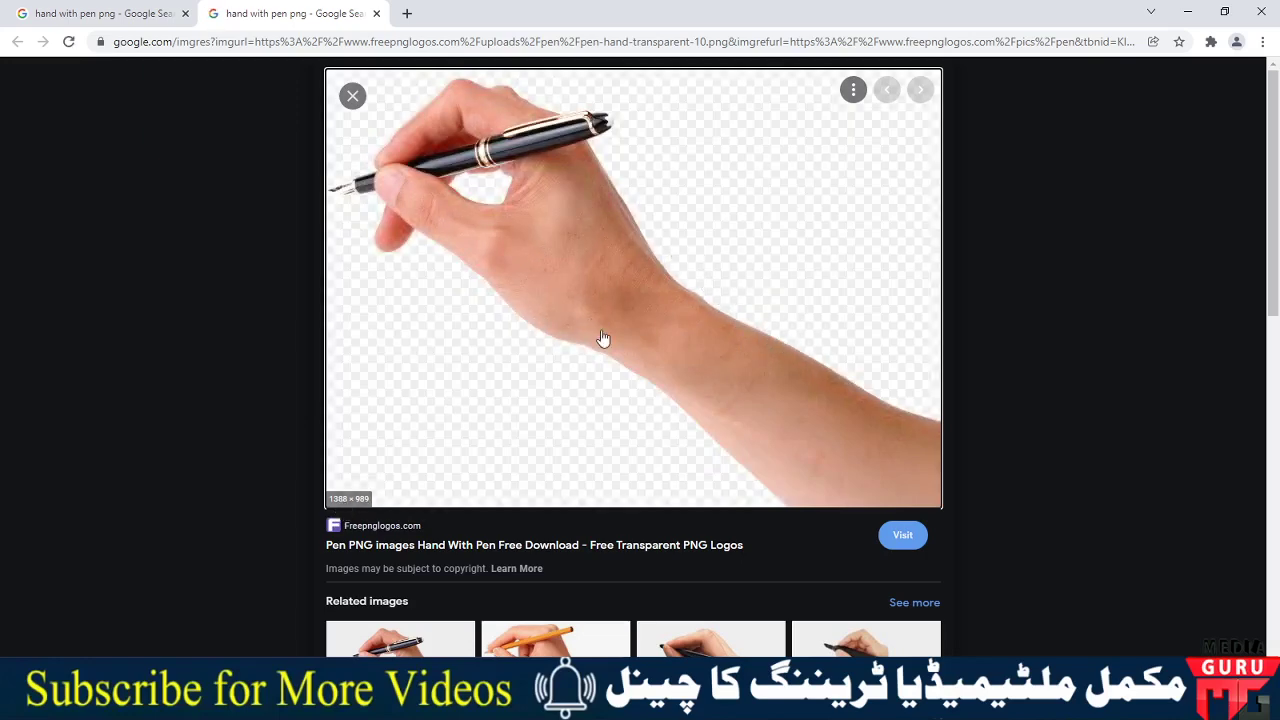
- Copy the hand image, abandon the Ctrl+S save attempt, and bring up Windows Search
right_click(609, 292)
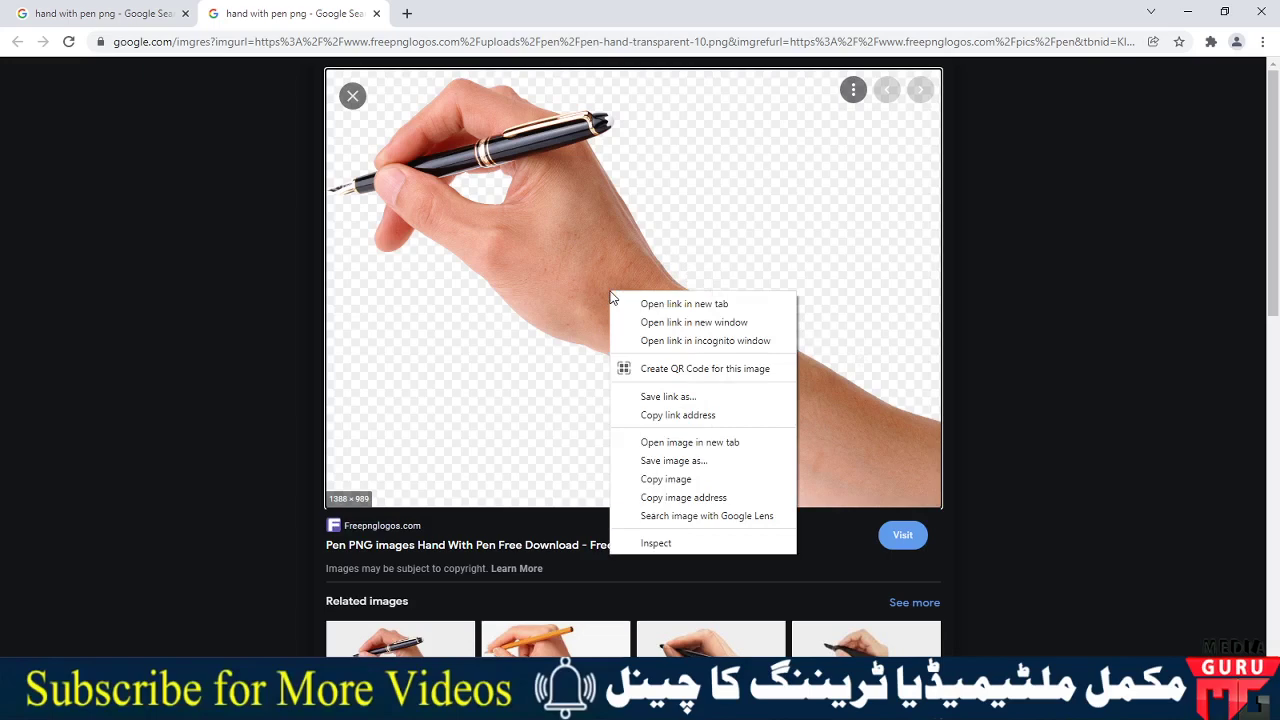
left_click(678, 477)
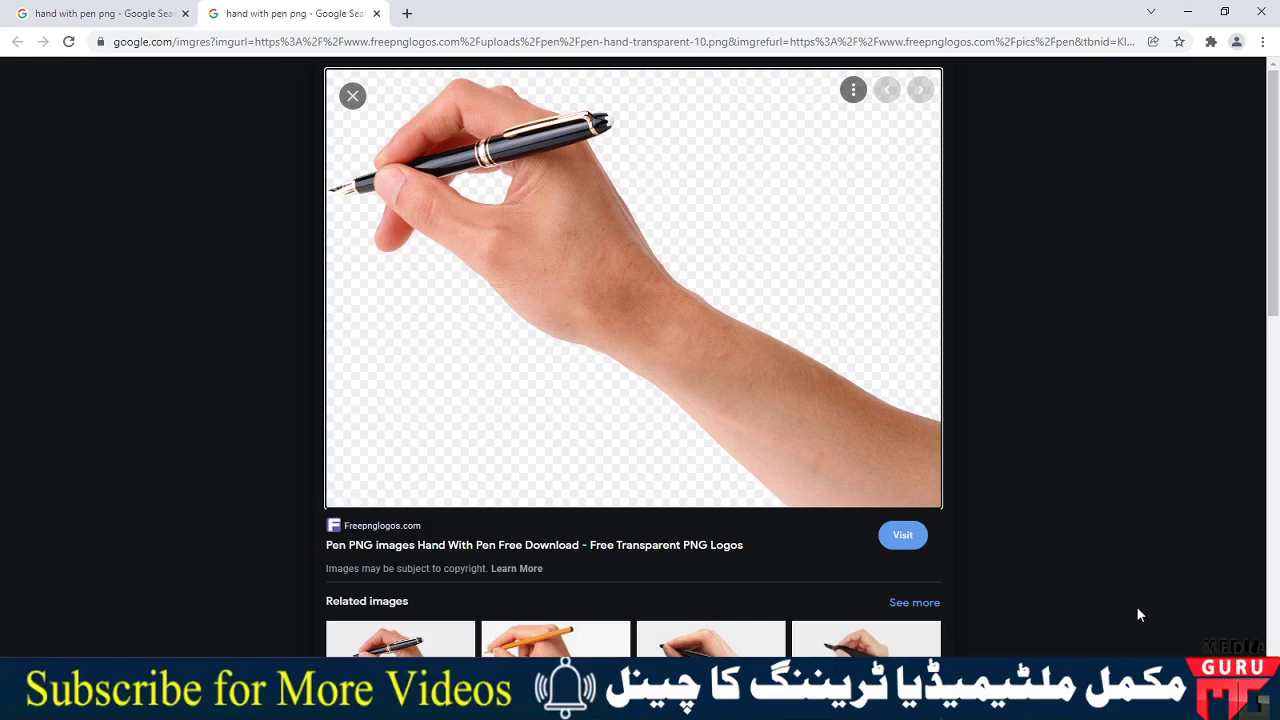
key("ctrl+s")
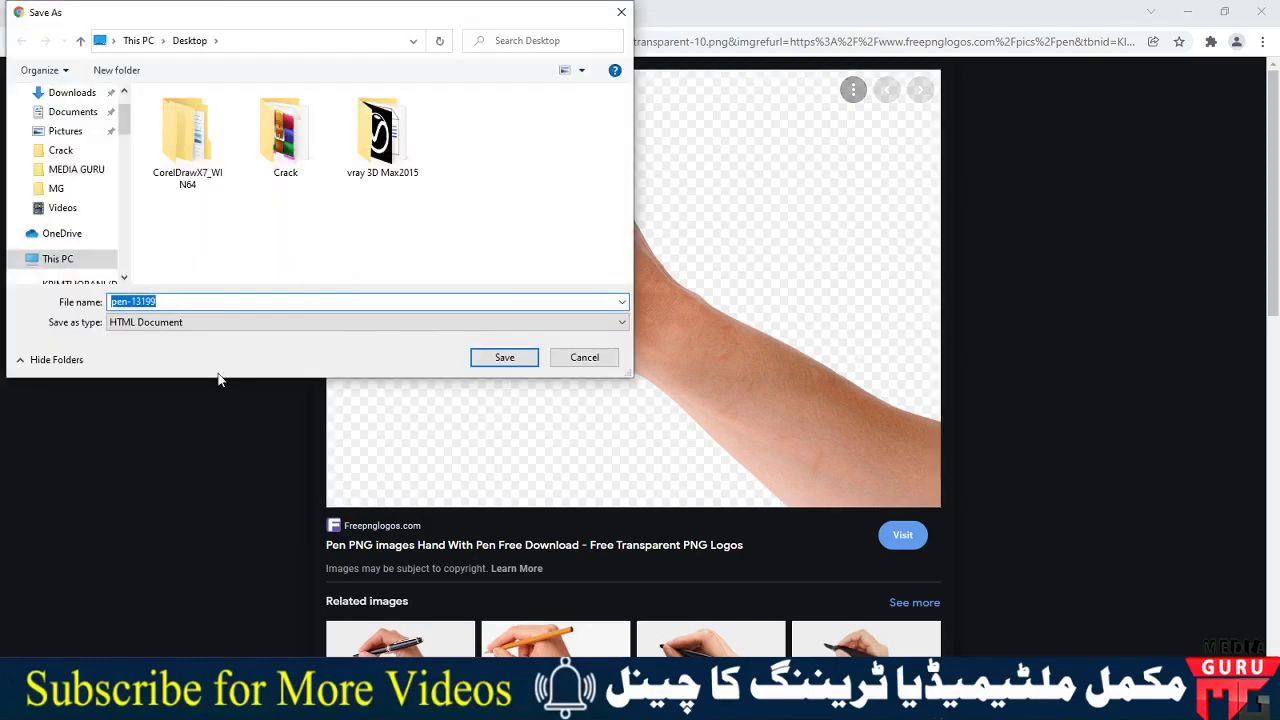
left_click(621, 12)
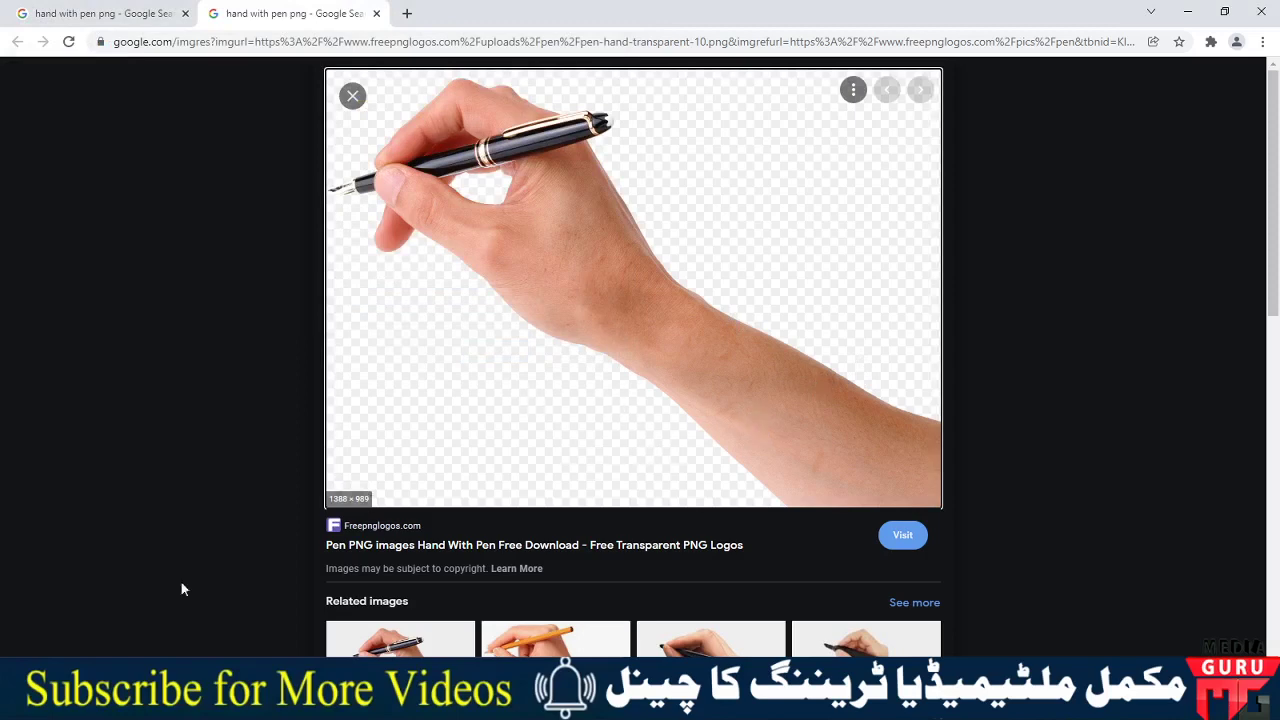
left_click(181, 705)
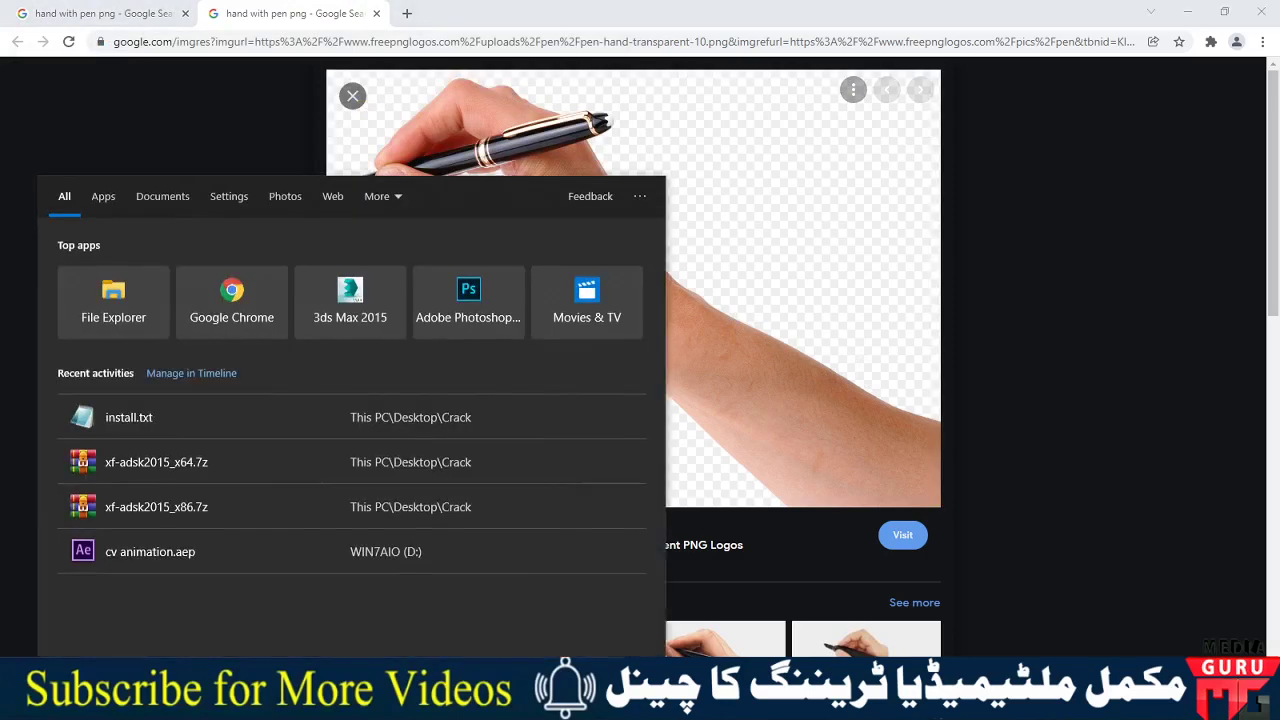
- Permanently delete everything in the %temp% folder, skipping the 17 in-use items, then close Explorer
type("%")
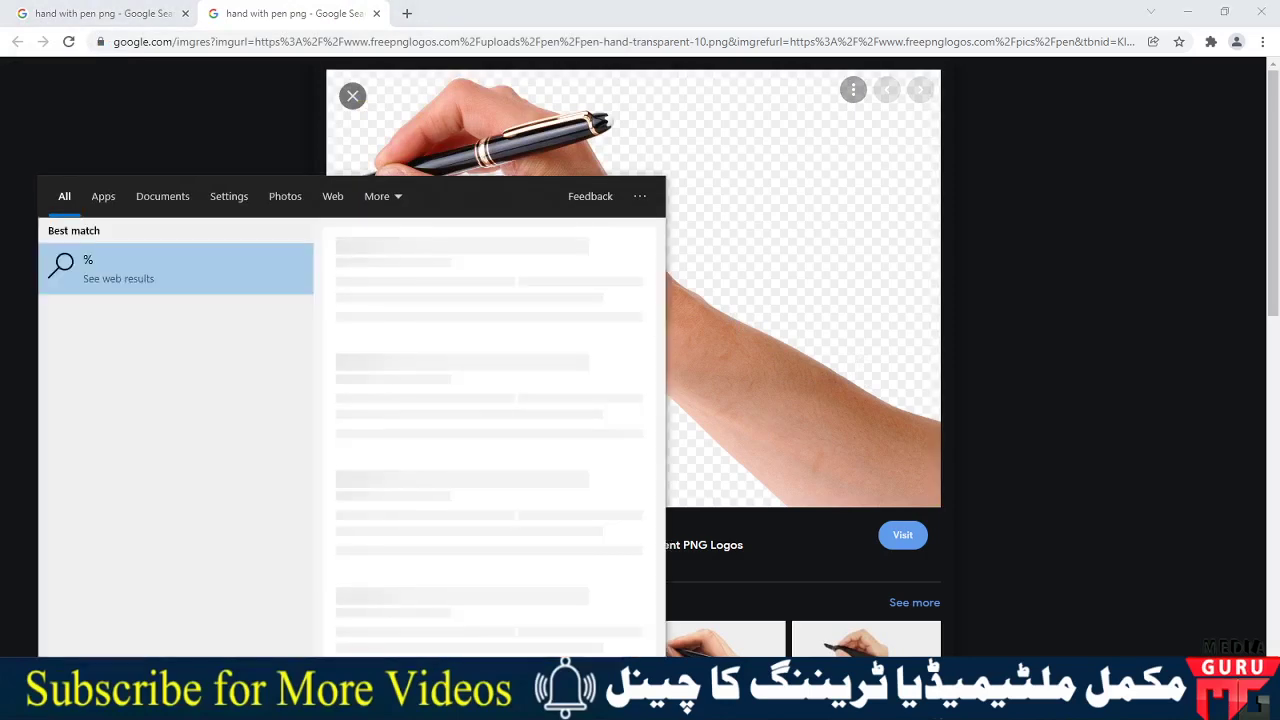
type("p")
type("%")
key("Return")
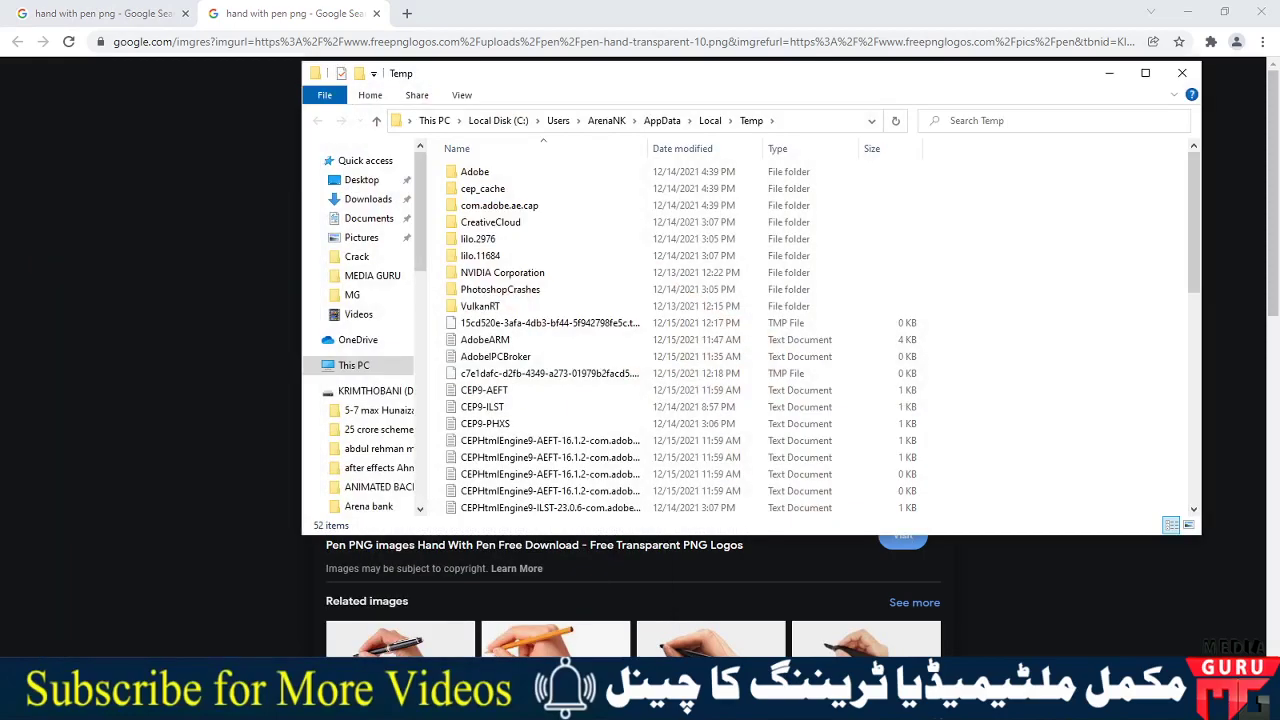
key("ctrl+a")
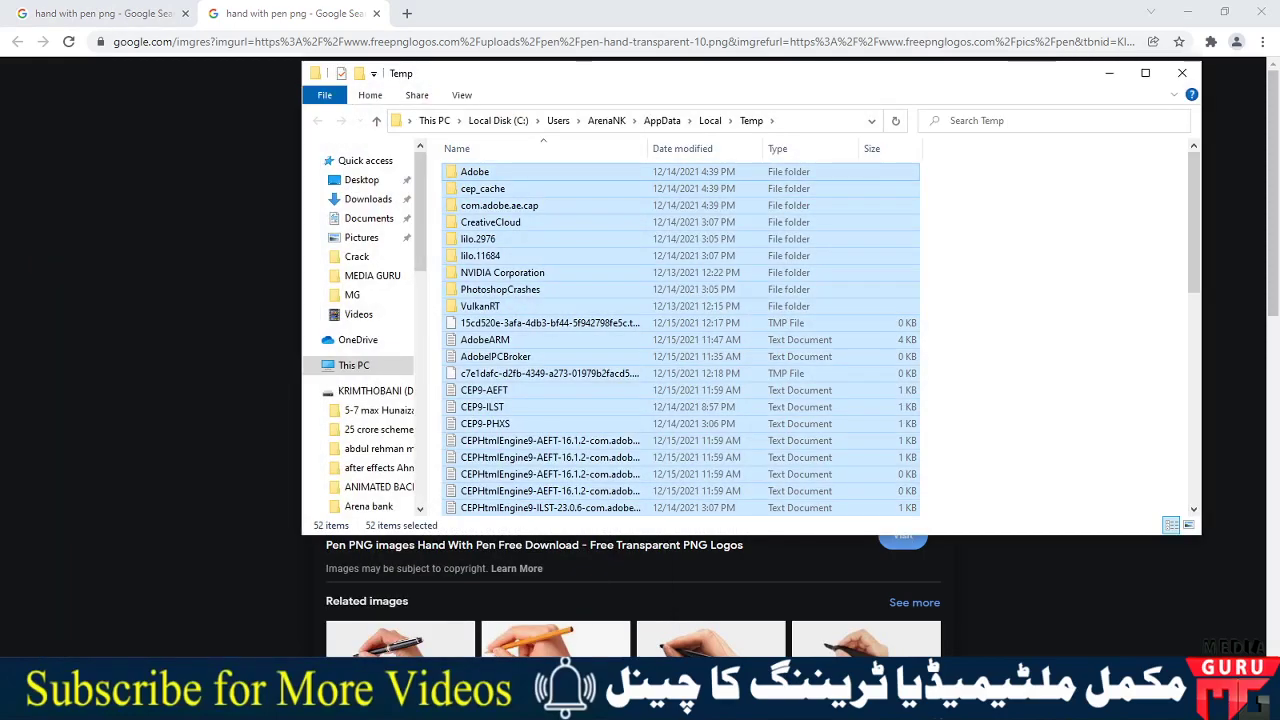
key("shift+Delete")
key("Return")
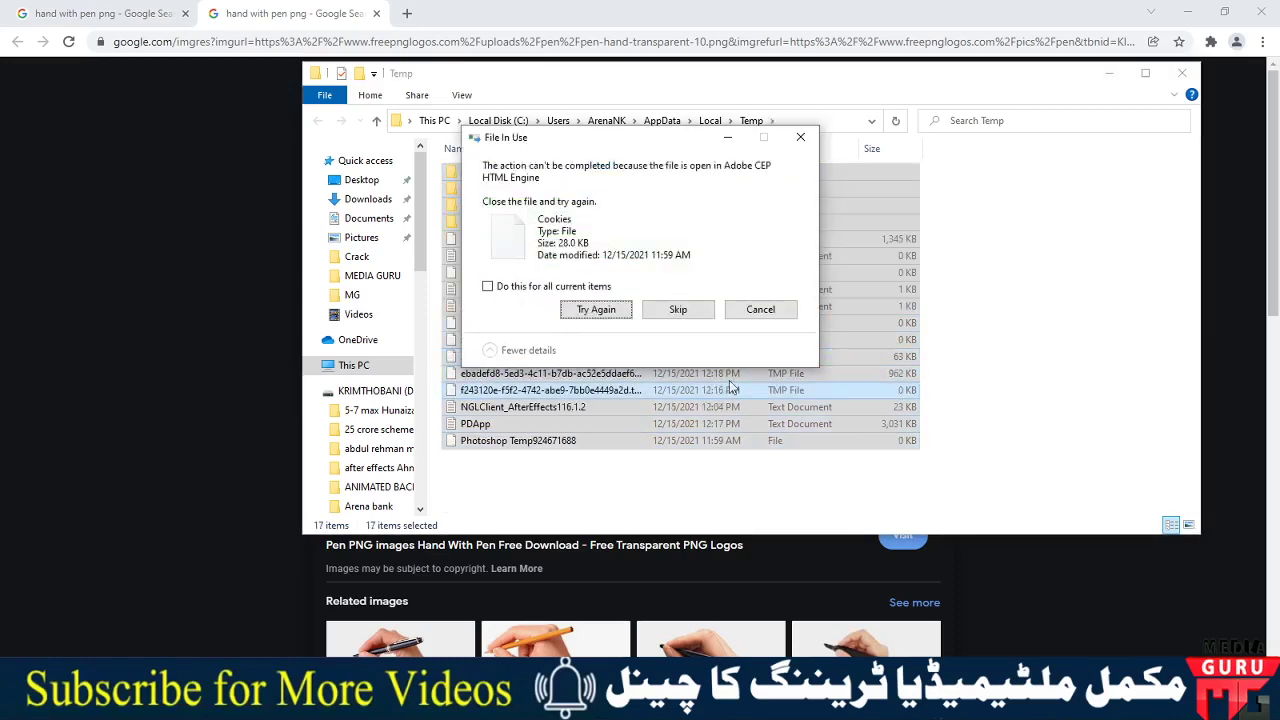
left_click(490, 287)
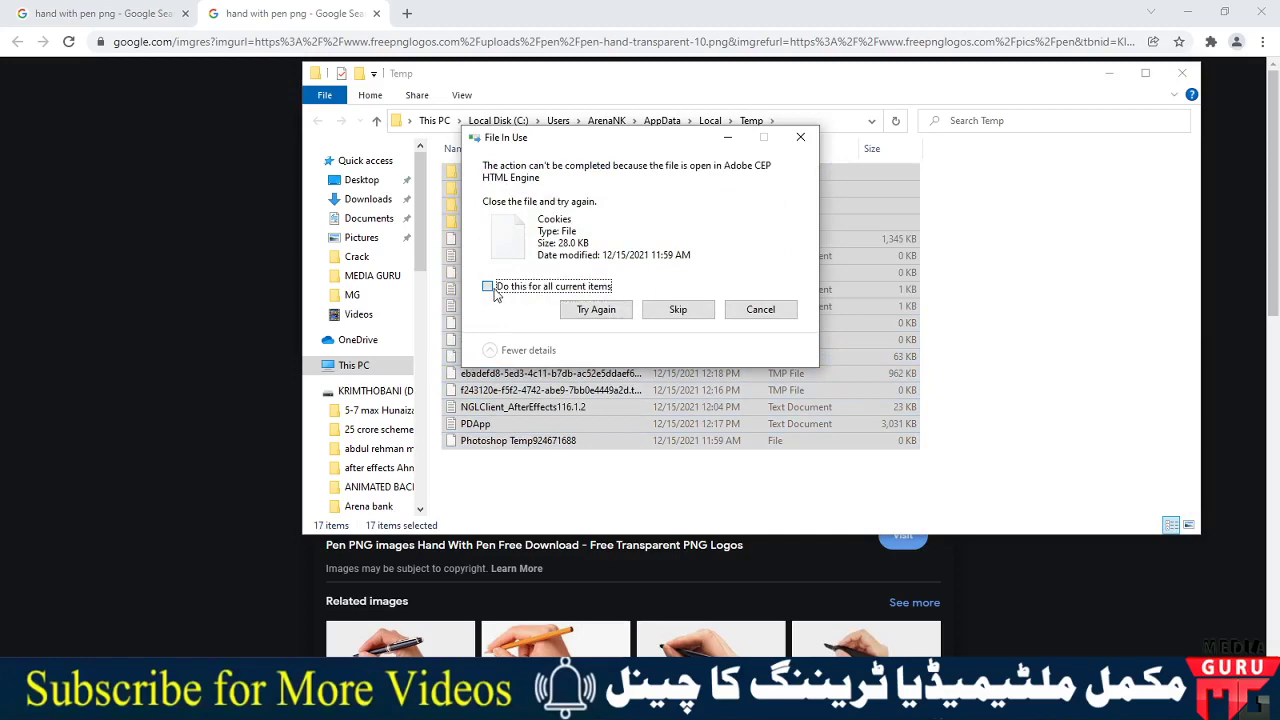
left_click(670, 312)
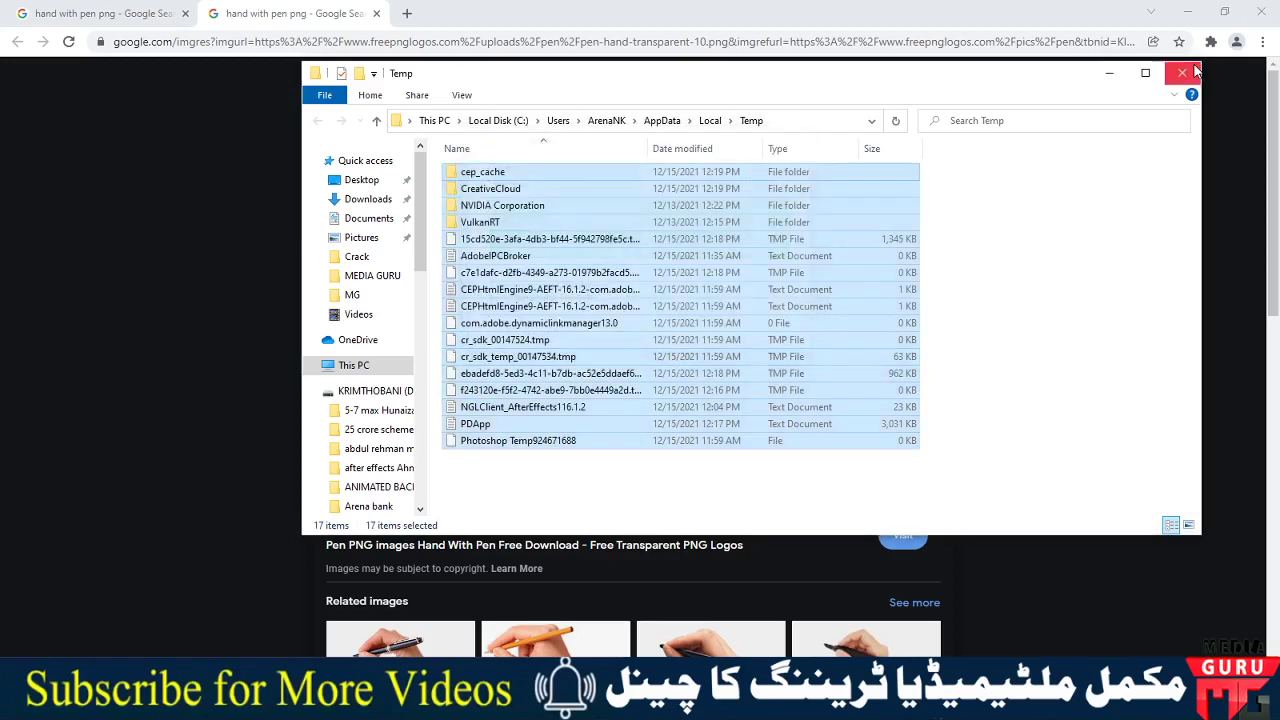
left_click(1188, 68)
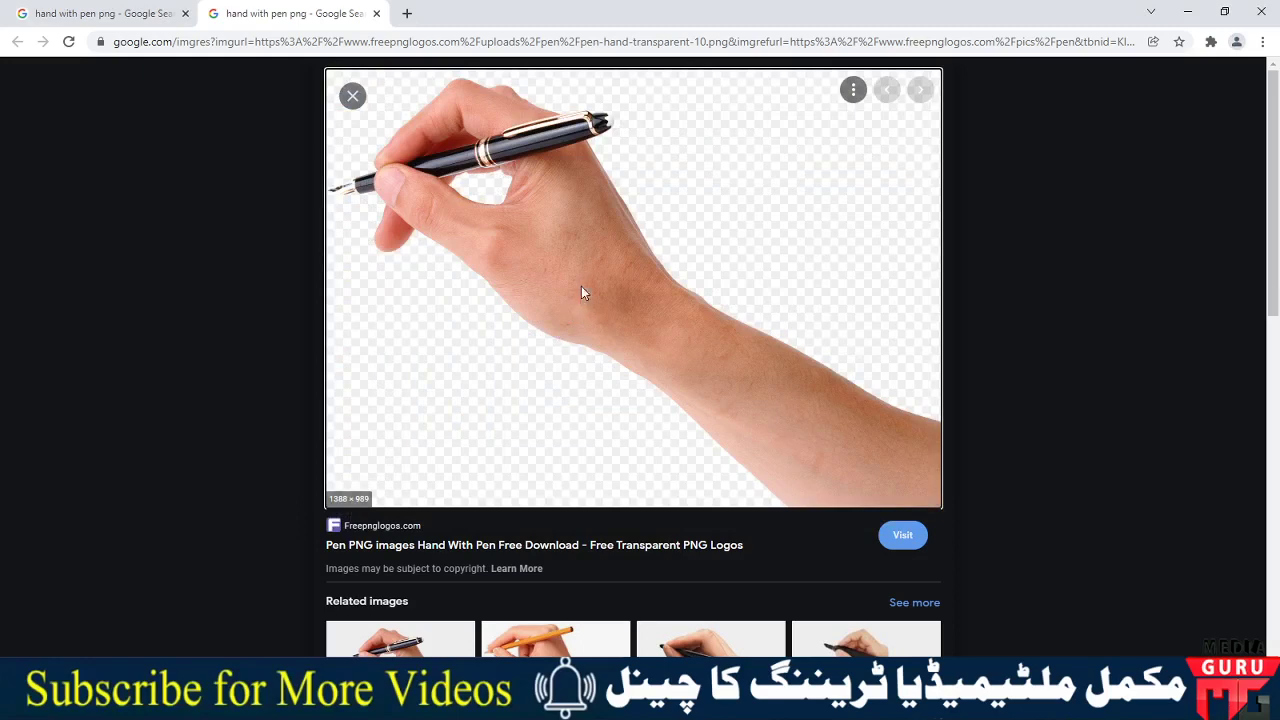
- Start Save image as for the hand image, then close the dialog without saving
right_click(581, 287)
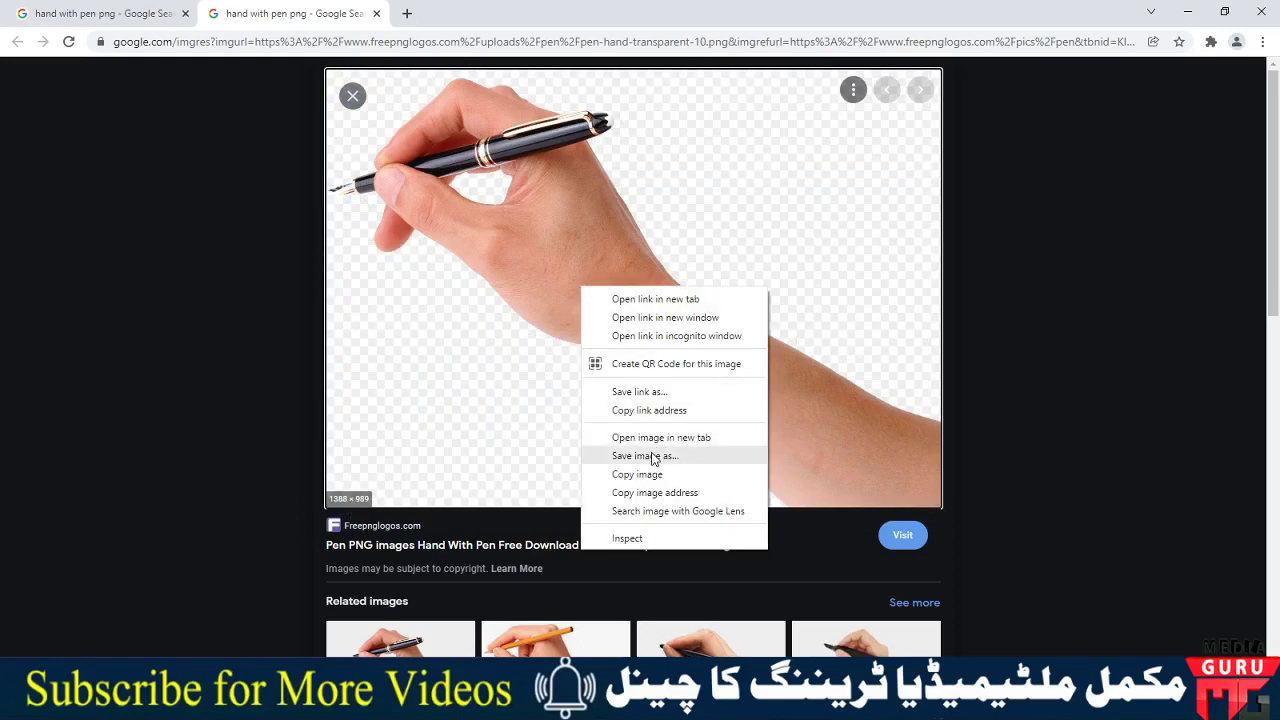
left_click(653, 456)
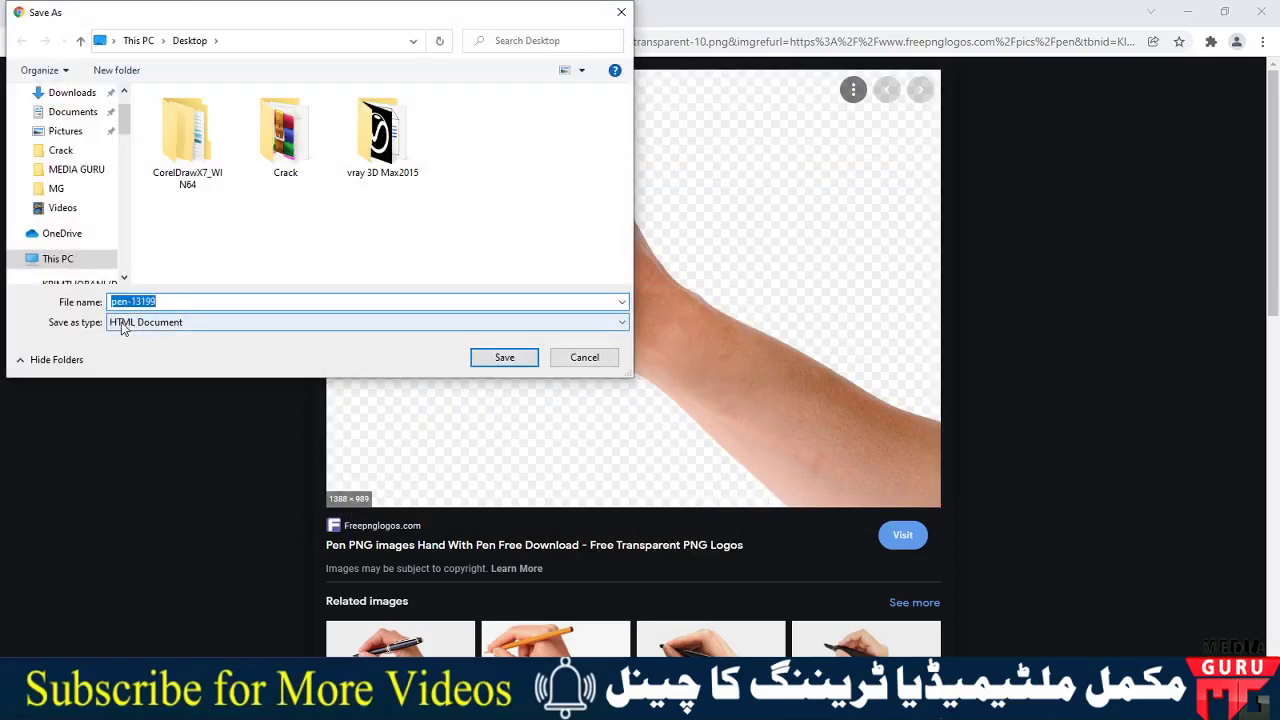
left_click(621, 12)
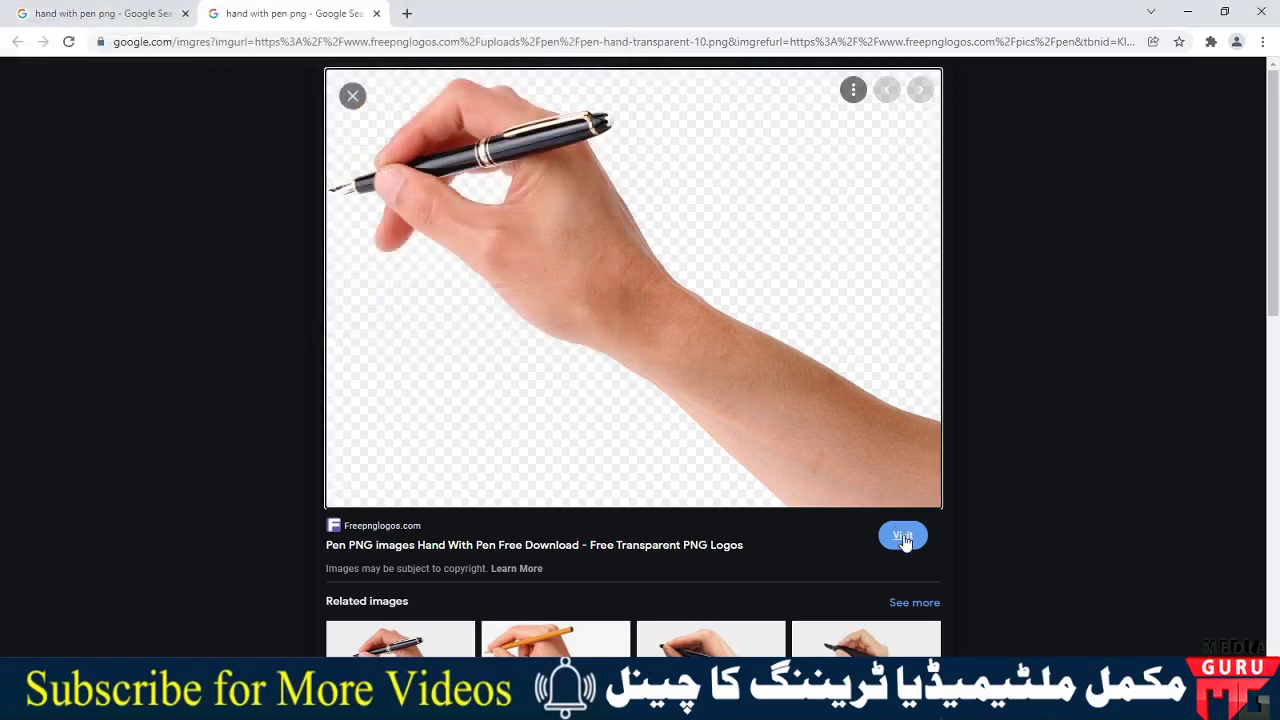
- Retry Save image as, check the Save as type list, cancel, and visit the freepnglogos source page
right_click(635, 313)
left_click(702, 478)
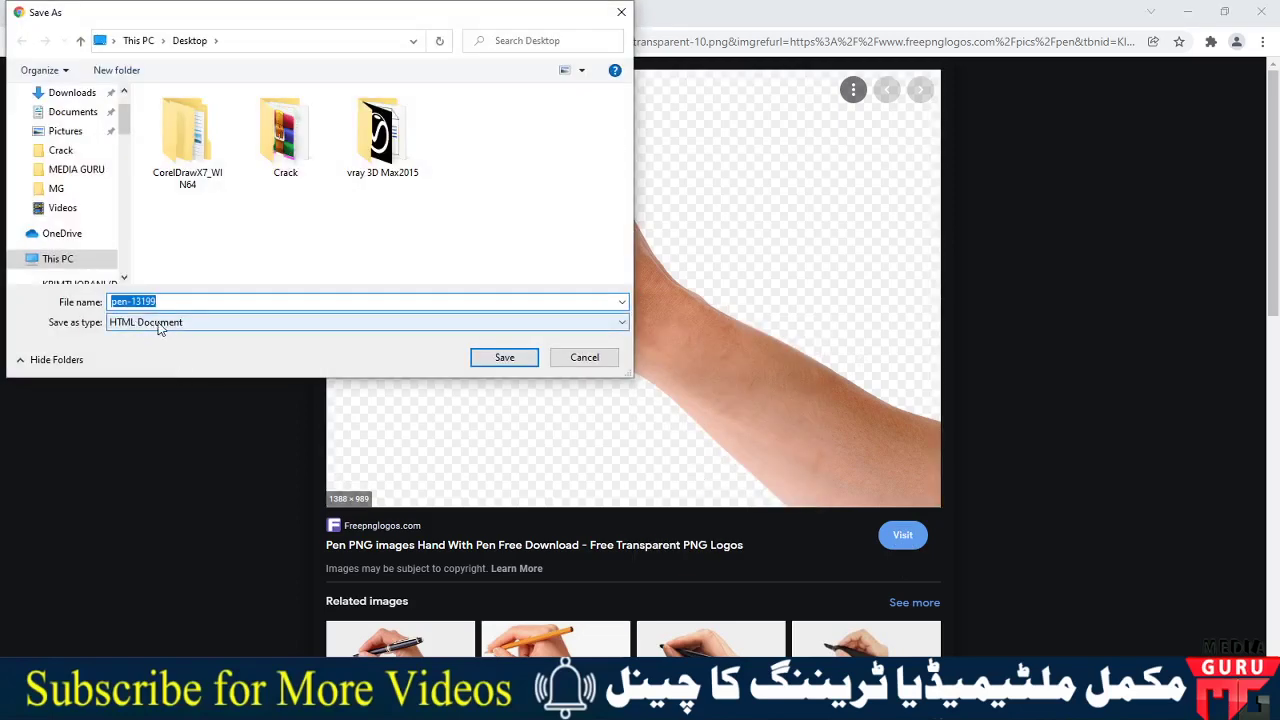
left_click(170, 322)
left_click(178, 330)
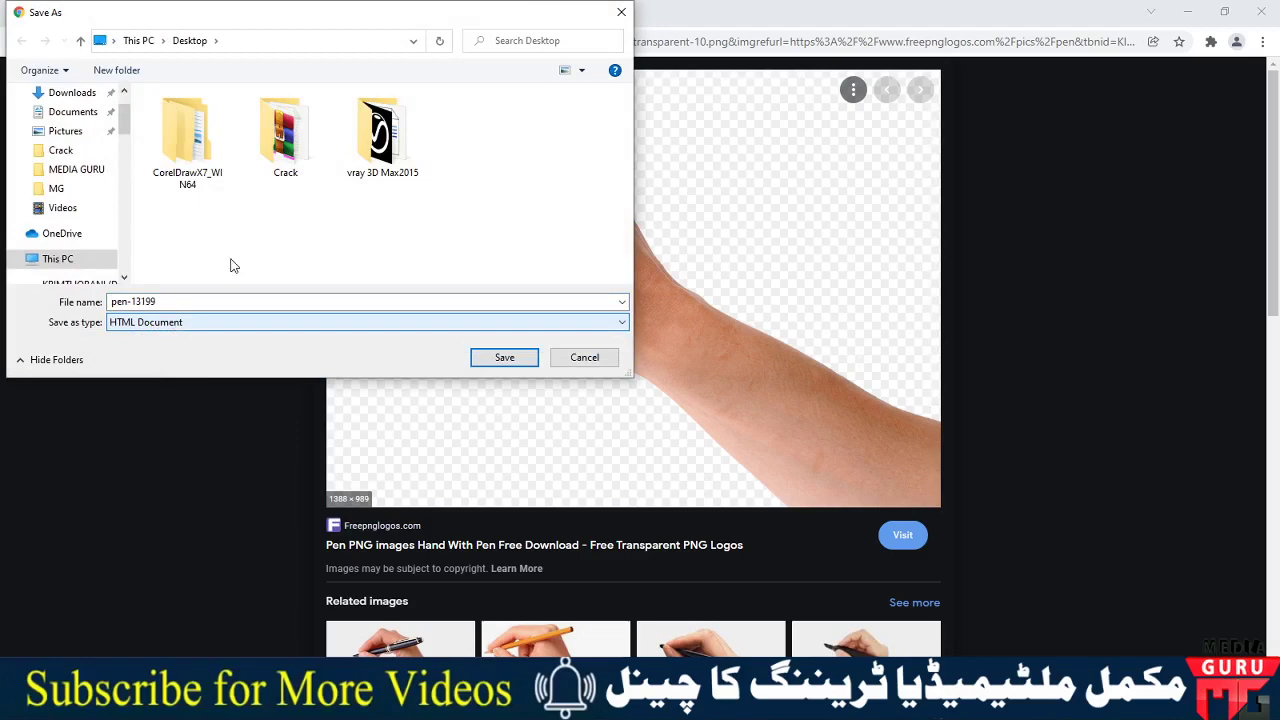
left_click(621, 12)
left_click(902, 535)
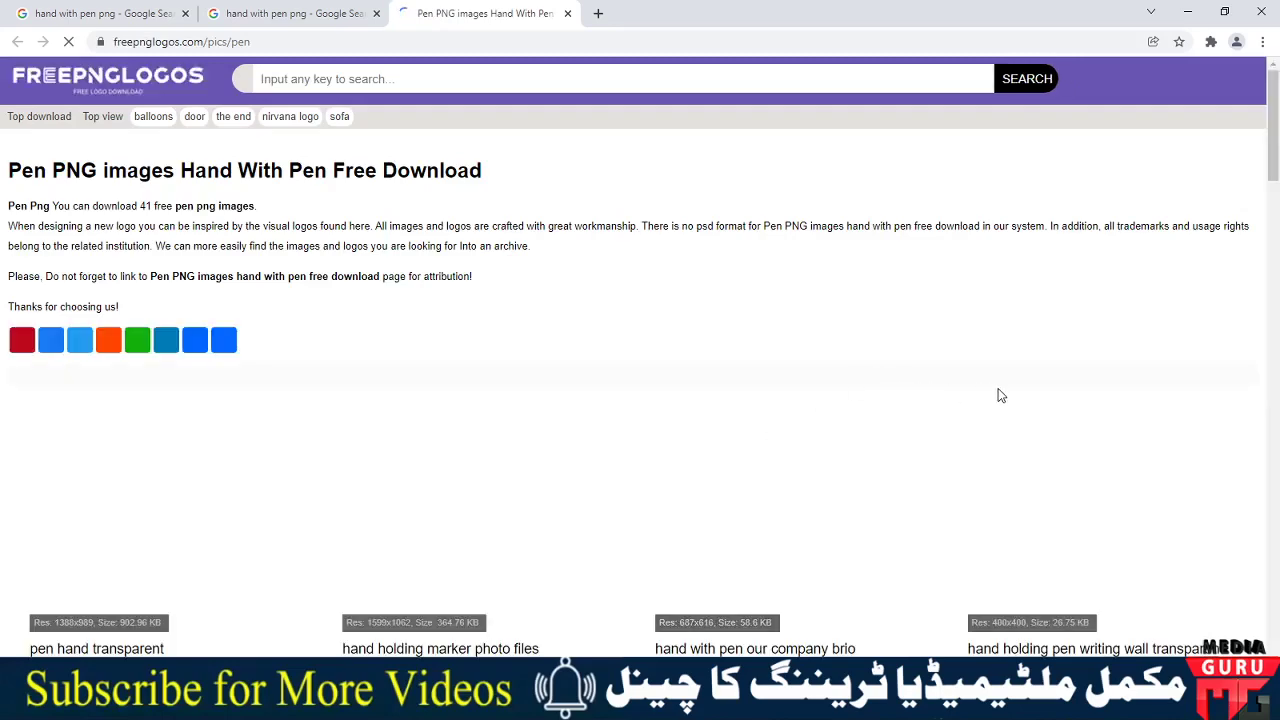
- Scroll the freepnglogos results and open the Pen Hand Transparent image page
scroll(998, 395, "down", 3)
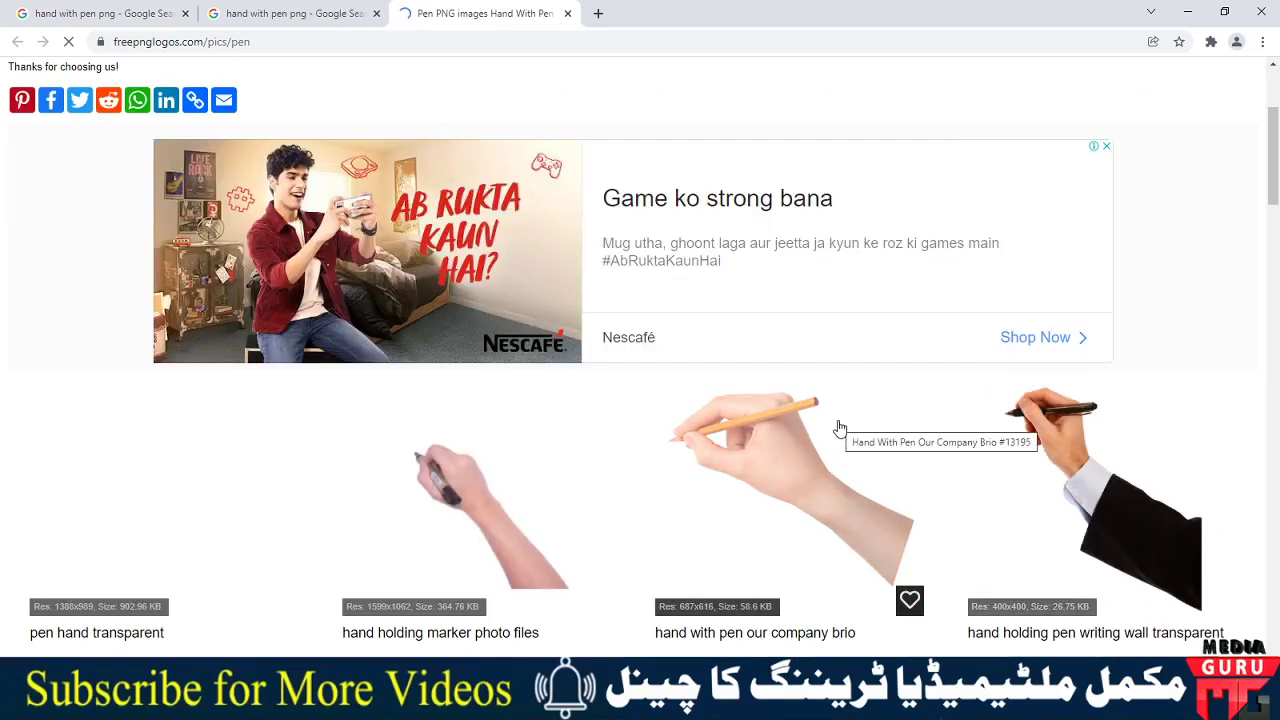
scroll(843, 430, "down", 2)
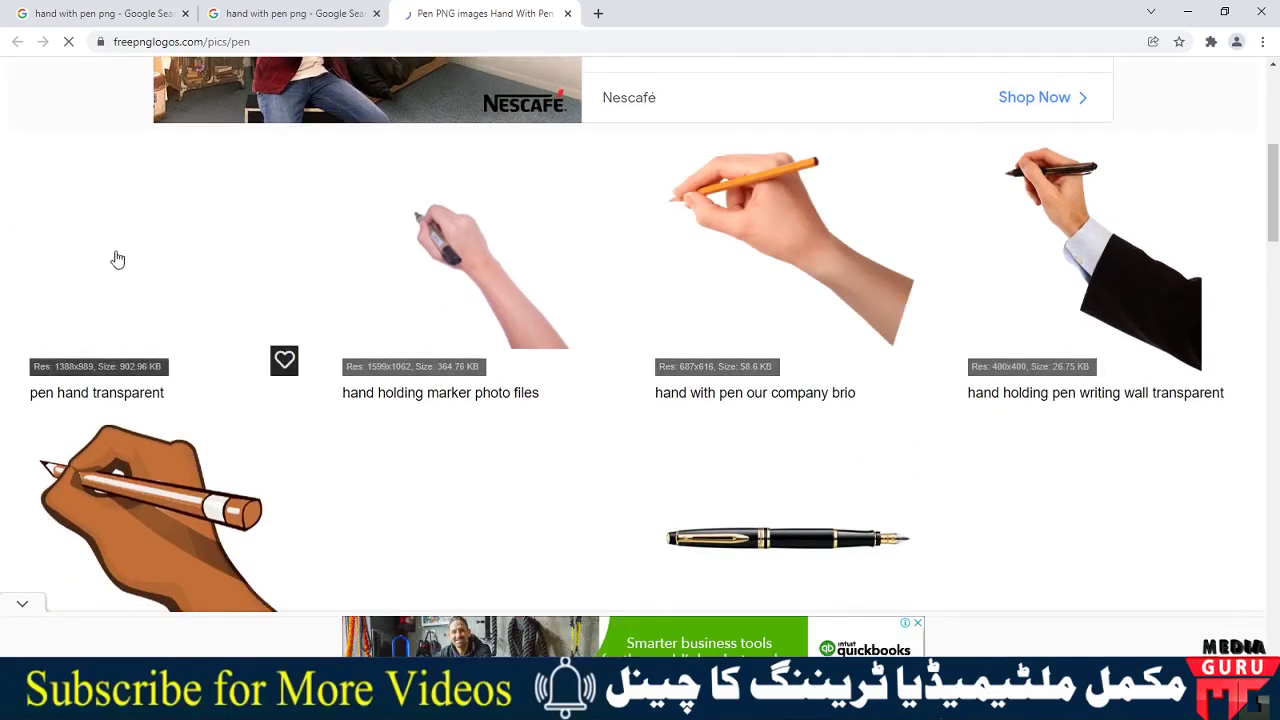
left_click(104, 255)
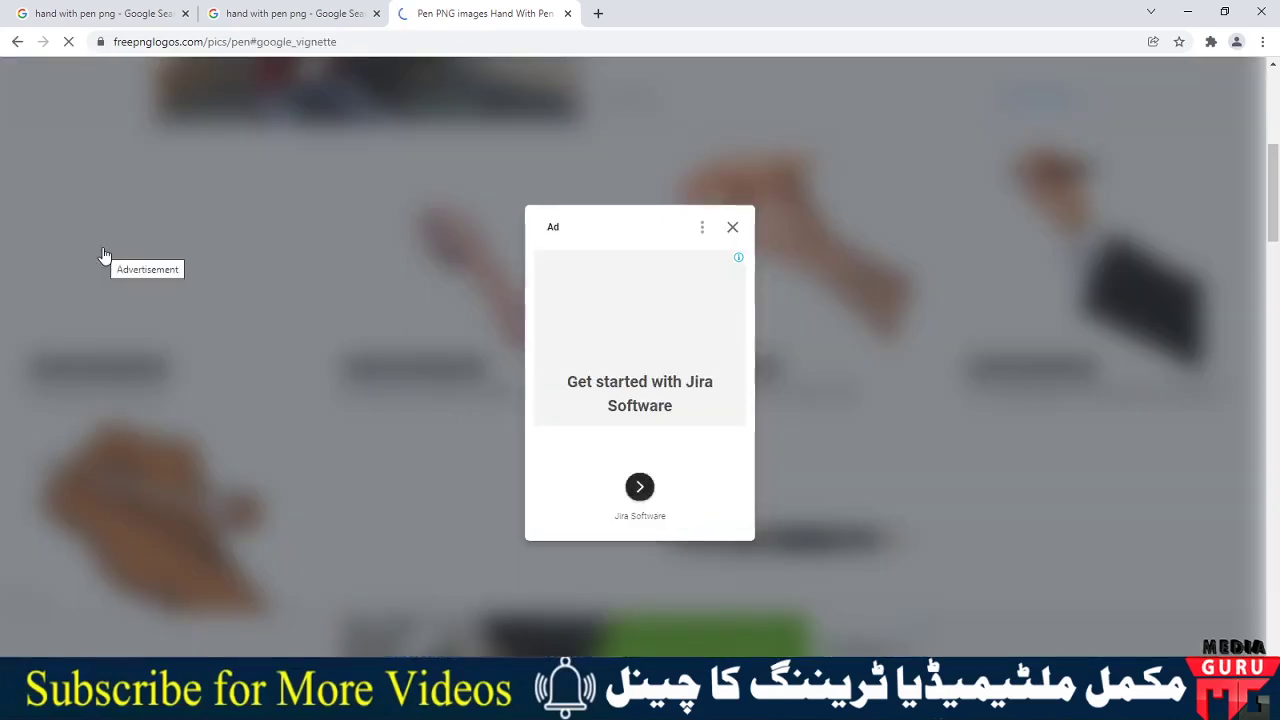
- Dismiss the full-page and bottom banner ads and scroll to the hand-holding-pen picture
left_click(732, 227)
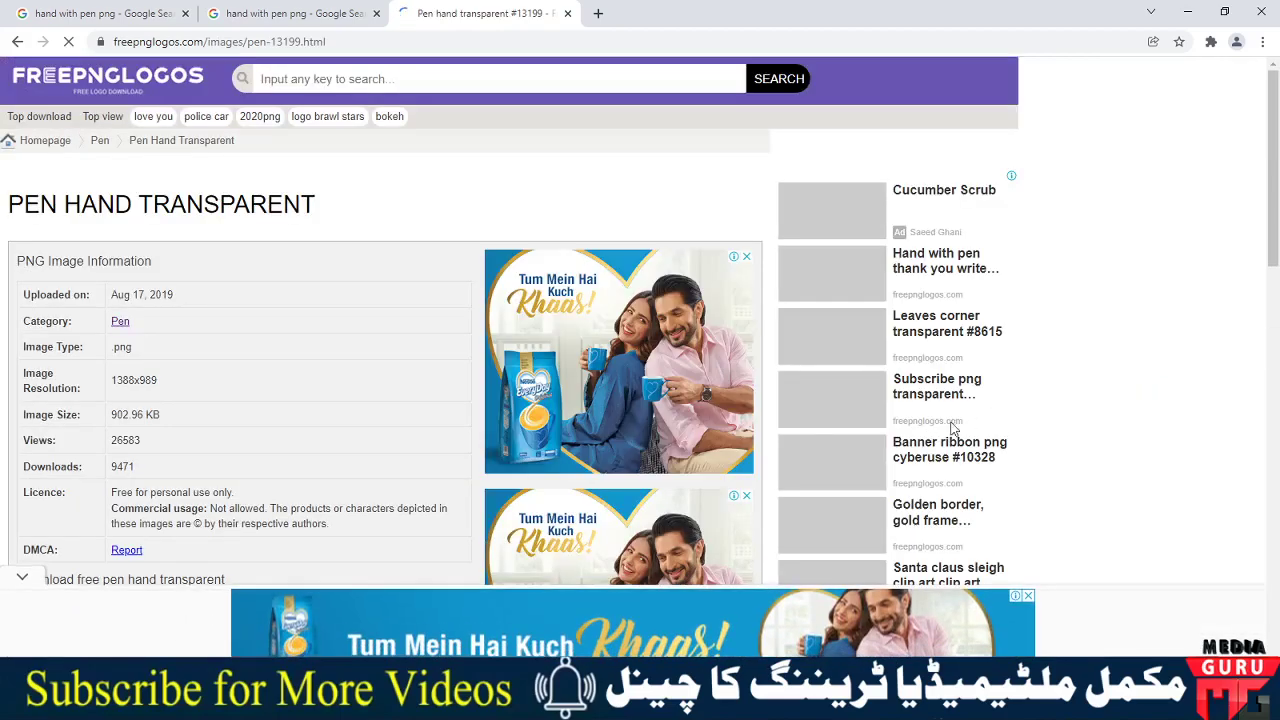
left_click(1028, 597)
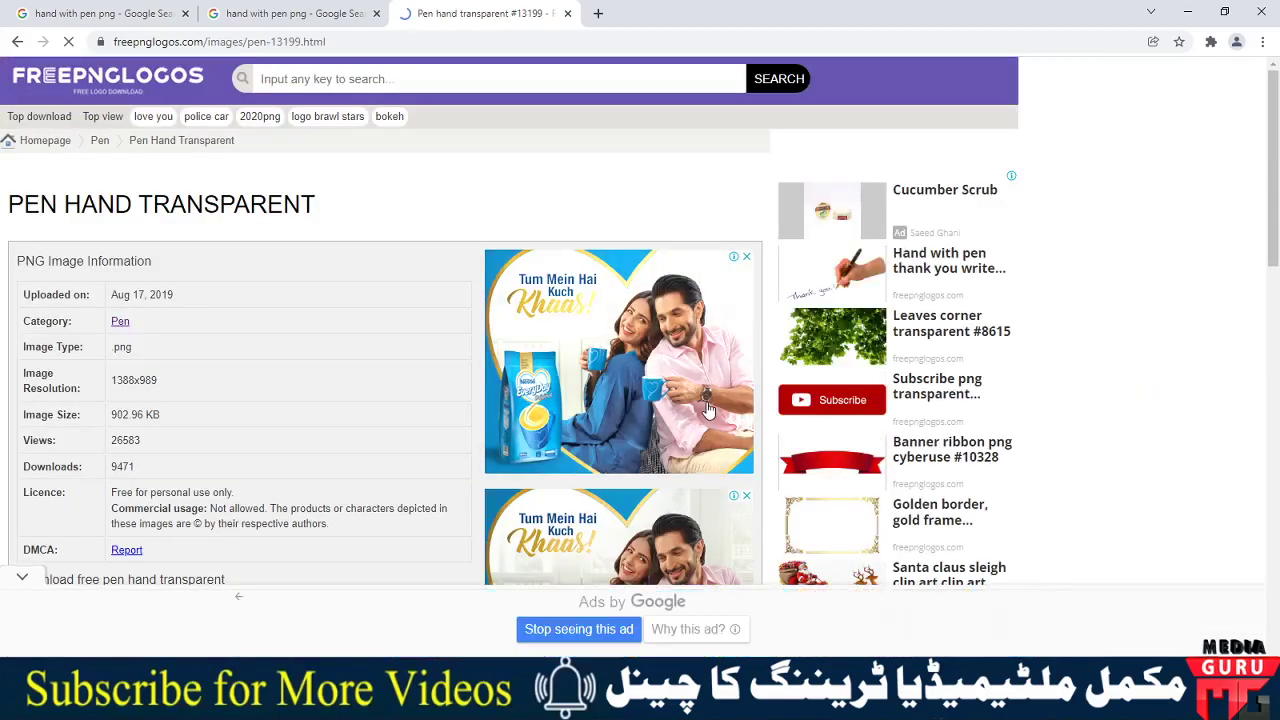
scroll(707, 410, "down", 3)
scroll(707, 410, "down", 3)
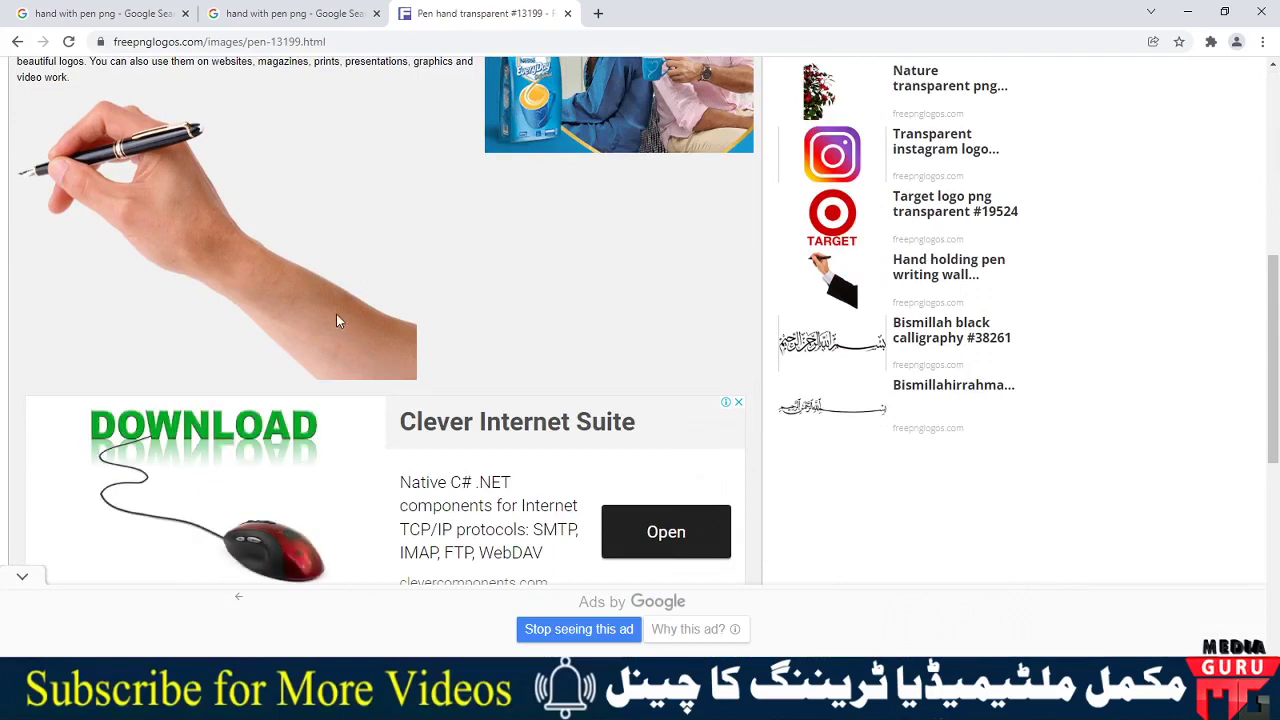
scroll(505, 342, "up", 2)
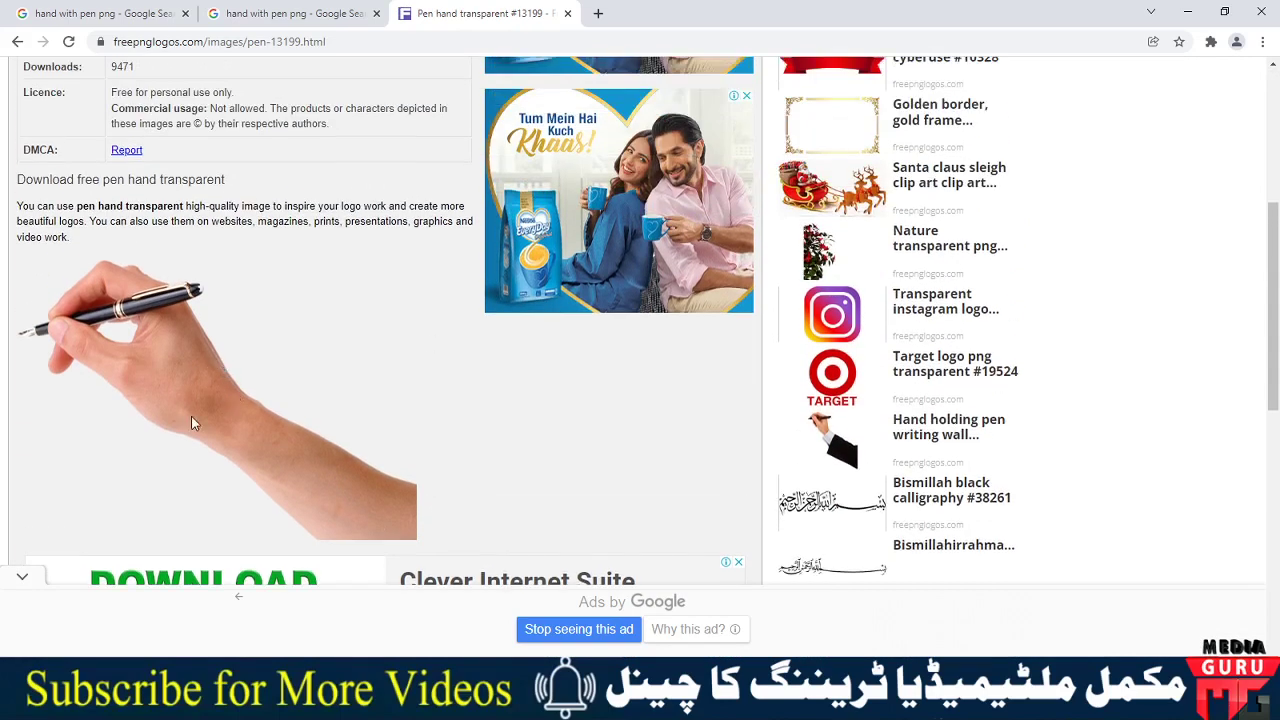
- Open Save image as for the pen hand image, then close the dialog
right_click(210, 355)
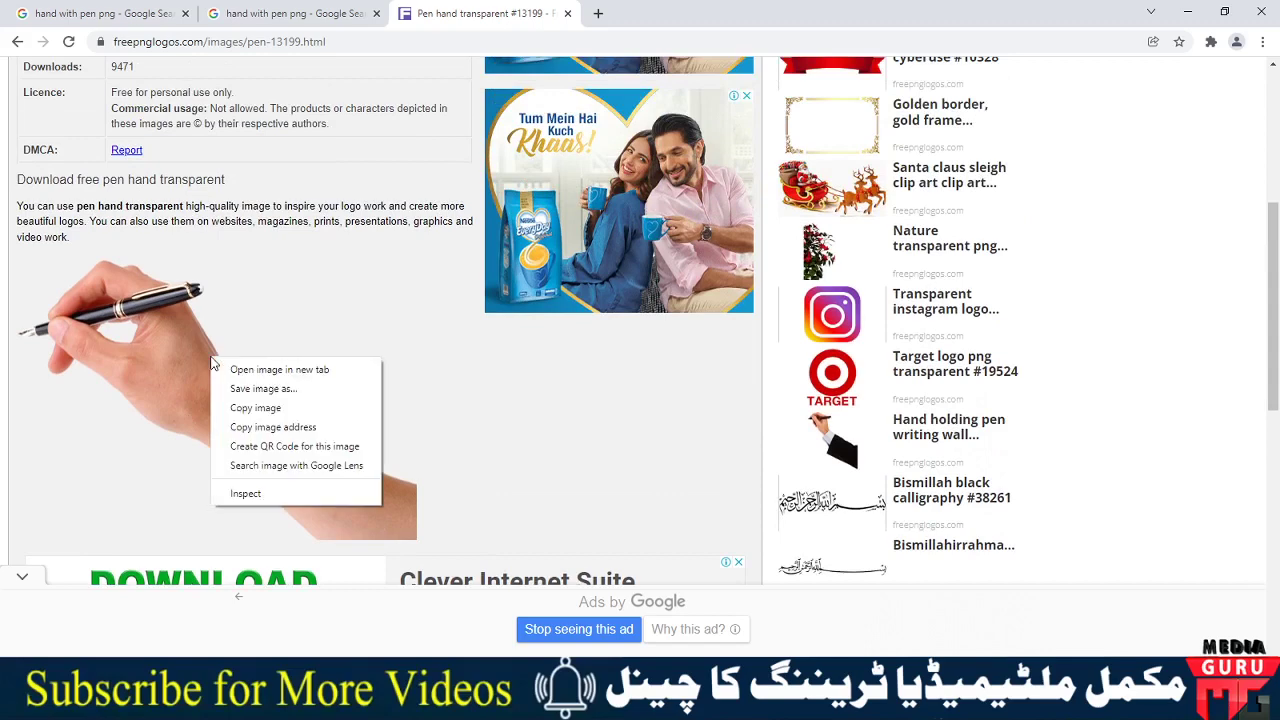
left_click(265, 389)
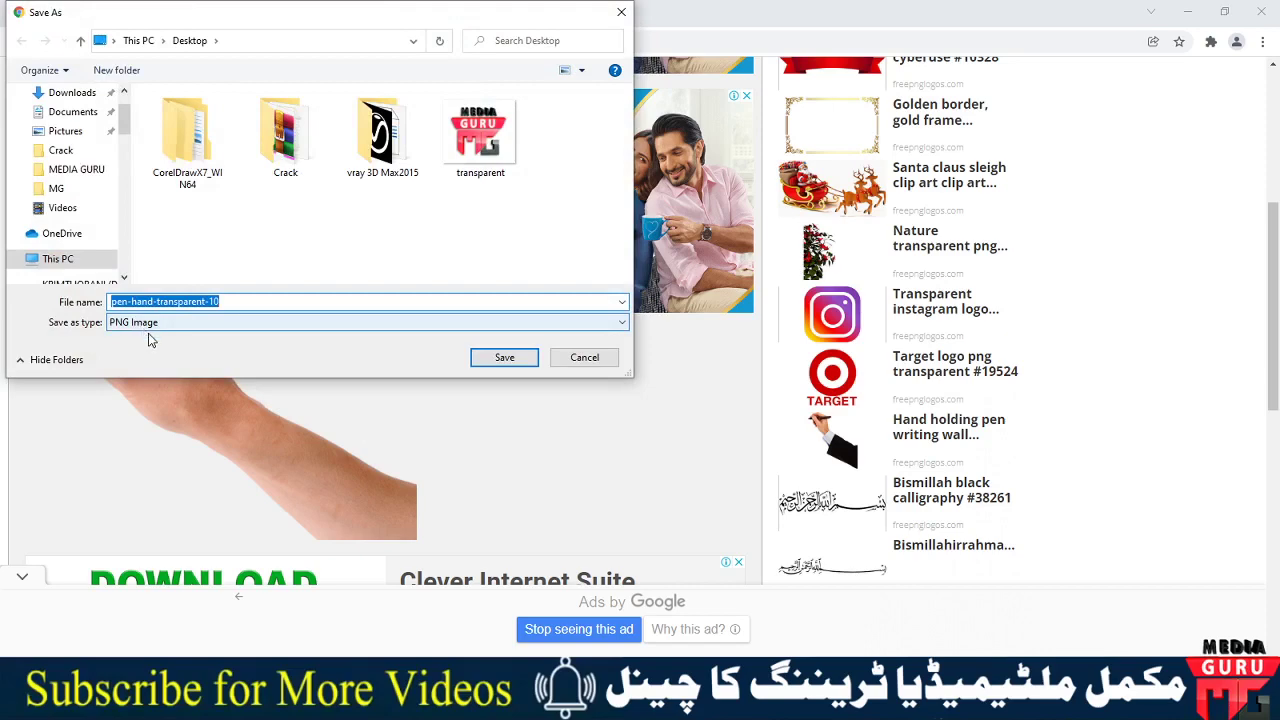
scroll(65, 120, "up", 2)
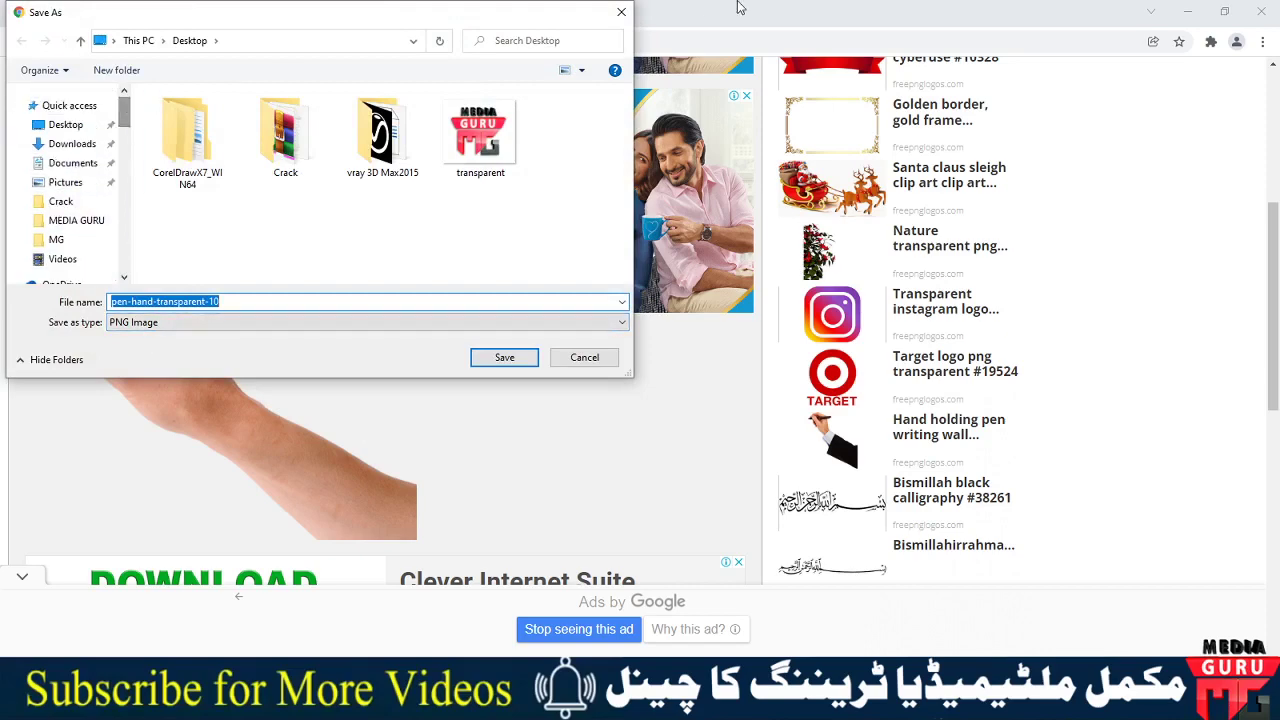
left_click(504, 357)
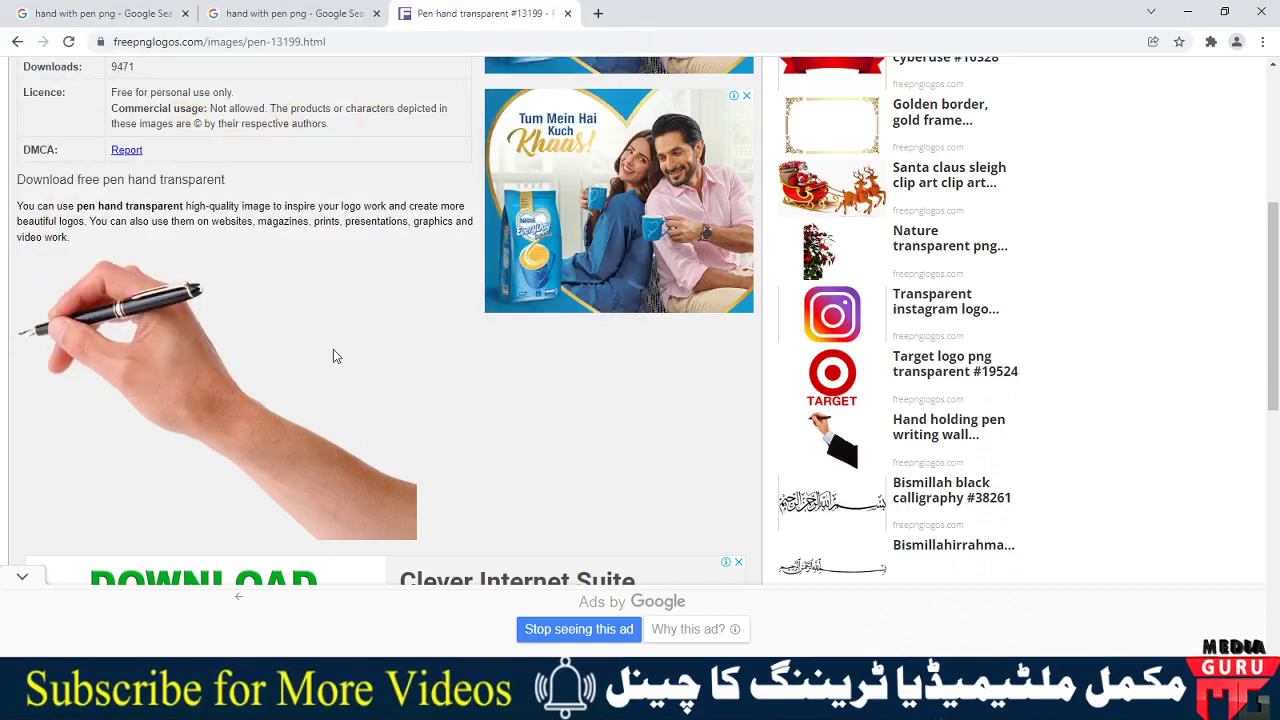
- Save the pen hand image to the Desktop as pen-hand-transparent-10 and show the desktop
right_click(199, 416)
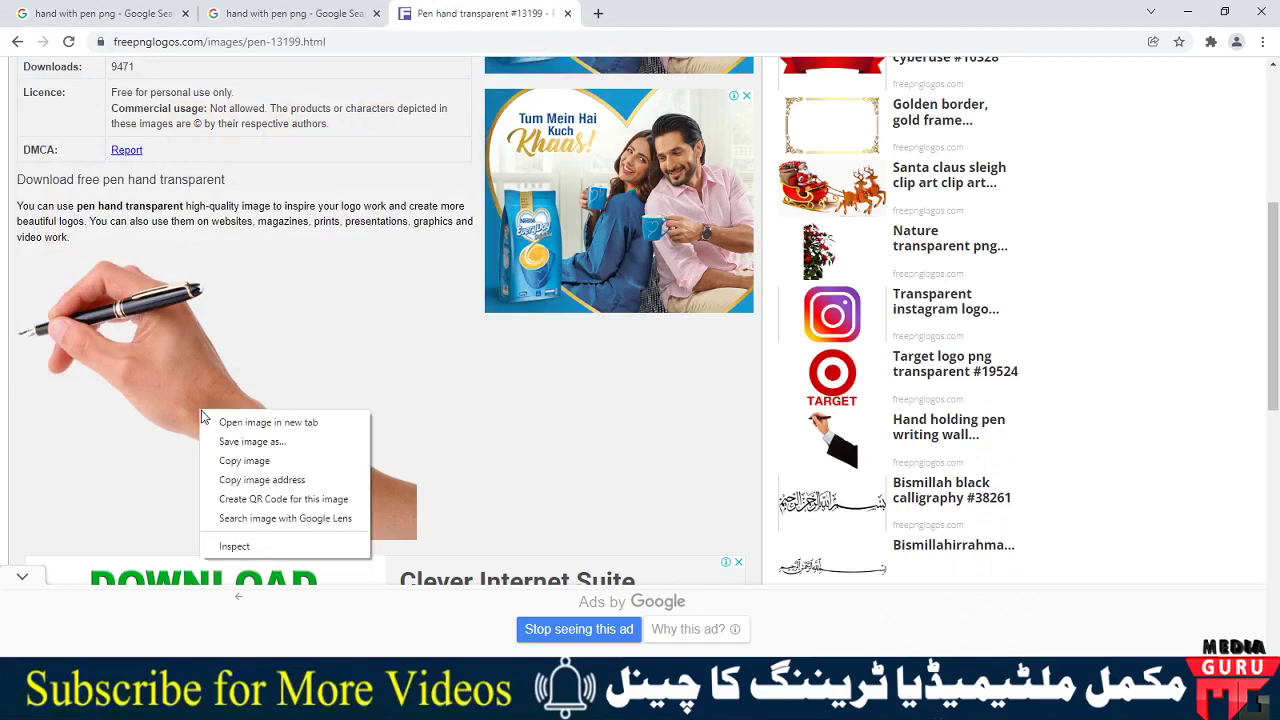
left_click(254, 446)
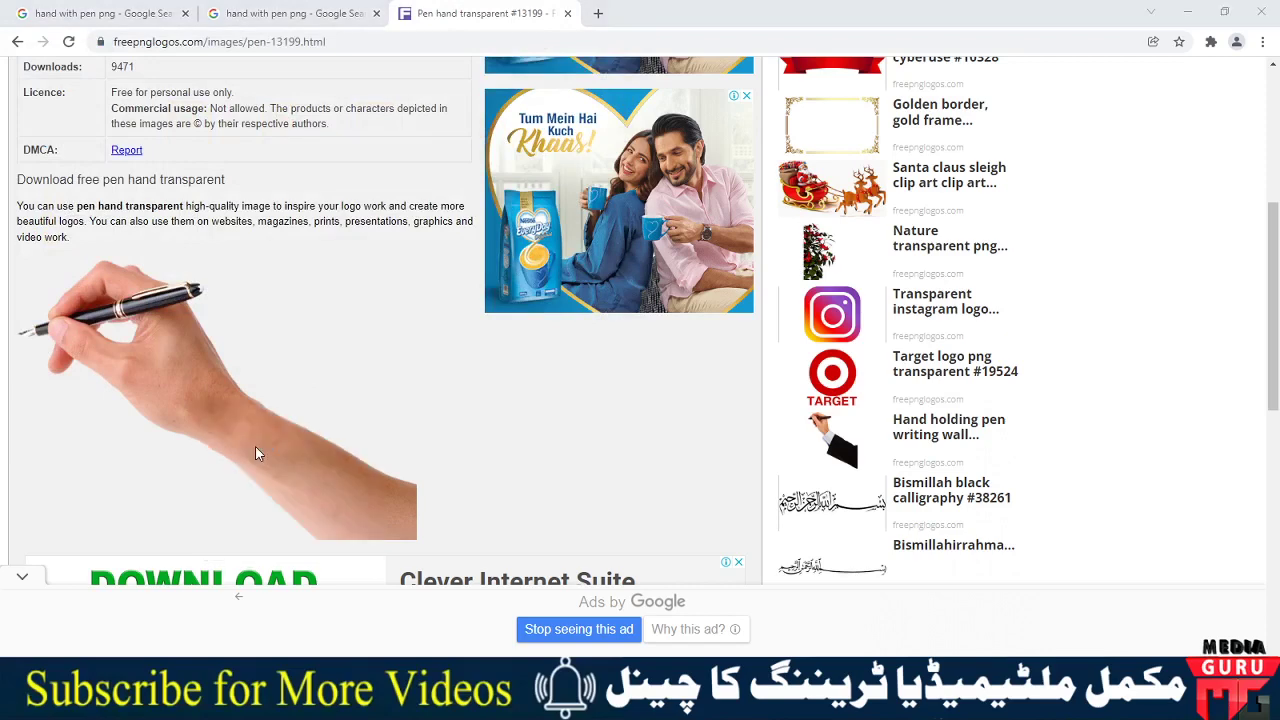
left_click(505, 358)
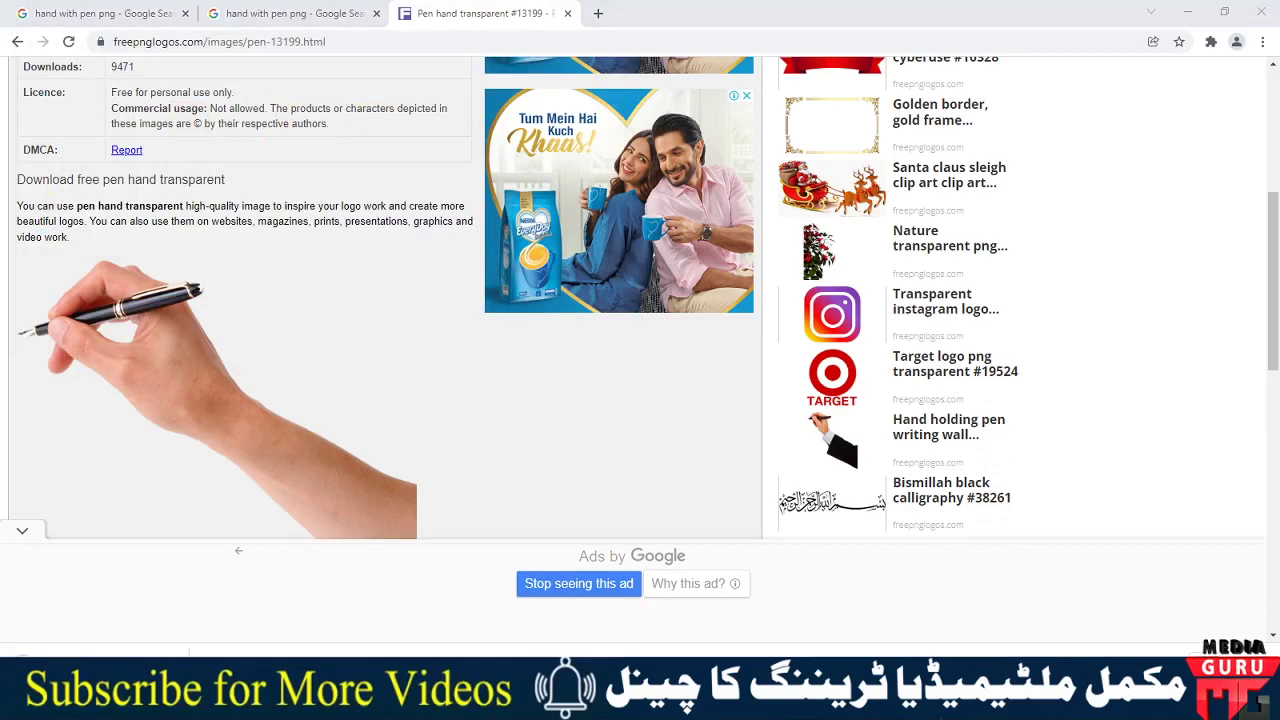
key("super+d")
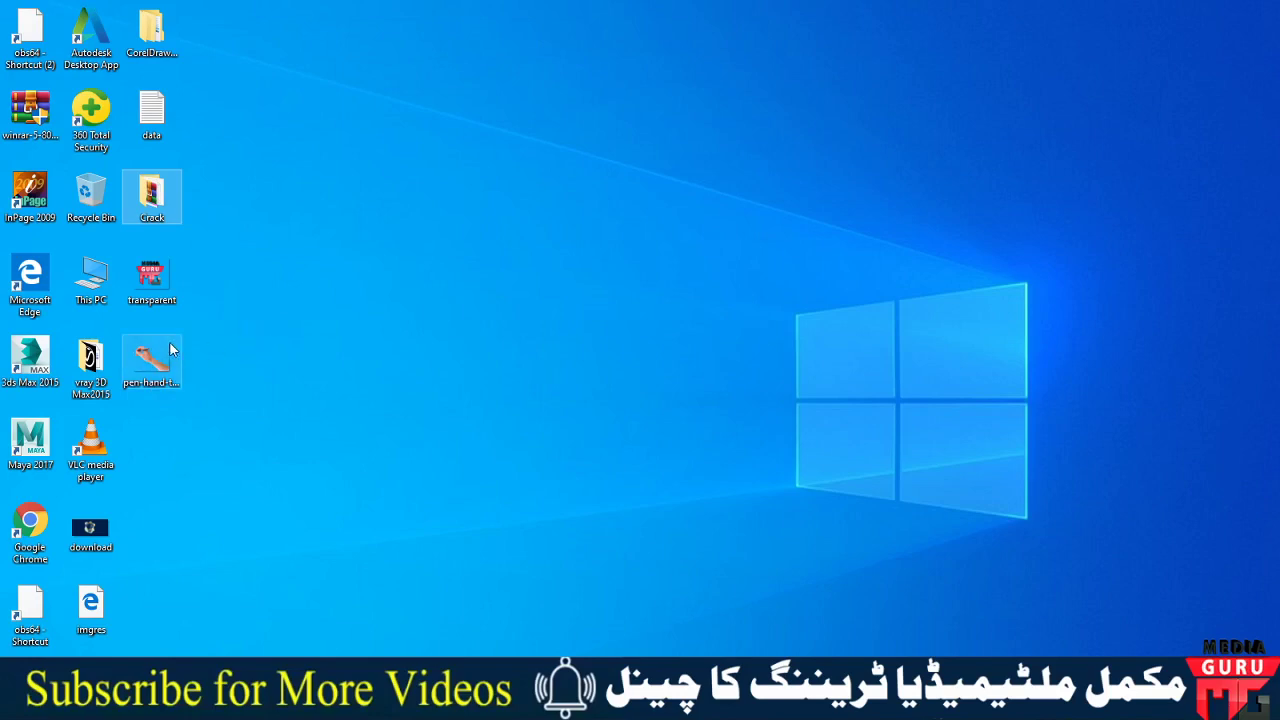
- Drag pen-hand-transparent-10.png from the desktop into Comp 1 as the top layer above logo and bg
left_click_drag(162, 362, 520, 436)
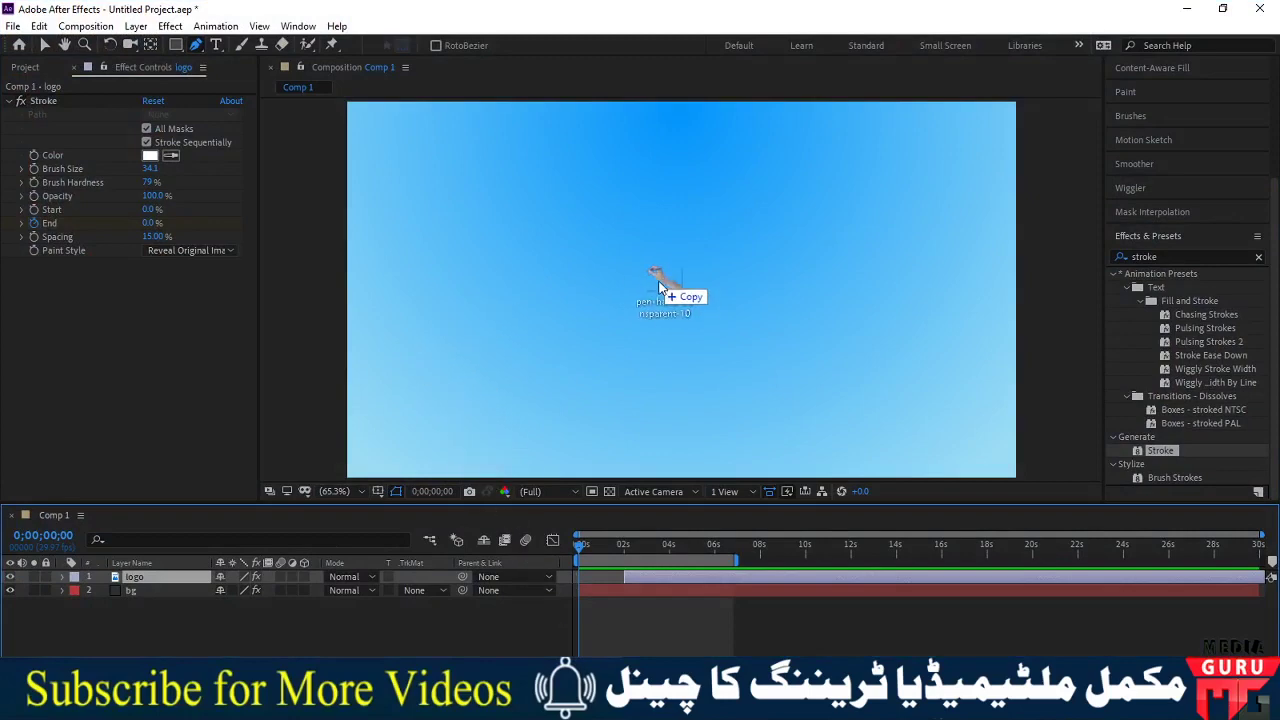
left_click_drag(562, 561, 682, 280)
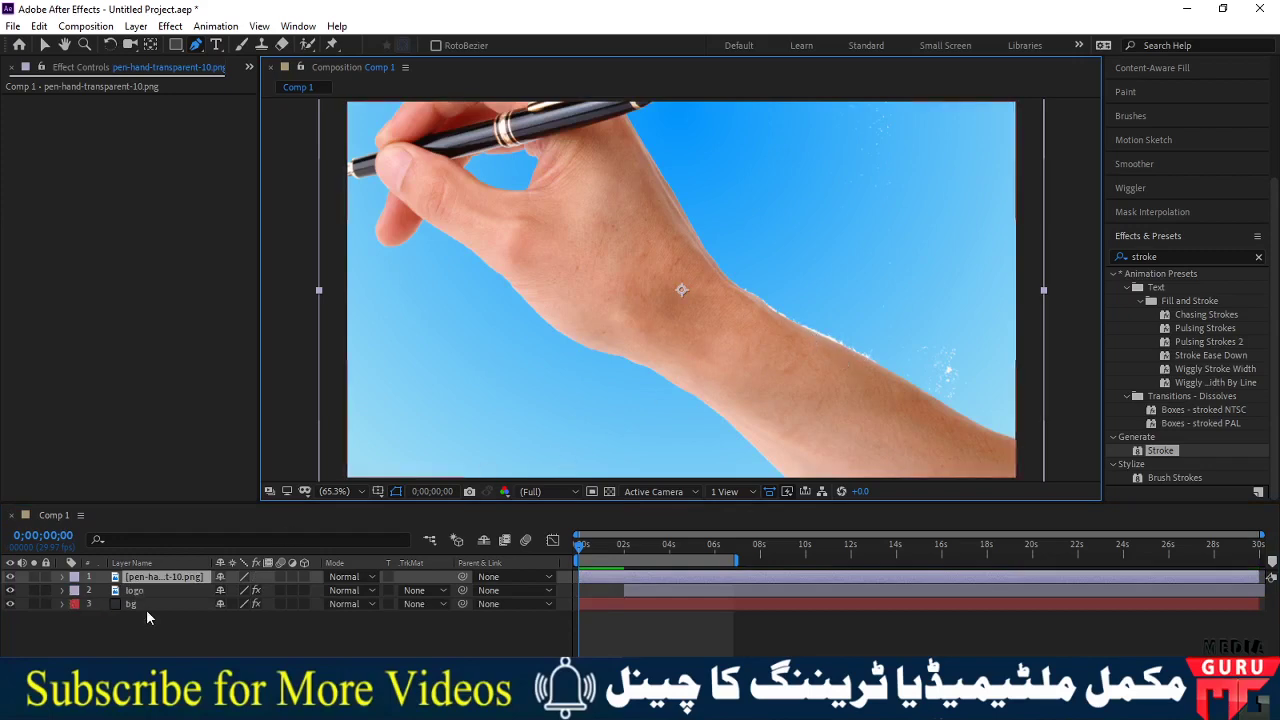
- Reveal the pen-hand layer's Scale and scrub it down to 73%
key("s")
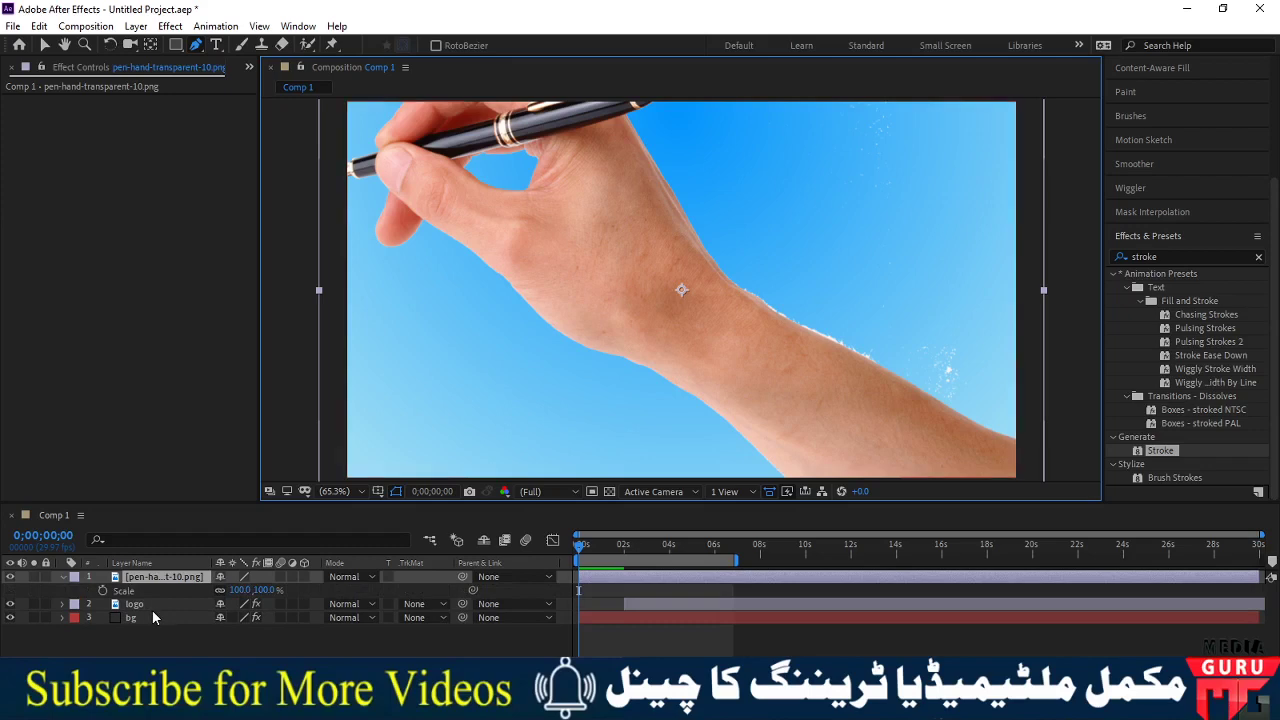
mouse_move(252, 590)
left_mouse_down()
mouse_move(241, 597)
mouse_move(256, 603)
mouse_move(241, 603)
left_mouse_up()
mouse_move(244, 590)
left_mouse_down()
mouse_move(262, 590)
mouse_move(240, 590)
left_mouse_up()
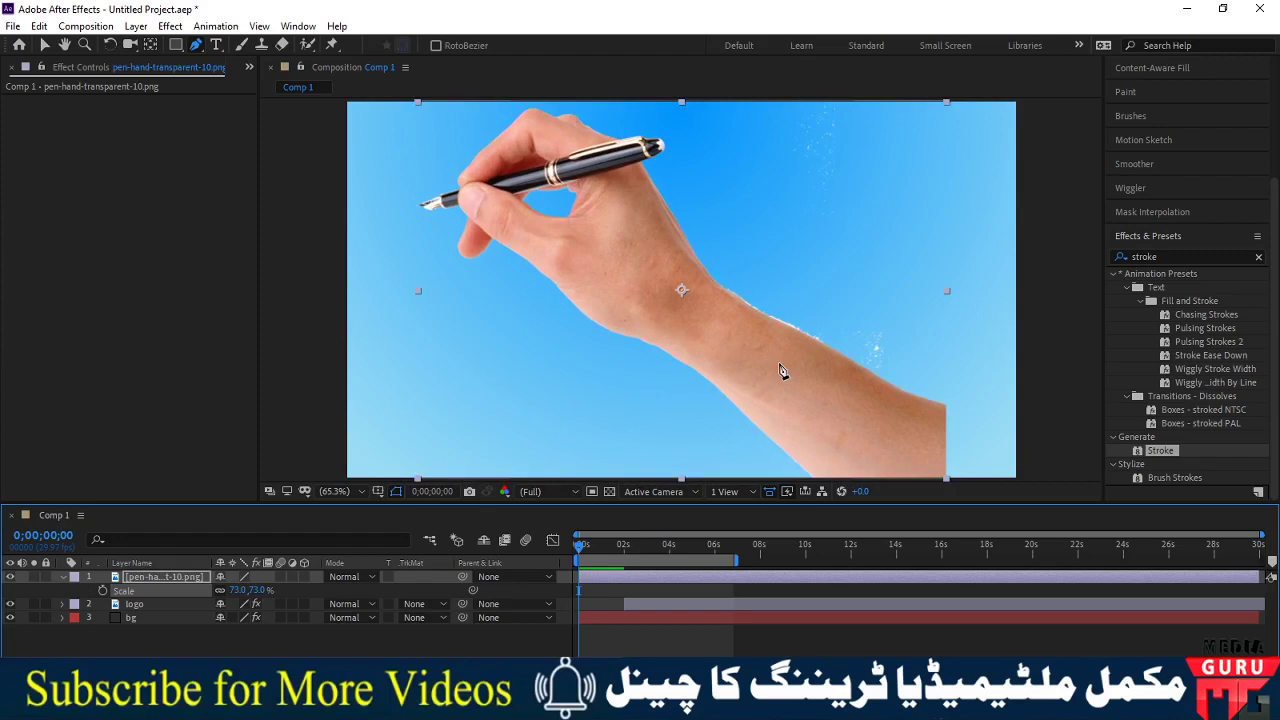
- Replace the old 'stroke' Effects & Presets search with 'chocker' and enlarge the viewer
left_click(1168, 256)
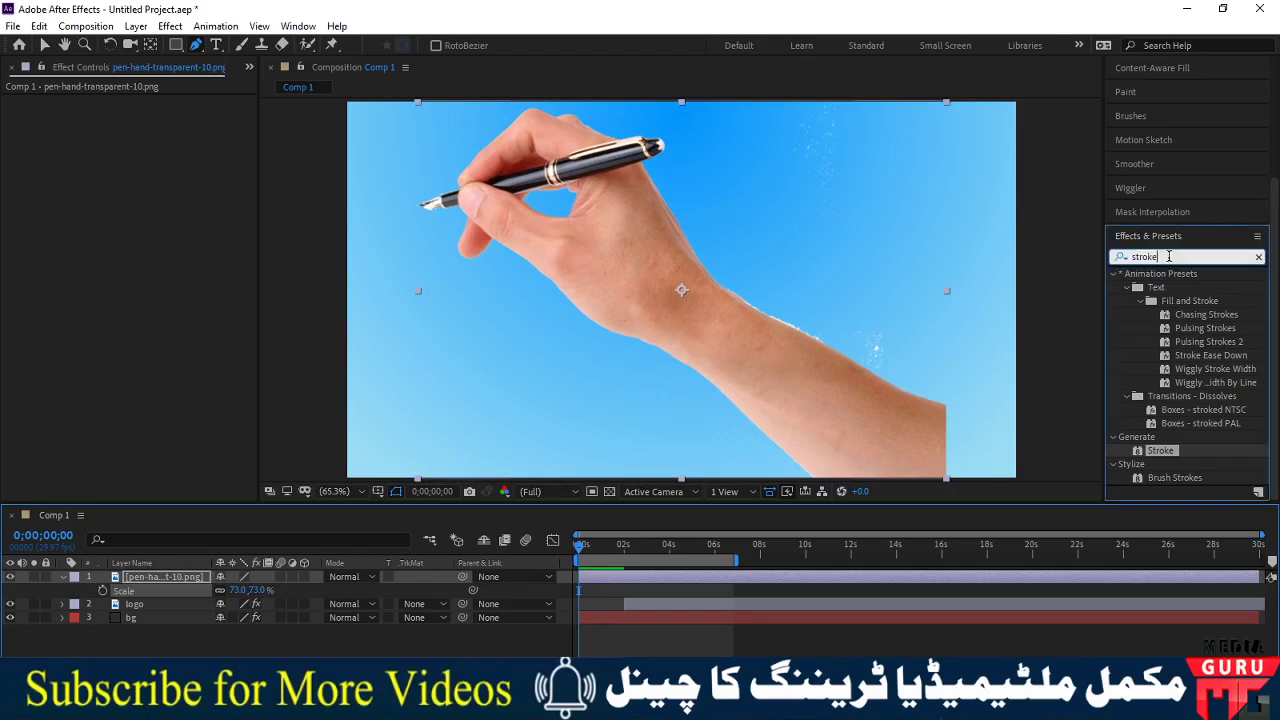
double_click(1168, 256)
type("chocker")
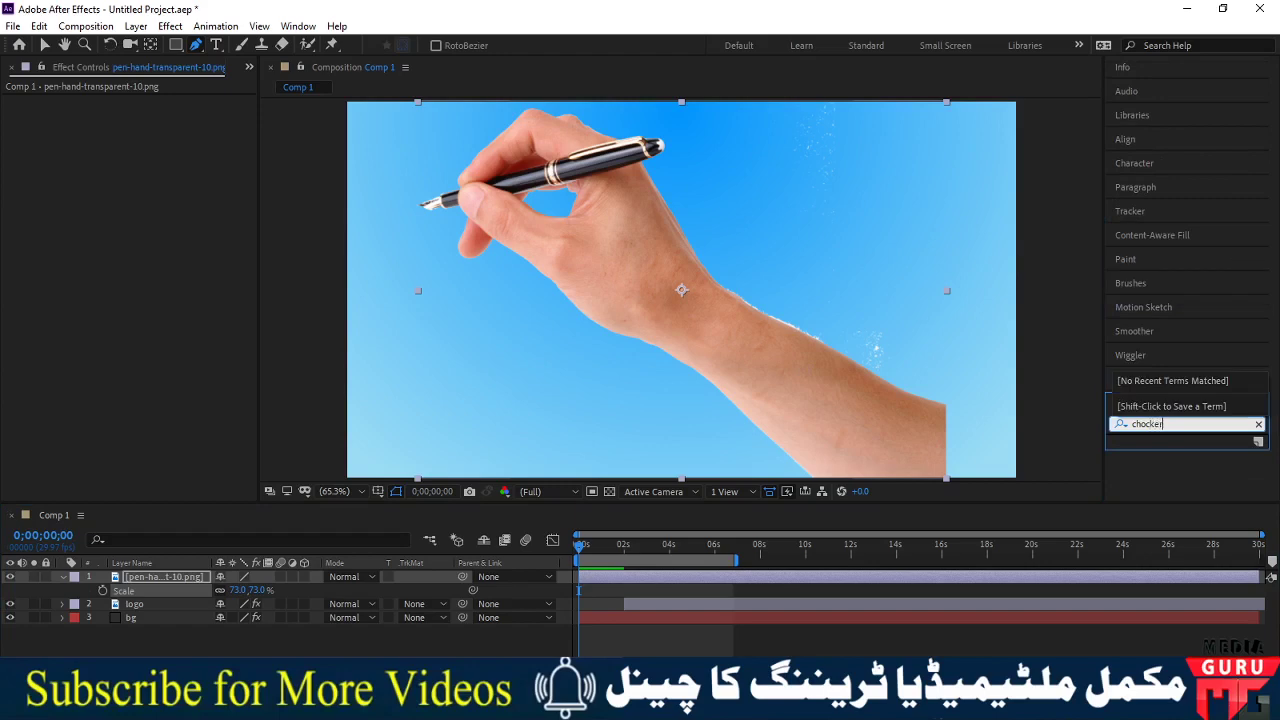
left_click(1191, 424)
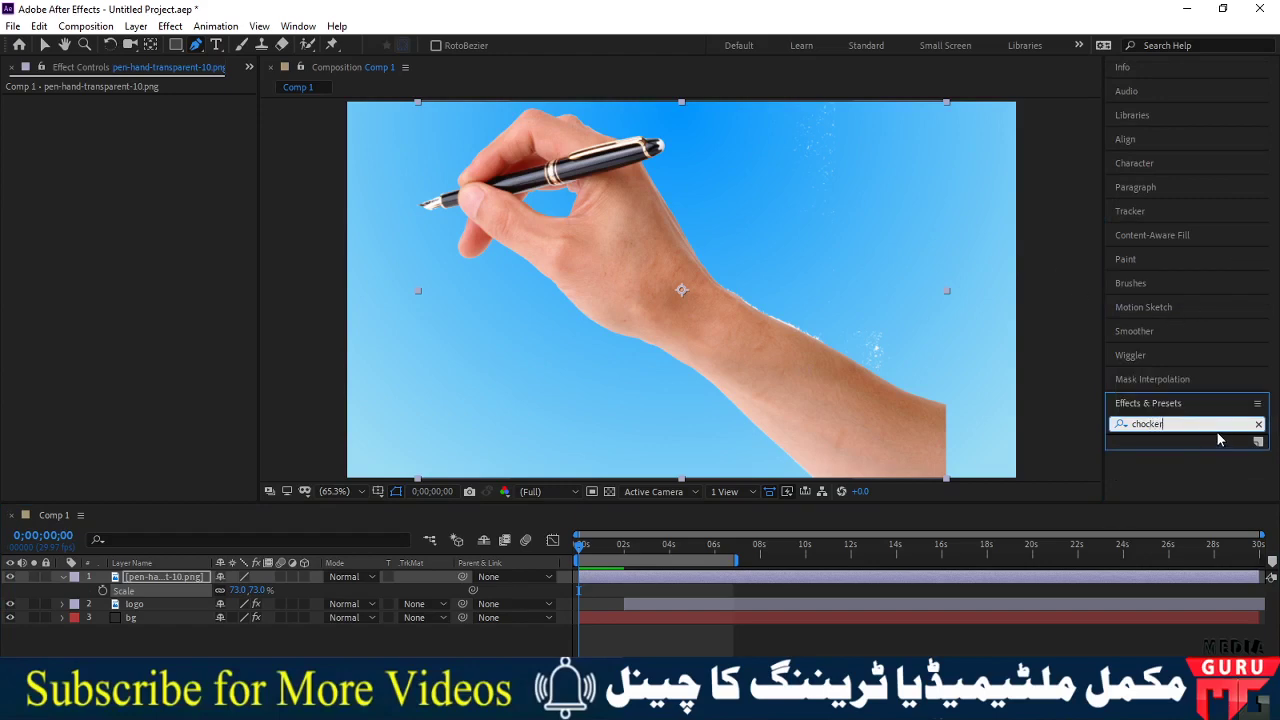
key("Return")
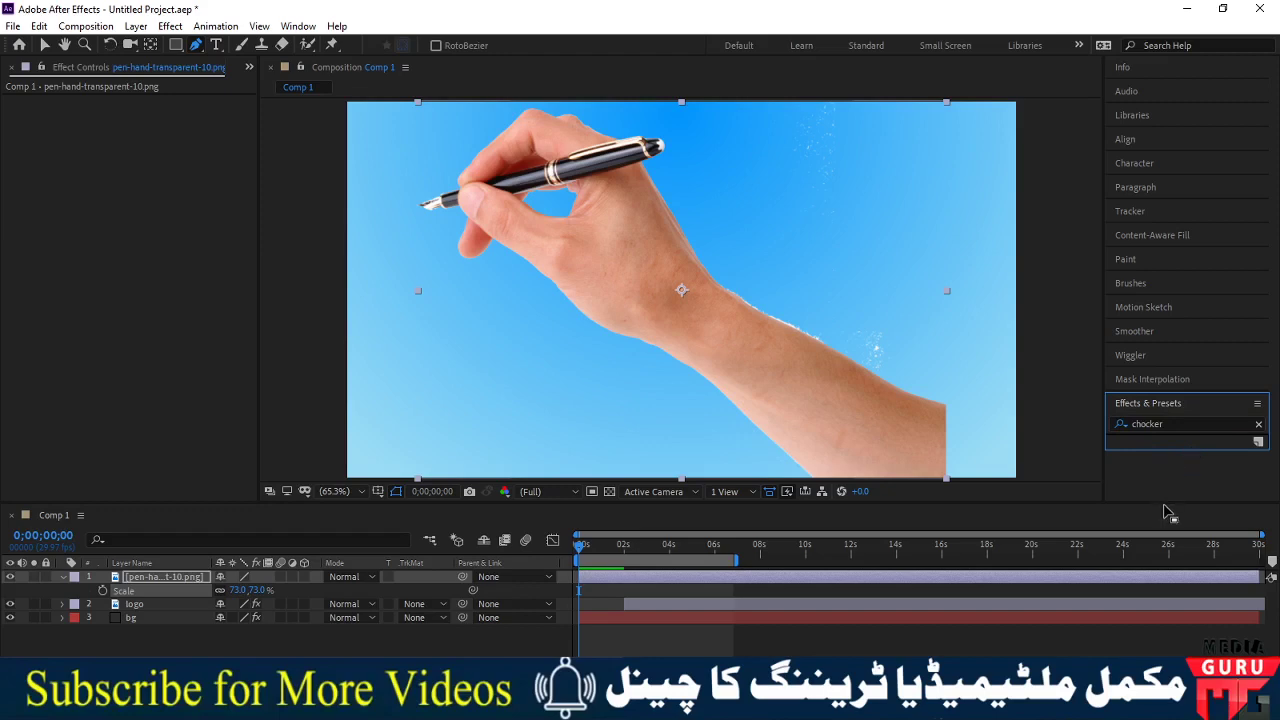
left_click_drag(1170, 512, 1168, 497)
- Search 'cho' and drag Matte Choker onto the pen-hand layer
left_click(1175, 425)
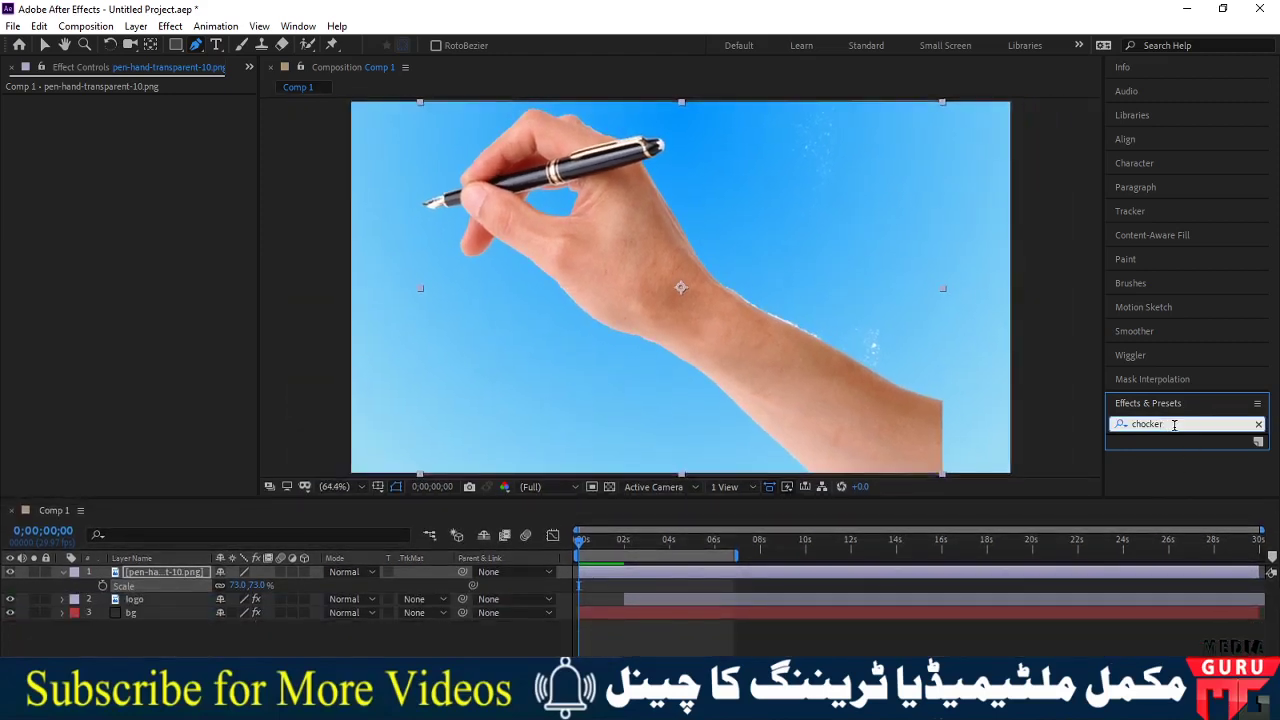
left_click_drag(1175, 425, 1080, 437)
type("c")
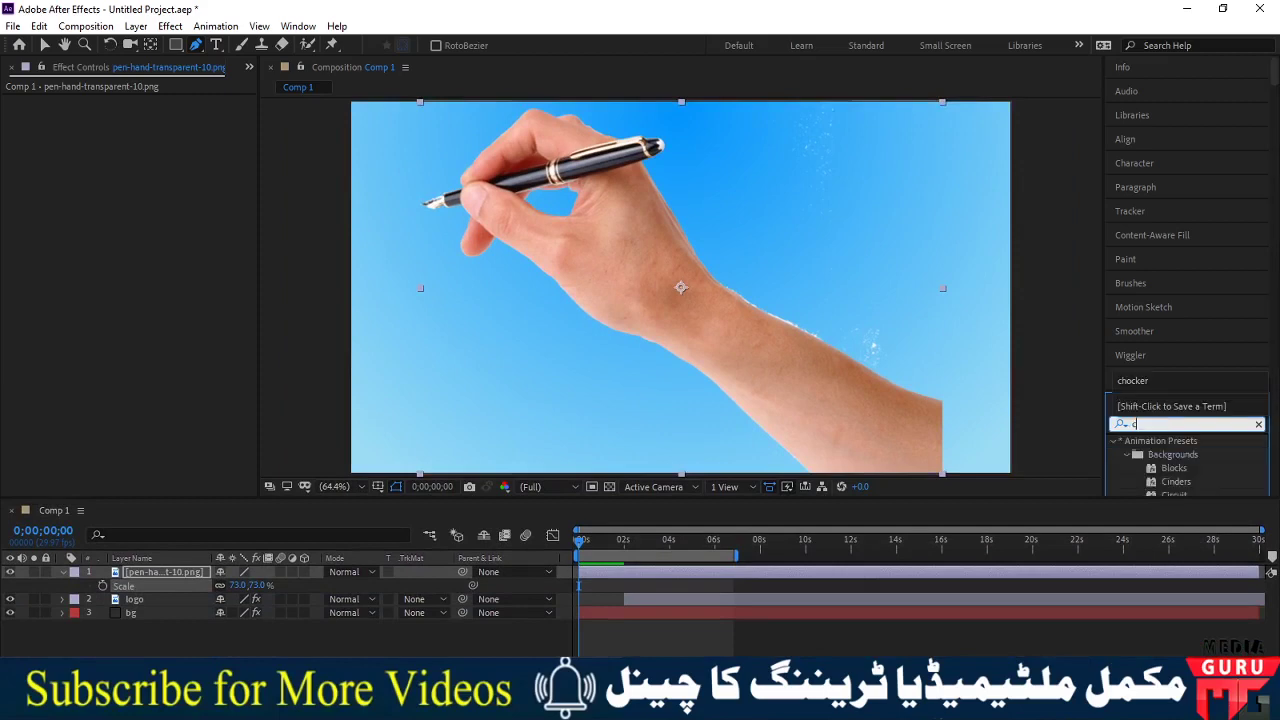
type("ho")
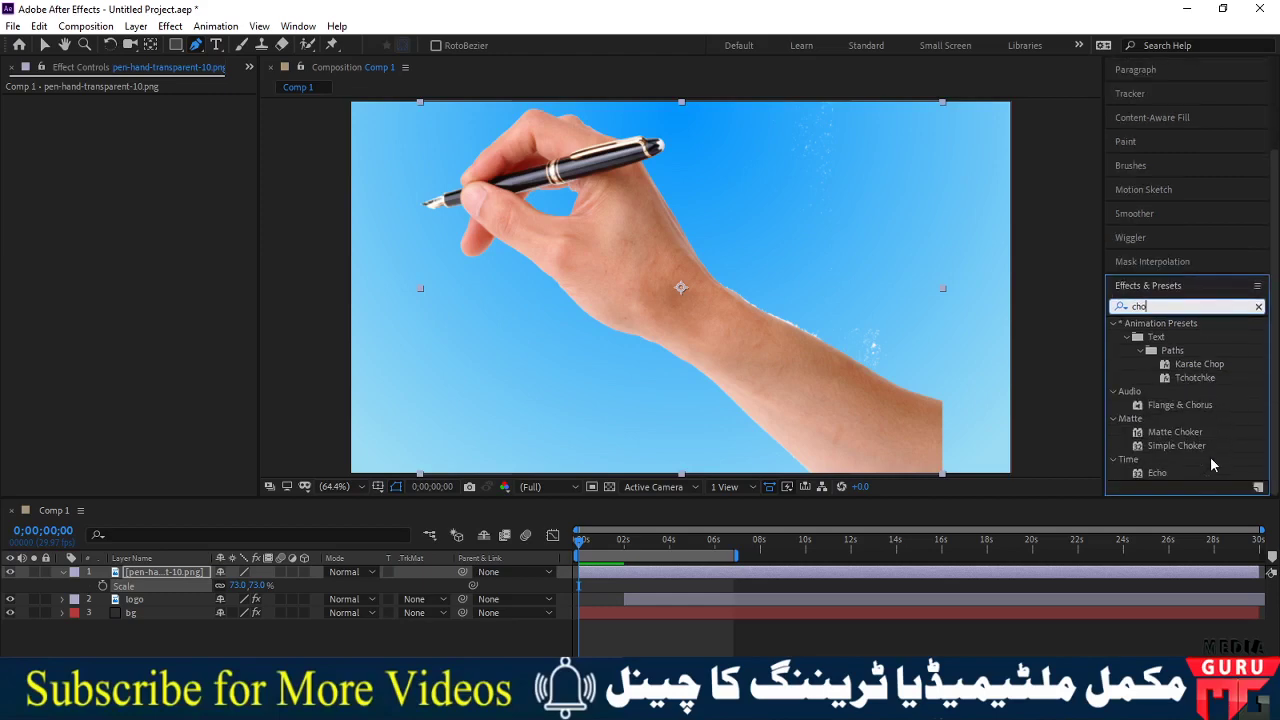
left_click(1165, 433)
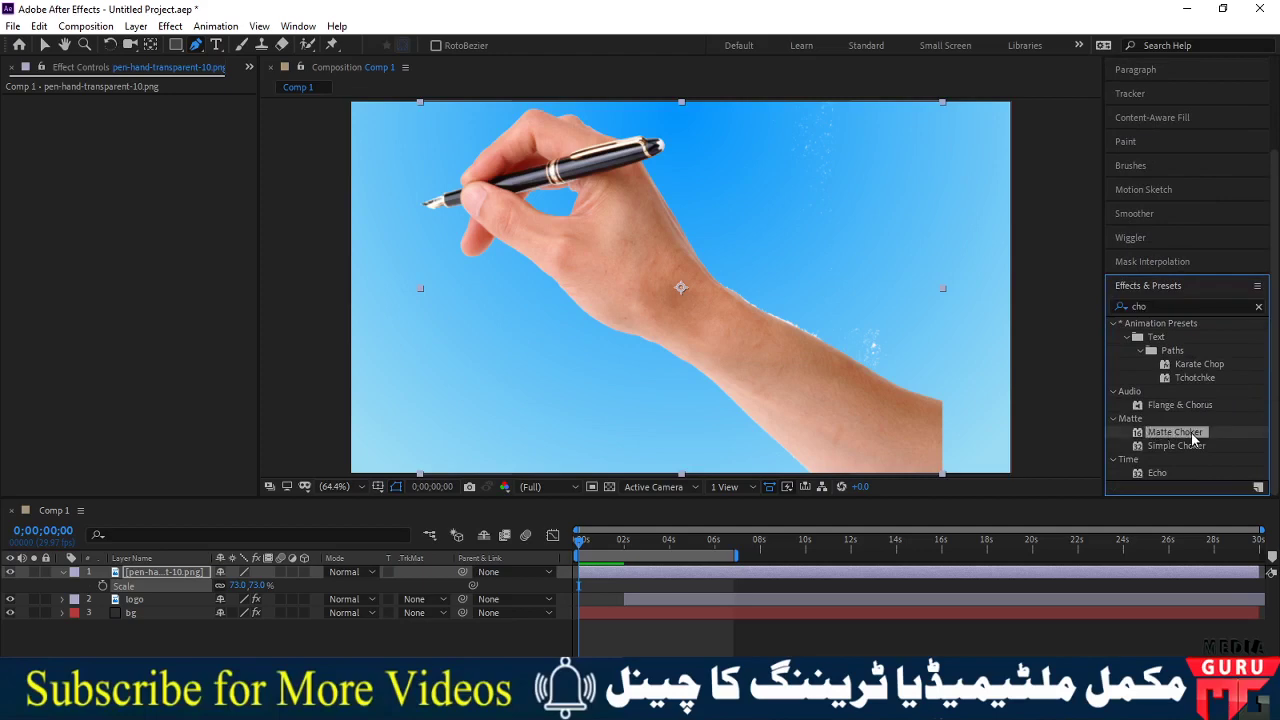
mouse_move(1167, 440)
left_mouse_down()
mouse_move(196, 516)
mouse_move(156, 578)
left_mouse_up()
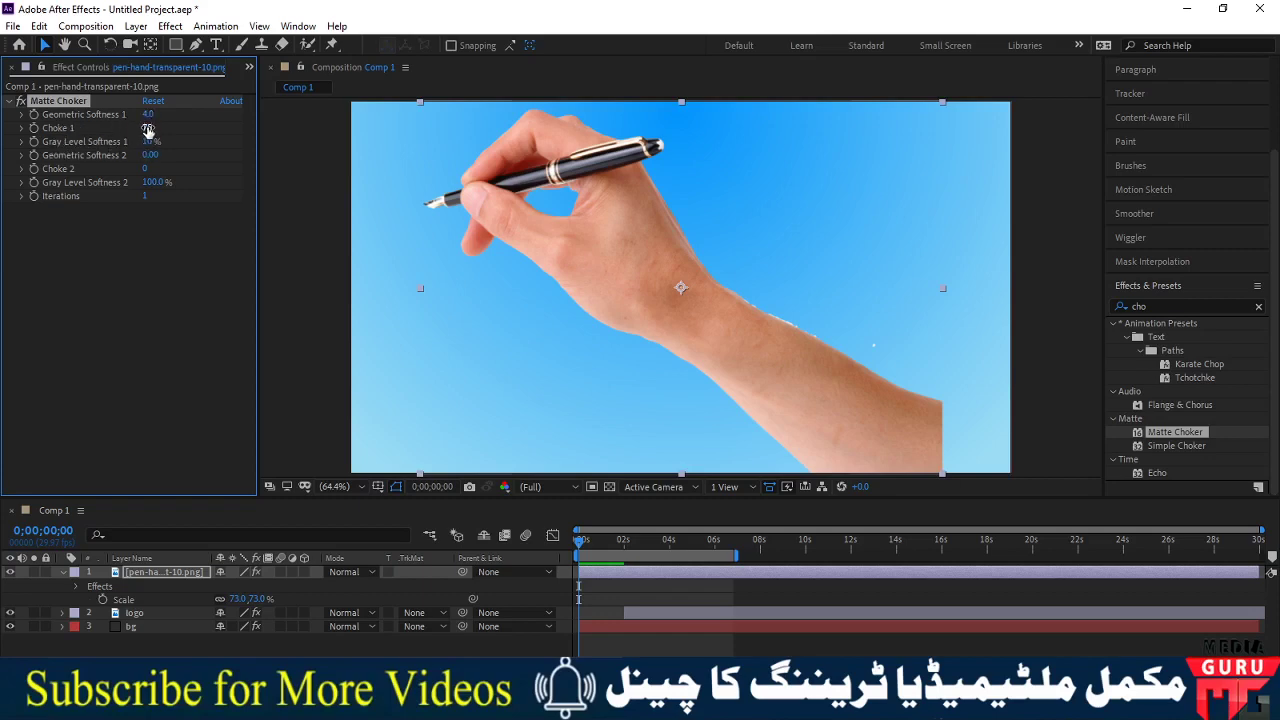
- Set Matte Choker Choke 1 to 116 and Geometric Softness 1 to 8.3, then shift the hand lower-right
mouse_move(148, 127)
left_mouse_down()
mouse_move(176, 133)
mouse_move(5, 165)
mouse_move(319, 148)
mouse_move(296, 164)
left_mouse_up()
left_click_drag(148, 114, 188, 119)
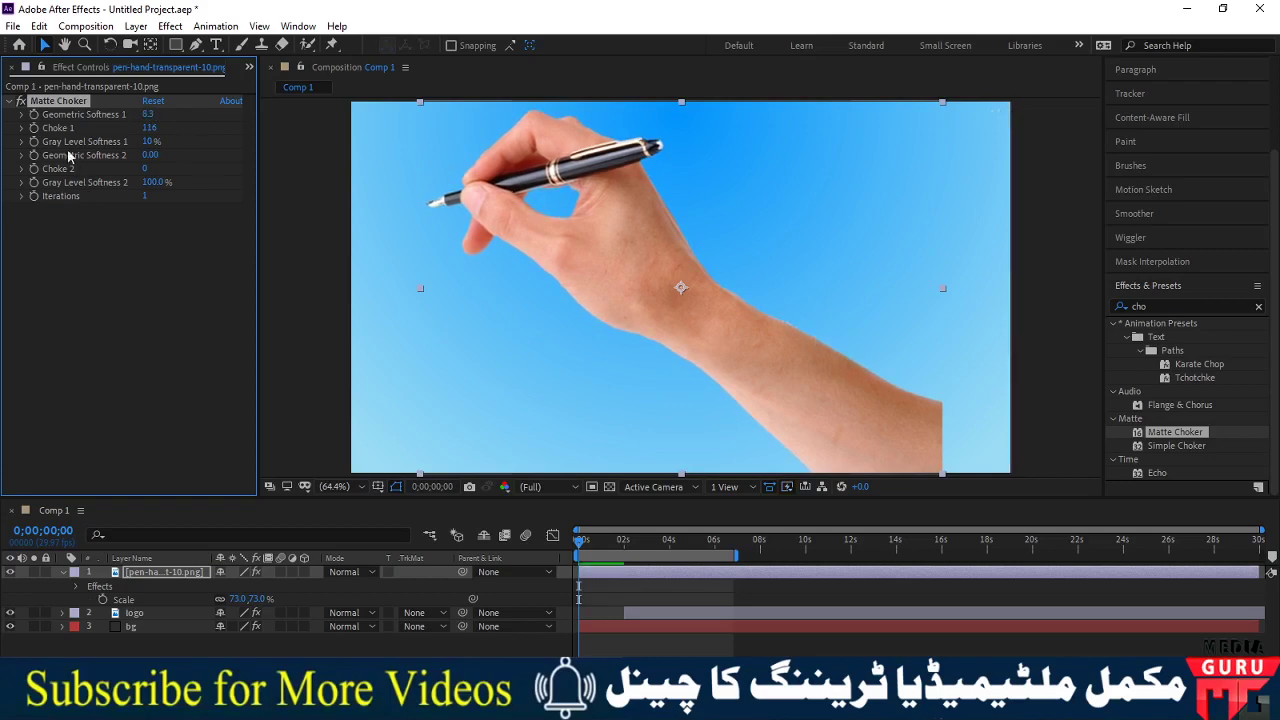
left_click(20, 103)
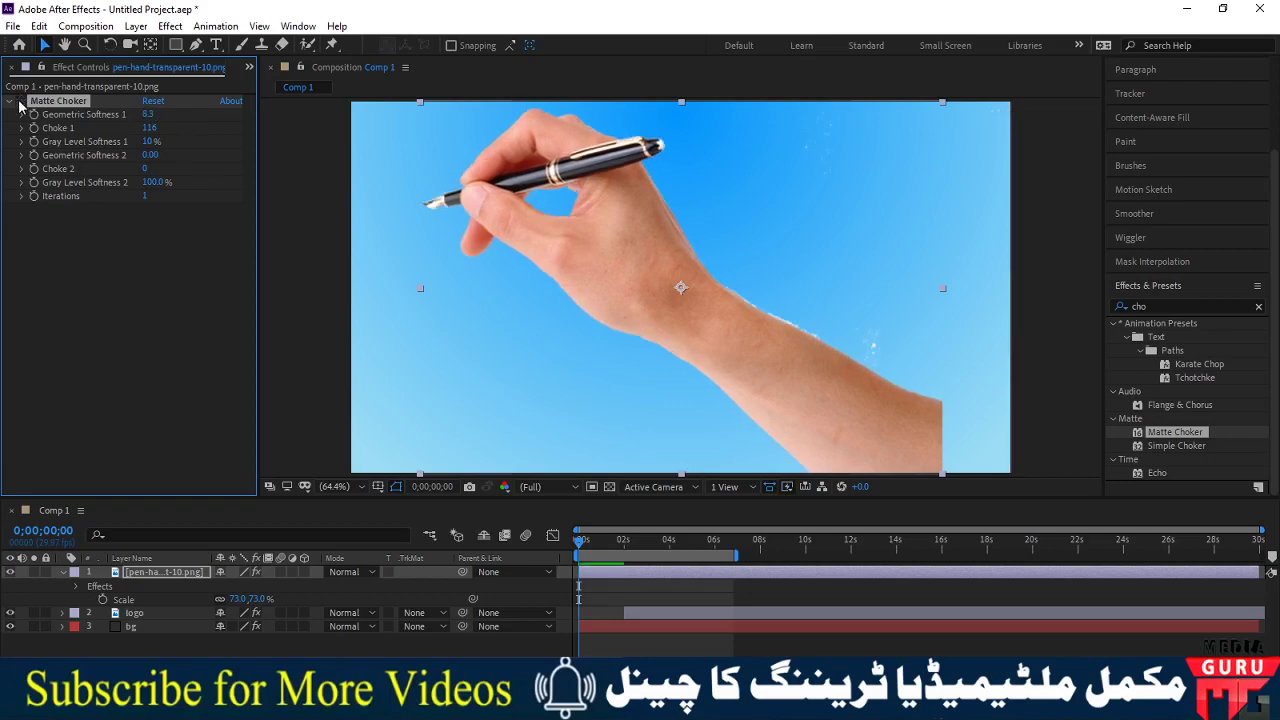
left_click(20, 103)
left_click(20, 103)
left_click(20, 103)
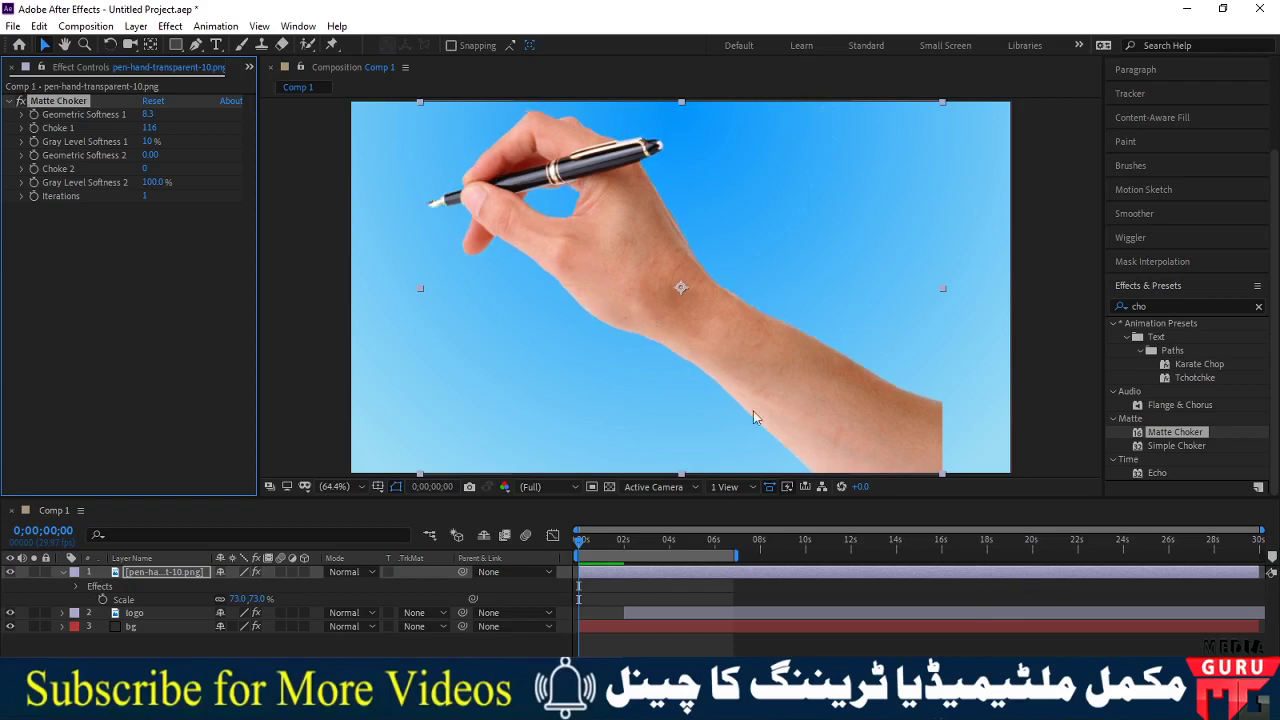
mouse_move(785, 385)
left_mouse_down()
mouse_move(1080, 457)
mouse_move(730, 306)
left_mouse_up()
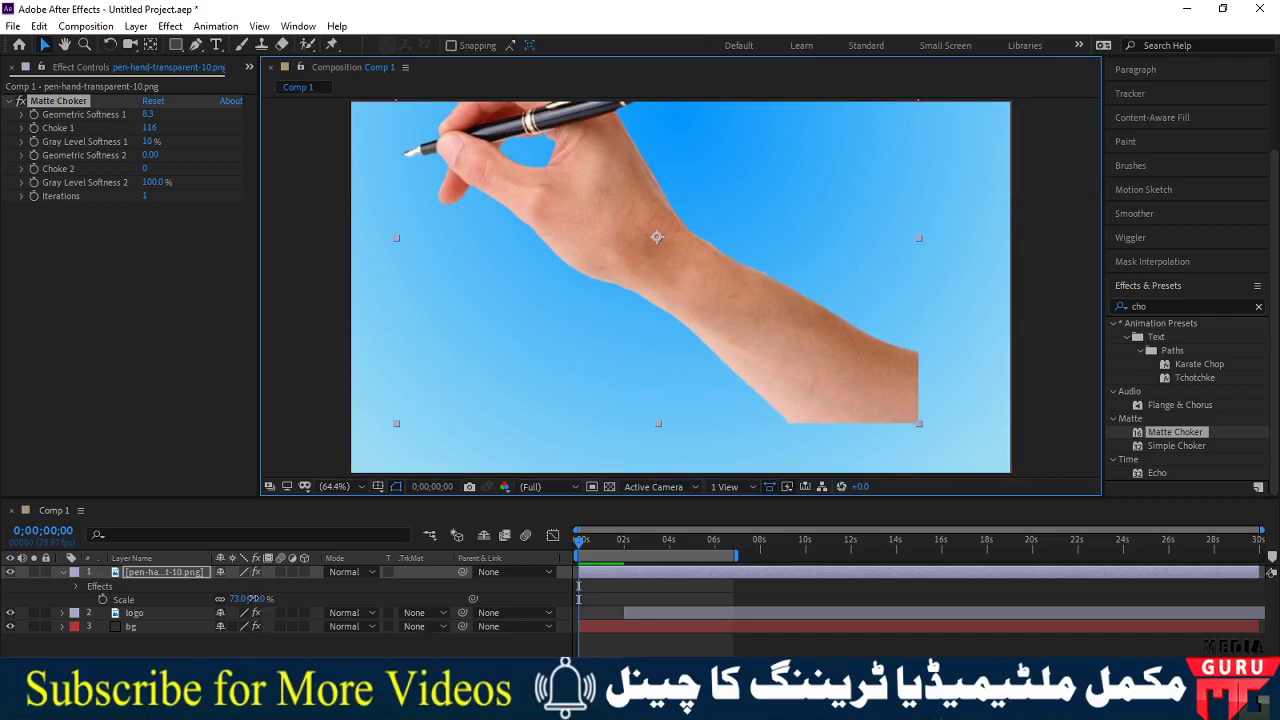
- Scale the hand layer to 87%, move it down-right, and put its anchor point on the pen nib
left_click_drag(254, 600, 268, 600)
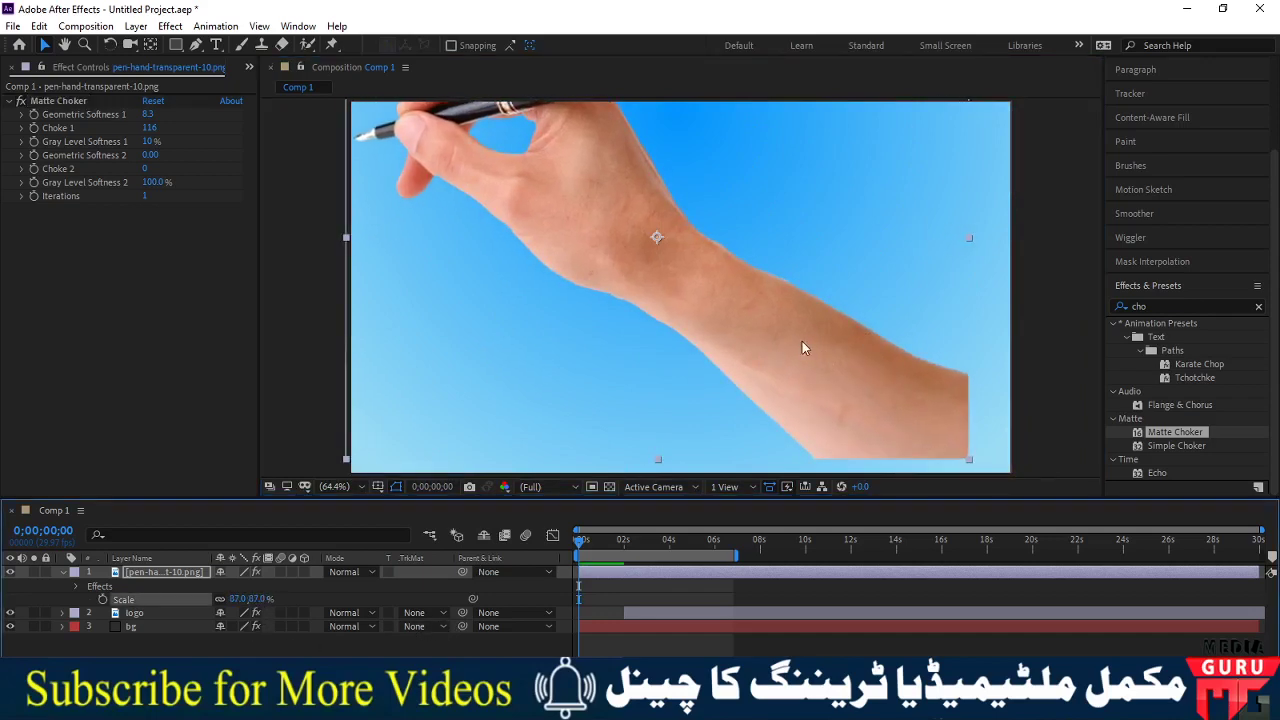
left_click_drag(802, 348, 906, 435)
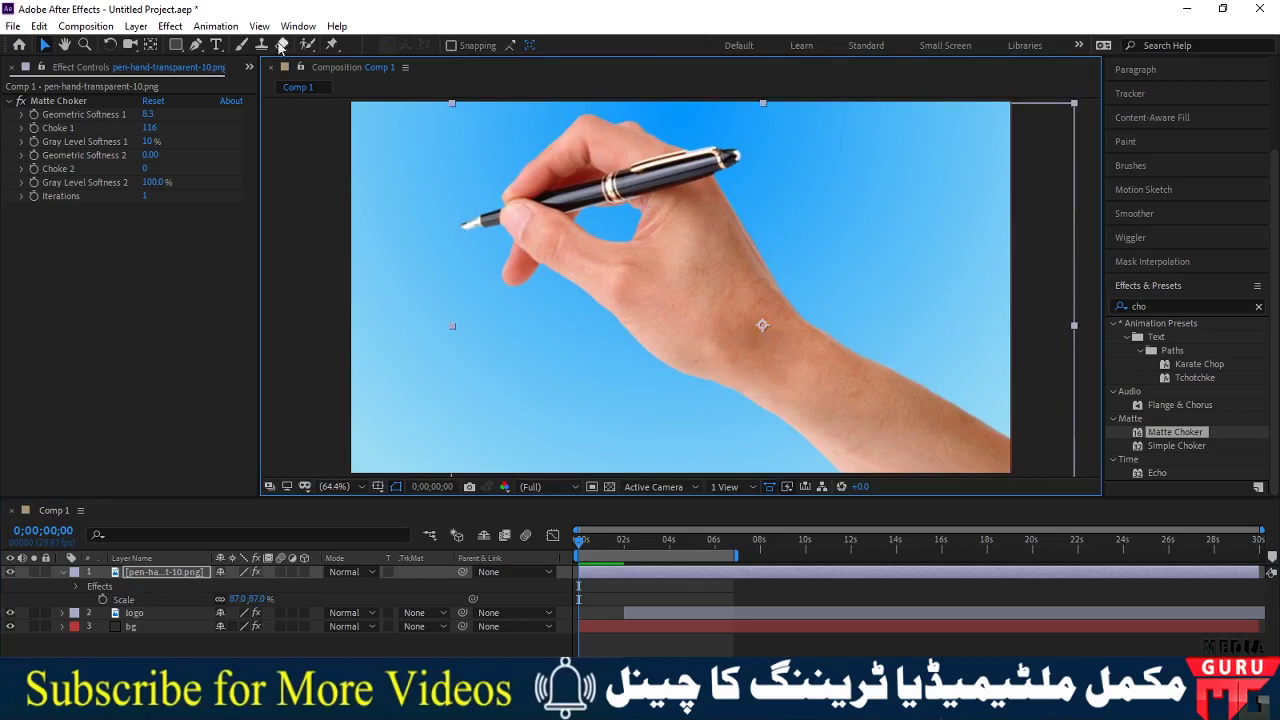
left_click(150, 47)
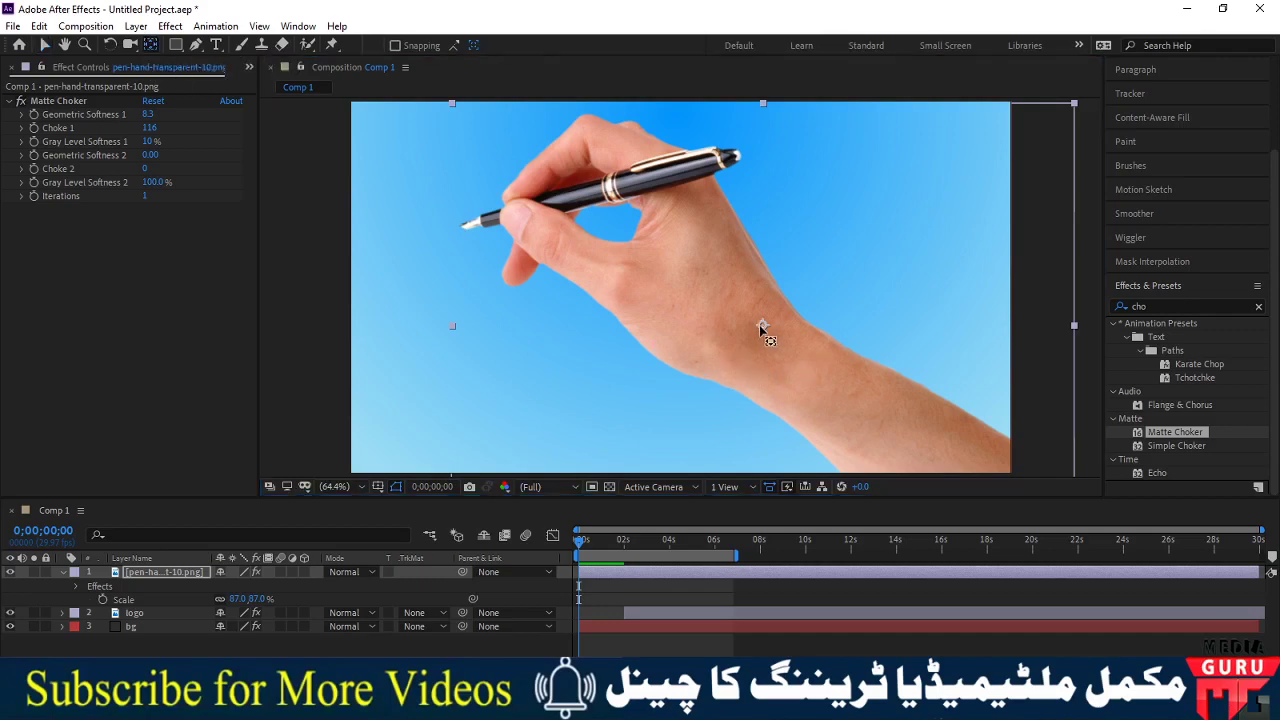
left_click_drag(761, 327, 460, 229)
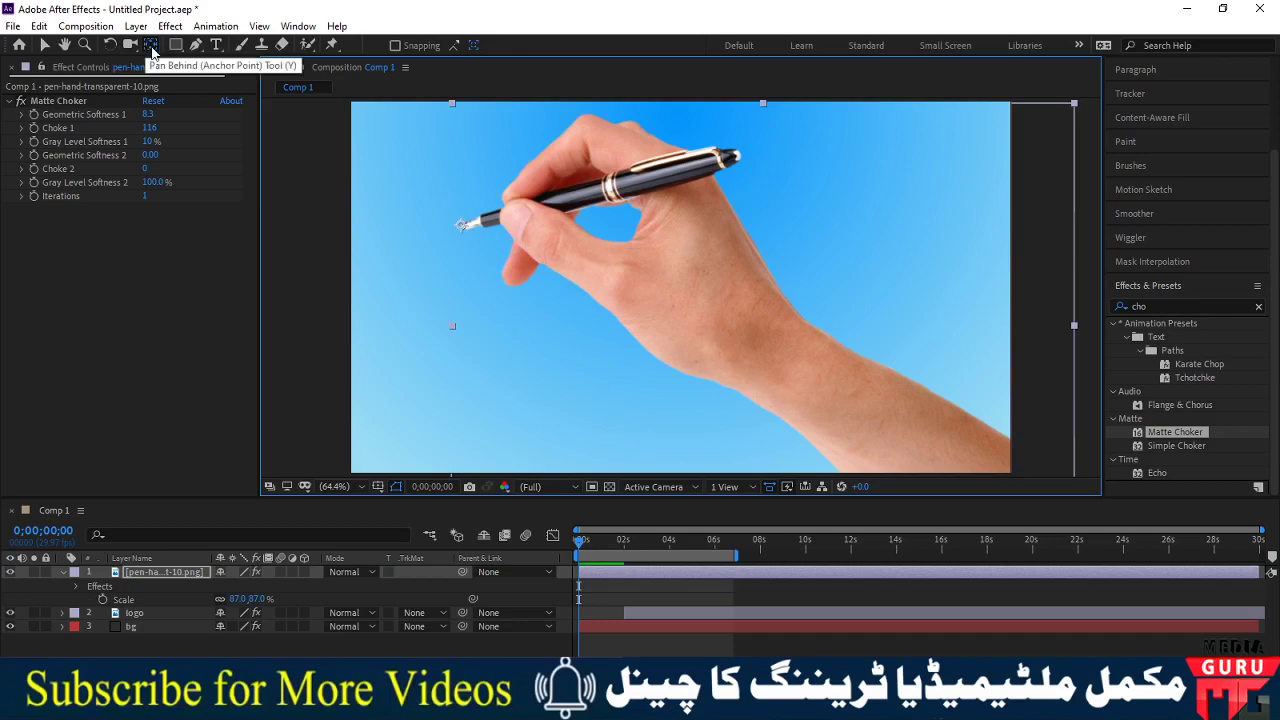
left_click(45, 46)
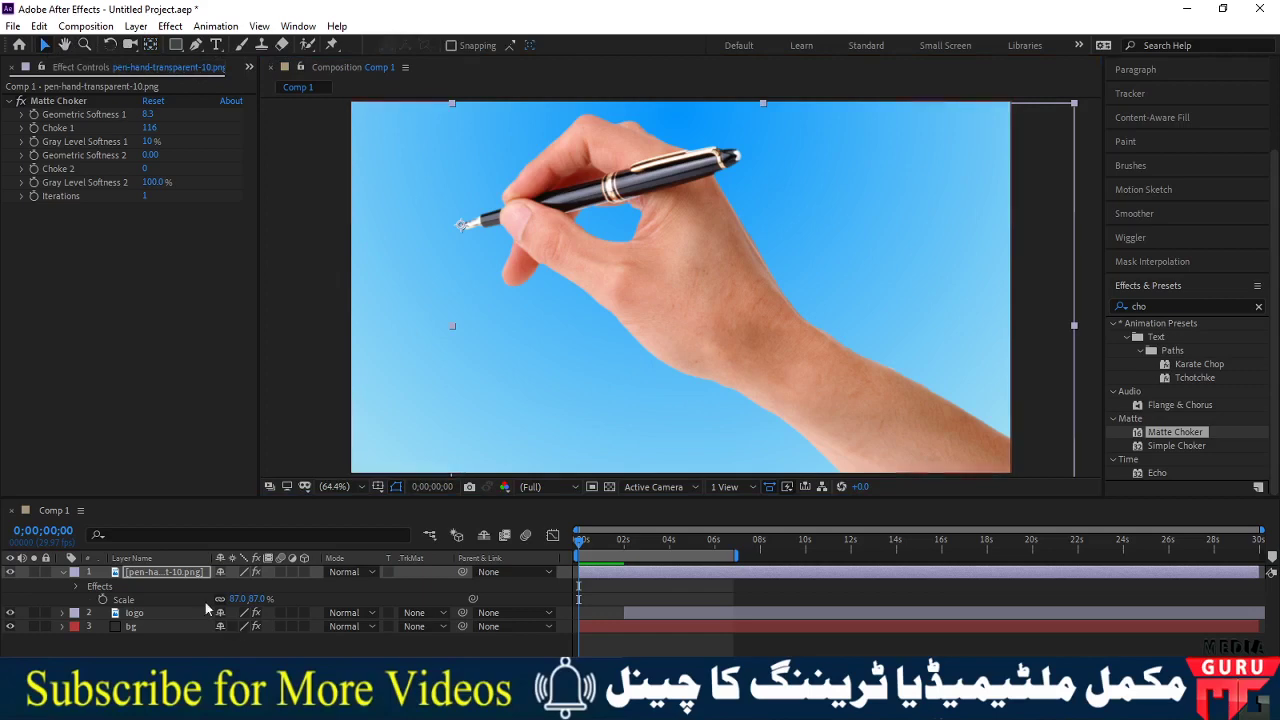
left_click(167, 575)
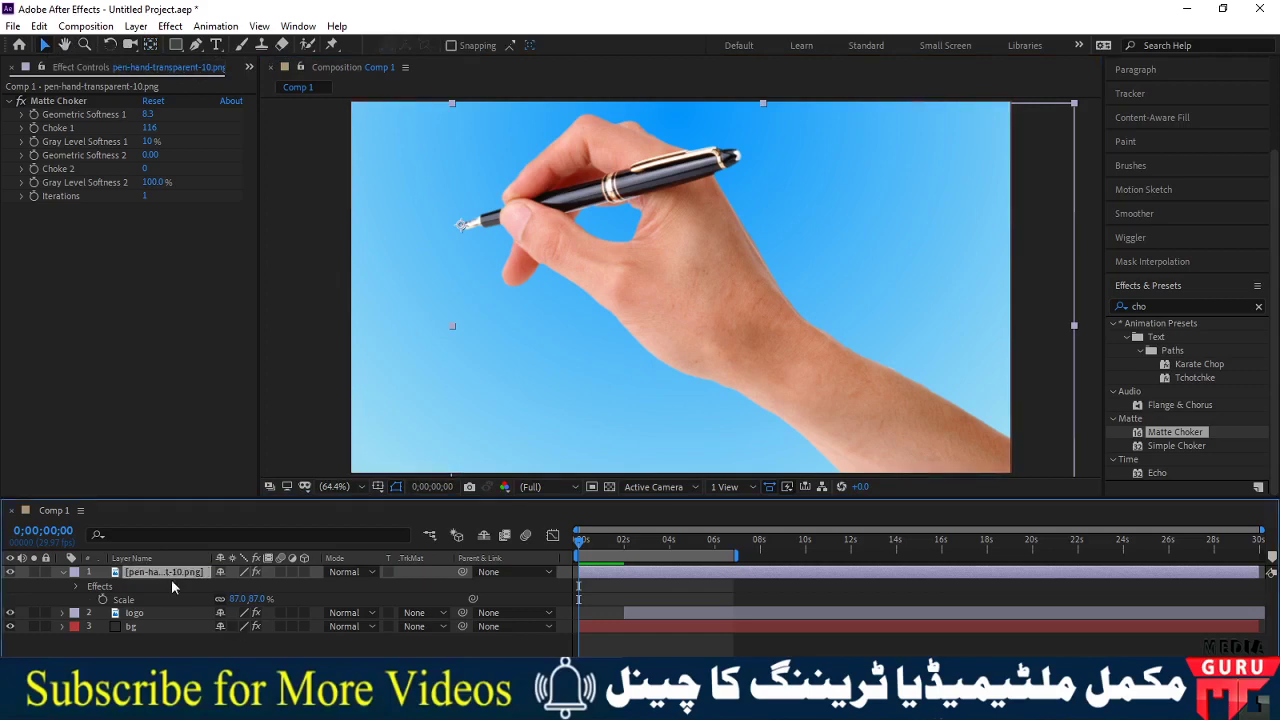
- Try a tilt on the hand layer, revert rotation to 0°, then move it to Position 1333.6, 653.3 off-frame lower right
key("r")
left_click_drag(238, 587, 293, 609)
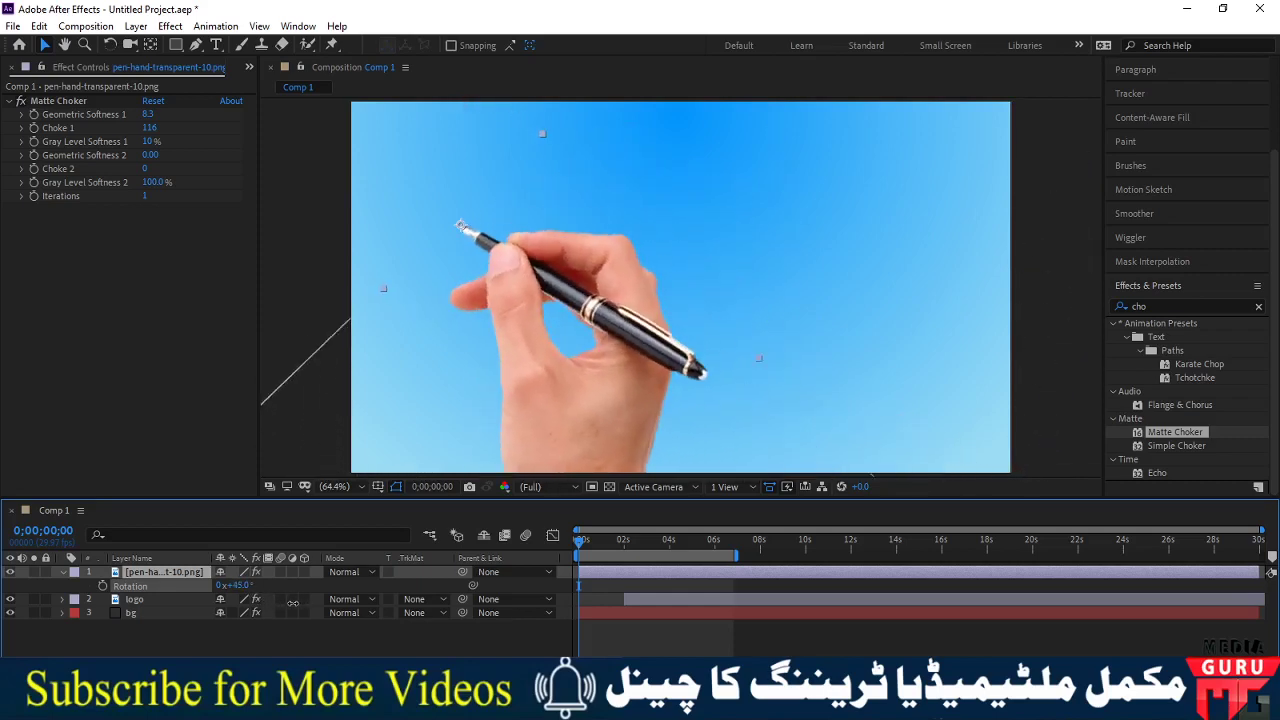
key("ctrl+z")
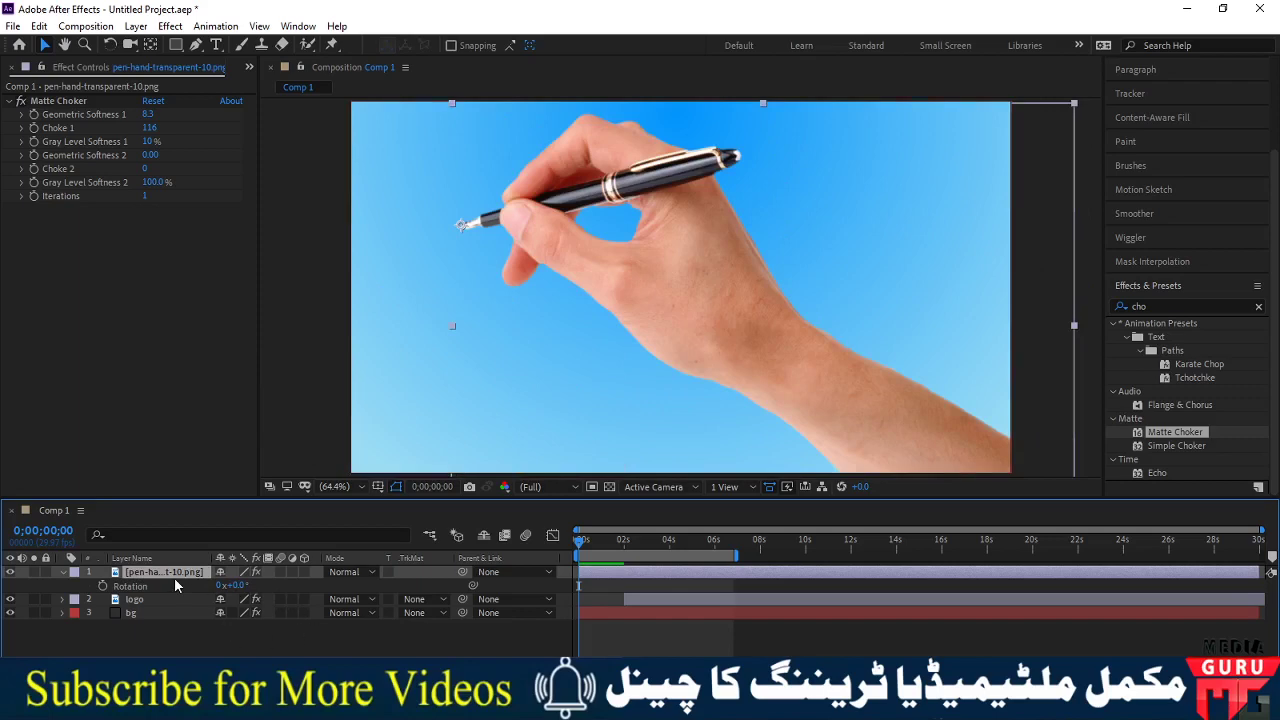
key("p")
mouse_move(736, 338)
left_mouse_down()
mouse_move(1178, 543)
mouse_move(1045, 440)
mouse_move(1109, 454)
left_mouse_up()
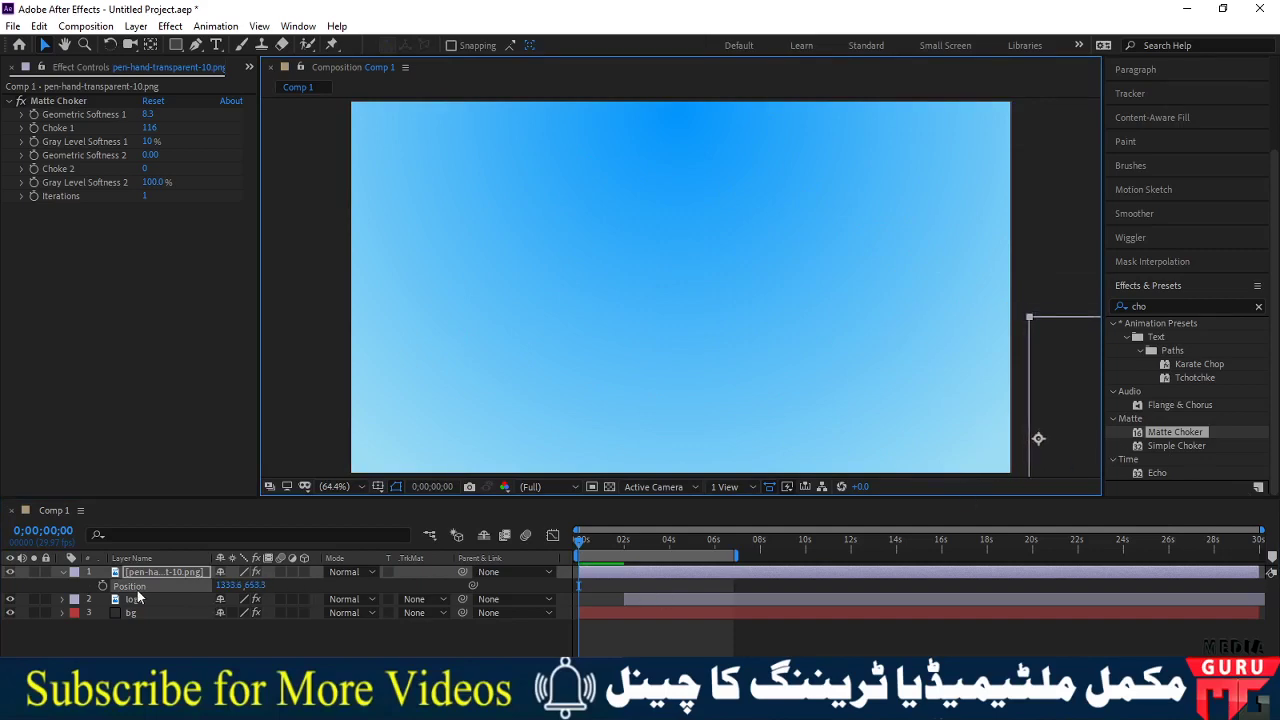
- Keyframe the hand's Position so the pen tip sweeps from the bottom-right corner to the upper left, then back toward centre
left_click(102, 585)
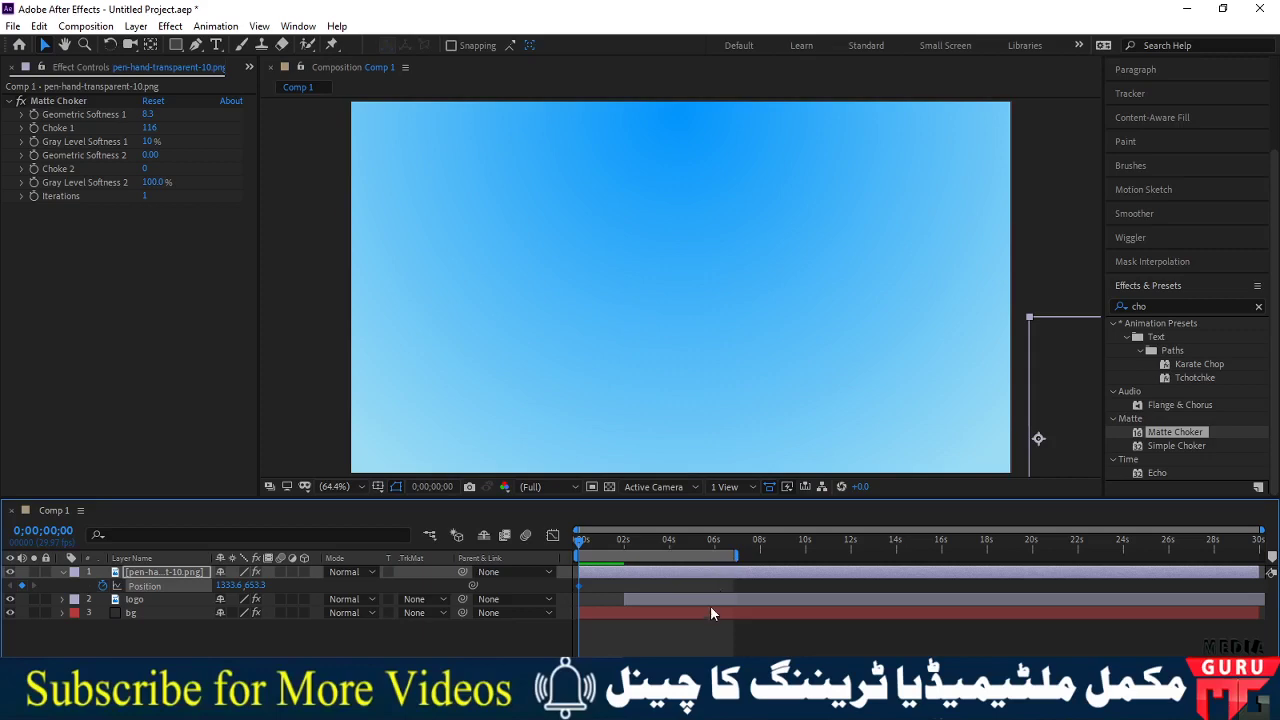
key("Page_Down")
key("Page_Down")
key("Page_Down")
left_click_drag(1050, 390, 978, 360)
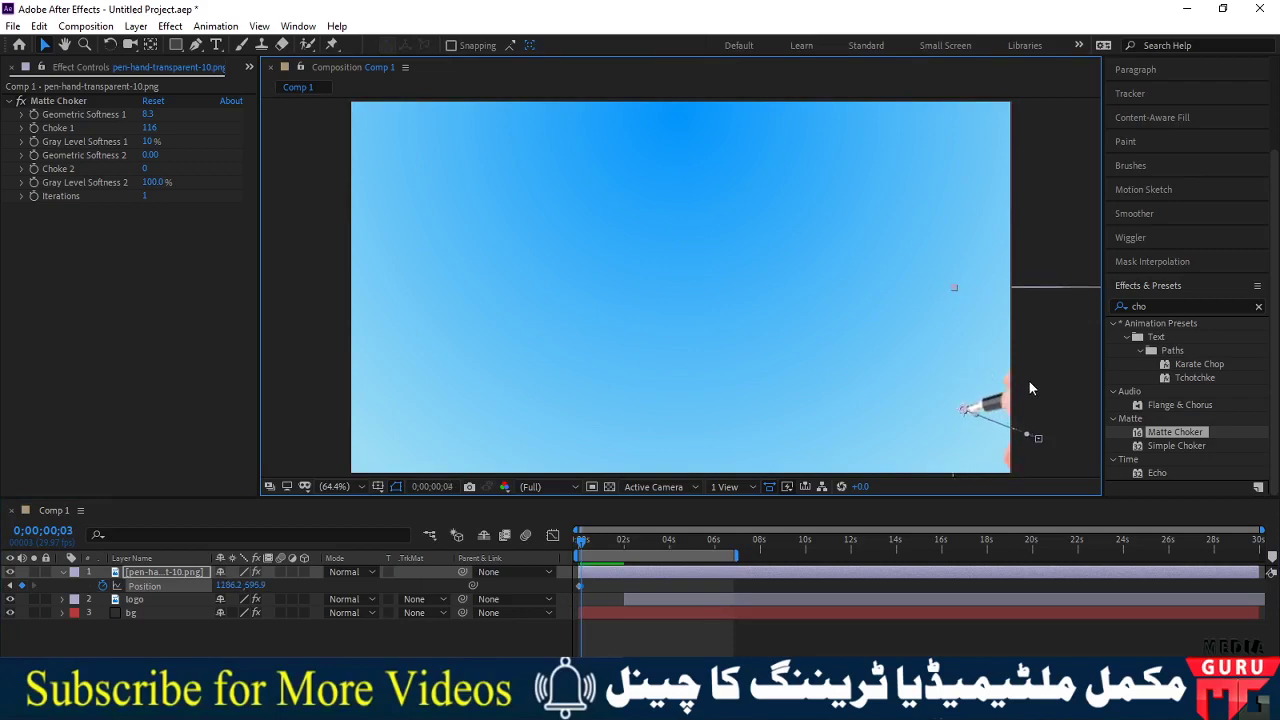
key("Page_Down")
key("Page_Down")
left_click_drag(1041, 378, 1003, 375)
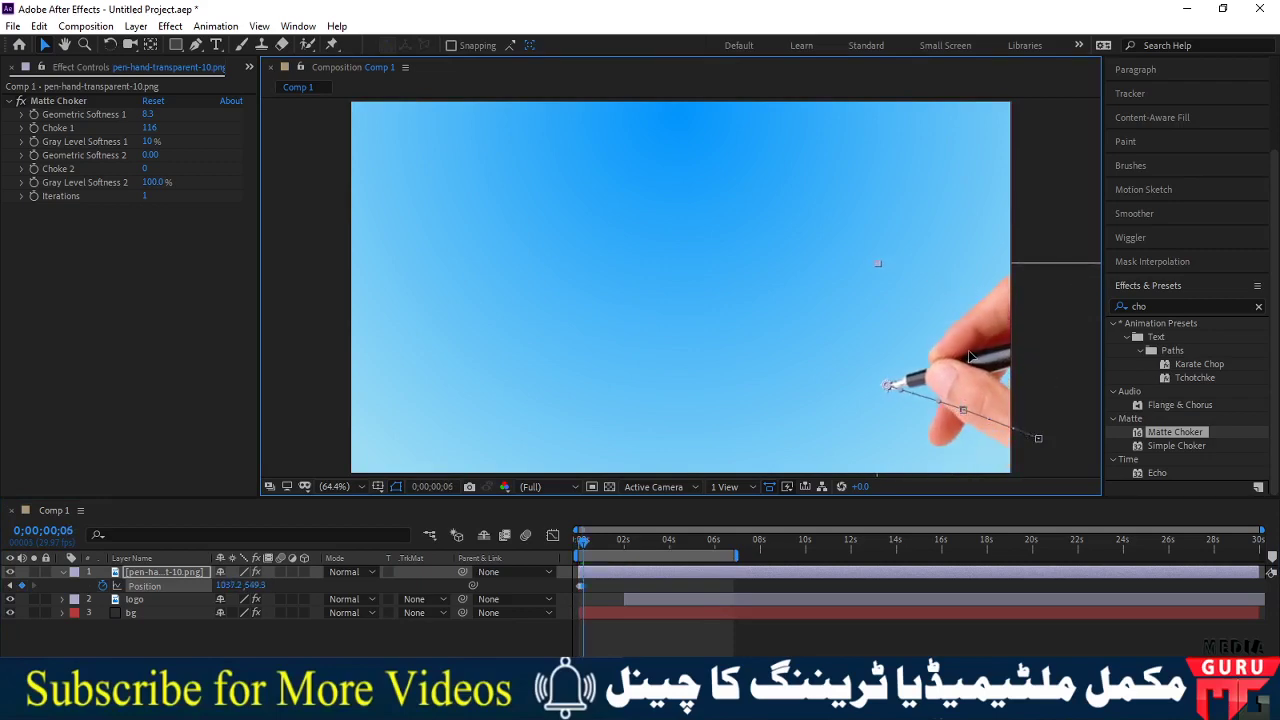
key("Page_Down")
key("Page_Down")
key("Page_Down")
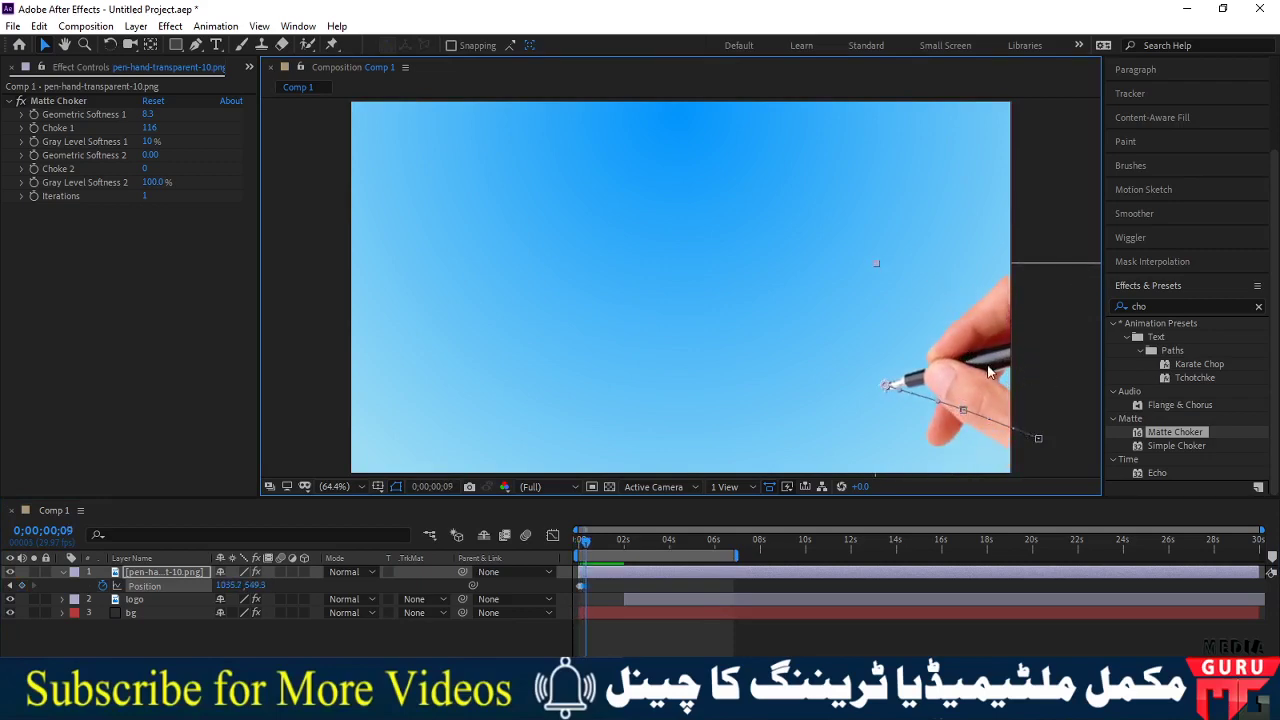
mouse_move(1008, 370)
left_mouse_down()
mouse_move(905, 365)
mouse_move(827, 323)
mouse_move(881, 334)
mouse_move(774, 292)
mouse_move(711, 298)
mouse_move(617, 240)
left_mouse_up()
key("Page_Down")
key("Page_Down")
key("Page_Down")
key("Page_Down")
key("Page_Down")
key("Page_Down")
key("Page_Down")
key("Page_Down")
key("Page_Down")
key("Page_Down")
key("Page_Down")
key("Page_Down")
key("Page_Down")
key("Page_Down")
key("Page_Down")
key("Page_Down")
key("Page_Down")
key("Page_Down")
key("Page_Down")
key("Page_Down")
key("Page_Down")
key("Page_Down")
key("Page_Down")
key("Page_Down")
key("Page_Down")
key("Page_Down")
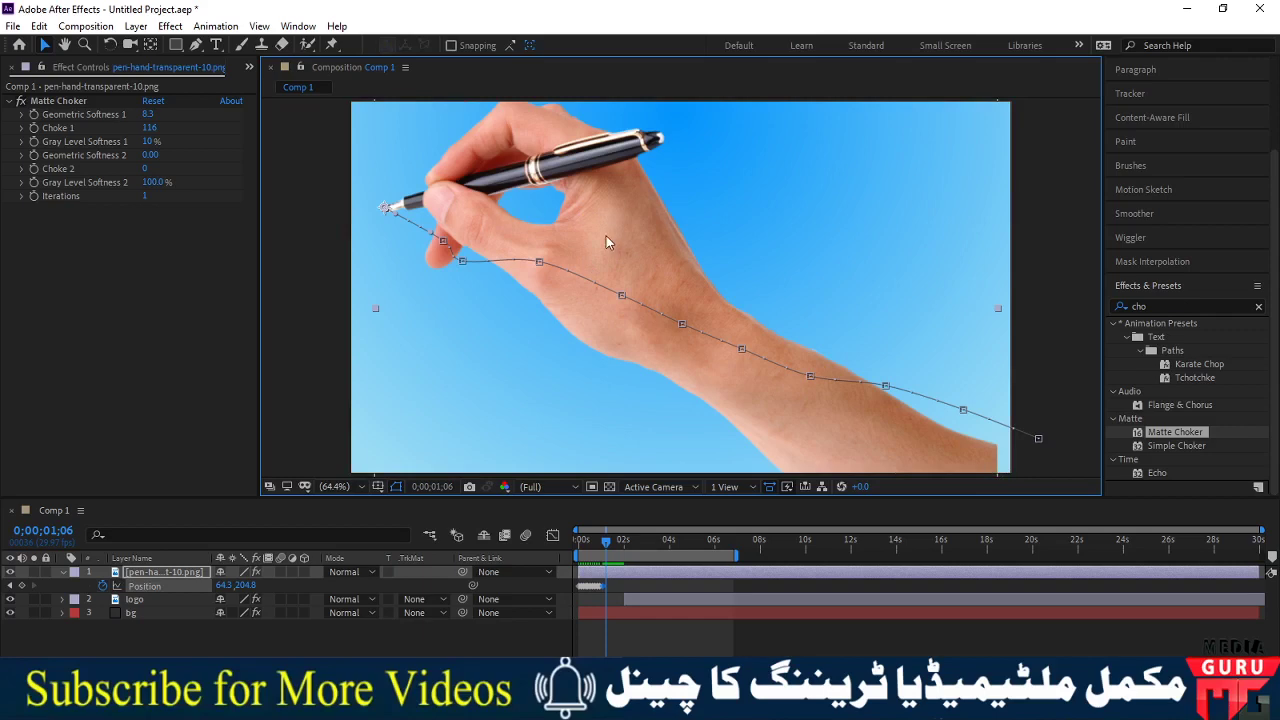
mouse_move(607, 241)
left_mouse_down()
mouse_move(648, 240)
mouse_move(784, 297)
left_mouse_up()
key("Page_Down")
key("Page_Down")
key("Page_Down")
key("Page_Down")
key("Page_Down")
key("Page_Down")
key("Page_Down")
key("Page_Down")
key("Page_Down")
key("Page_Down")
key("Page_Down")
key("Page_Down")
key("Page_Down")
key("Page_Down")
key("Page_Down")
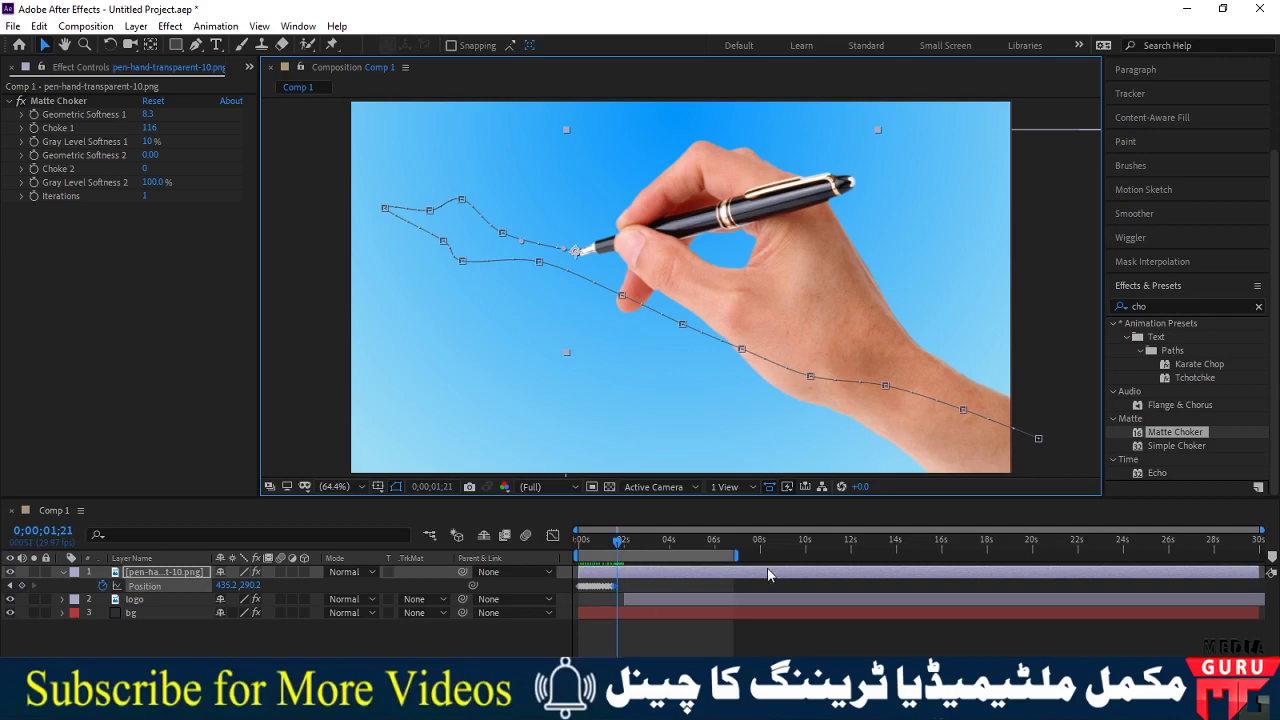
- Zoom the timeline in to frame level
left_click(1252, 531)
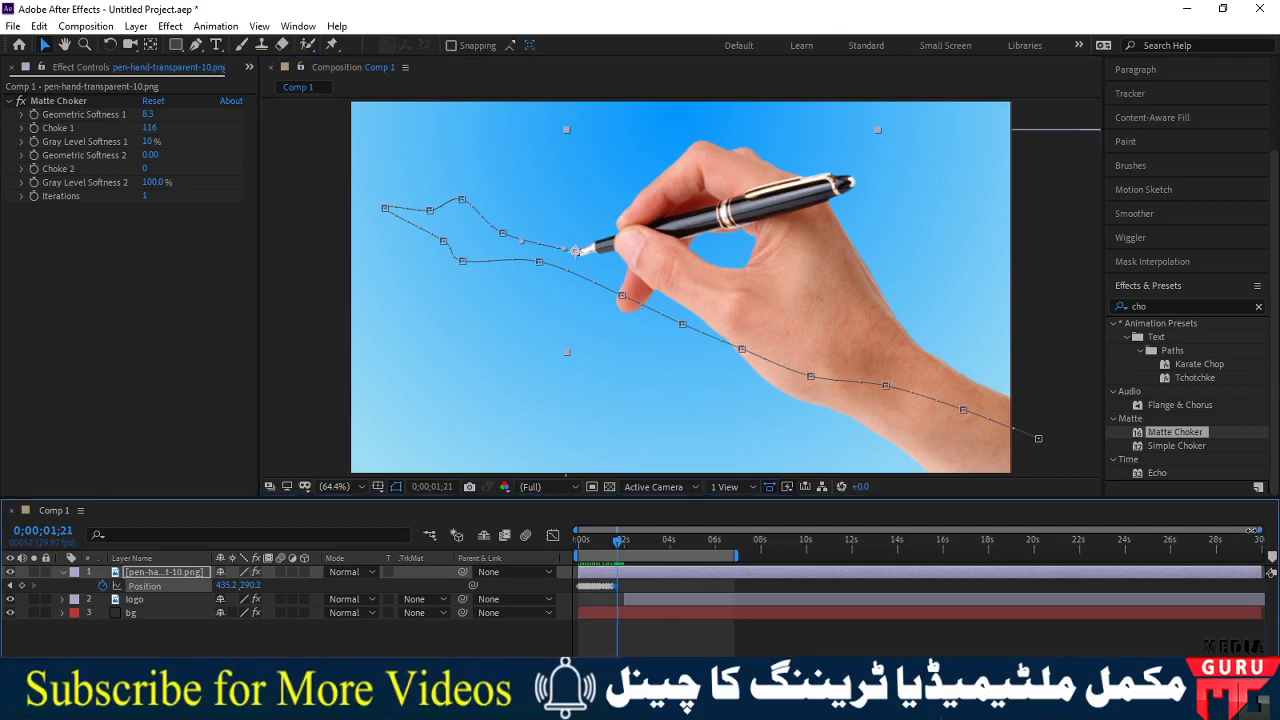
left_click_drag(1252, 531, 941, 530)
left_click_drag(899, 530, 762, 531)
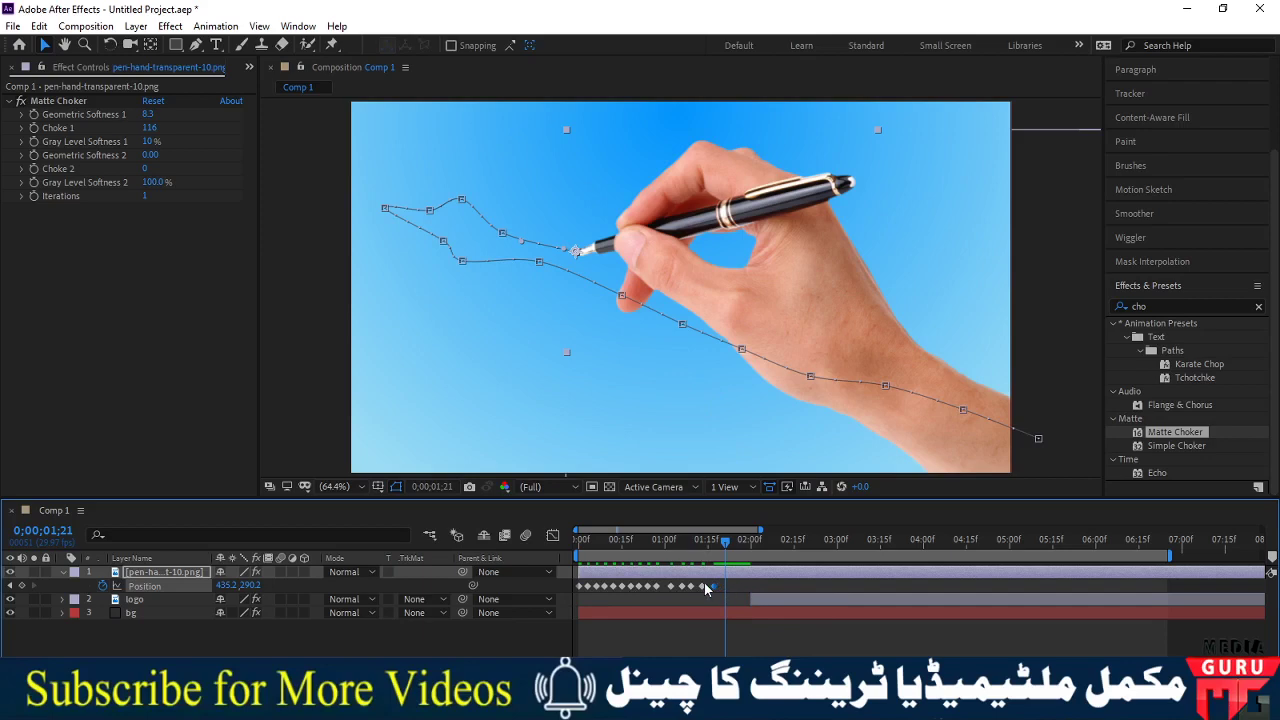
- Add Position keyframes moving the pen tip right and up toward the word MEDIA
key("Page_Down")
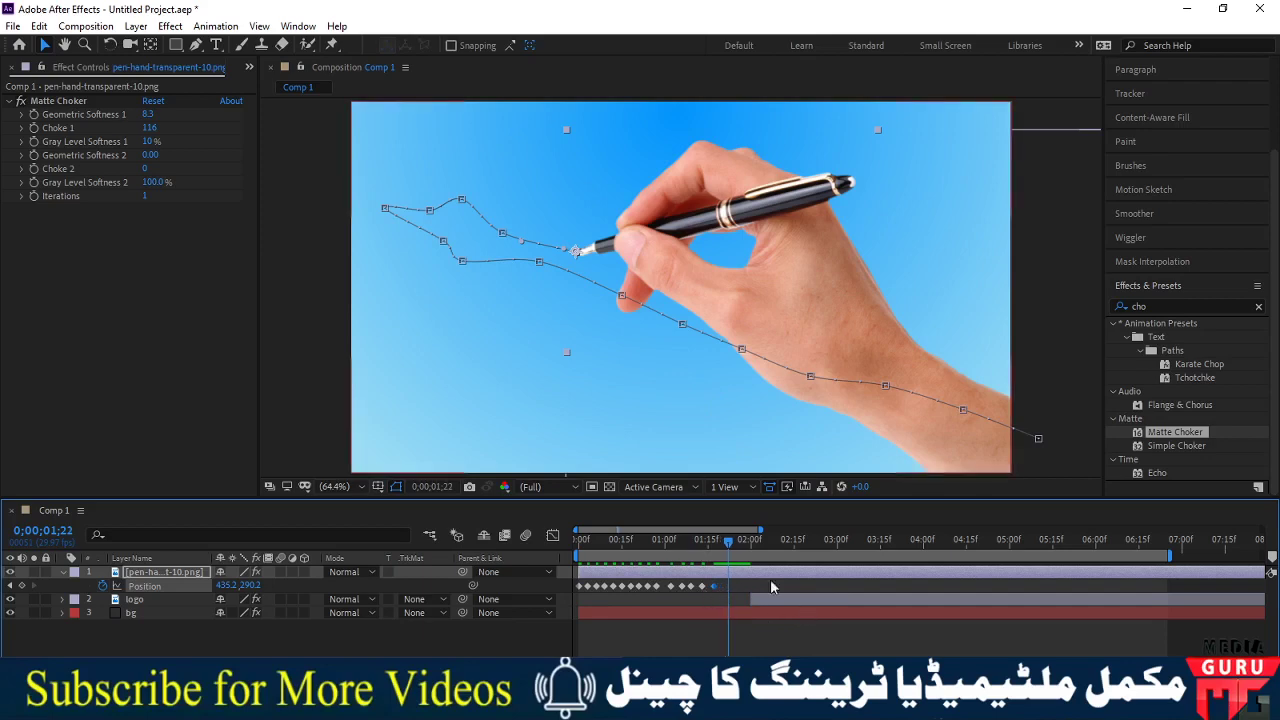
left_click(832, 316)
key("shift+Right")
left_click_drag(832, 316, 853, 305)
key("Page_Down")
key("Page_Down")
key("Page_Down")
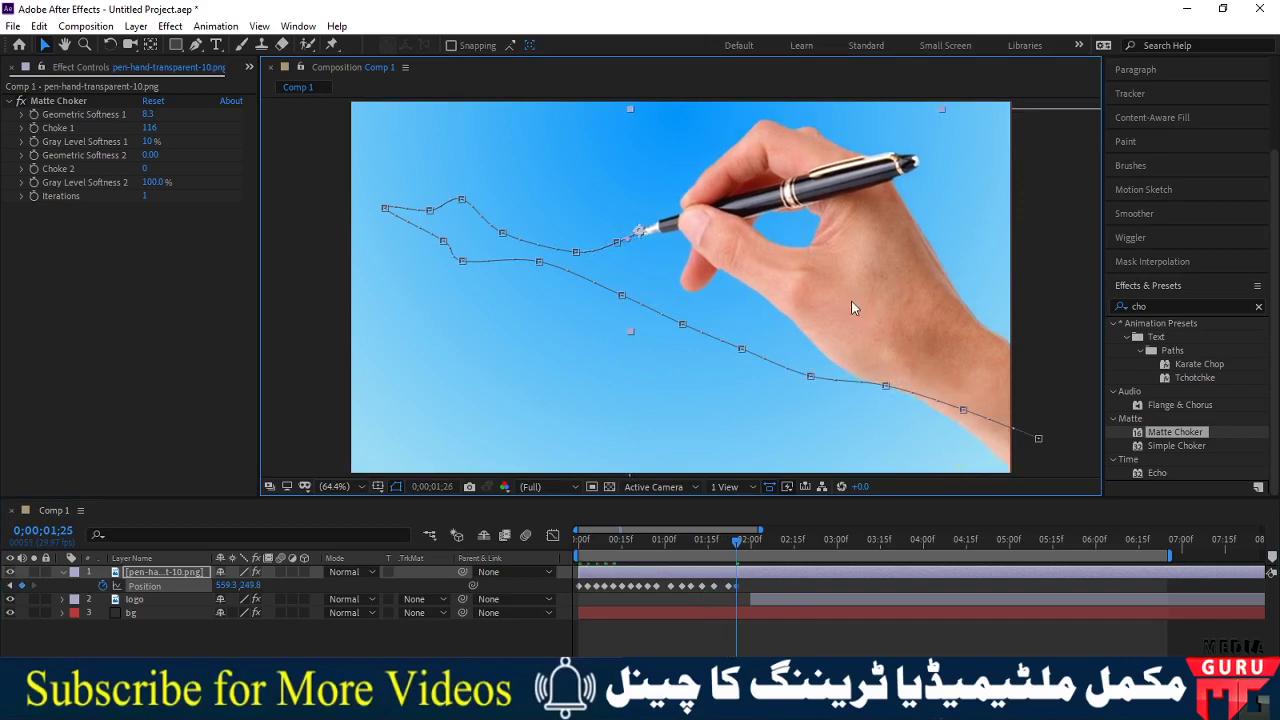
key("Page_Down")
key("Page_Down")
key("Page_Down")
left_click_drag(857, 332, 906, 321)
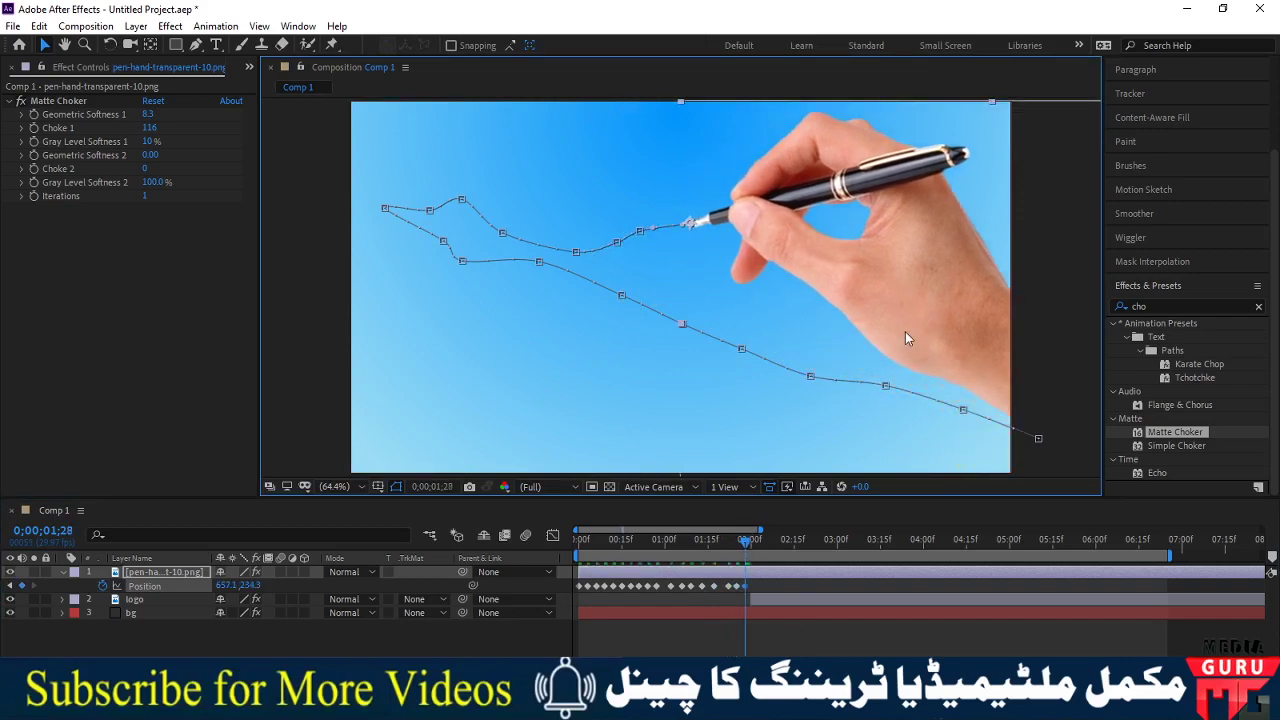
key("Page_Down")
key("Page_Down")
- Keyframe the pen tip from the start of M across the letters, then back to the banner's left end
key("Page_Down")
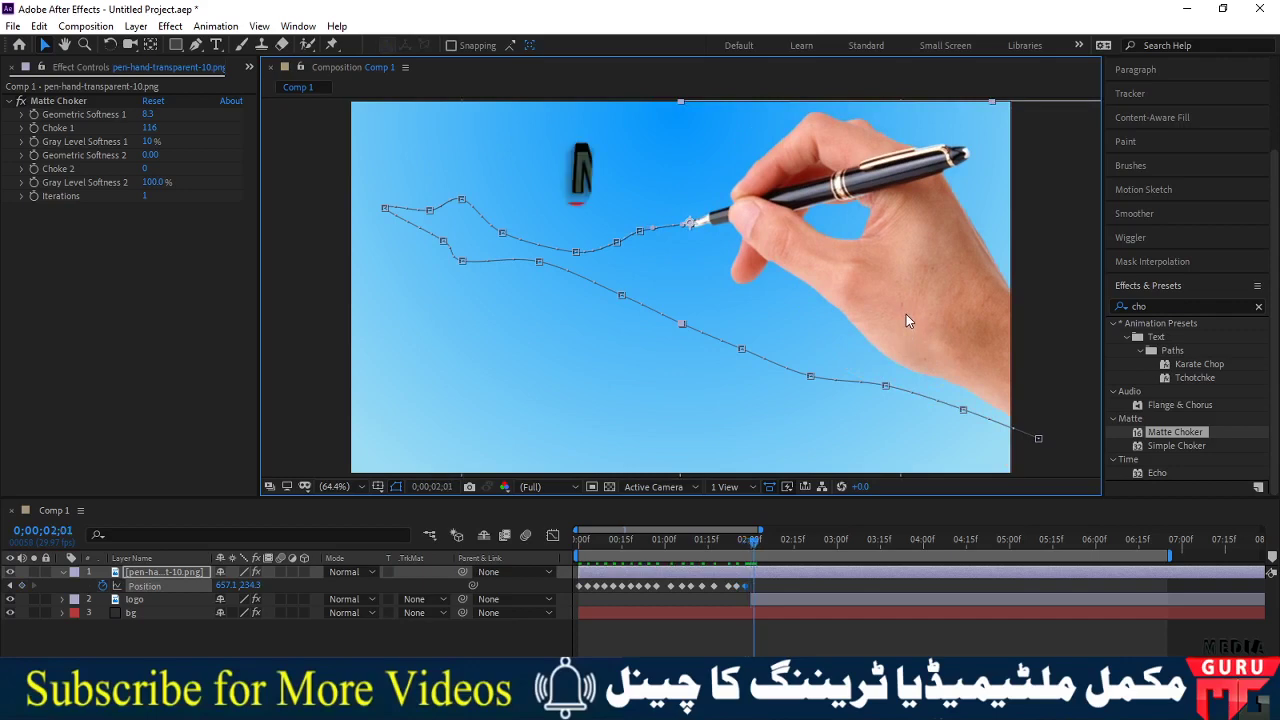
mouse_move(906, 314)
left_mouse_down()
mouse_move(807, 280)
mouse_move(847, 259)
mouse_move(893, 261)
mouse_move(900, 280)
left_mouse_up()
key("Page_Down")
key("Page_Down")
key("Page_Down")
key("Page_Down")
key("Page_Down")
key("Page_Down")
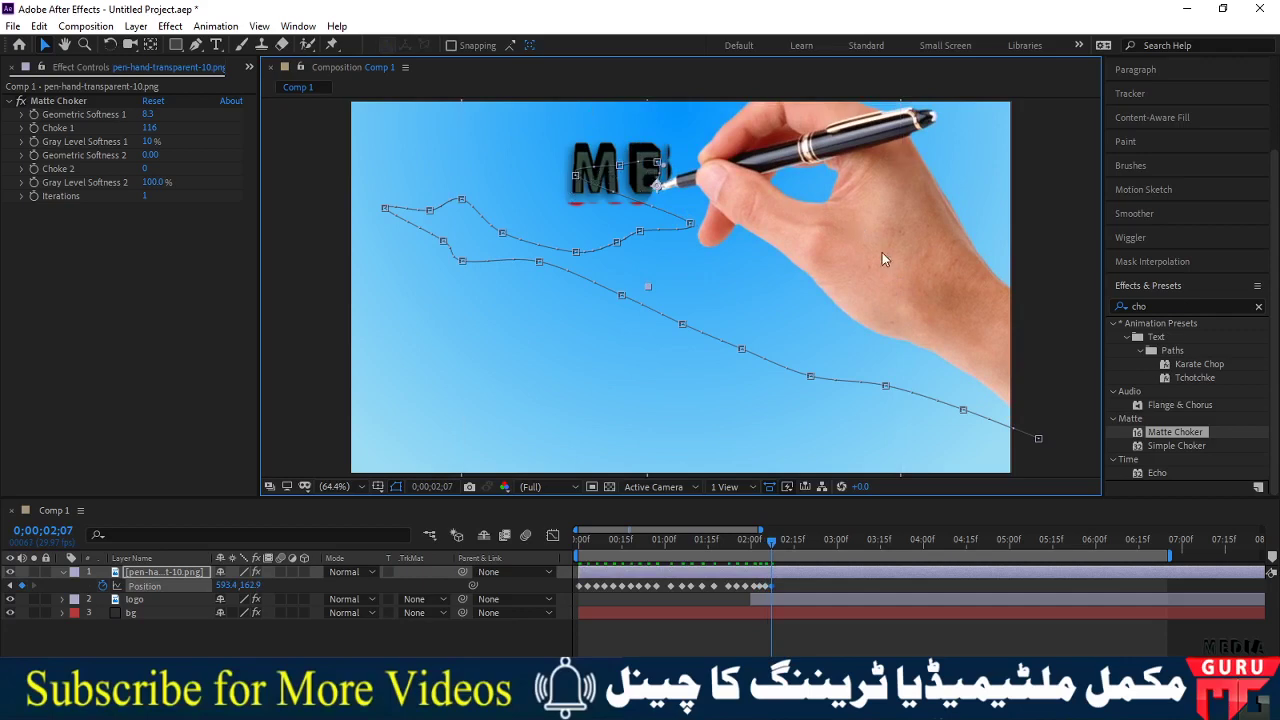
mouse_move(879, 256)
left_mouse_down()
mouse_move(900, 238)
mouse_move(943, 248)
mouse_move(964, 218)
mouse_move(972, 258)
mouse_move(989, 218)
mouse_move(991, 258)
mouse_move(975, 215)
mouse_move(990, 261)
mouse_move(984, 246)
left_mouse_up()
key("Page_Down")
key("Page_Down")
key("Page_Down")
key("Page_Down")
key("Page_Down")
key("Page_Down")
key("Page_Down")
key("Page_Down")
key("Page_Down")
key("Page_Down")
key("Page_Down")
key("Page_Down")
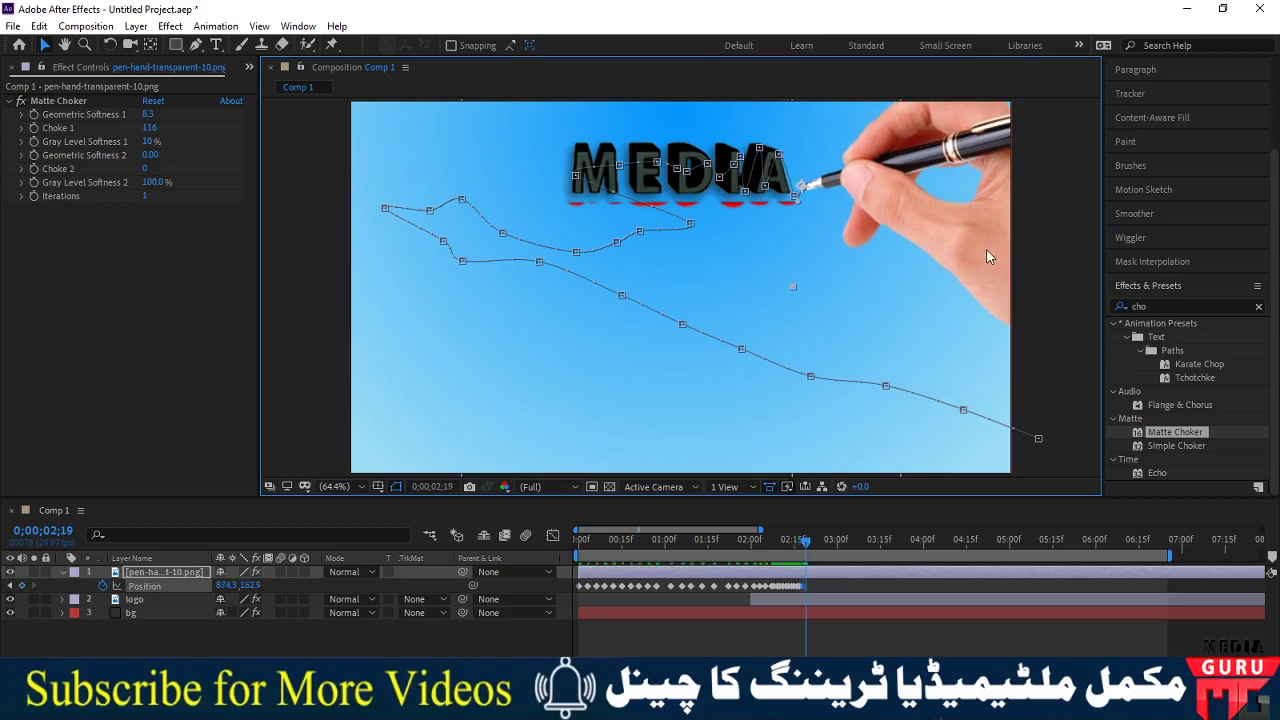
key("Page_Down")
key("Page_Down")
mouse_move(991, 246)
left_mouse_down()
mouse_move(757, 274)
mouse_move(767, 286)
mouse_move(977, 289)
mouse_move(1000, 302)
mouse_move(1007, 291)
mouse_move(850, 290)
mouse_move(786, 318)
left_mouse_up()
key("Page_Down")
key("Page_Down")
key("Page_Down")
key("Page_Down")
key("Page_Down")
key("Page_Down")
key("Page_Down")
key("Page_Down")
key("Page_Down")
key("Page_Down")
key("Page_Down")
key("Page_Down")
key("Page_Down")
key("Page_Down")
key("Page_Down")
key("Page_Down")
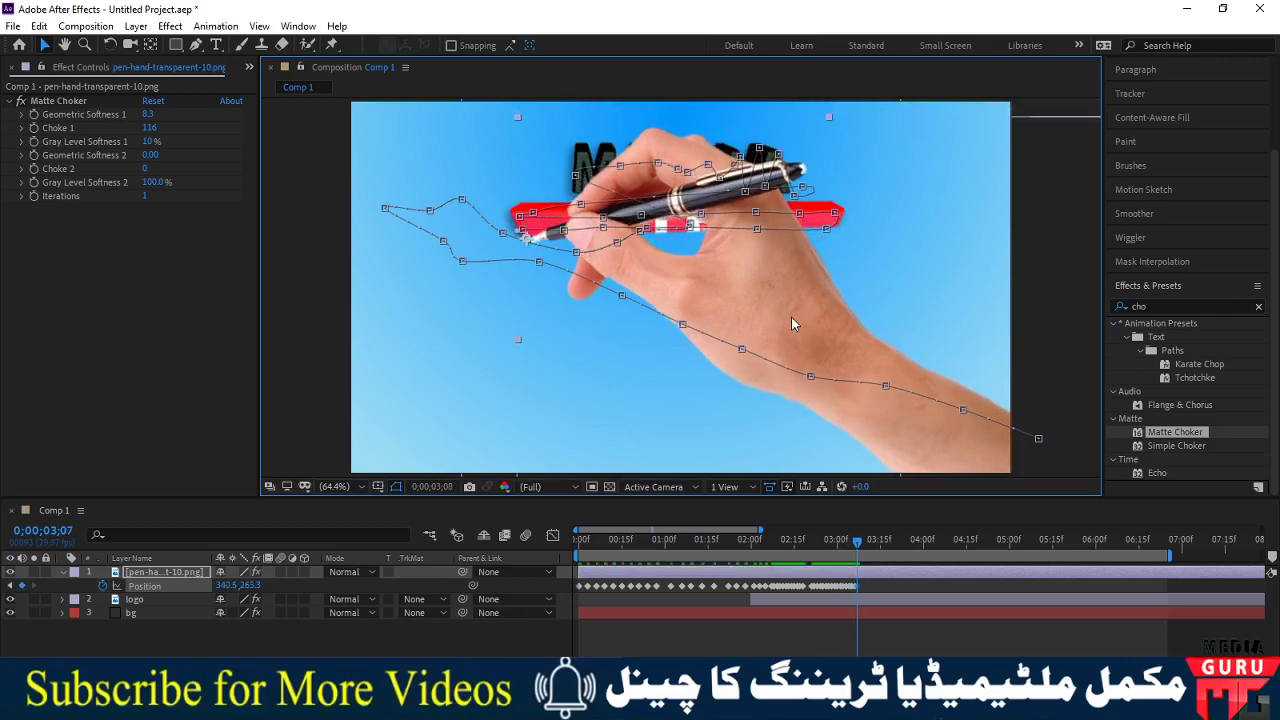
- Keyframe the pen tip sweeping right along the red banner through GURU, then jumping back left
key("Page_Down")
left_click_drag(752, 325, 923, 326)
key("Page_Down")
key("Page_Down")
key("Page_Down")
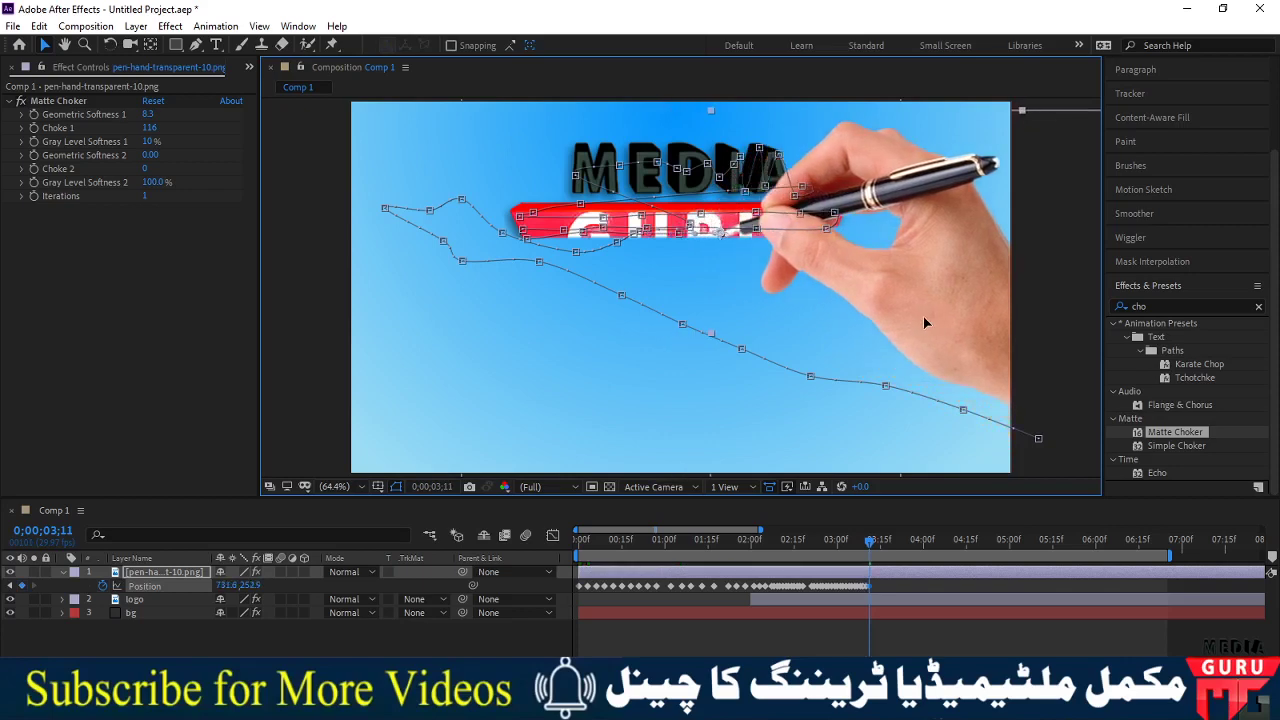
key("Page_Down")
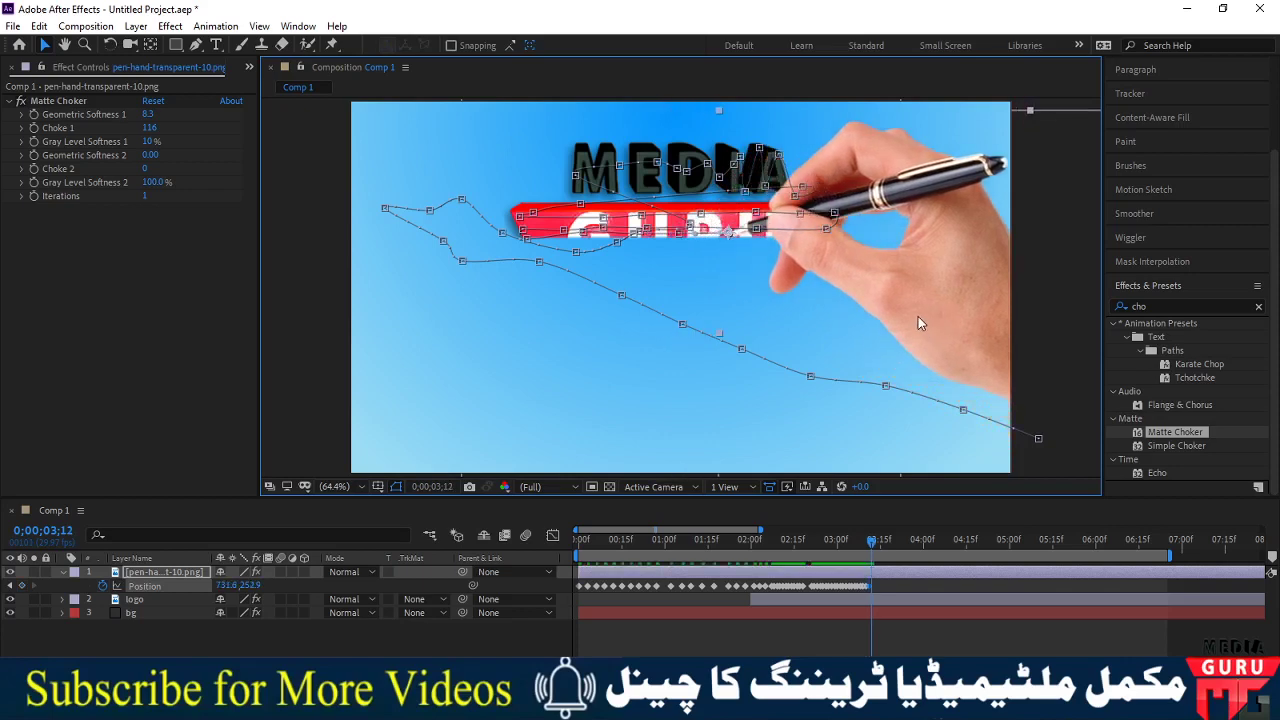
mouse_move(918, 316)
left_mouse_down()
mouse_move(991, 298)
mouse_move(761, 310)
mouse_move(839, 321)
mouse_move(868, 307)
mouse_move(915, 325)
mouse_move(998, 317)
mouse_move(890, 307)
mouse_move(790, 339)
mouse_move(761, 319)
mouse_move(795, 331)
mouse_move(1001, 326)
mouse_move(794, 338)
mouse_move(799, 325)
mouse_move(840, 338)
mouse_move(930, 318)
mouse_move(983, 324)
mouse_move(794, 344)
left_mouse_up()
key("Page_Down")
key("Page_Down")
key("Page_Down")
key("Page_Down")
key("Page_Down")
key("Page_Down")
key("Page_Down")
key("Page_Down")
key("Page_Down")
key("Page_Down")
key("Page_Down")
key("Page_Down")
key("Page_Down")
key("Page_Down")
key("Page_Down")
key("Page_Down")
key("Page_Down")
key("Page_Down")
key("Page_Down")
key("Page_Down")
key("Page_Down")
key("Page_Down")
key("Page_Down")
key("Page_Down")
key("Page_Down")
key("Page_Down")
key("Page_Down")
key("Page_Down")
key("Page_Down")
key("Page_Down")
key("Page_Down")
key("Page_Down")
key("Page_Down")
key("Page_Down")
key("Page_Down")
key("Page_Down")
key("Page_Down")
key("Page_Down")
key("Page_Down")
key("Page_Down")
key("Page_Down")
- Keyframe the pen tip frame by frame moving down the red stem of the M emblem
key("Page_Down")
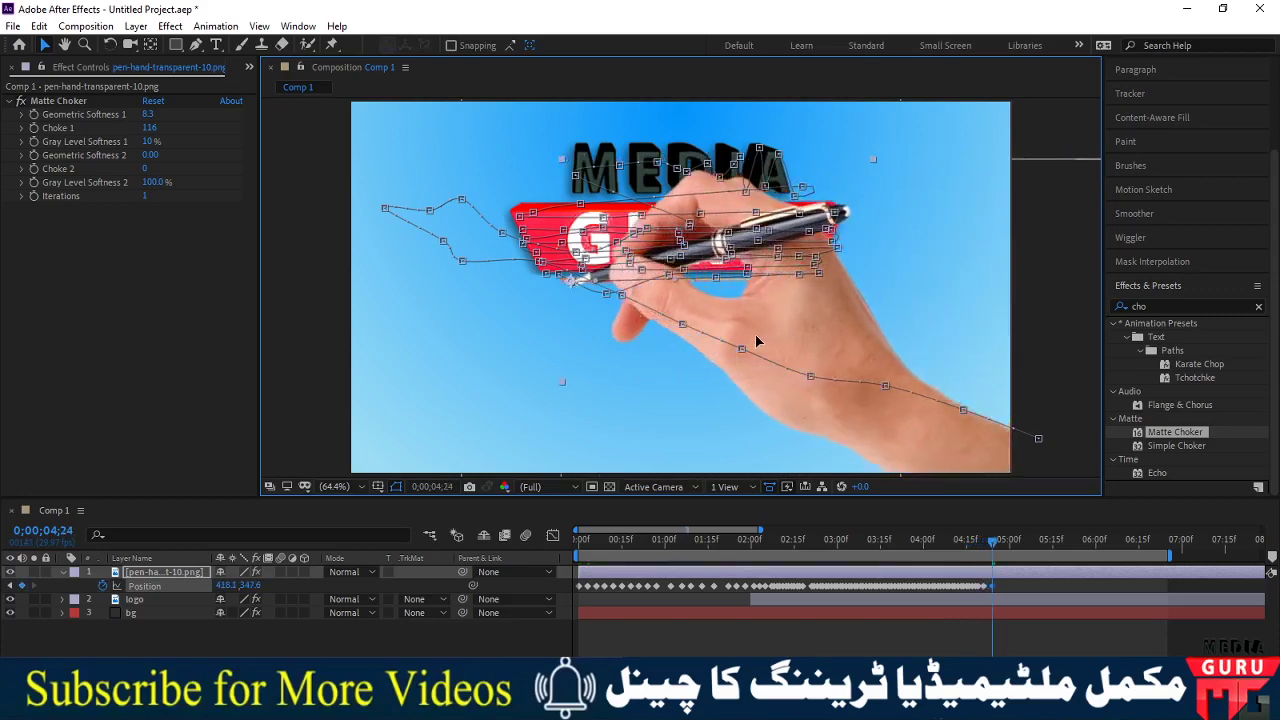
key("Page_Down")
key("Page_Down")
key("Page_Down")
mouse_move(807, 325)
left_mouse_down()
mouse_move(795, 330)
mouse_move(1047, 327)
mouse_move(976, 345)
mouse_move(861, 339)
mouse_move(758, 376)
left_mouse_up()
key("Page_Down")
key("Page_Down")
key("Page_Down")
key("Page_Down")
key("Page_Down")
key("Page_Down")
key("Page_Down")
key("Page_Down")
key("Page_Down")
key("Page_Down")
key("Page_Down")
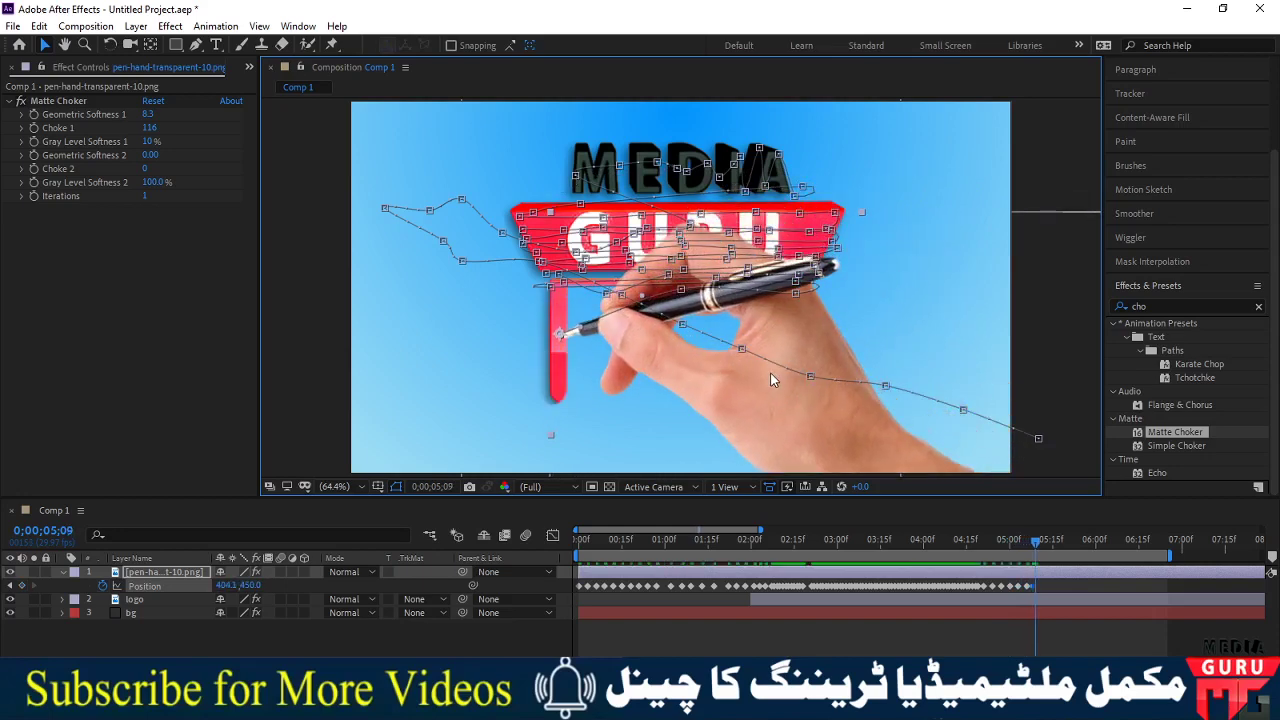
left_click_drag(796, 347, 802, 385)
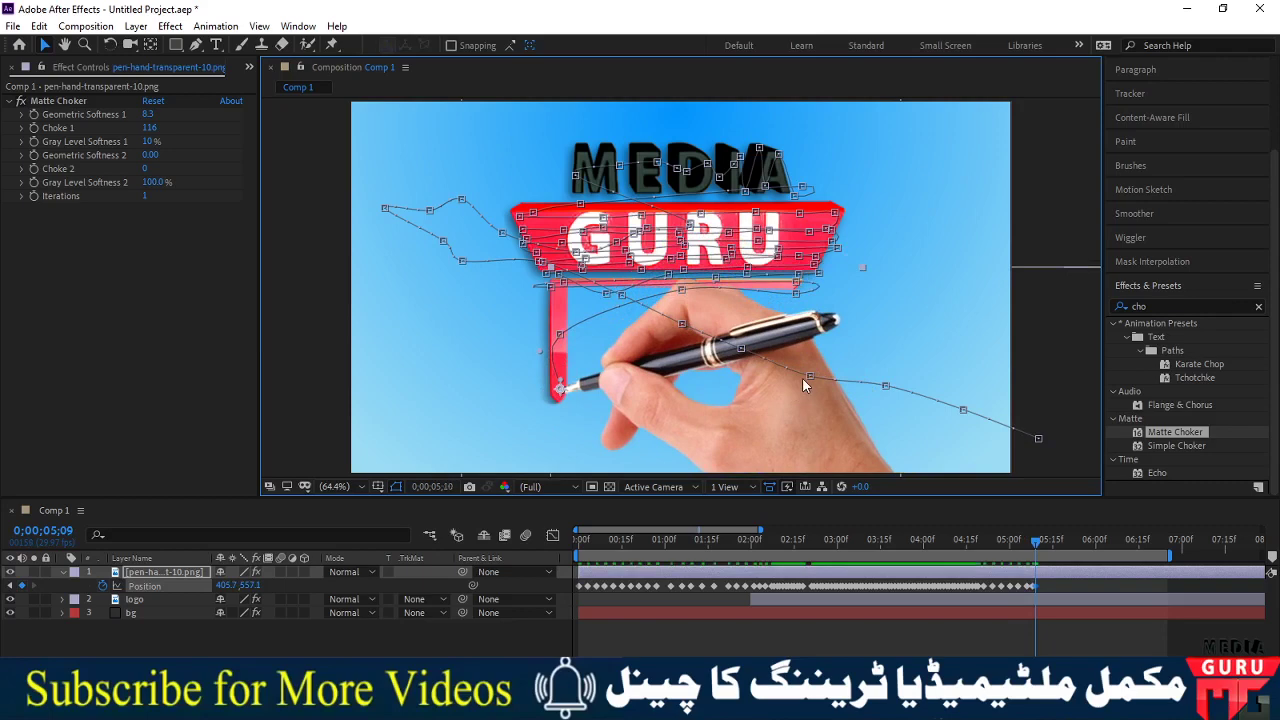
key("Page_Down")
mouse_move(747, 428)
left_mouse_down()
mouse_move(756, 438)
mouse_move(762, 342)
mouse_move(797, 329)
mouse_move(813, 413)
left_mouse_up()
key("Page_Down")
key("Page_Down")
key("Page_Down")
key("Page_Down")
key("Page_Down")
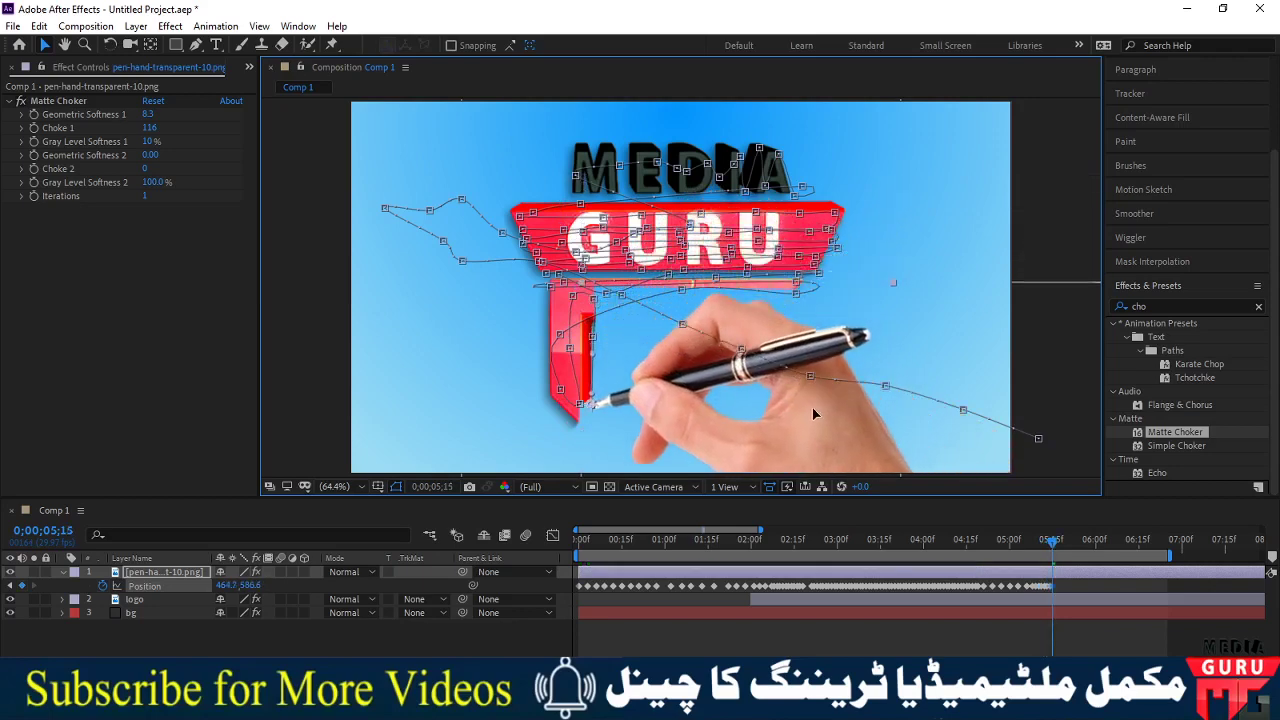
key("Page_Down")
key("Page_Down")
left_click_drag(797, 430, 803, 323)
- Keep keyframing the hand each frame so the nib stays on the stroke end through 6;02
key("Page_Down")
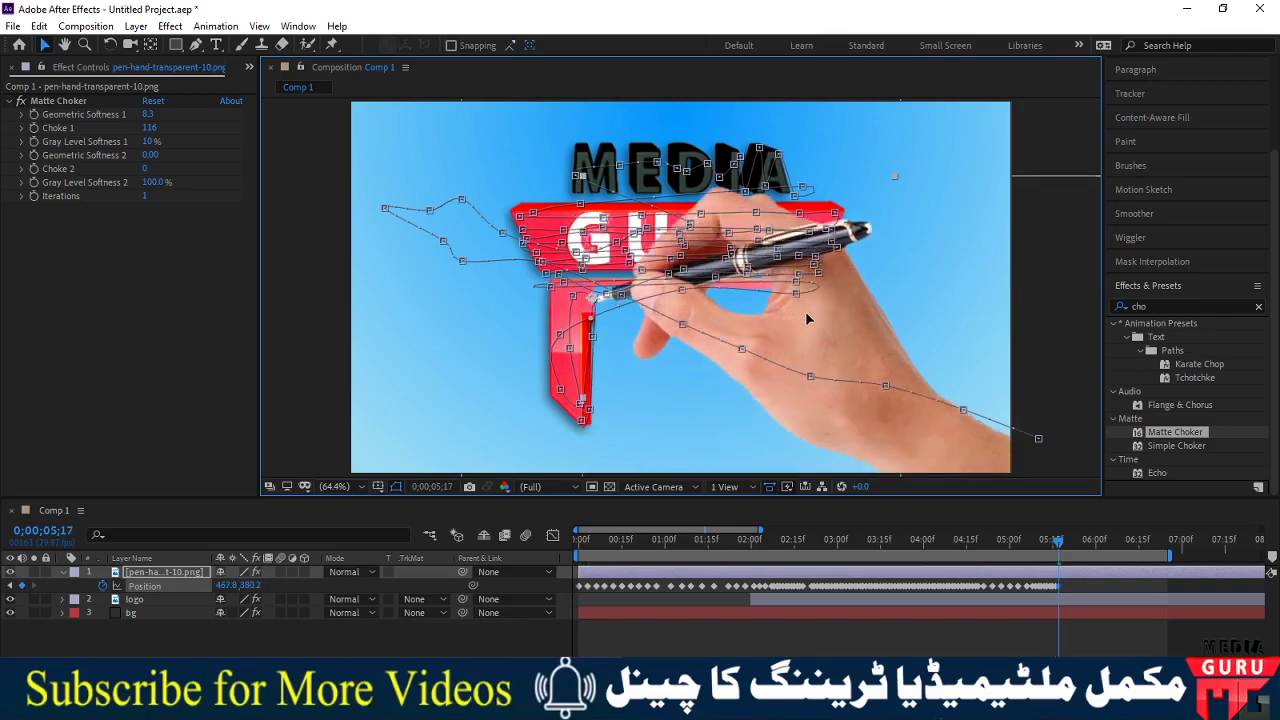
key("Page_Down")
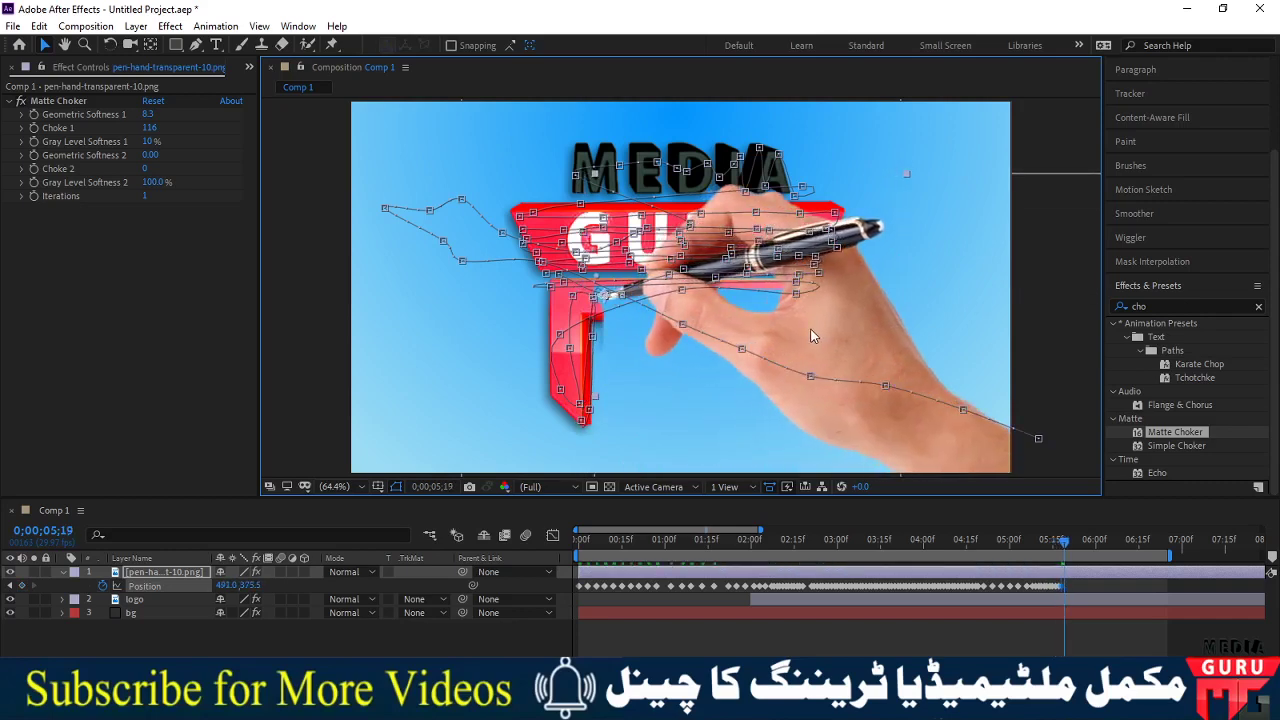
mouse_move(801, 332)
left_mouse_down()
mouse_move(820, 329)
mouse_move(840, 350)
mouse_move(840, 338)
mouse_move(860, 338)
mouse_move(826, 375)
left_mouse_up()
key("Page_Down")
key("Page_Down")
key("Page_Down")
key("Page_Down")
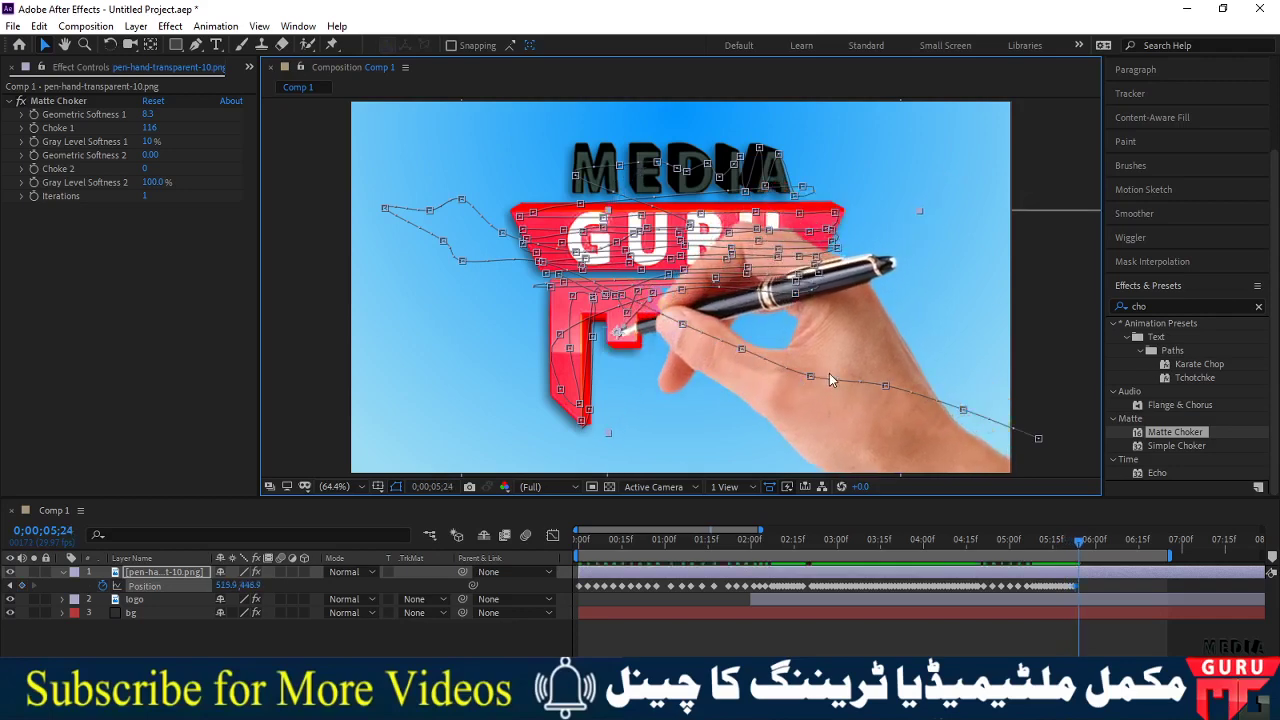
key("Page_Down")
mouse_move(857, 347)
left_mouse_down()
mouse_move(867, 358)
mouse_move(891, 314)
left_mouse_up()
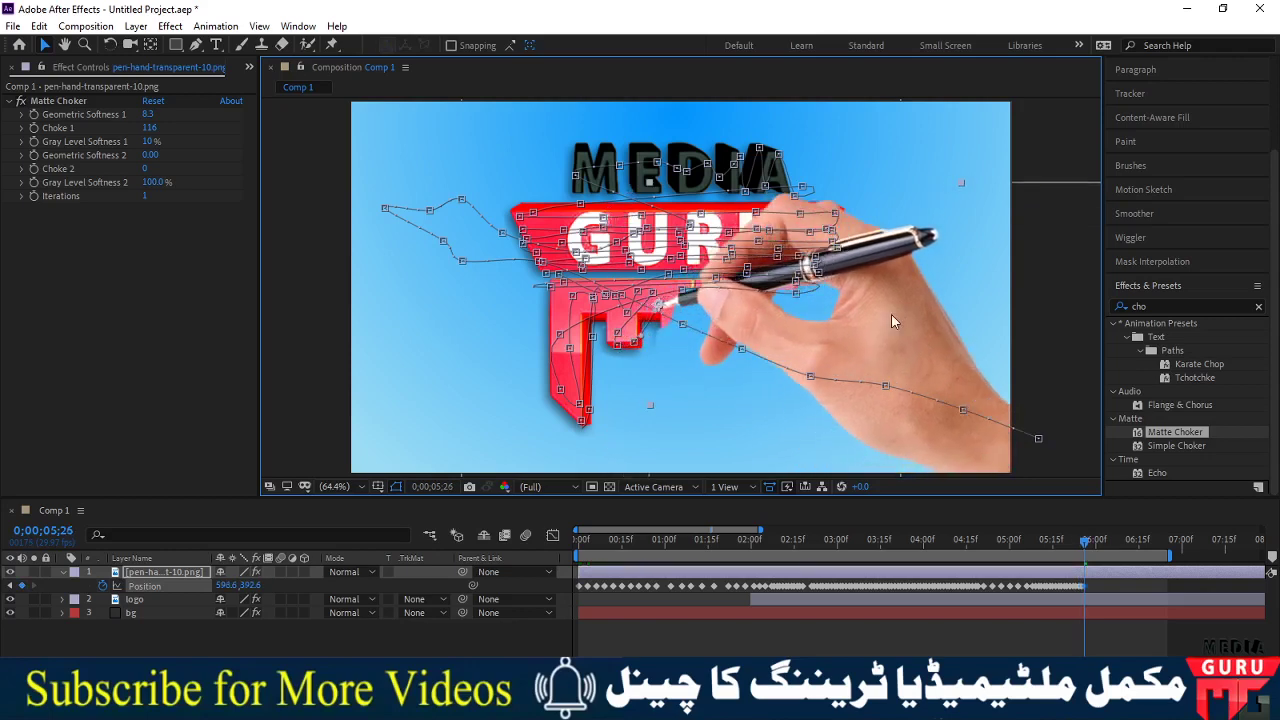
key("Page_Down")
mouse_move(886, 326)
left_mouse_down()
mouse_move(903, 326)
mouse_move(896, 395)
left_mouse_up()
key("Page_Down")
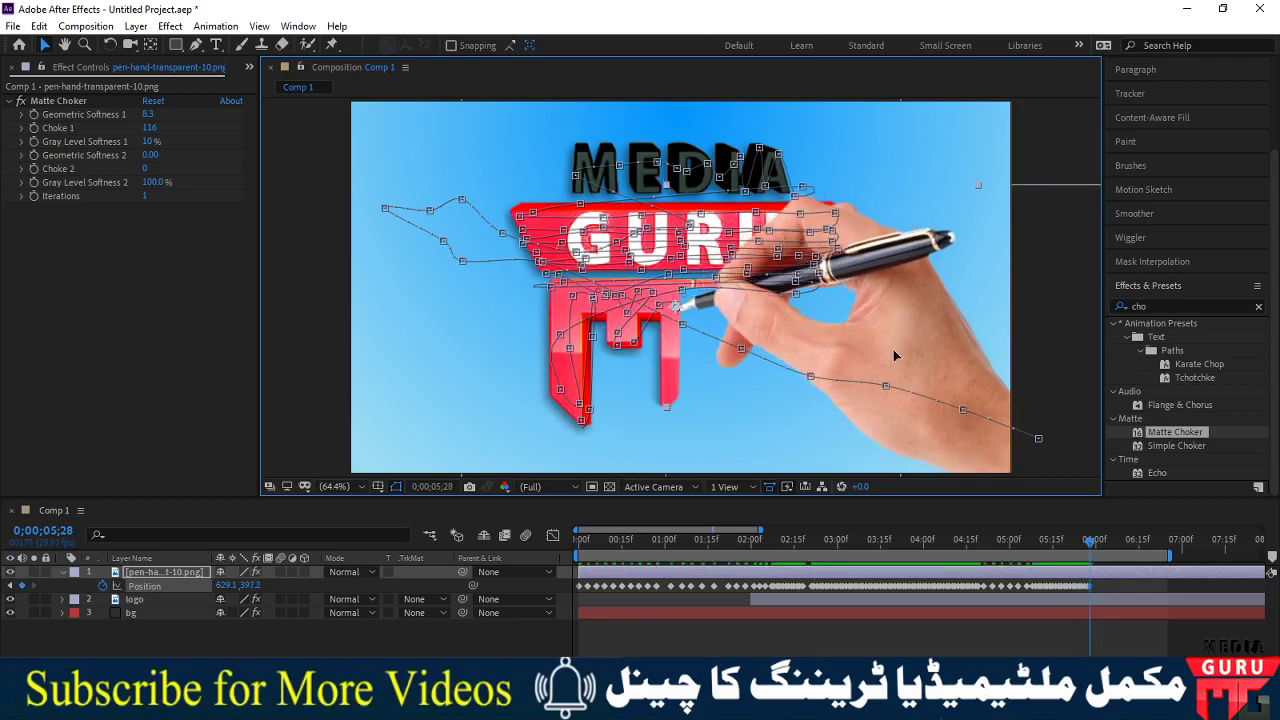
key("Page_Down")
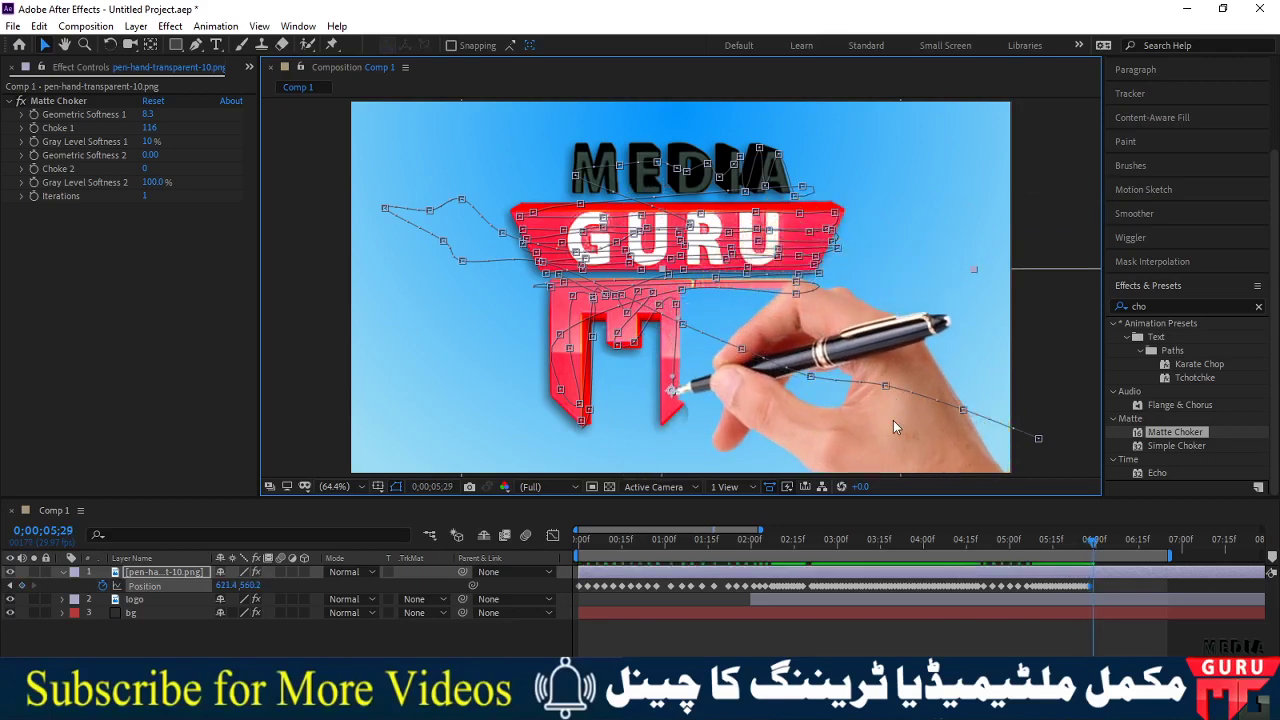
mouse_move(890, 420)
left_mouse_down()
mouse_move(891, 445)
mouse_move(901, 385)
left_mouse_up()
key("Page_Down")
key("Page_Down")
key("Page_Down")
- Keyframe the hand so the nib follows the stroke onto the dark lower-right shape
key("Page_Down")
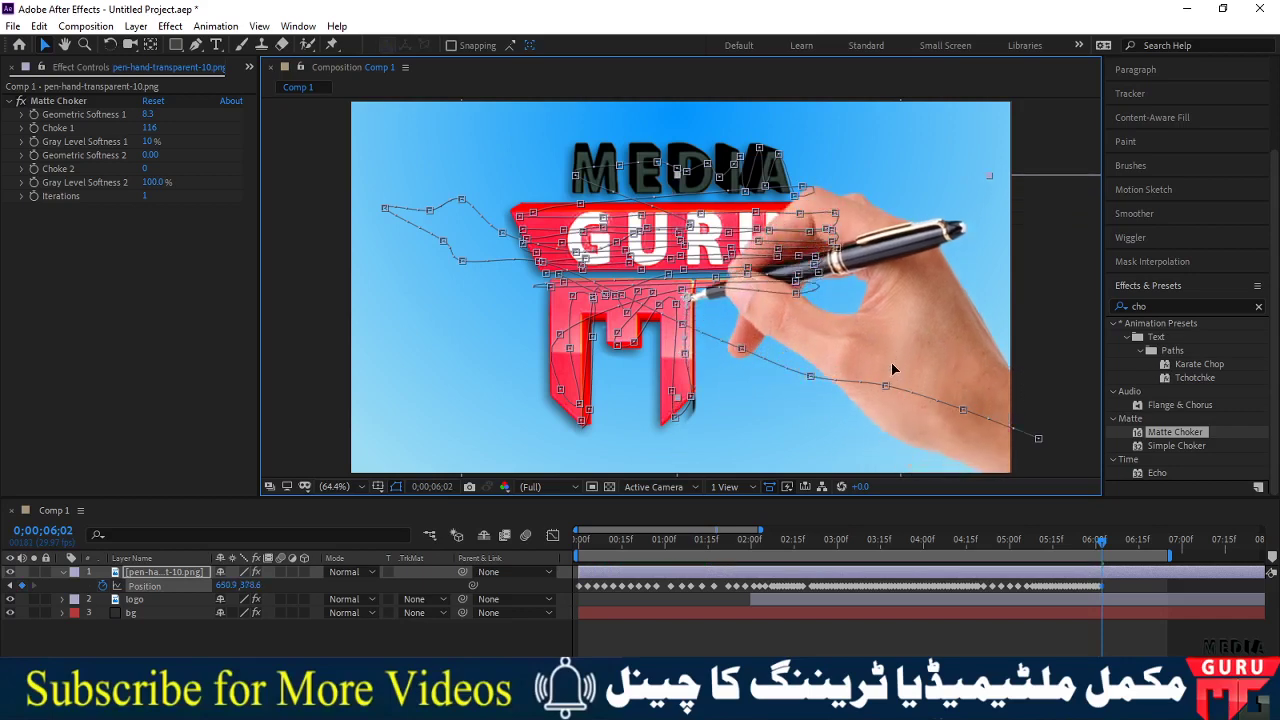
mouse_move(903, 325)
left_mouse_down()
mouse_move(919, 326)
mouse_move(915, 439)
mouse_move(909, 345)
mouse_move(988, 341)
mouse_move(949, 374)
mouse_move(910, 358)
mouse_move(945, 428)
mouse_move(921, 447)
mouse_move(988, 450)
left_mouse_up()
key("Page_Down")
key("Page_Down")
key("Page_Down")
key("Page_Down")
key("Page_Down")
key("Page_Down")
key("Page_Down")
key("Page_Down")
key("Page_Down")
key("Page_Down")
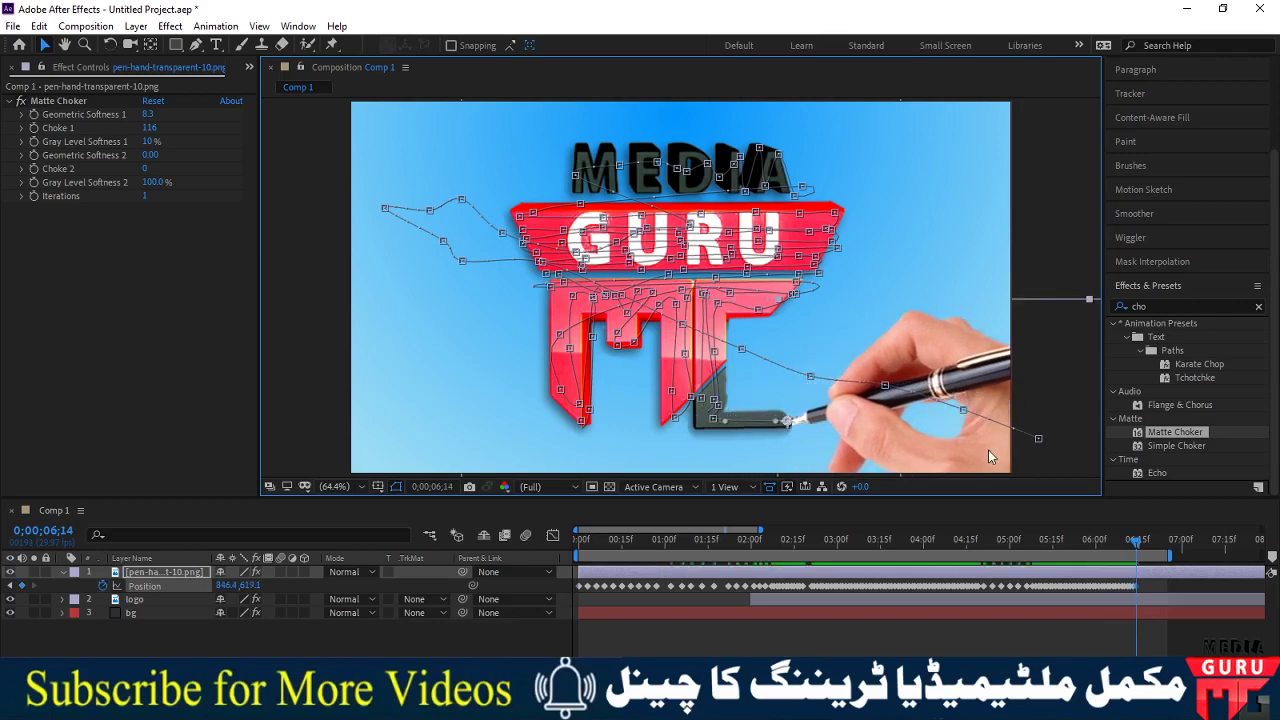
key("Page_Down")
left_click_drag(981, 450, 989, 421)
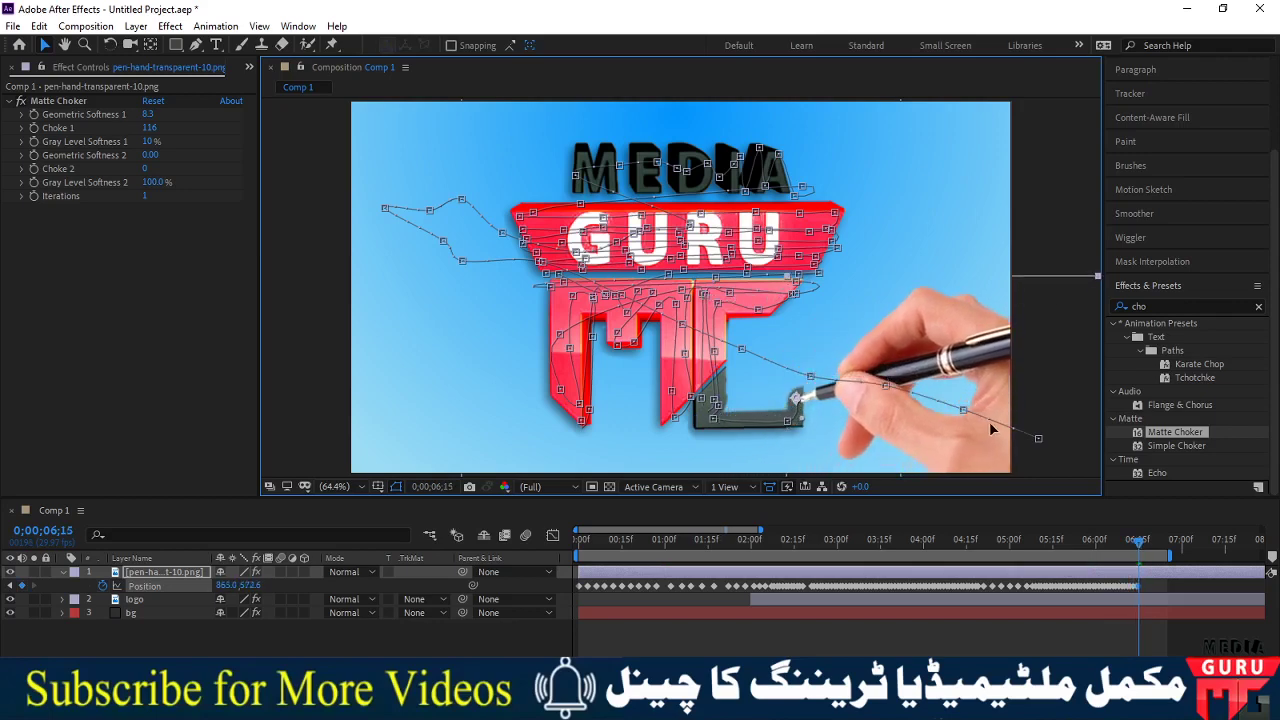
key("Page_Down")
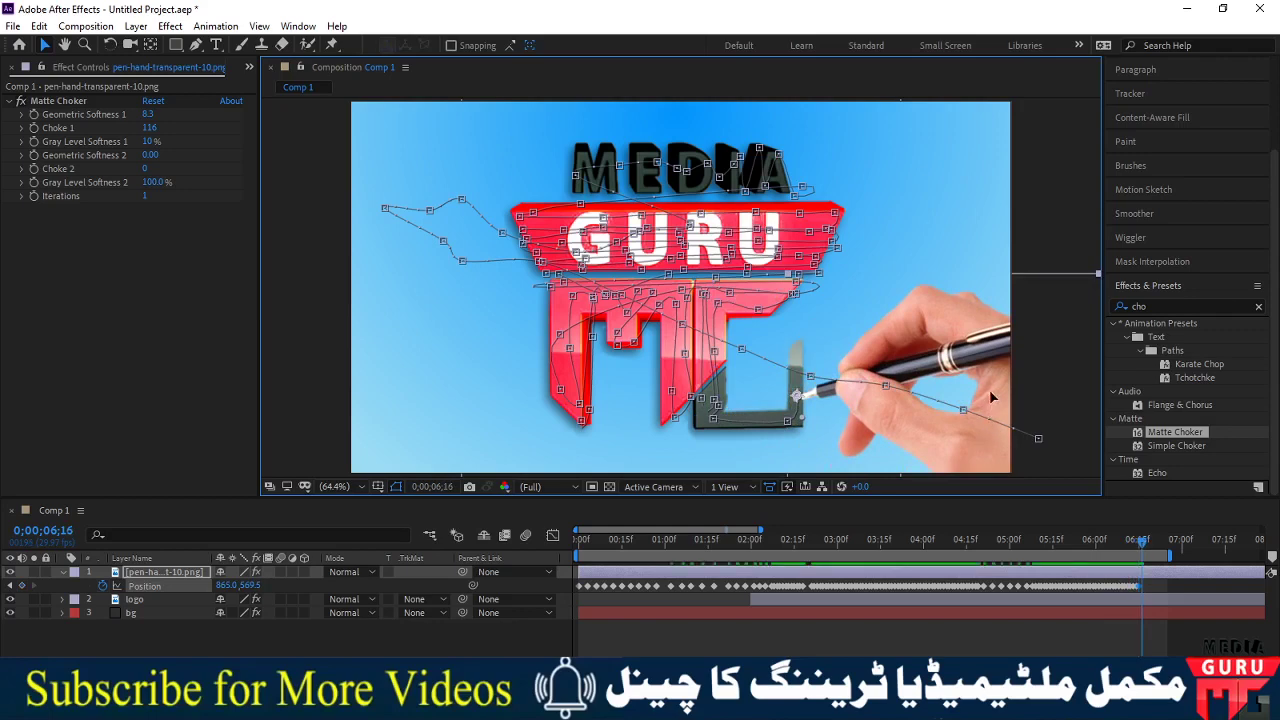
mouse_move(989, 389)
left_mouse_down()
mouse_move(993, 337)
mouse_move(973, 360)
mouse_move(978, 436)
left_mouse_up()
key("Page_Down")
key("Page_Down")
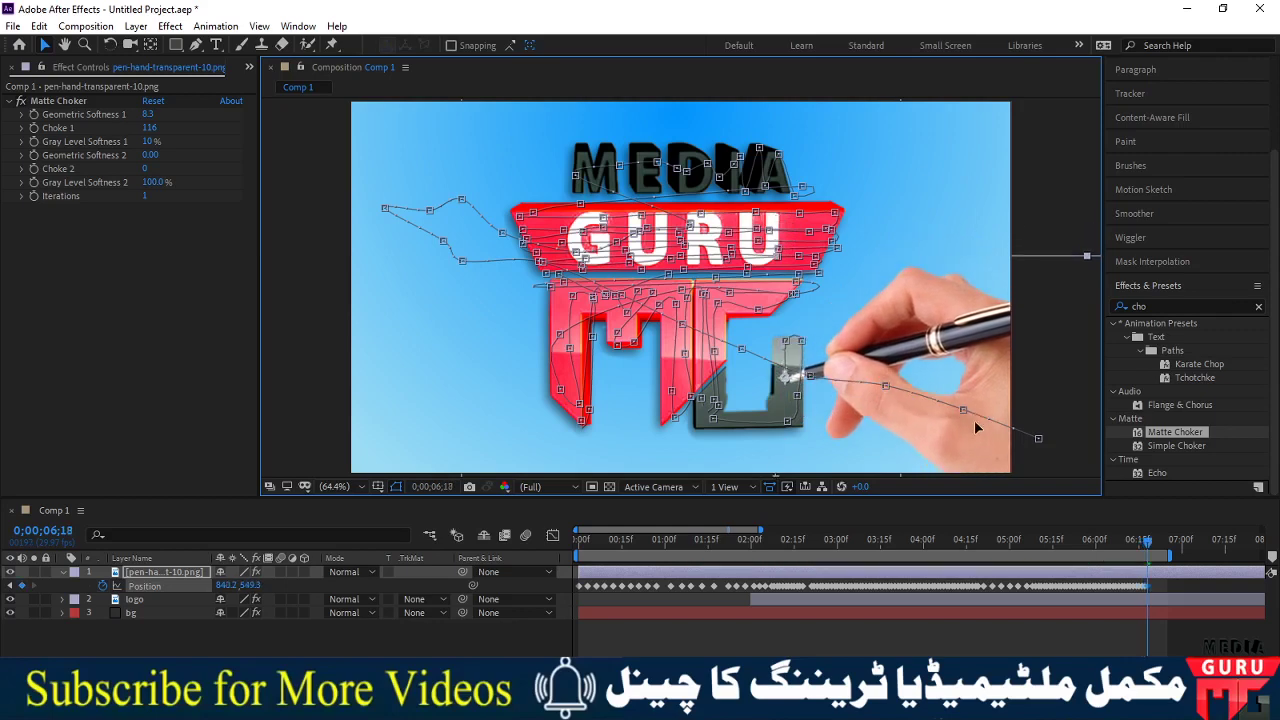
key("Page_Down")
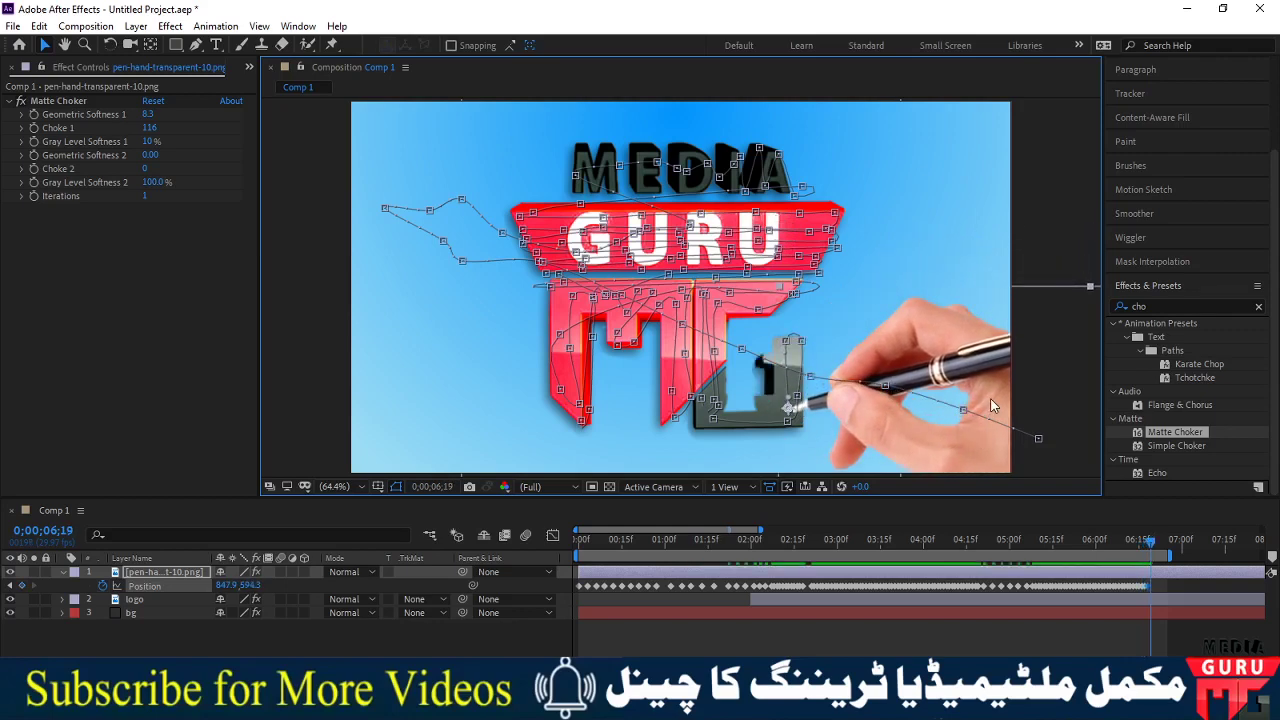
- Keep keyframing the nib along the dark shape beside the M up to about 6;26
left_click_drag(992, 405, 973, 389)
key("Page_Down")
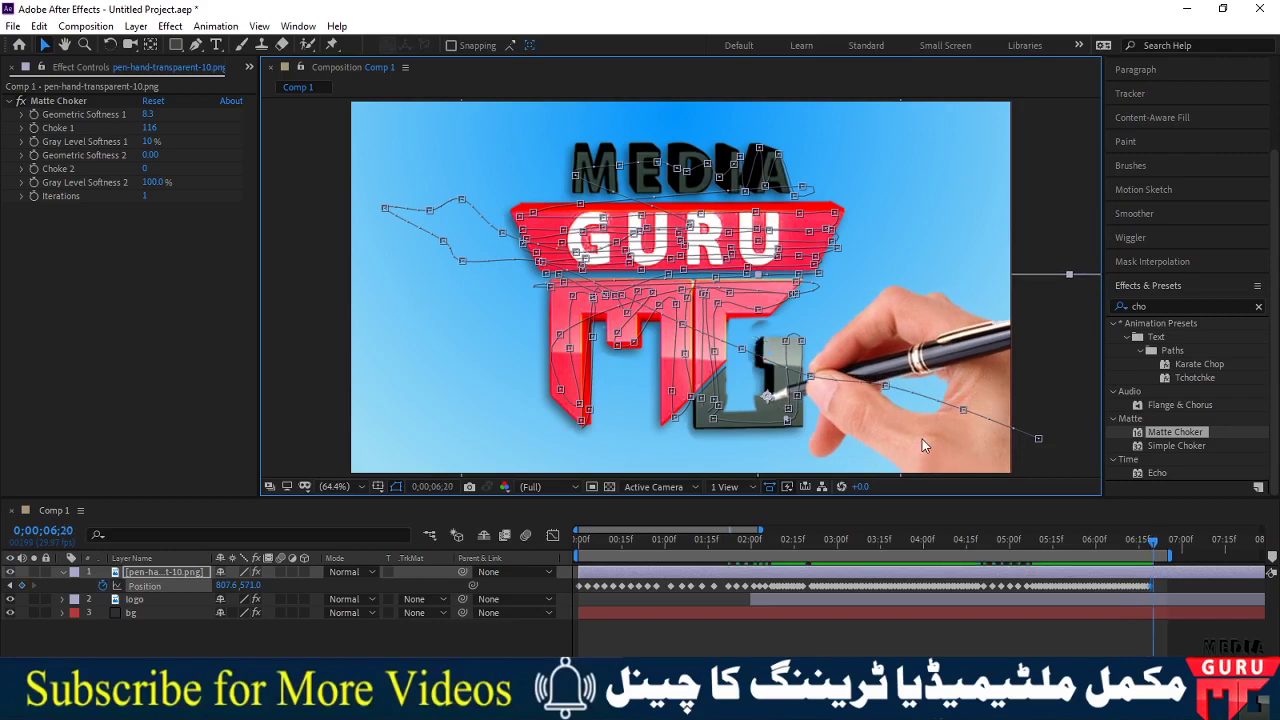
left_click_drag(922, 439, 942, 396)
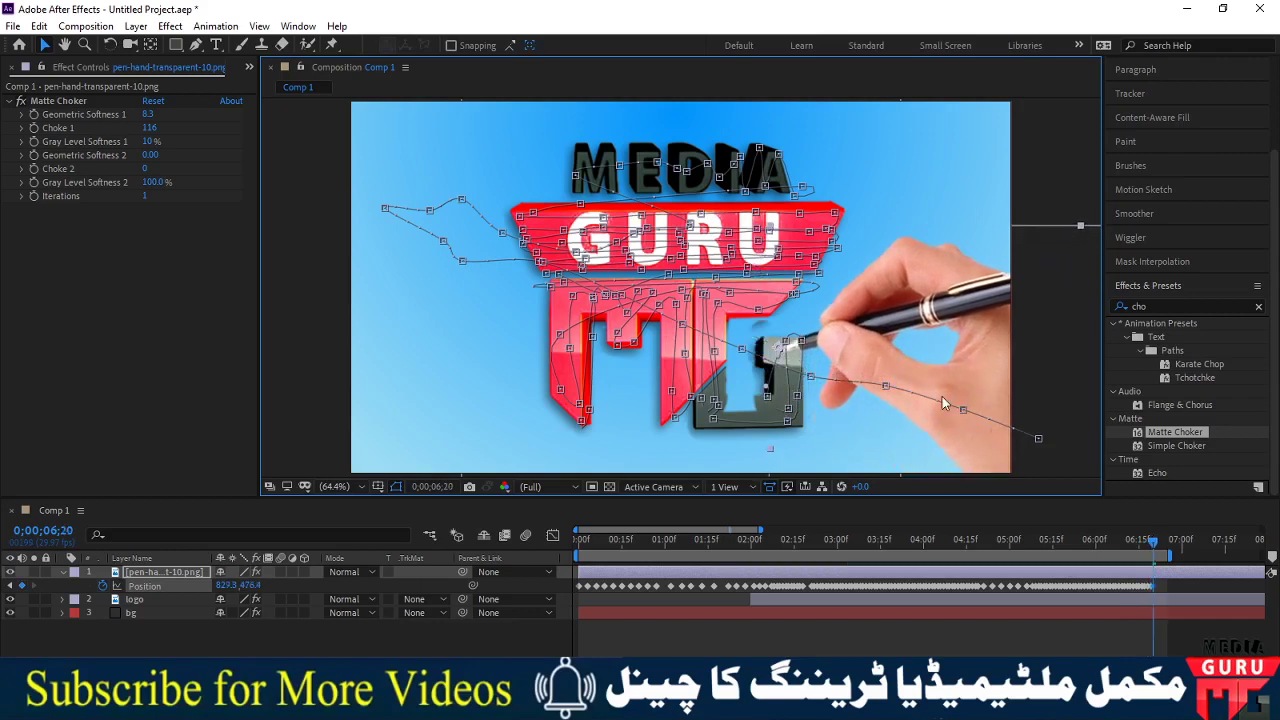
key("Page_Down")
left_click_drag(966, 381, 949, 382)
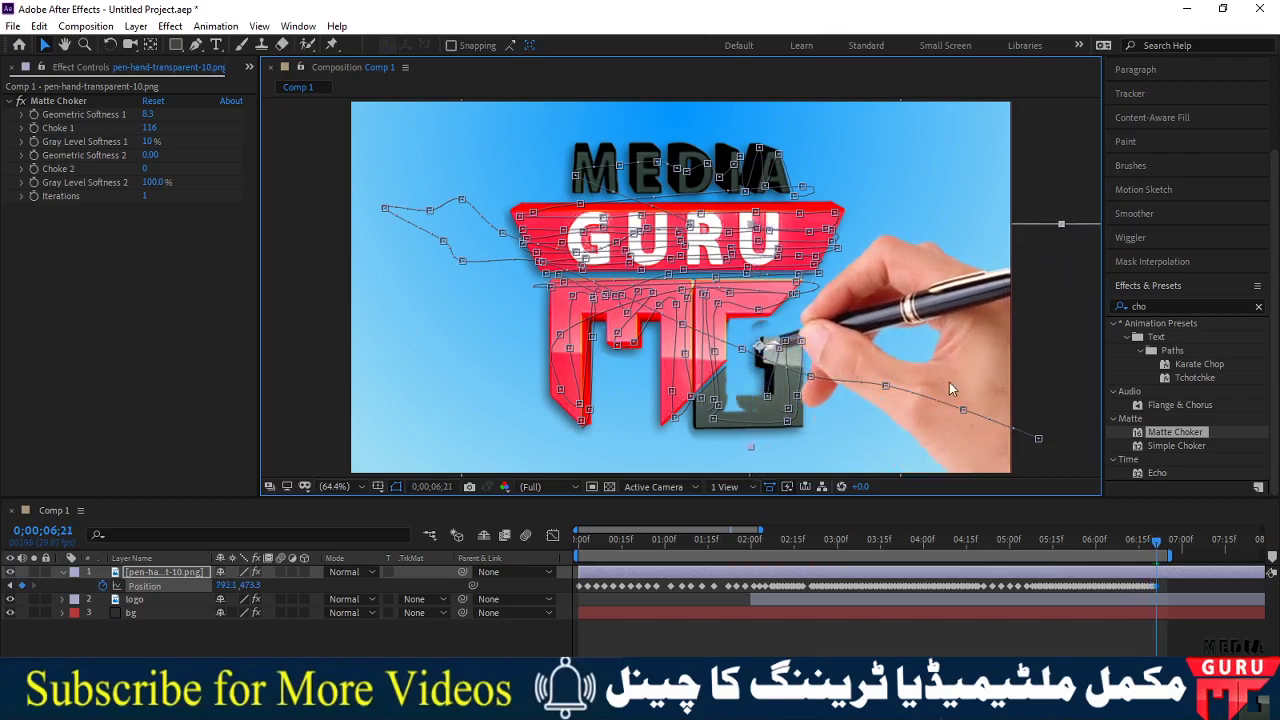
key("Page_Down")
mouse_move(928, 442)
left_mouse_down()
mouse_move(933, 466)
mouse_move(905, 446)
mouse_move(914, 378)
left_mouse_up()
key("Page_Down")
key("Page_Down")
key("Page_Down")
key("Page_Down")
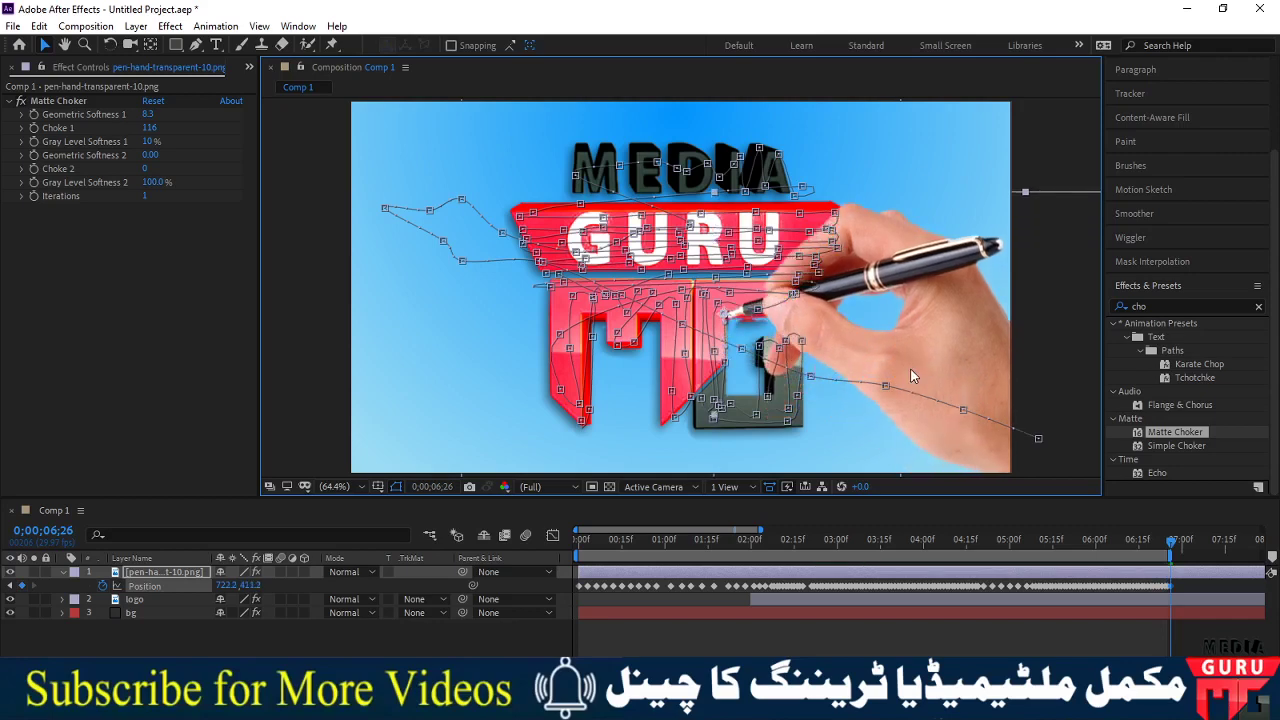
- Keyframe the hand moving down-right and out past the frame's right edge by about 7;20
key("Page_Down")
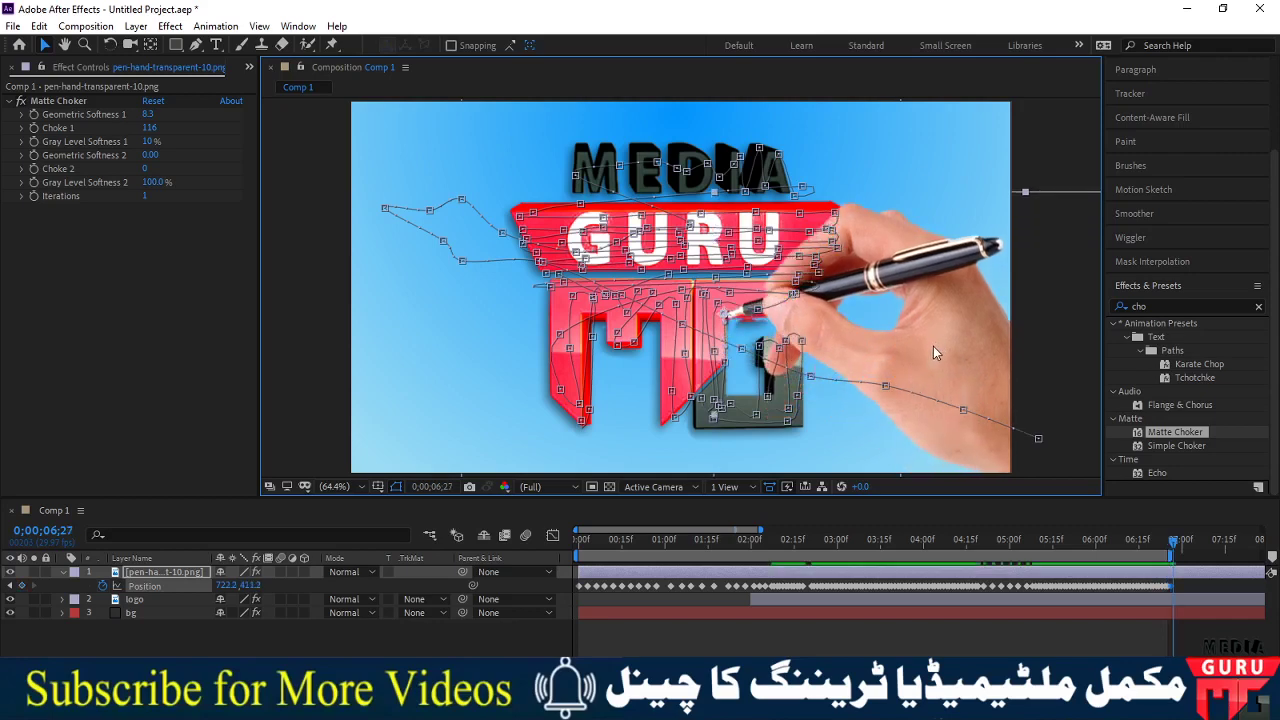
mouse_move(933, 346)
left_mouse_down()
mouse_move(980, 364)
mouse_move(952, 374)
mouse_move(937, 362)
mouse_move(924, 396)
mouse_move(902, 400)
mouse_move(933, 453)
mouse_move(964, 443)
mouse_move(949, 387)
mouse_move(977, 363)
mouse_move(988, 388)
left_mouse_up()
key("Page_Down")
key("Page_Down")
key("Page_Down")
key("Page_Down")
key("Page_Down")
key("Page_Down")
key("Page_Down")
key("Page_Down")
key("Page_Down")
key("Page_Down")
key("Page_Down")
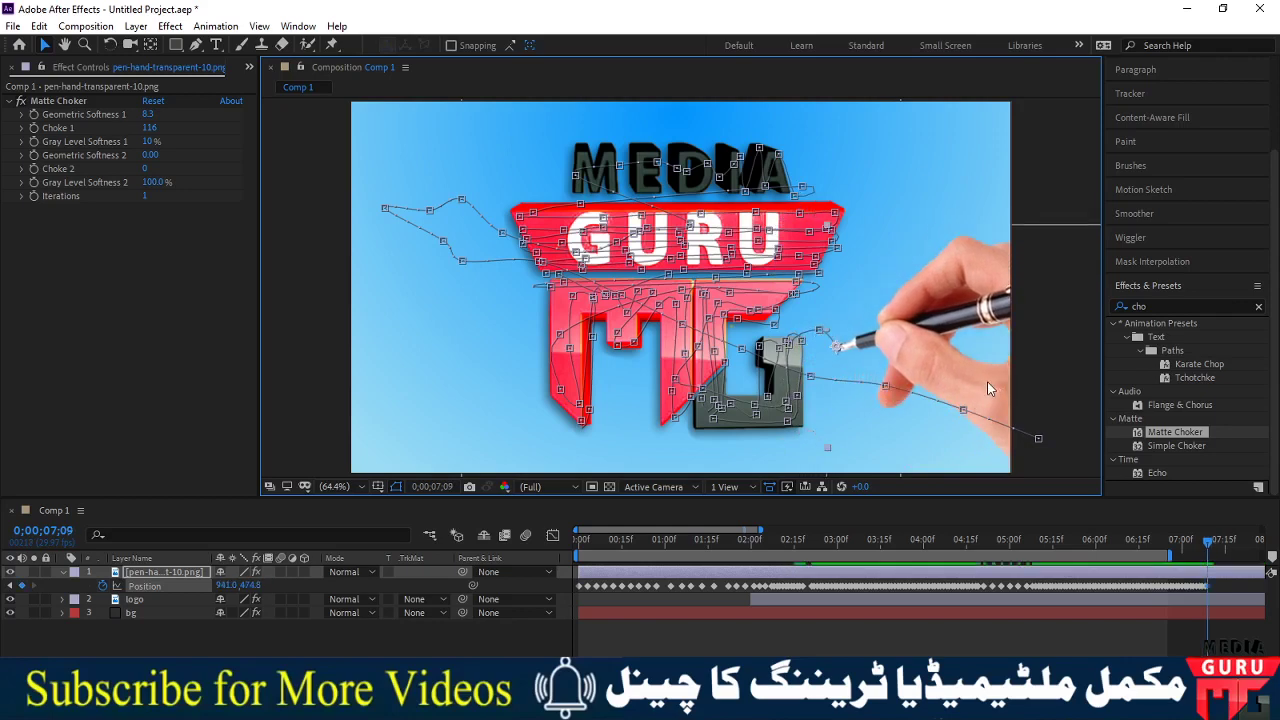
left_click_drag(962, 278, 980, 308)
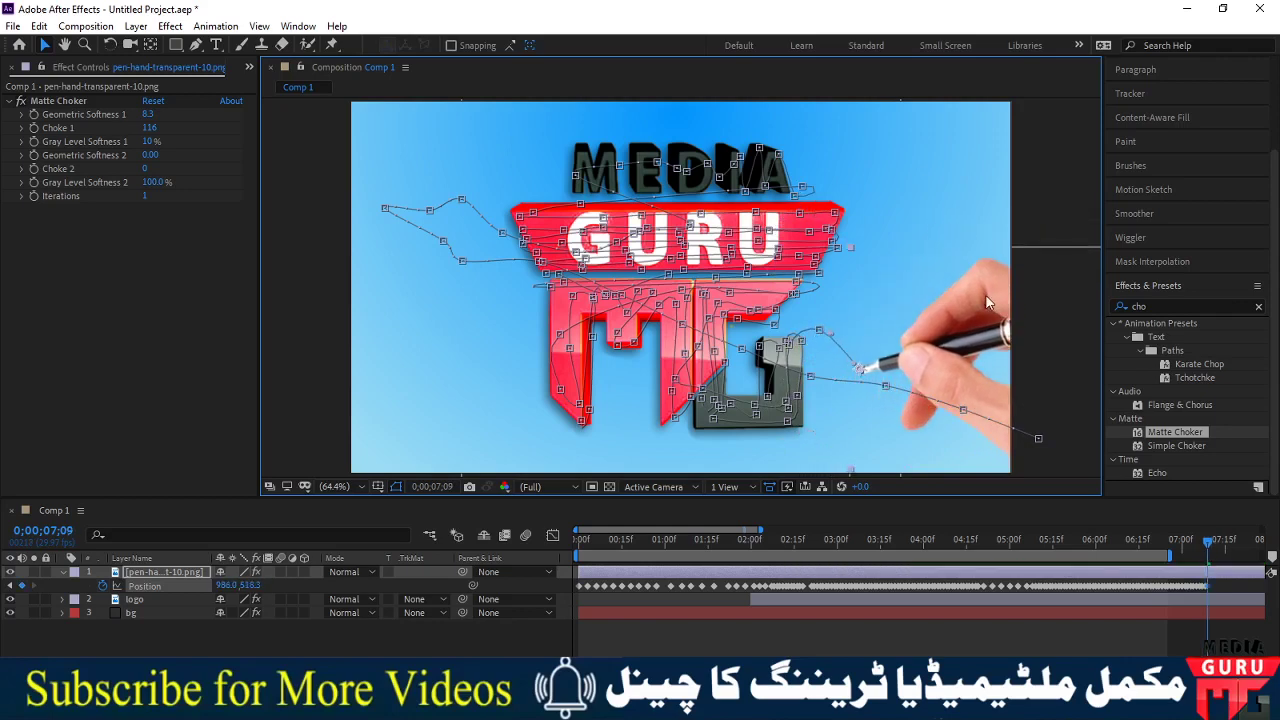
key("Page_Down")
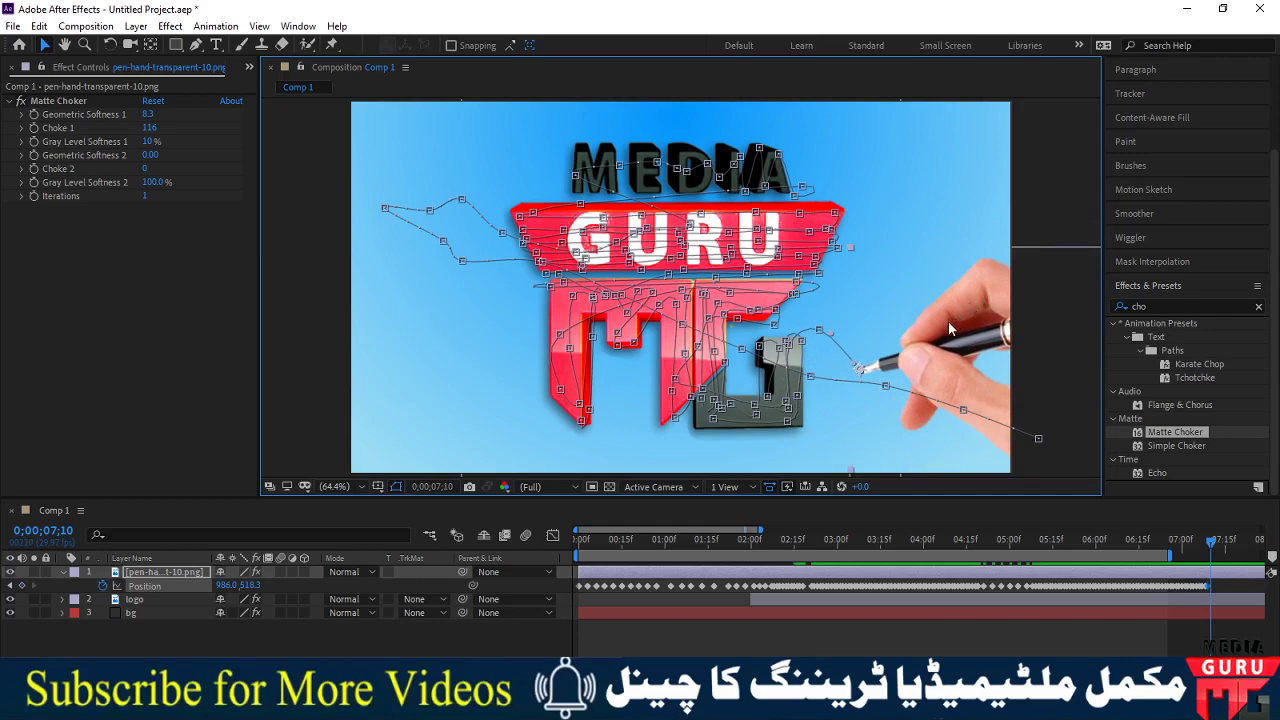
key("Page_Down")
mouse_move(948, 321)
left_mouse_down()
mouse_move(1002, 381)
mouse_move(989, 406)
left_mouse_up()
key("Page_Down")
key("Page_Down")
key("Page_Down")
key("Page_Down")
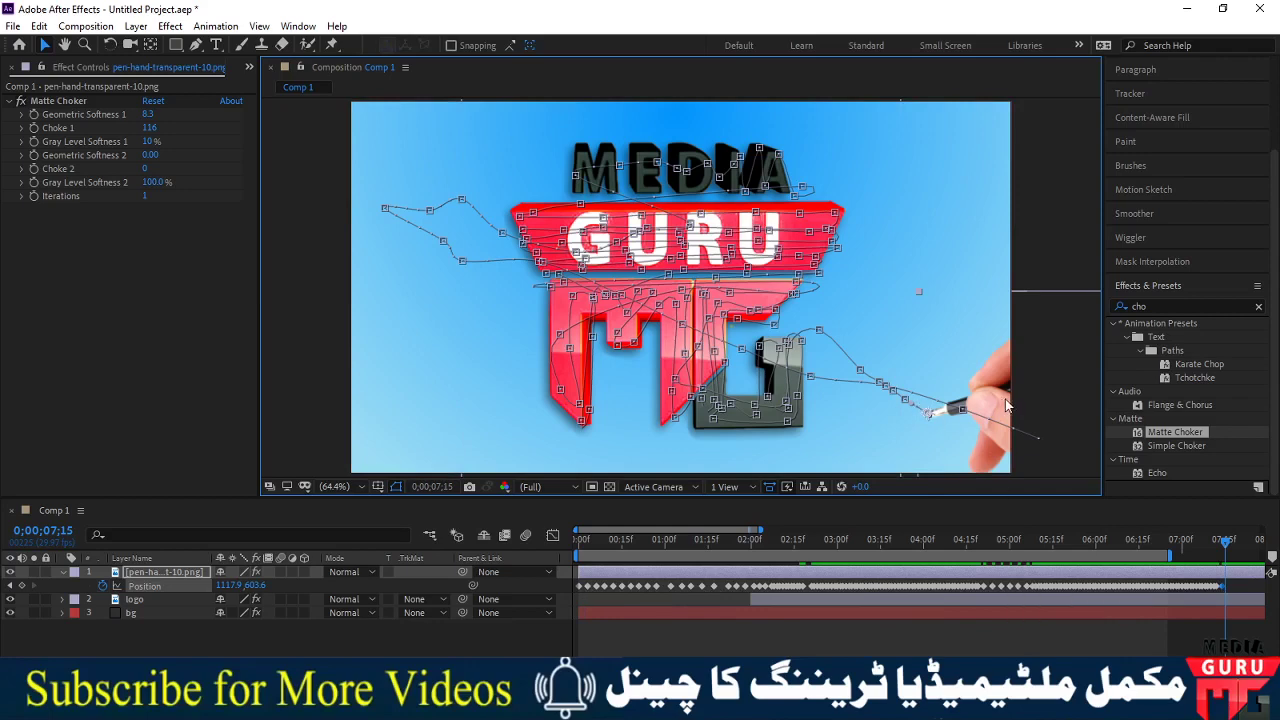
left_click_drag(997, 401, 1076, 428)
key("Page_Down")
key("Page_Down")
key("Page_Down")
key("Page_Down")
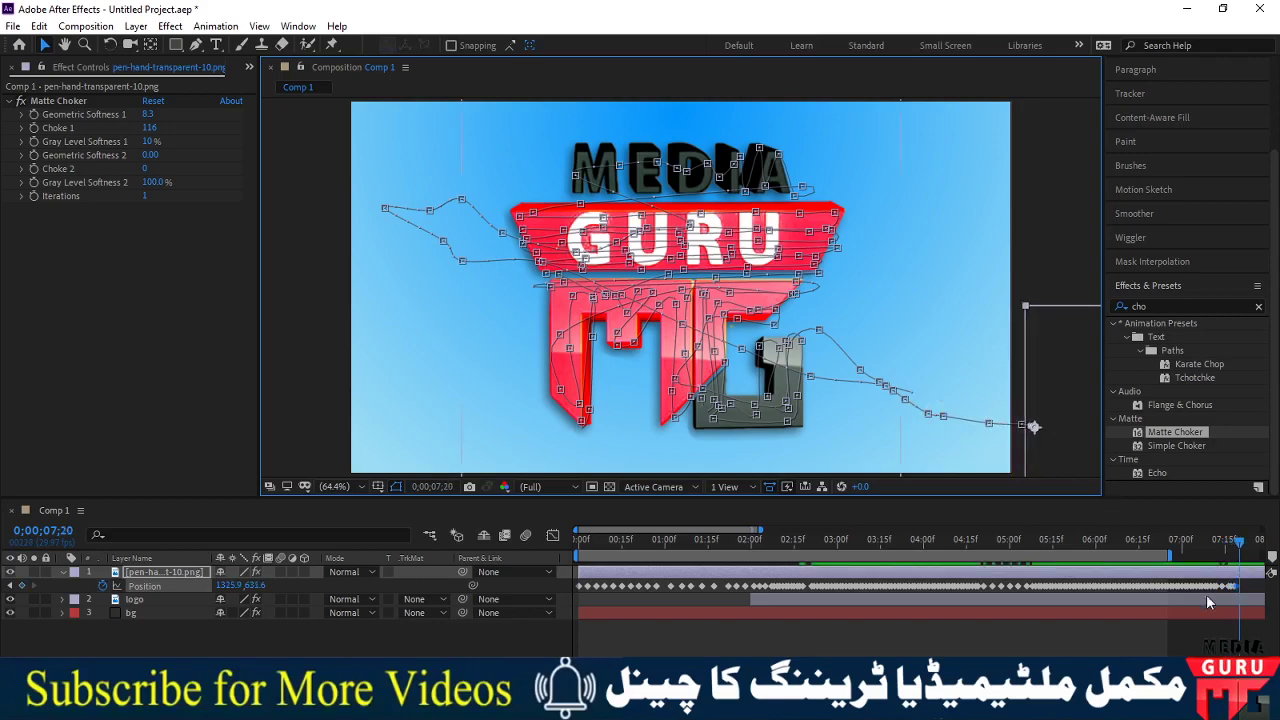
- Extend the work area to cover the hand's exit, select the bg layer, and preview from the start
mouse_move(1175, 556)
left_mouse_down()
mouse_move(1190, 558)
mouse_move(1174, 564)
left_mouse_up()
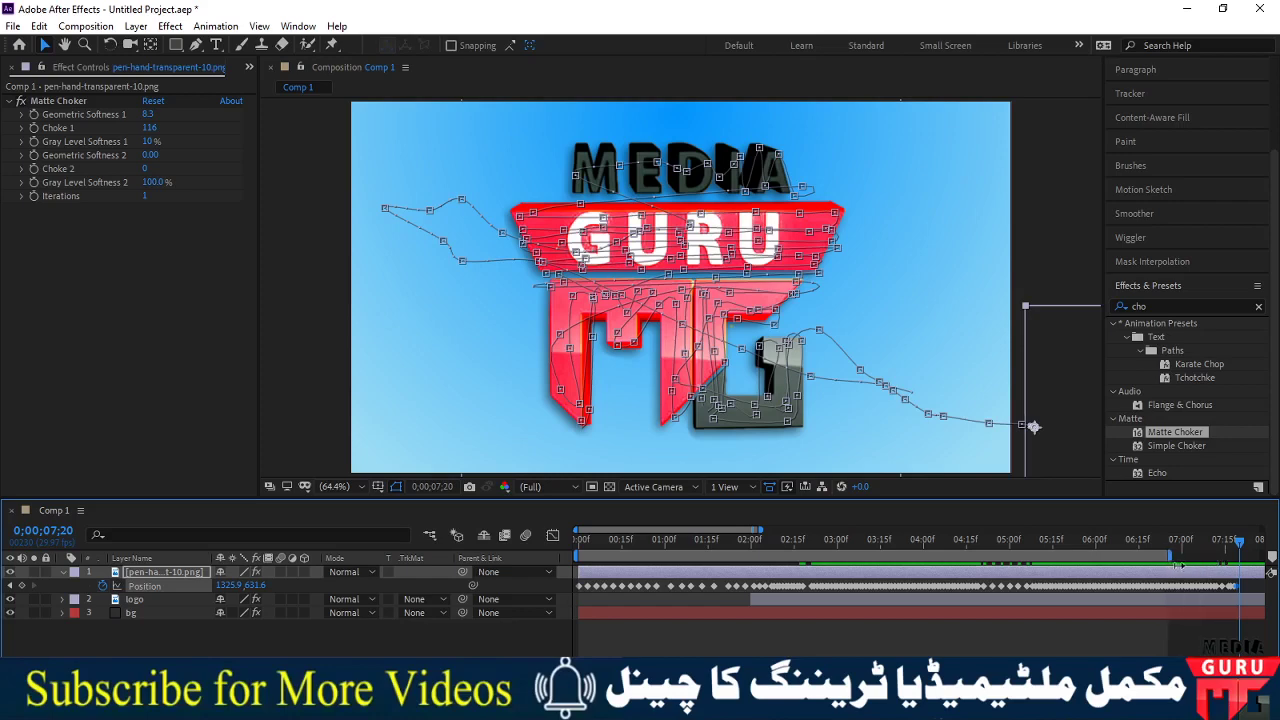
left_click_drag(1209, 565, 1230, 565)
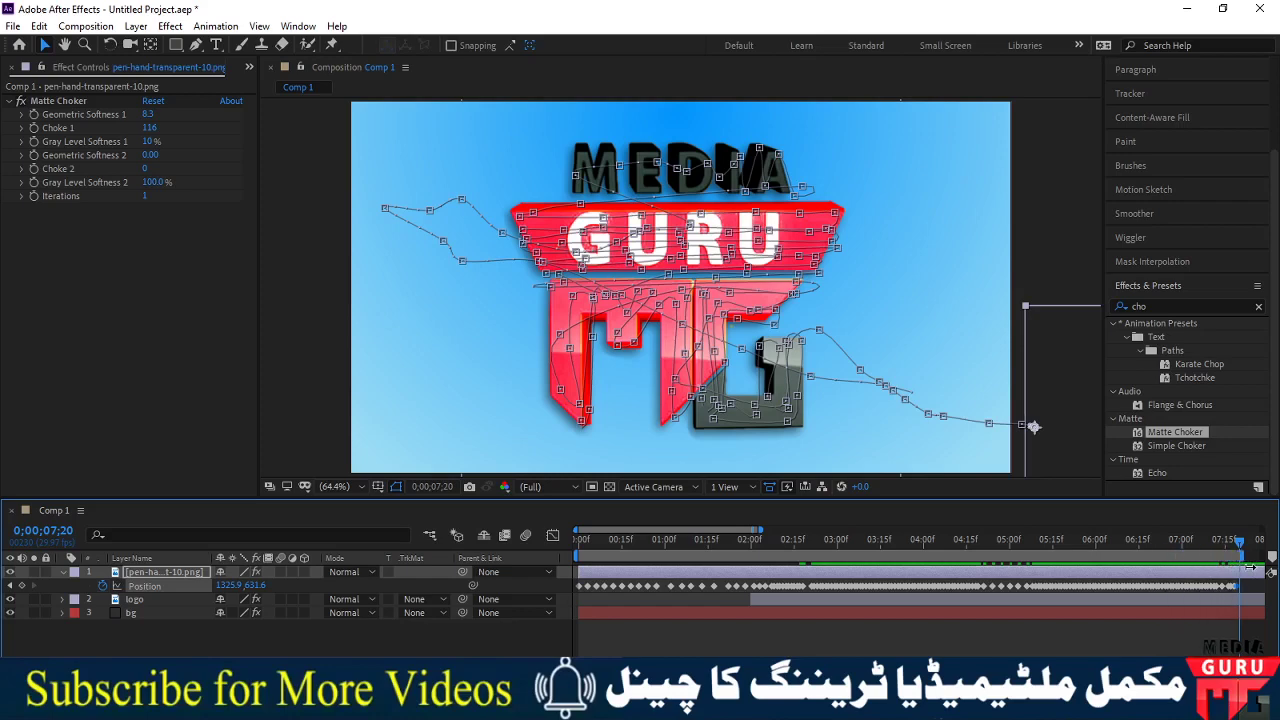
left_click(937, 445)
key("space")
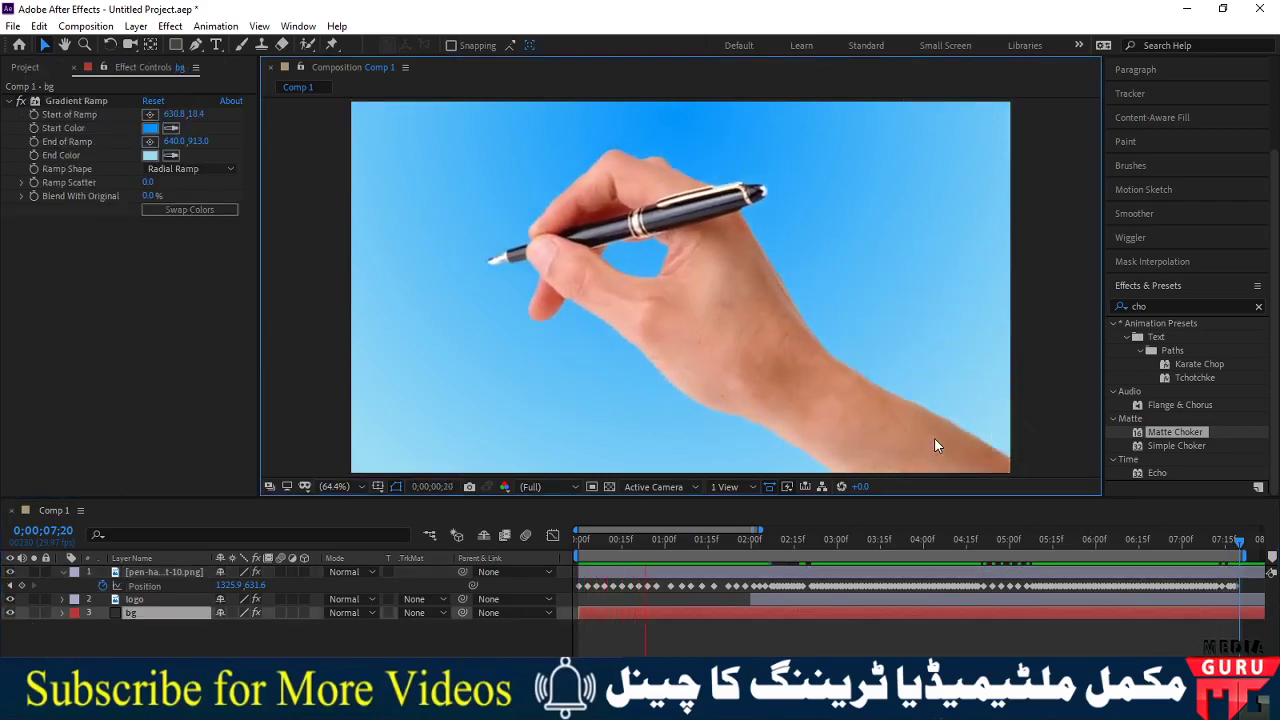
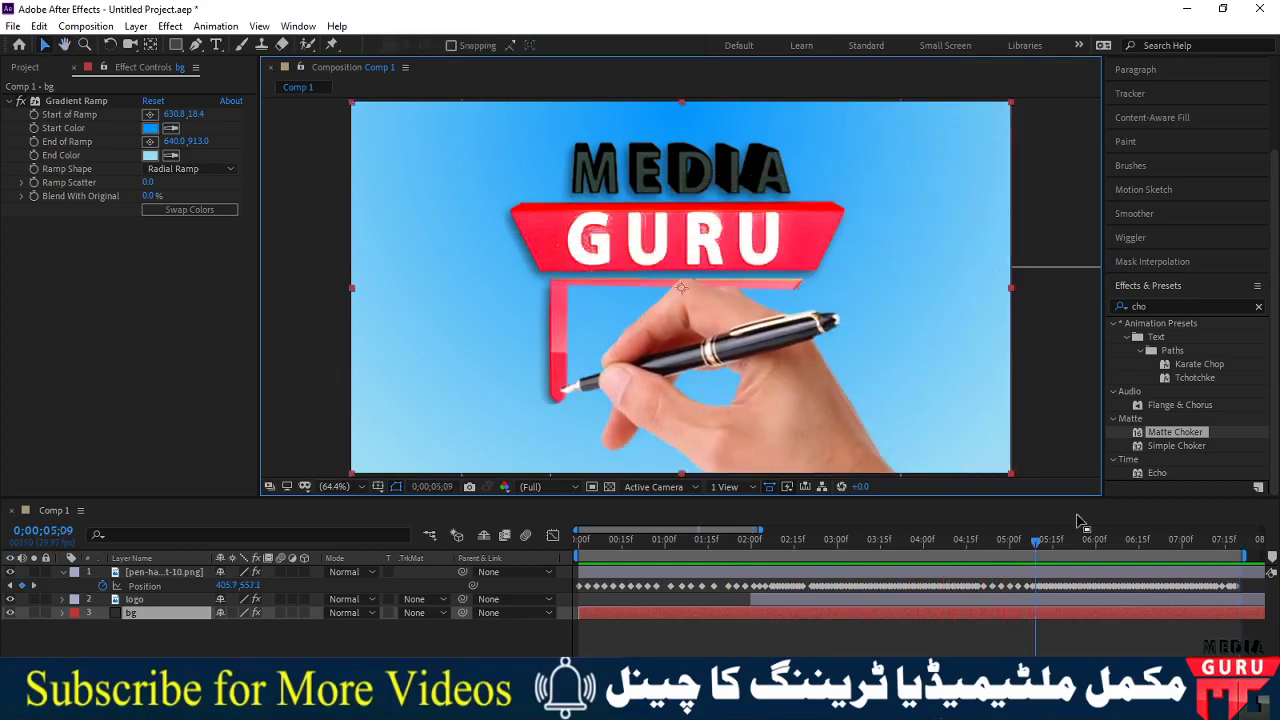
- Return to frame 0;00;00;00 and reveal the pen-hand layer's Rotation, currently 0x+0.0°
left_click_drag(990, 540, 825, 548)
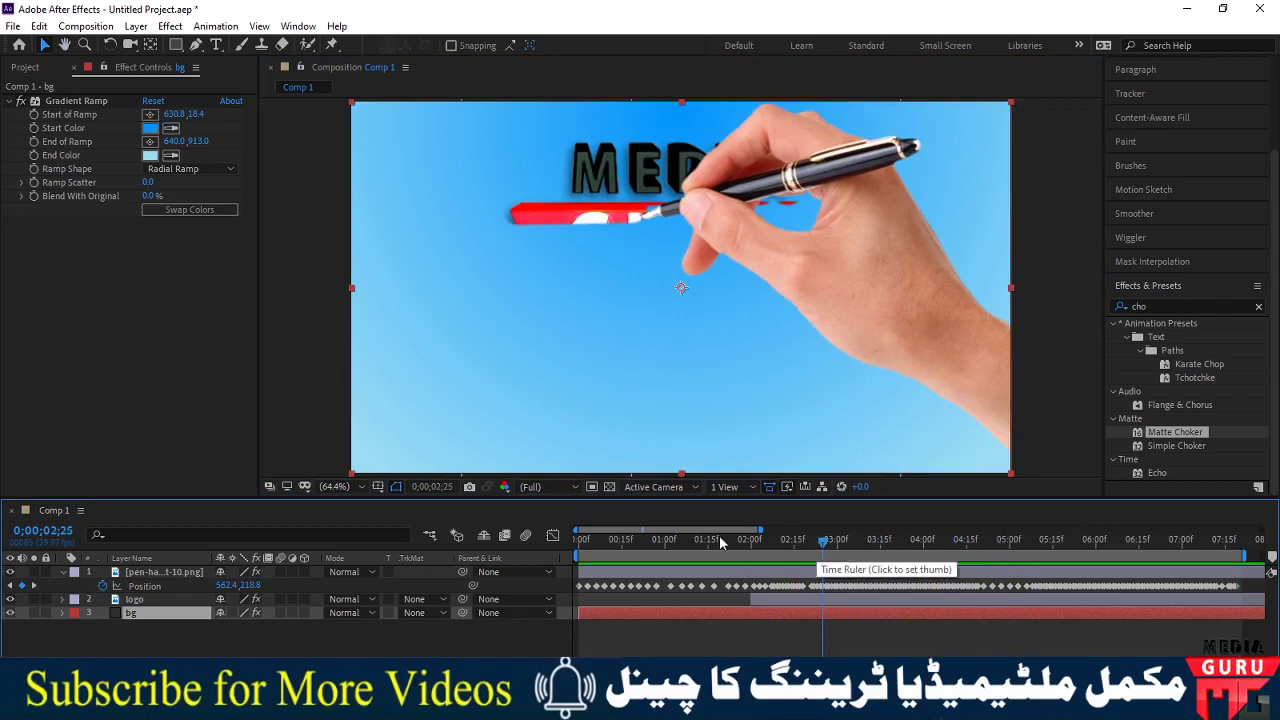
left_click_drag(720, 541, 552, 545)
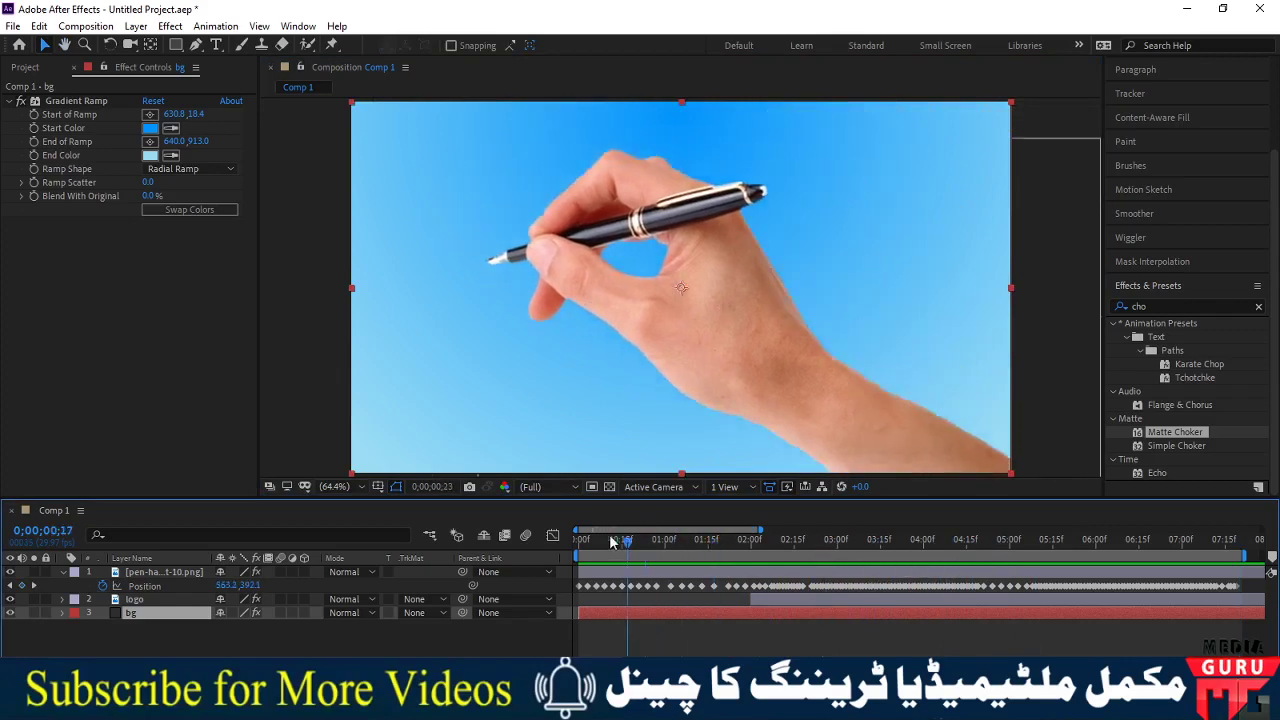
left_click(179, 571)
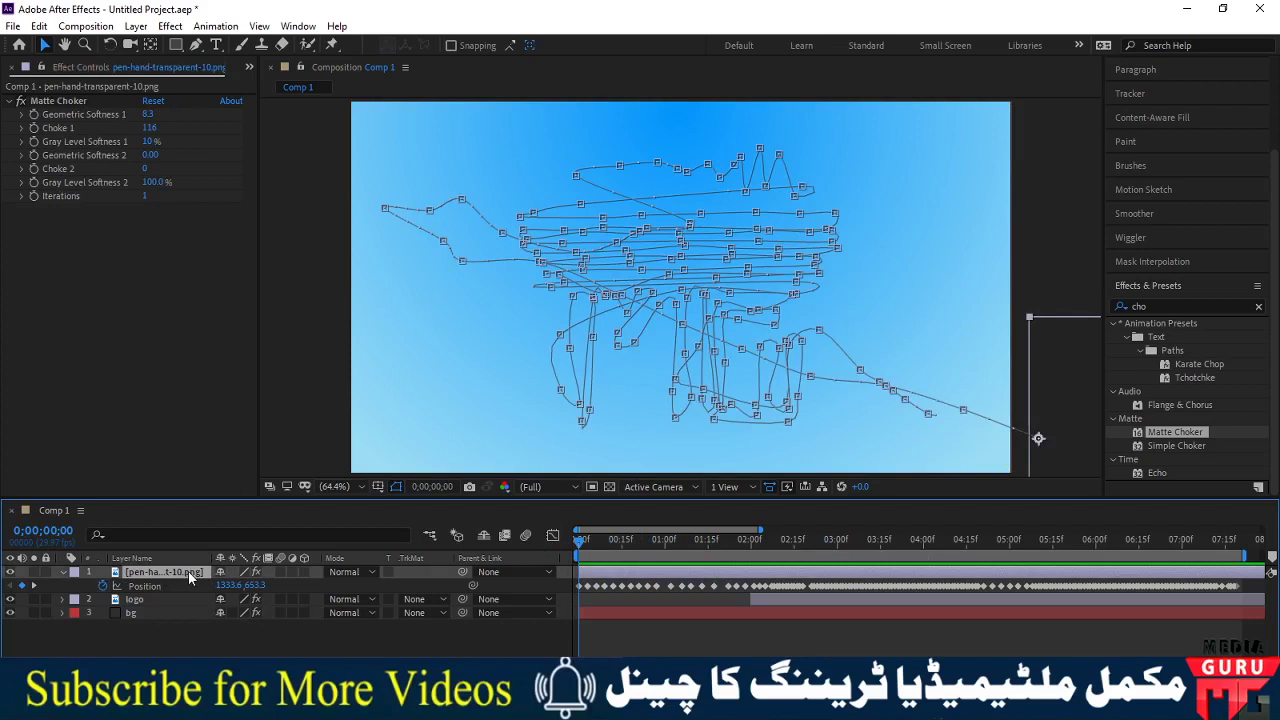
key("r")
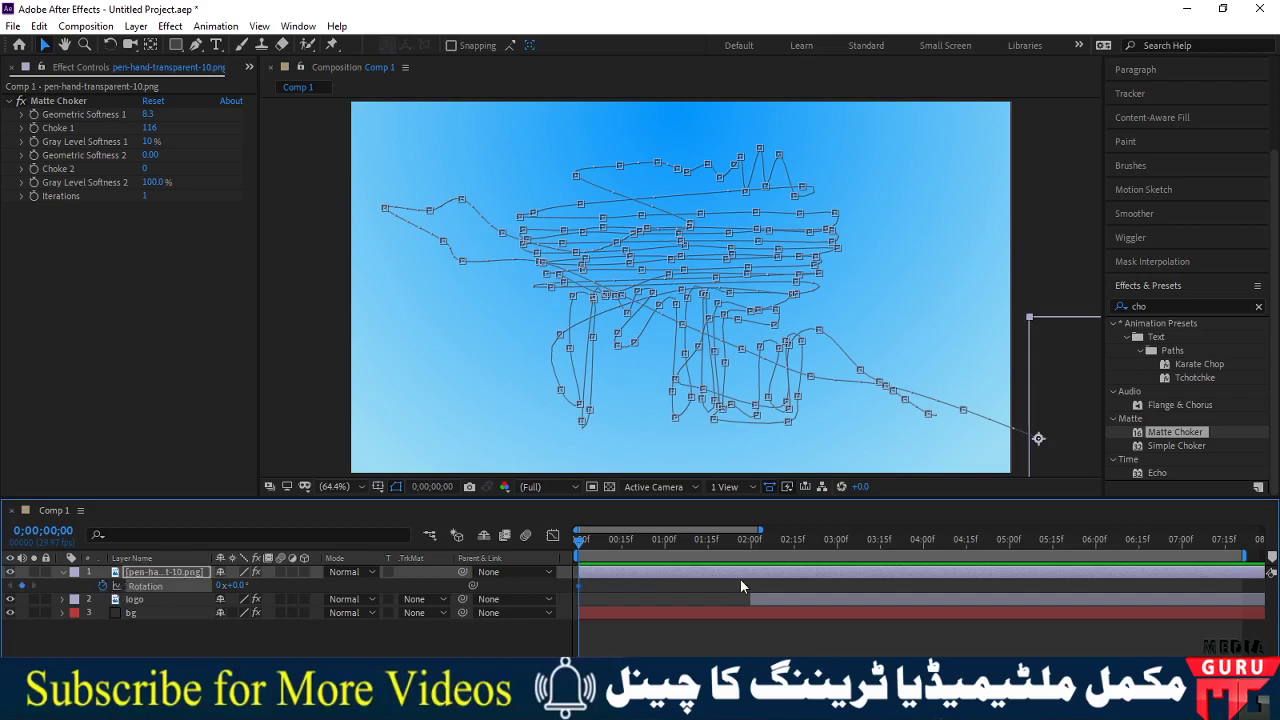
- Key the hand's Rotation at 15°, 25° and about 22° through roughly 0;00;01;22
key("space")
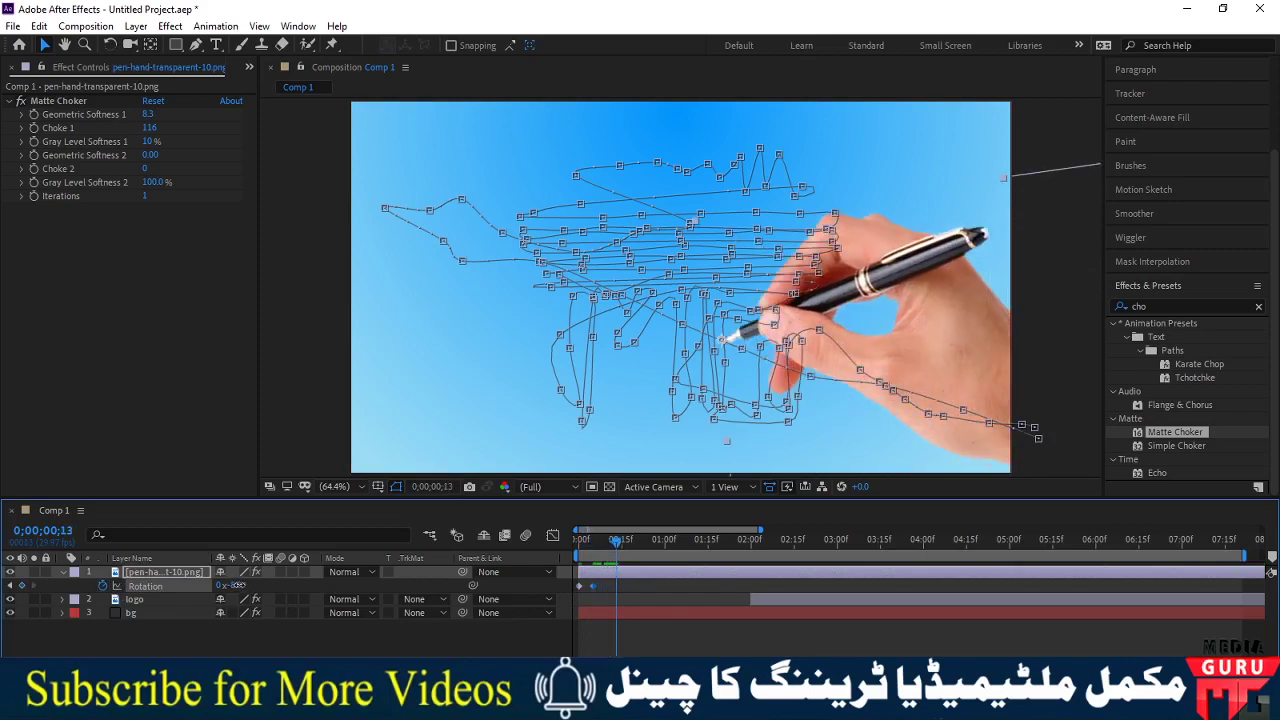
left_click_drag(237, 585, 268, 592)
key("Page_Down")
key("Page_Down")
key("Page_Down")
key("Page_Down")
key("Page_Down")
key("Page_Down")
key("Page_Down")
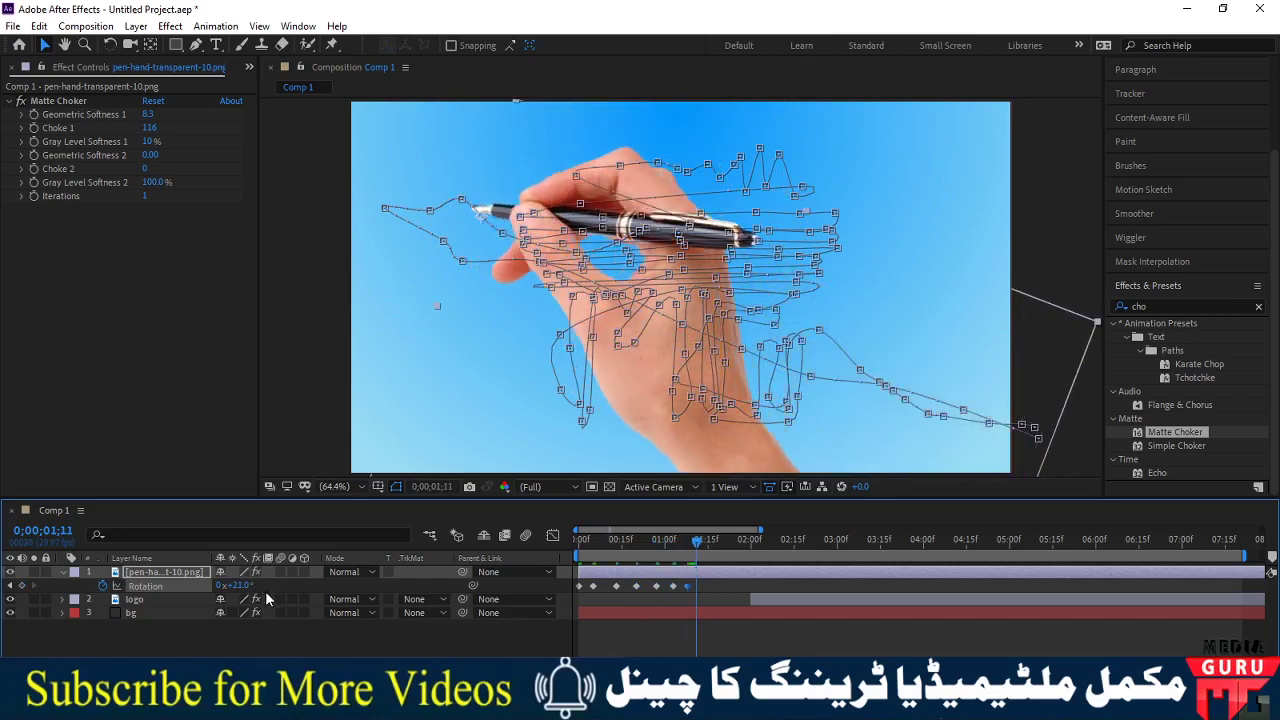
key("Page_Down")
key("Page_Down")
key("Page_Down")
key("Page_Down")
key("Page_Down")
key("Page_Down")
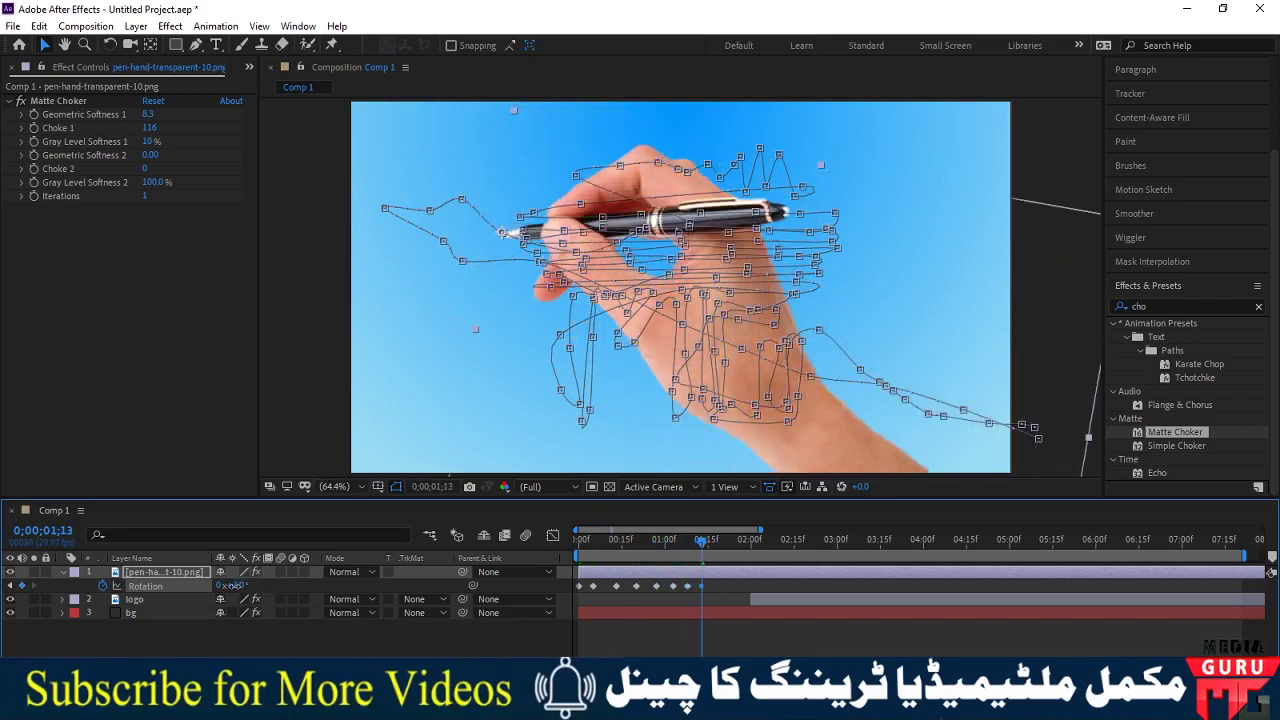
left_click_drag(238, 586, 236, 594)
key("Page_Down")
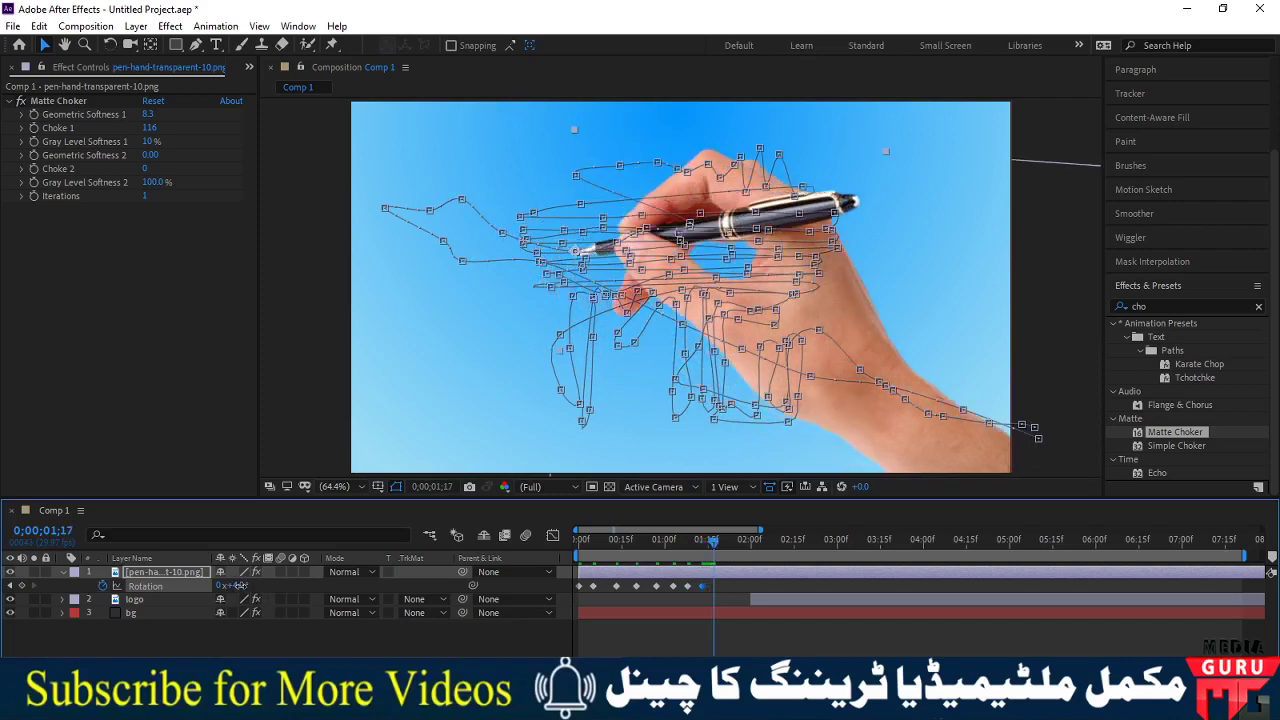
key("Page_Down")
key("Page_Down")
key("Page_Down")
mouse_move(252, 589)
left_mouse_down()
mouse_move(263, 597)
mouse_move(240, 592)
left_mouse_up()
key("Page_Down")
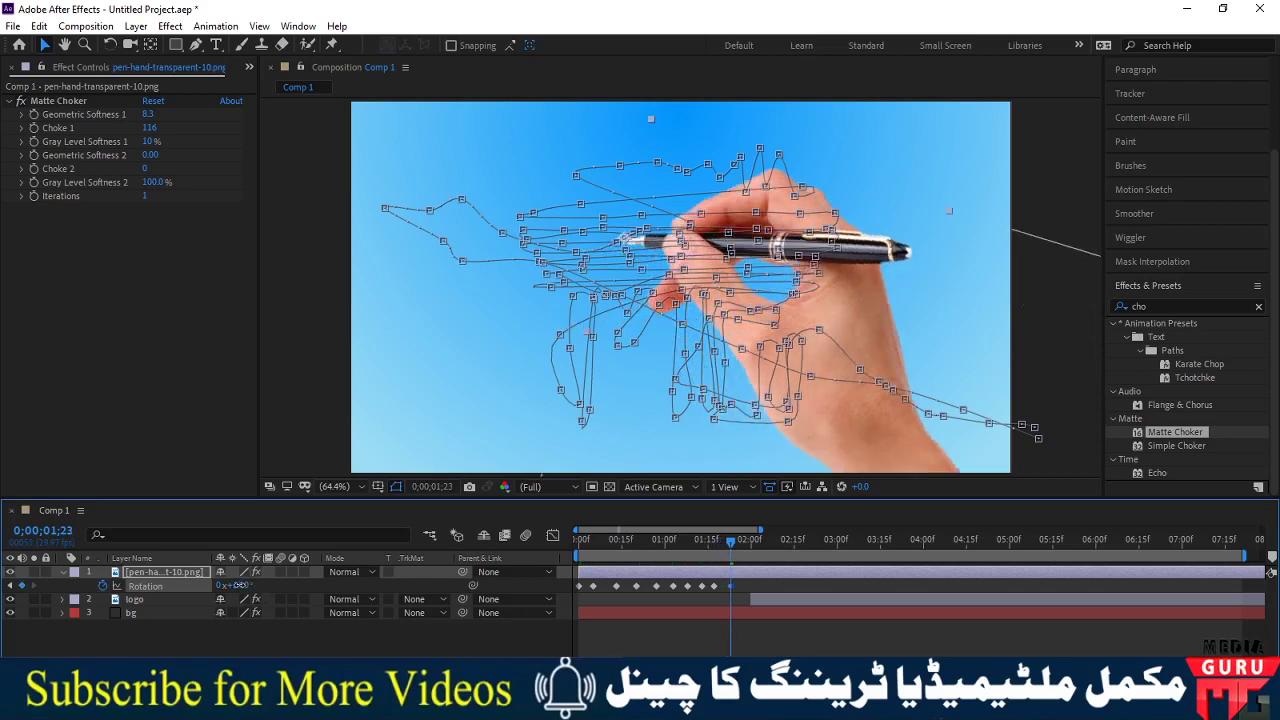
key("Page_Down")
- Add Rotation keyframes from 0;00;02;06 to 0;00;03;18, swinging the hand back left over the logo
key("Page_Down")
key("Page_Down")
key("Page_Down")
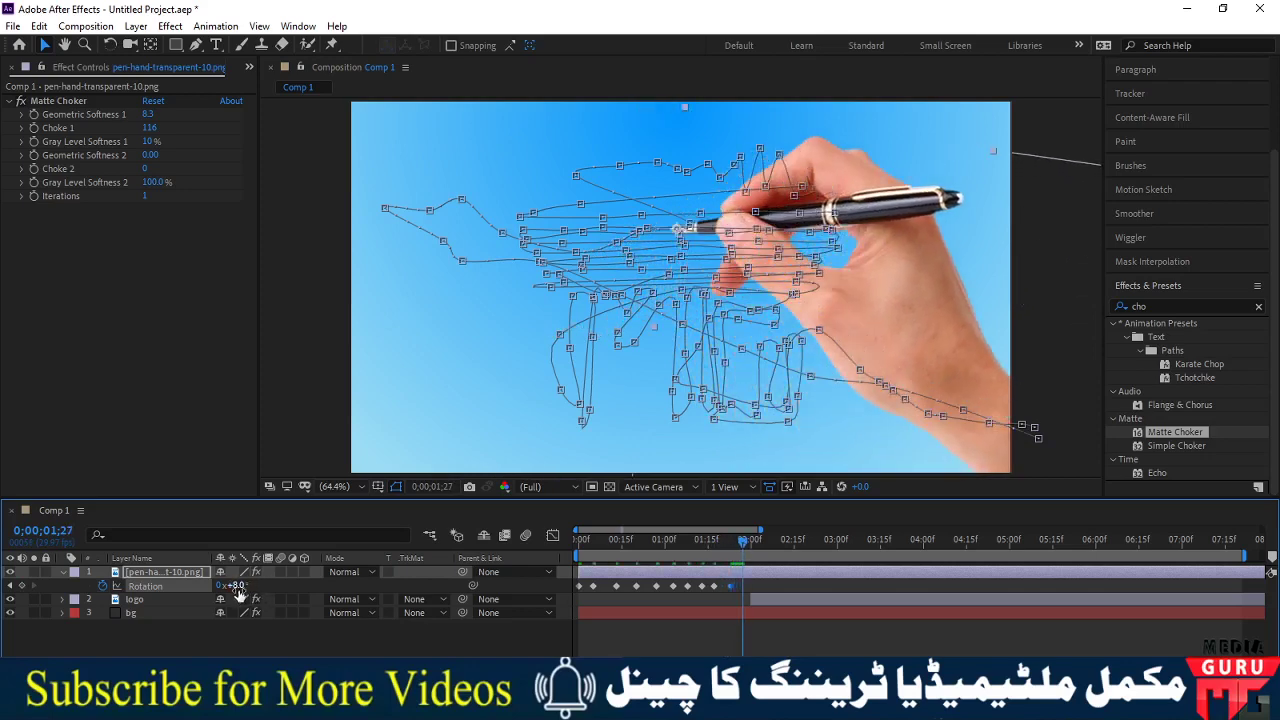
left_click_drag(240, 592, 252, 595)
key("Page_Down")
key("Page_Down")
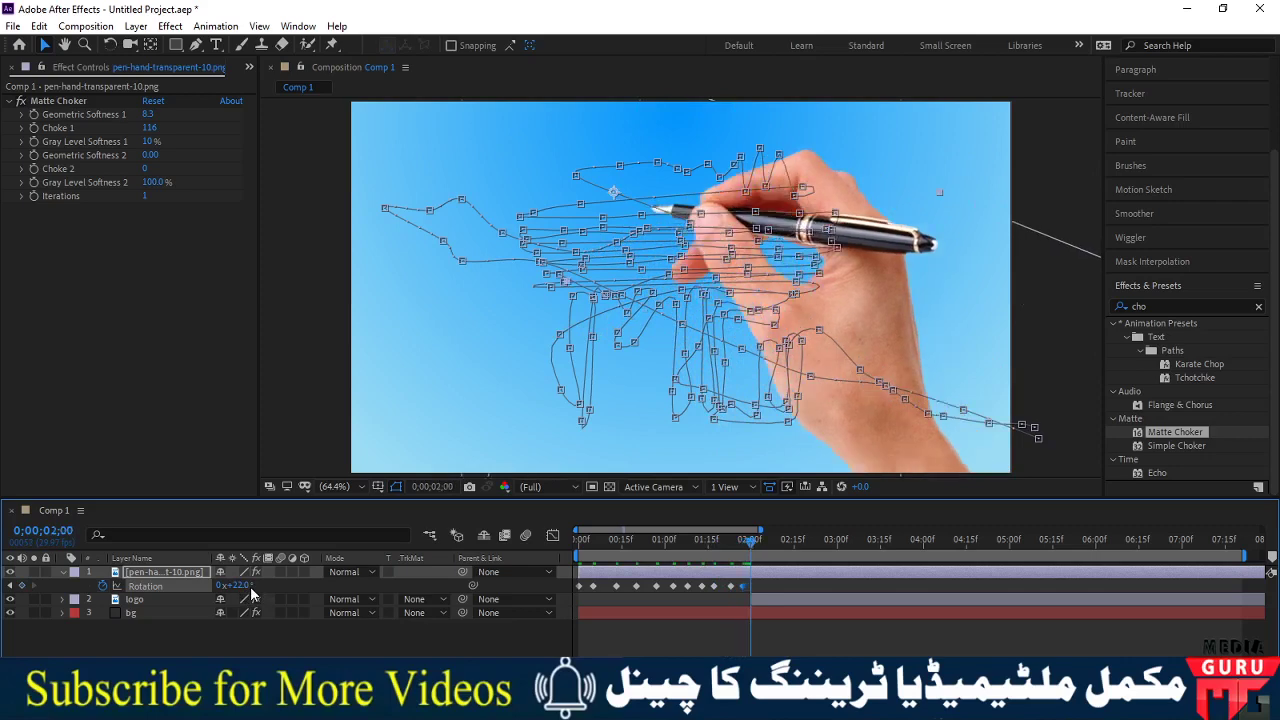
key("Page_Down")
key("Page_Down")
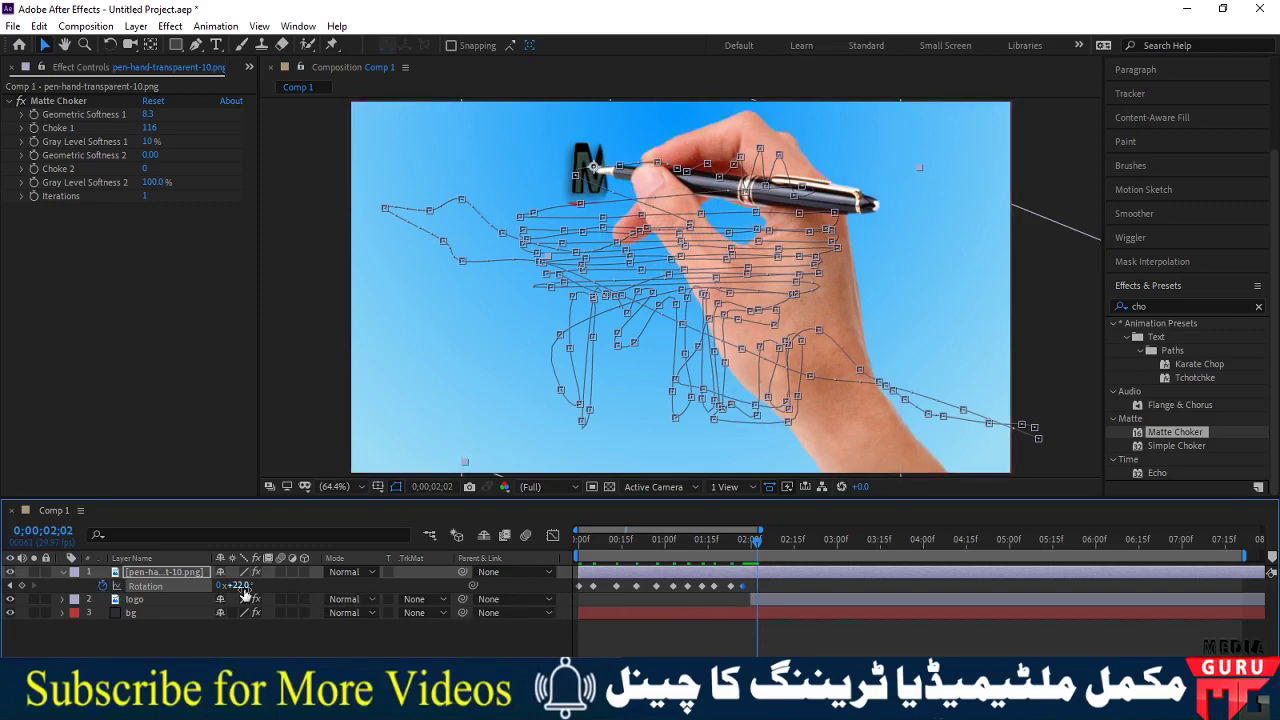
key("Page_Down")
key("Page_Down")
key("Page_Down")
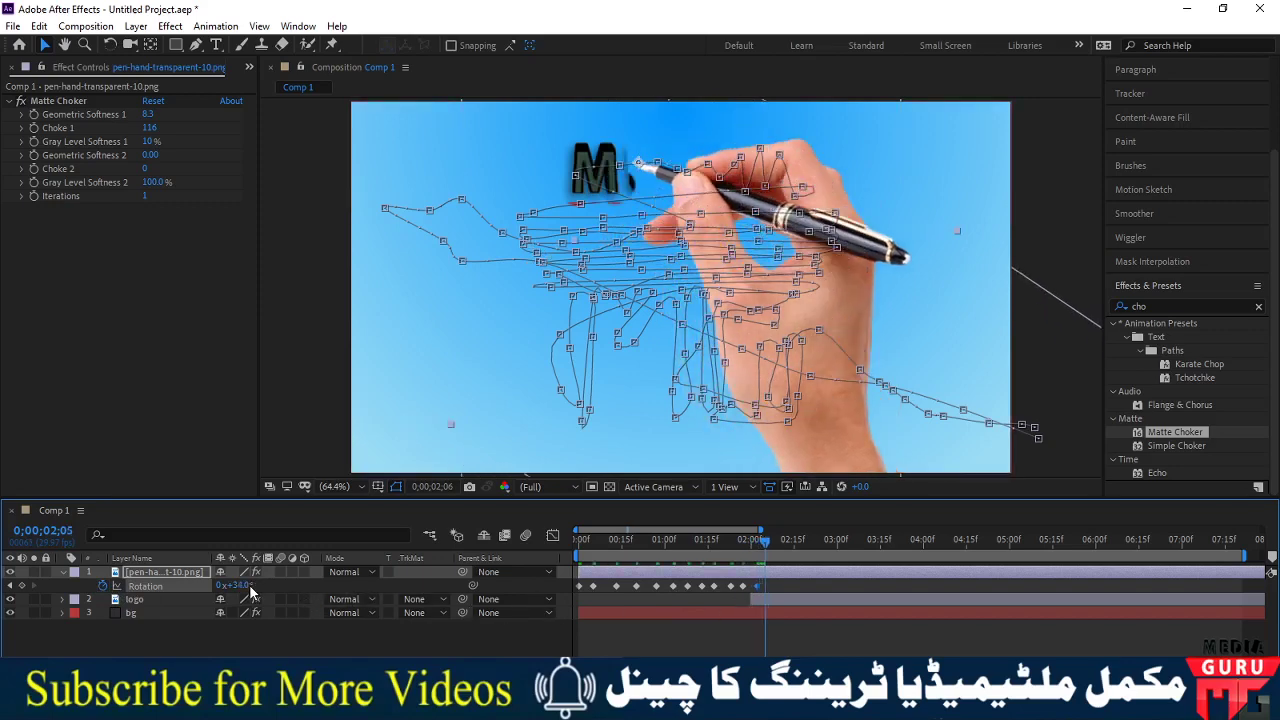
left_click_drag(243, 590, 245, 590)
key("Page_Down")
key("Page_Down")
key("Page_Down")
key("Page_Down")
key("Page_Down")
key("Page_Down")
key("Page_Down")
key("Page_Down")
key("Page_Down")
key("Page_Down")
key("Page_Down")
key("Page_Down")
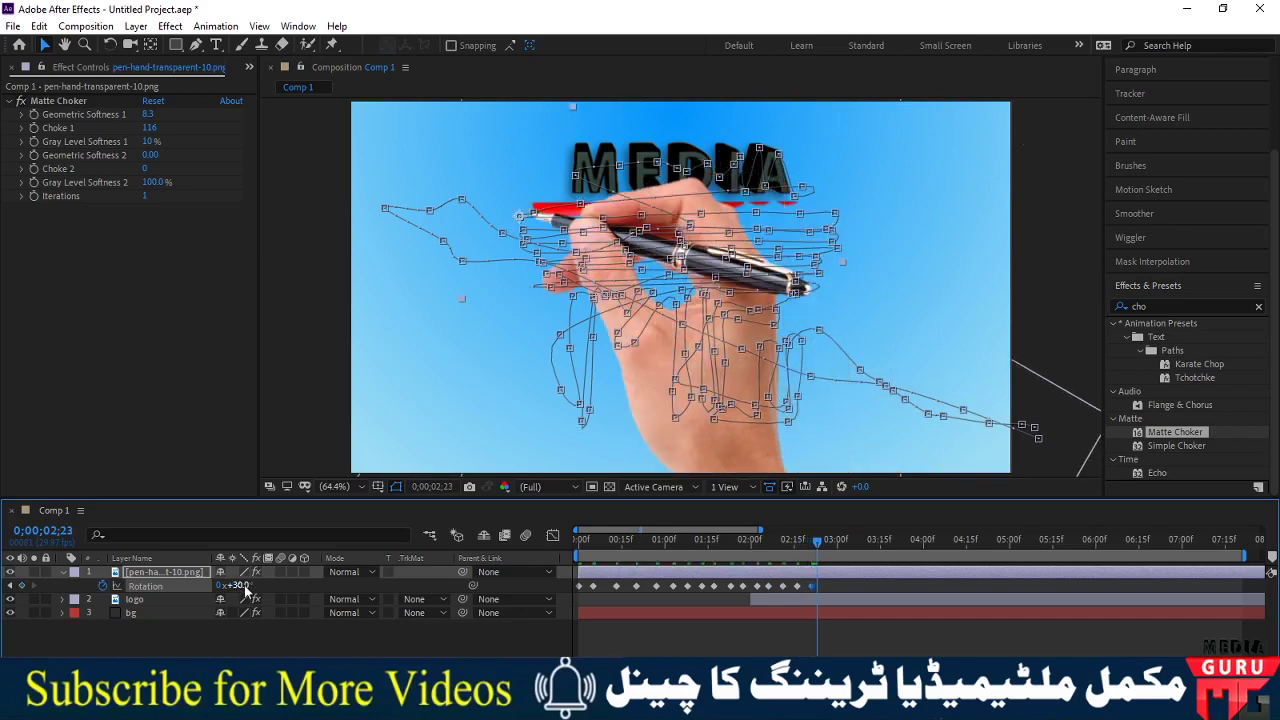
key("Page_Down")
key("Page_Down")
key("Page_Down")
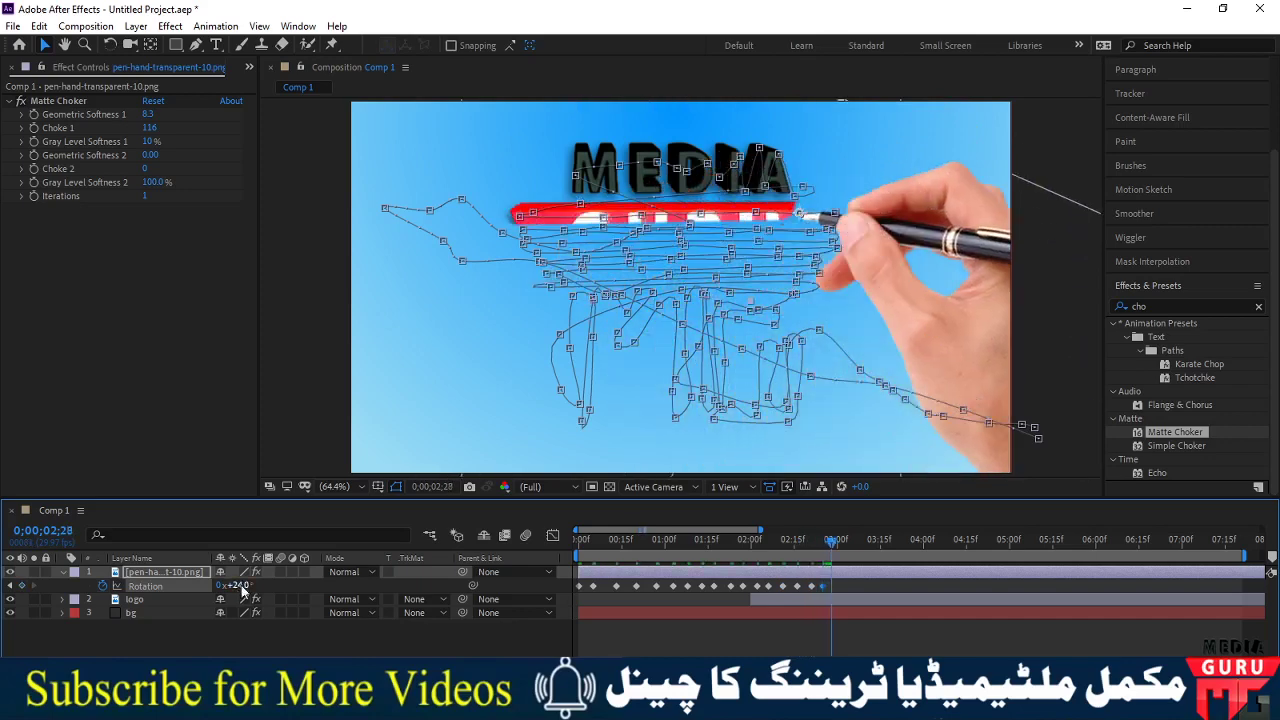
left_click_drag(243, 585, 231, 586)
key("Page_Down")
key("Page_Down")
key("Page_Down")
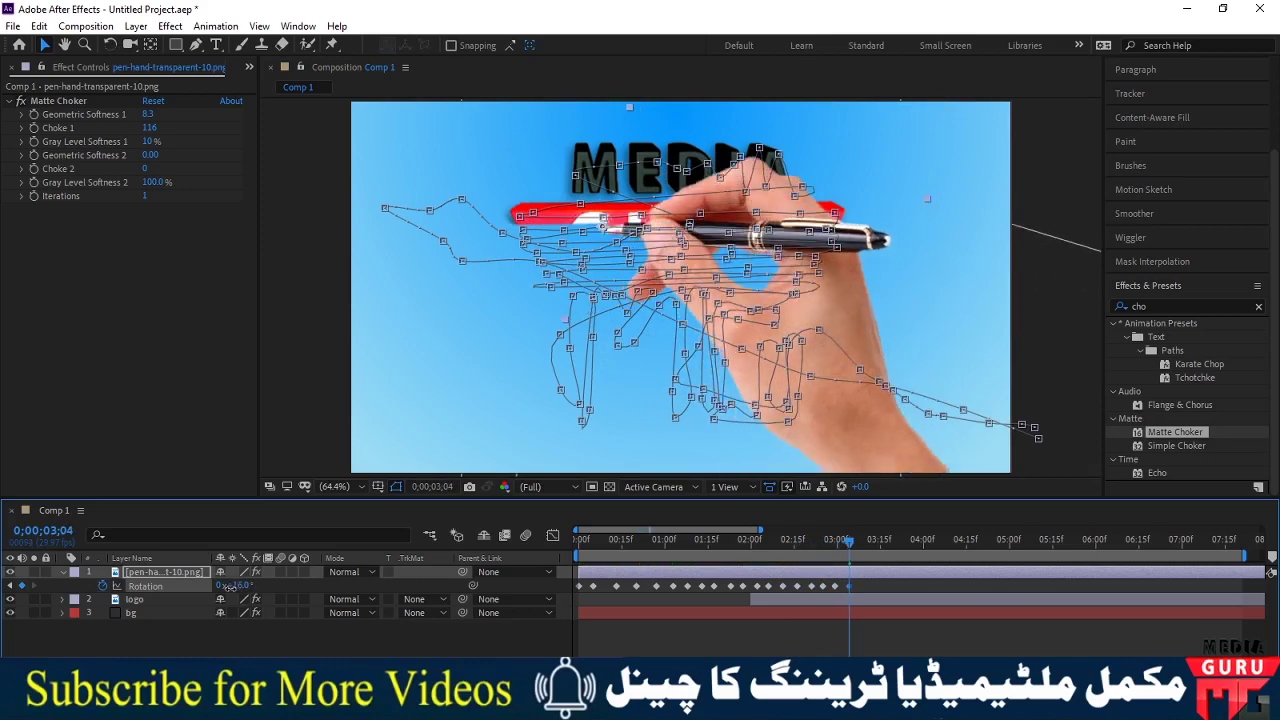
key("Page_Down")
key("Page_Down")
key("Page_Down")
key("Page_Down")
key("Page_Down")
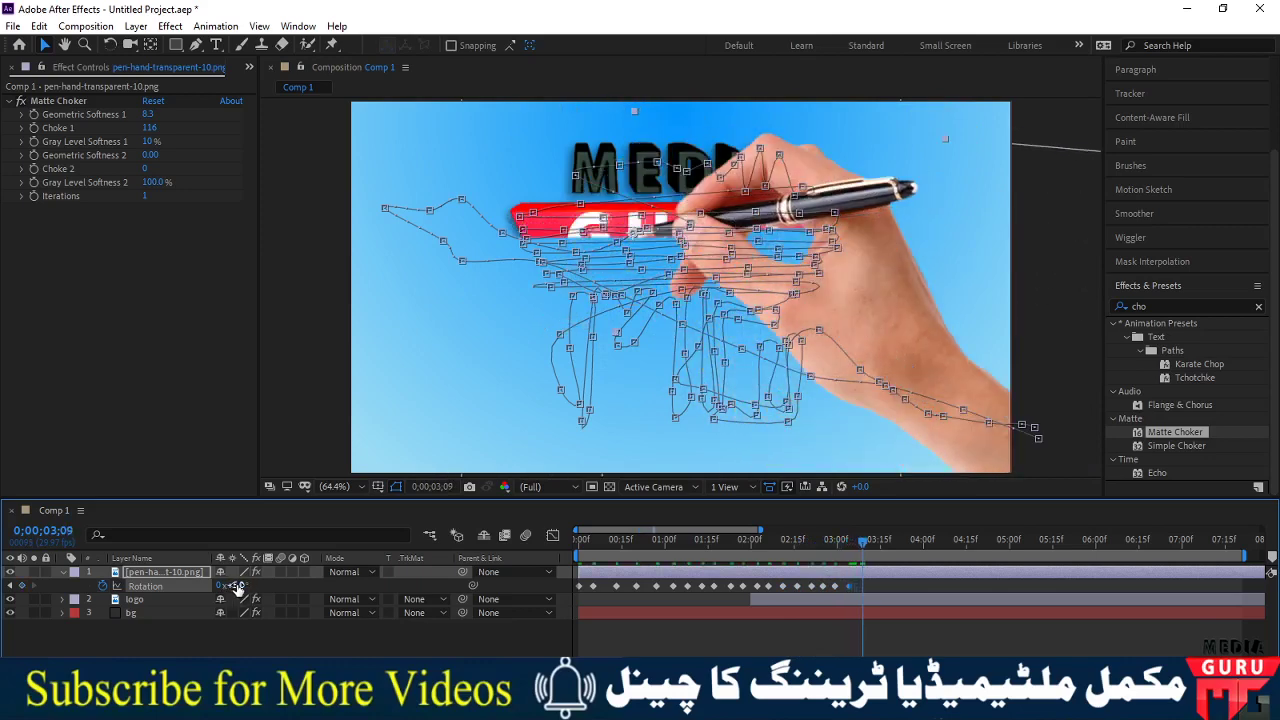
mouse_move(231, 587)
left_mouse_down()
mouse_move(254, 587)
mouse_move(233, 587)
left_mouse_up()
key("Page_Down")
key("Page_Down")
key("Page_Down")
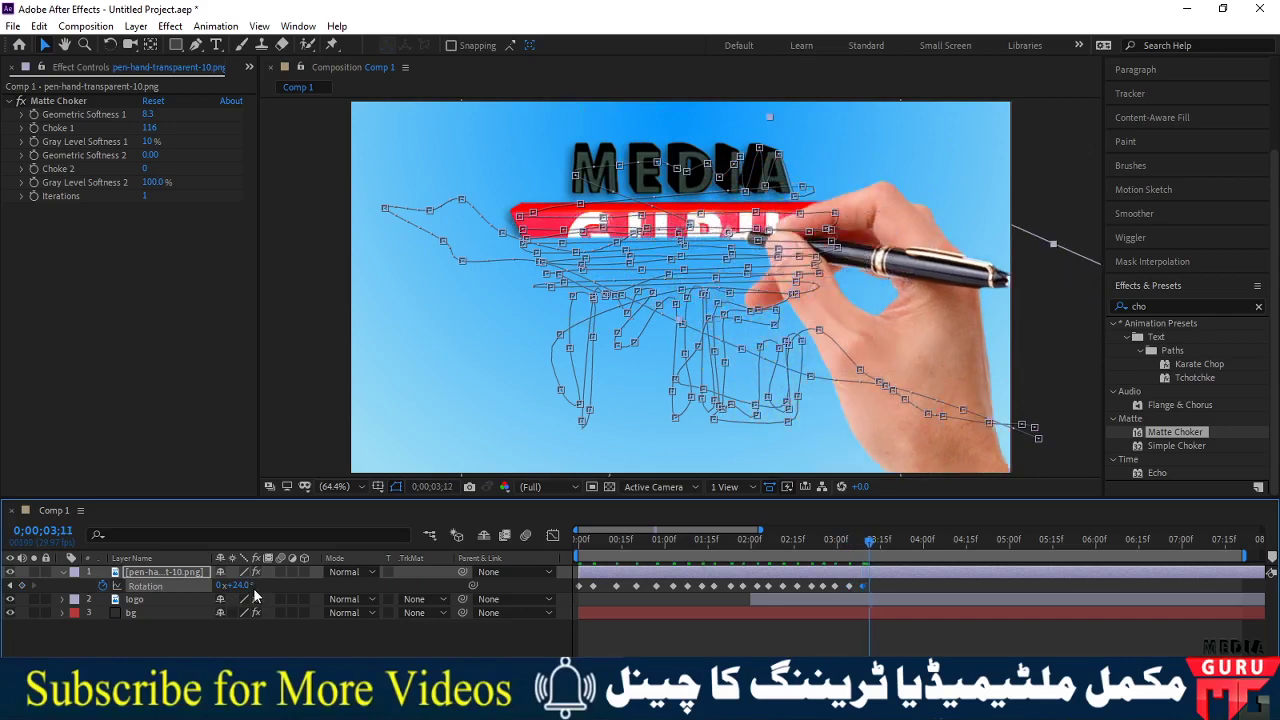
key("Page_Down")
key("Page_Down")
key("Page_Down")
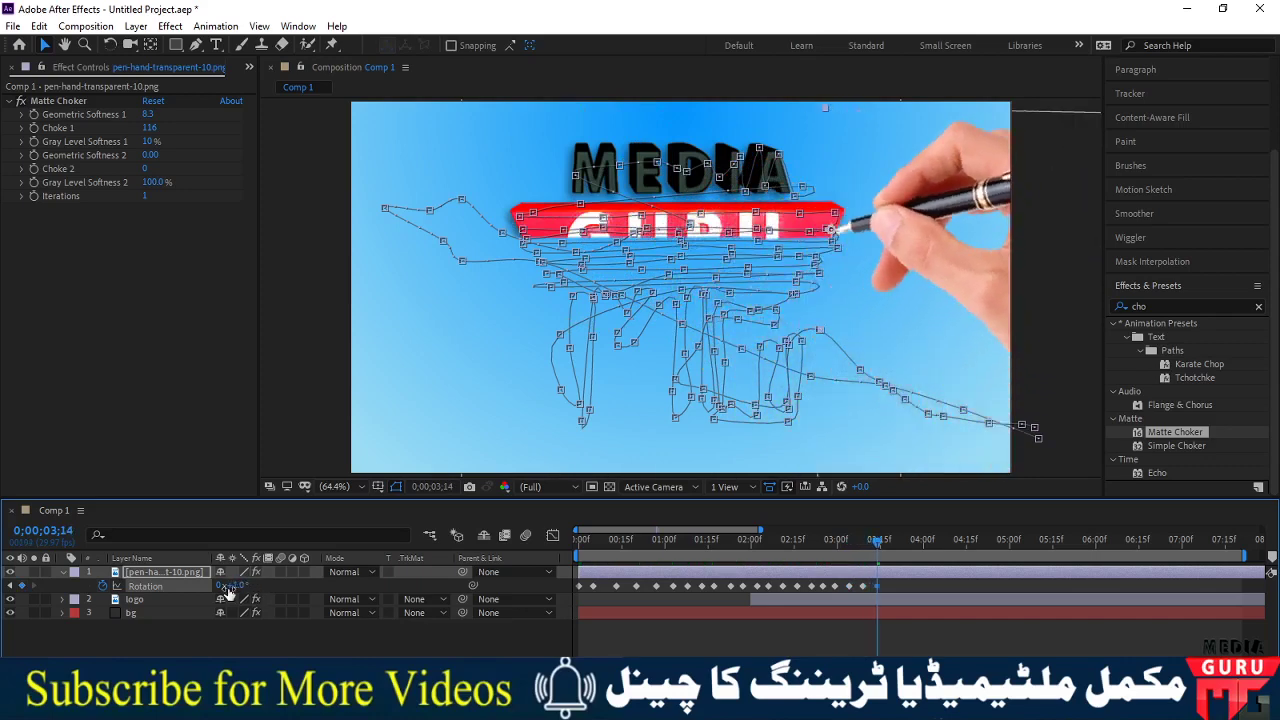
mouse_move(234, 586)
left_mouse_down()
mouse_move(273, 593)
mouse_move(232, 588)
mouse_move(252, 586)
left_mouse_up()
key("Page_Down")
key("Page_Down")
key("Page_Down")
key("Page_Down")
key("Page_Down")
key("Page_Down")
key("Page_Down")
key("Page_Down")
key("Page_Down")
key("Page_Down")
key("Page_Down")
key("Page_Down")
key("Page_Down")
key("Page_Down")
key("Page_Down")
key("Page_Down")
key("Page_Down")
key("Page_Down")
key("Page_Down")
key("Page_Down")
key("Page_Down")
key("Page_Down")
key("Page_Down")
key("Page_Down")
key("Page_Down")
key("Page_Down")
key("Page_Down")
key("Page_Down")
key("Page_Down")
key("Page_Down")
key("Page_Down")
key("Page_Down")
key("Page_Down")
key("Page_Down")
key("Page_Down")
key("Page_Down")
key("Page_Down")
key("Page_Down")
key("Page_Down")
key("Page_Down")
key("Page_Down")
key("Page_Down")
key("Page_Down")
key("Page_Down")
key("Page_Down")
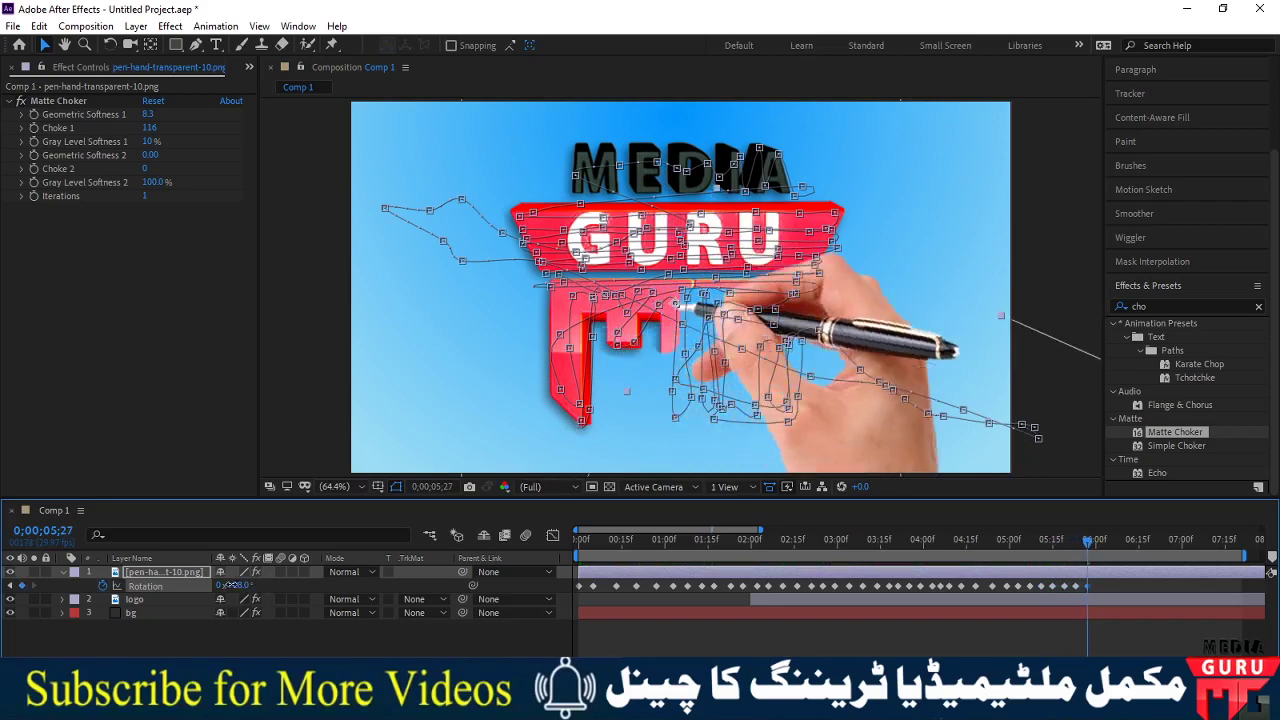
- Key the hand's Rotation at about +31°, +42° and onward to 8° near 0;00;07;14, then deselect the layer
key("Page_Down")
key("Page_Down")
left_click_drag(236, 590, 239, 590)
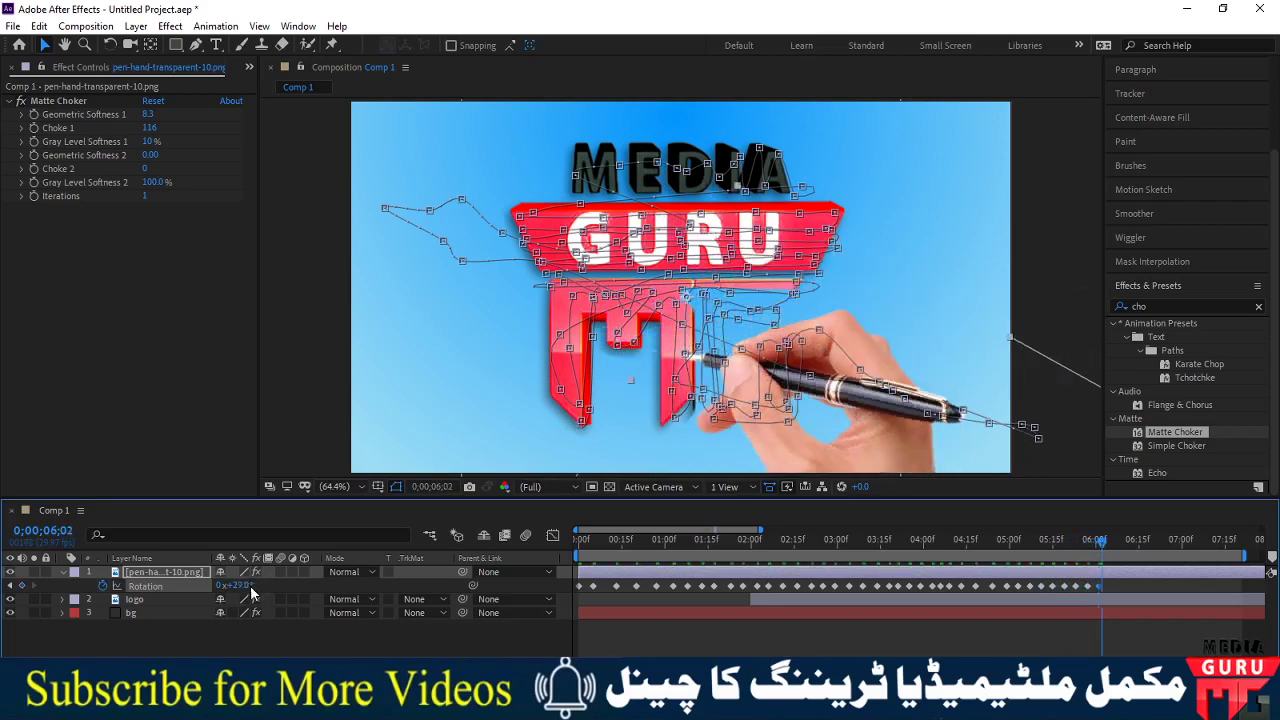
key("Page_Down")
key("Page_Down")
key("Page_Down")
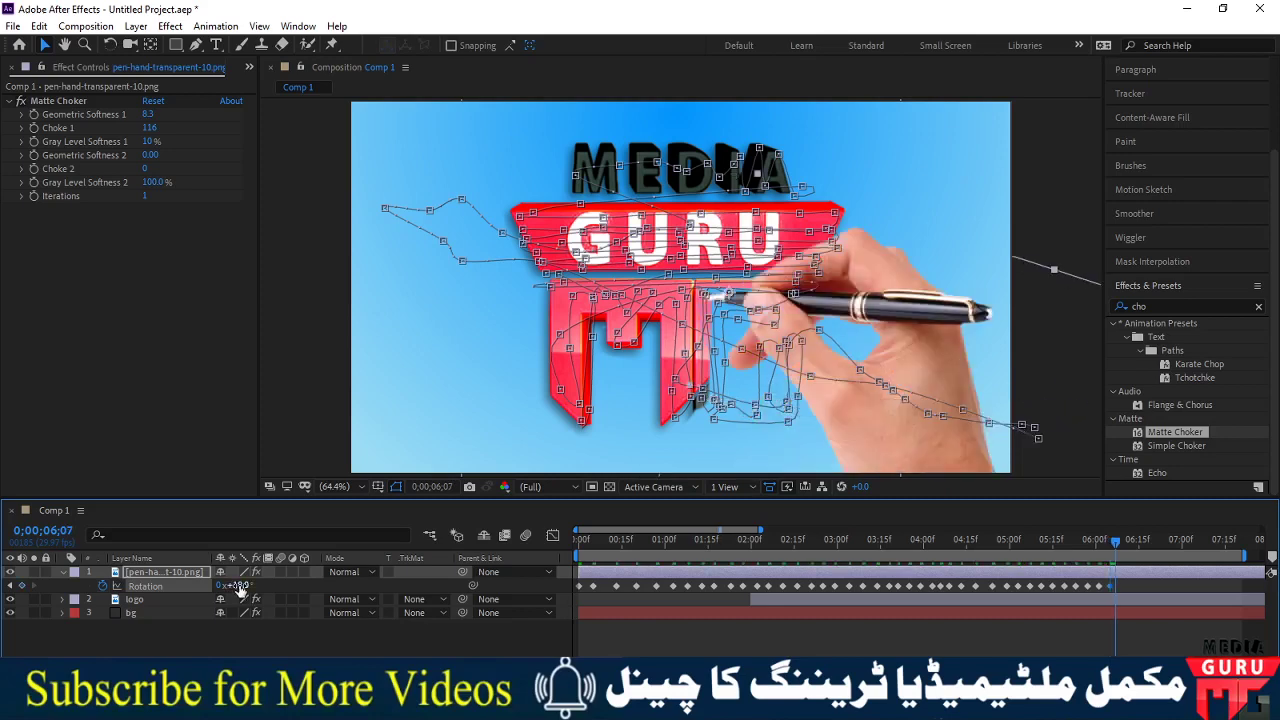
left_click_drag(236, 590, 244, 588)
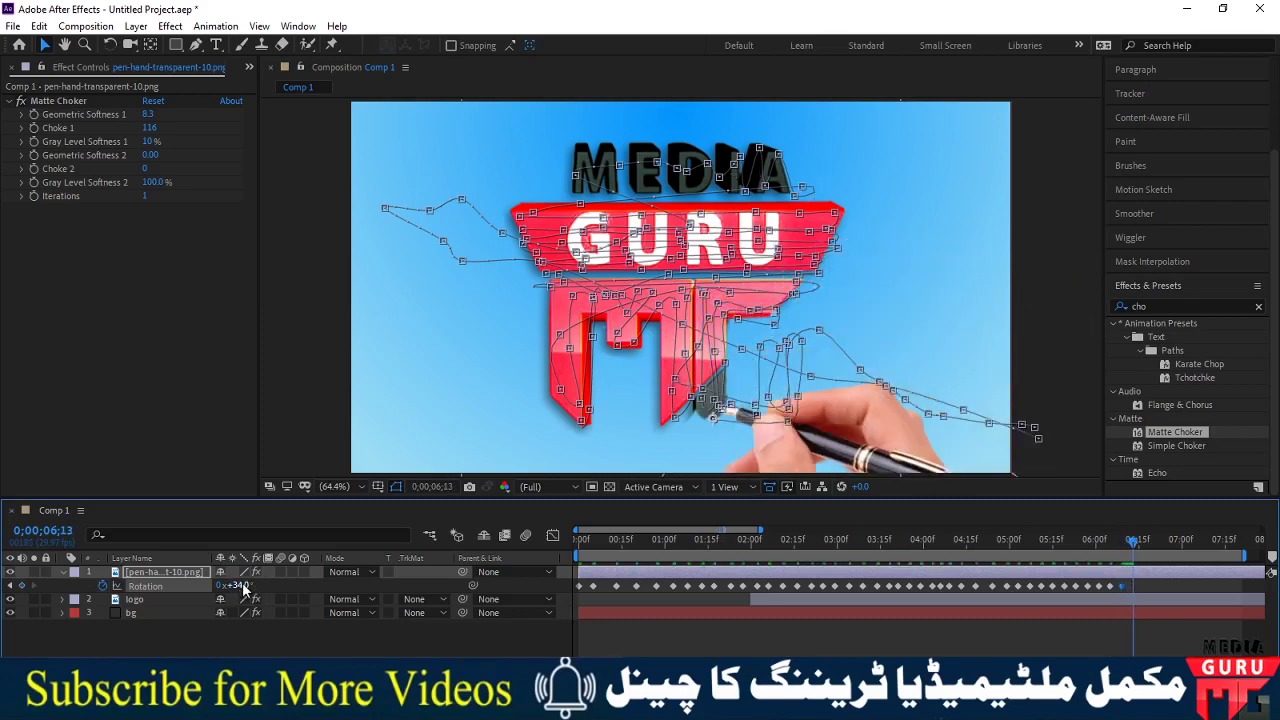
key("Page_Down")
left_click_drag(237, 590, 263, 593)
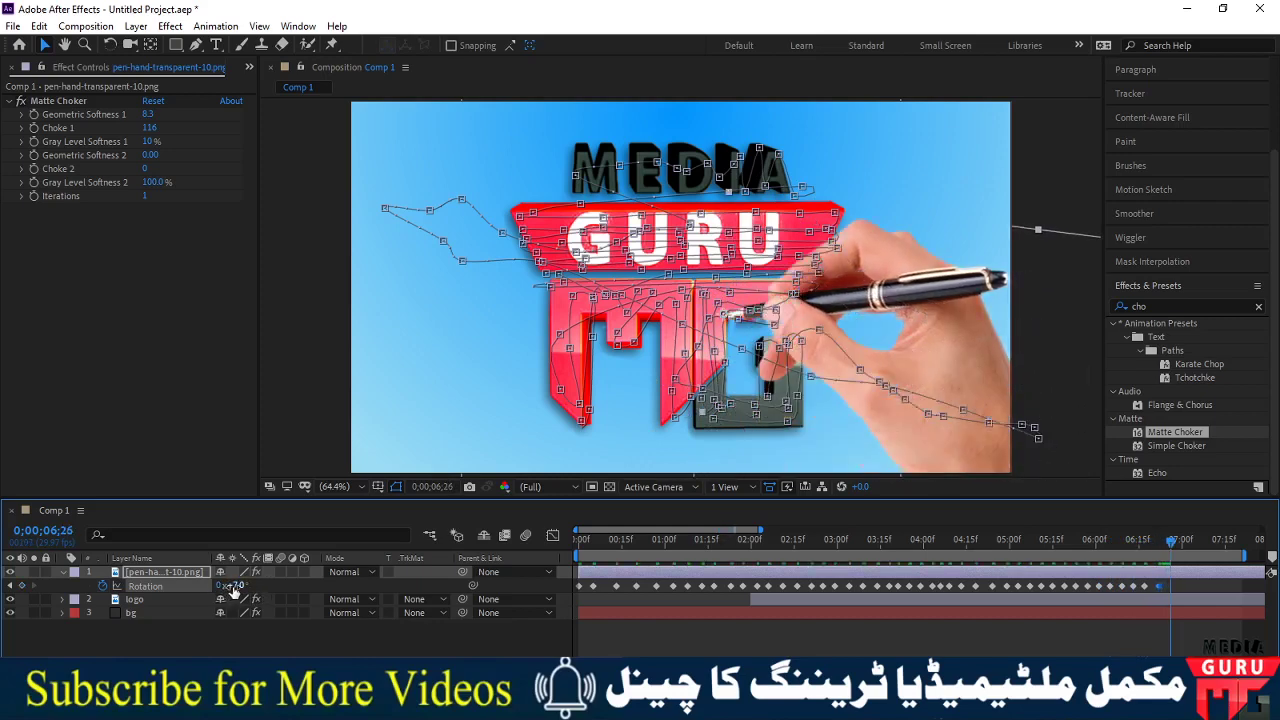
key("Page_Down")
key("Page_Down")
key("Page_Down")
mouse_move(228, 592)
left_mouse_down()
mouse_move(250, 594)
mouse_move(232, 590)
left_mouse_up()
key("Page_Down")
key("Page_Down")
key("Page_Down")
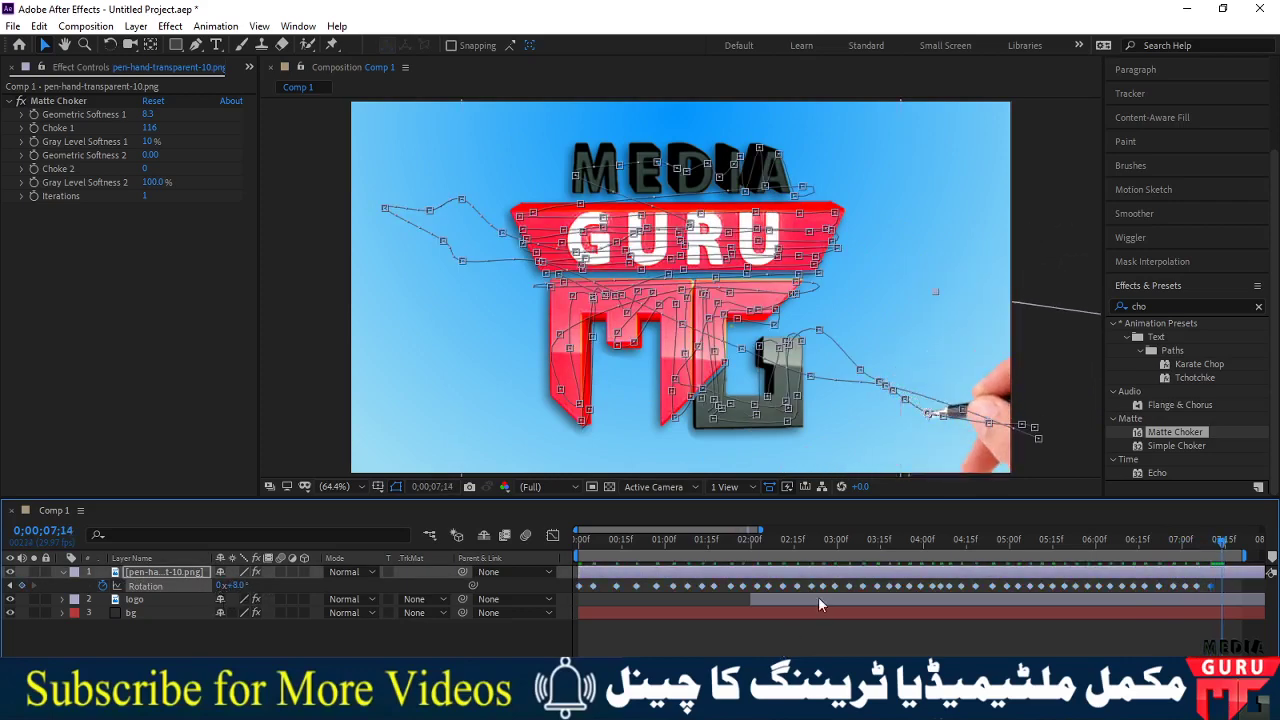
key("F2")
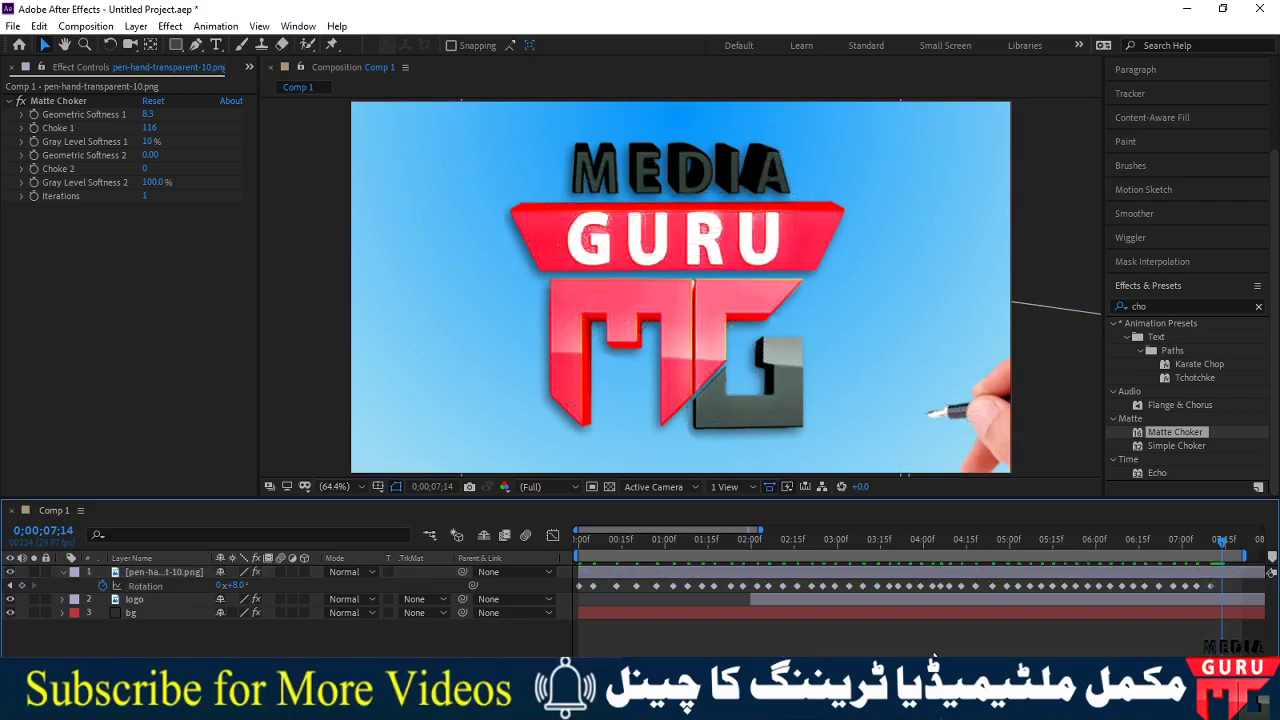
key("space")
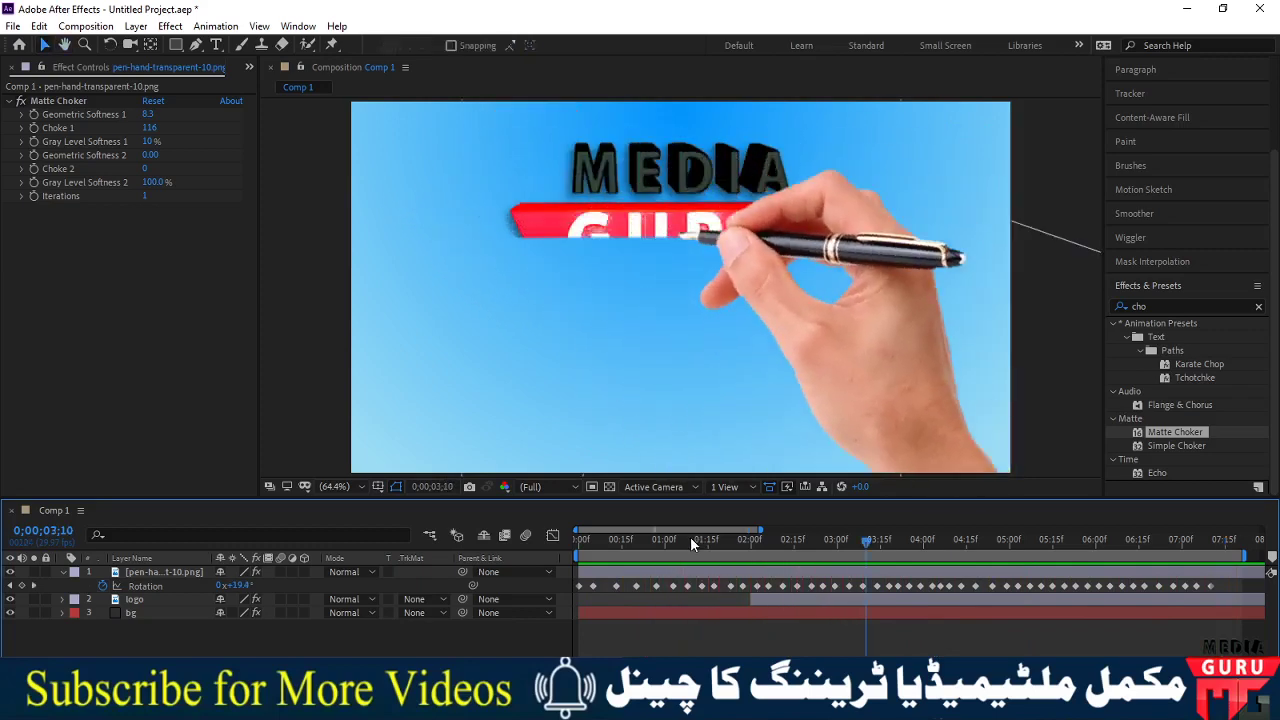
mouse_move(690, 537)
left_mouse_down()
mouse_move(589, 540)
mouse_move(670, 540)
left_mouse_up()
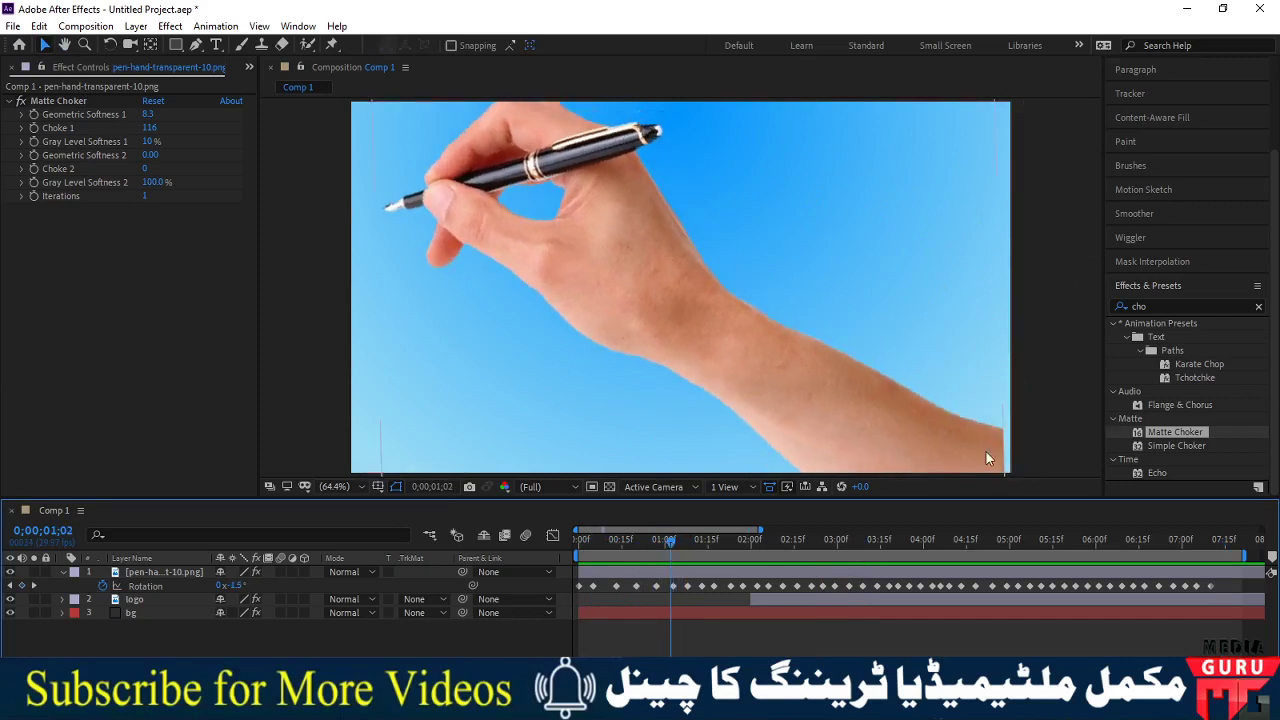
scroll(902, 335, "down", 1)
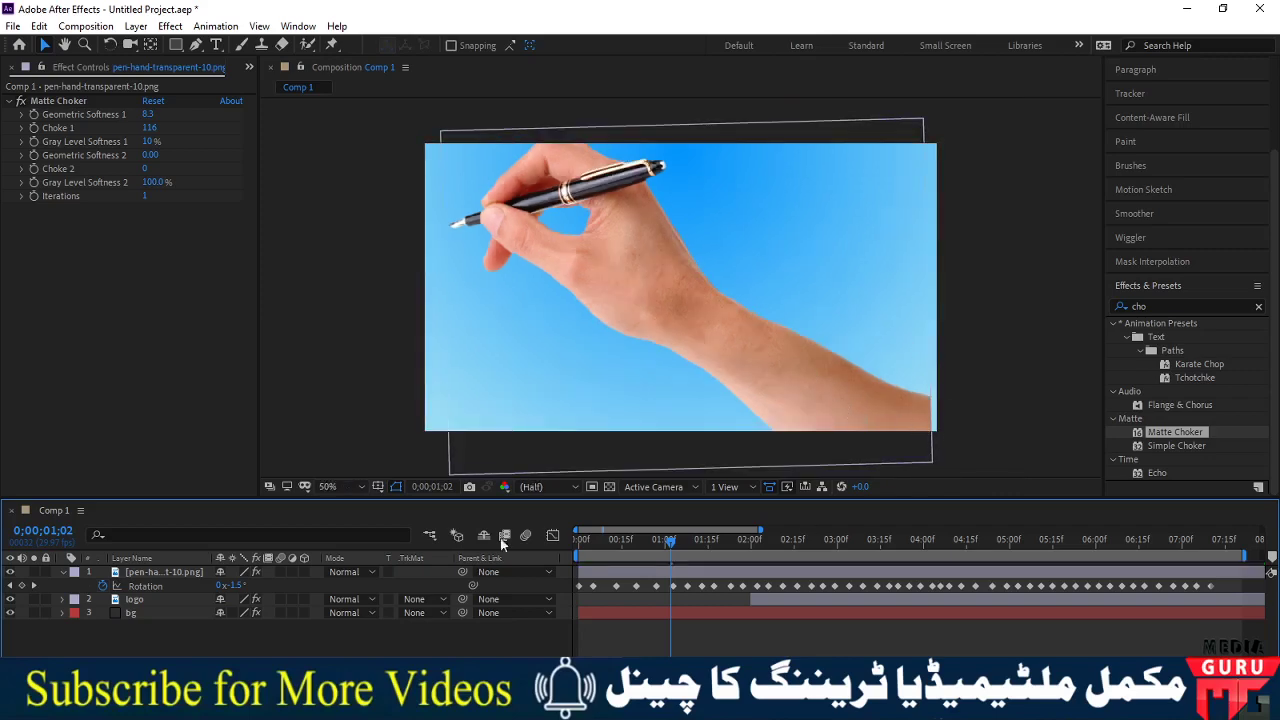
- Select the pen-hand layer, toggle the blue background's visibility, and place a Puppet pin on the pen
left_click(142, 578)
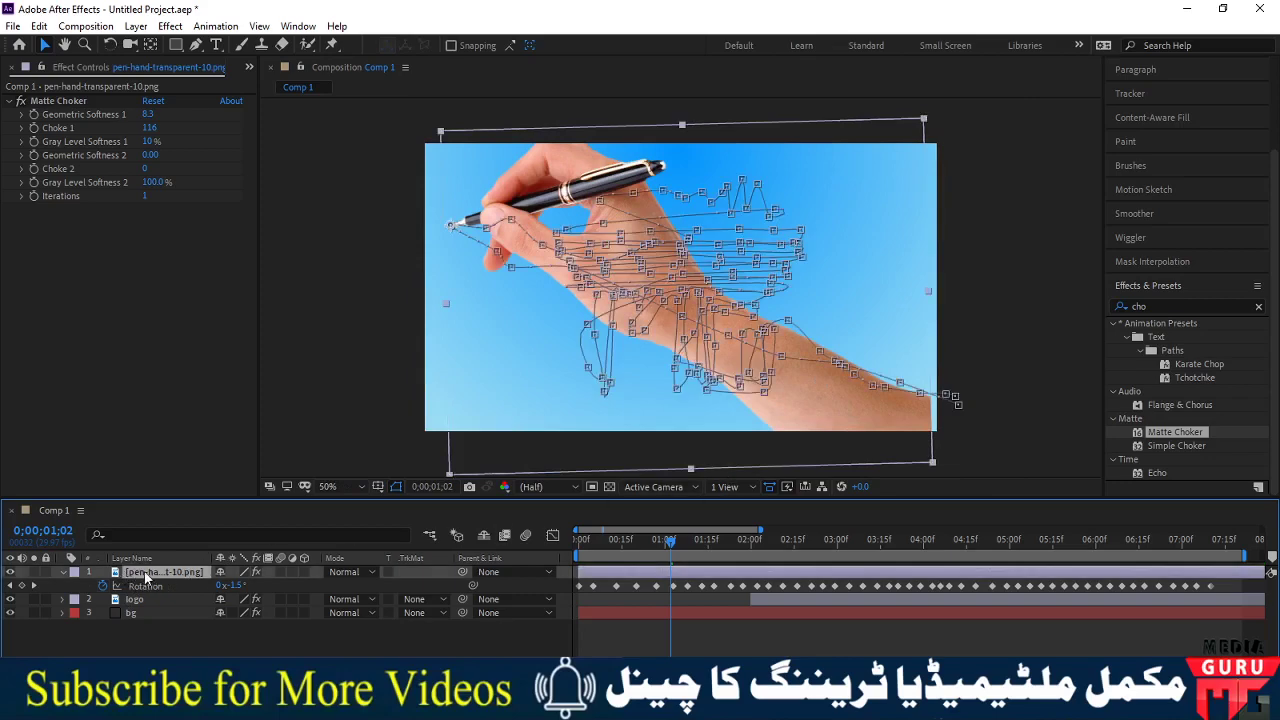
left_click(10, 613)
left_click(10, 613)
left_click(333, 45)
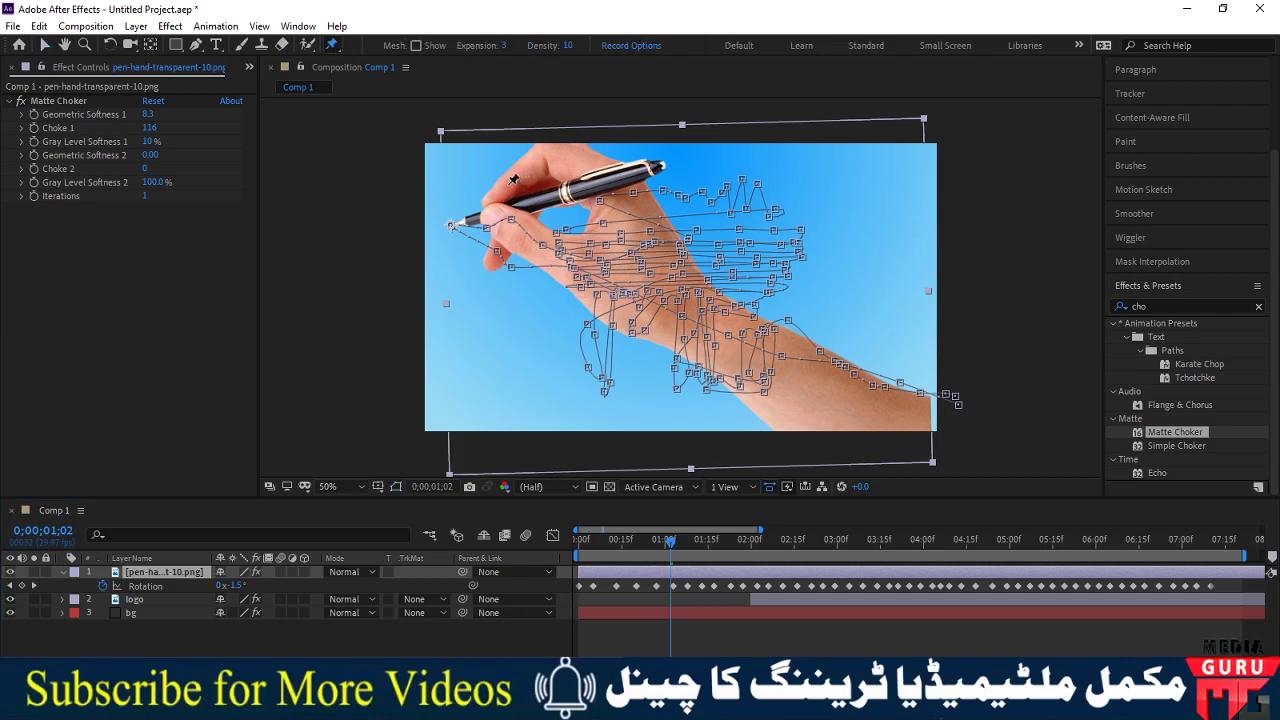
left_click(512, 181)
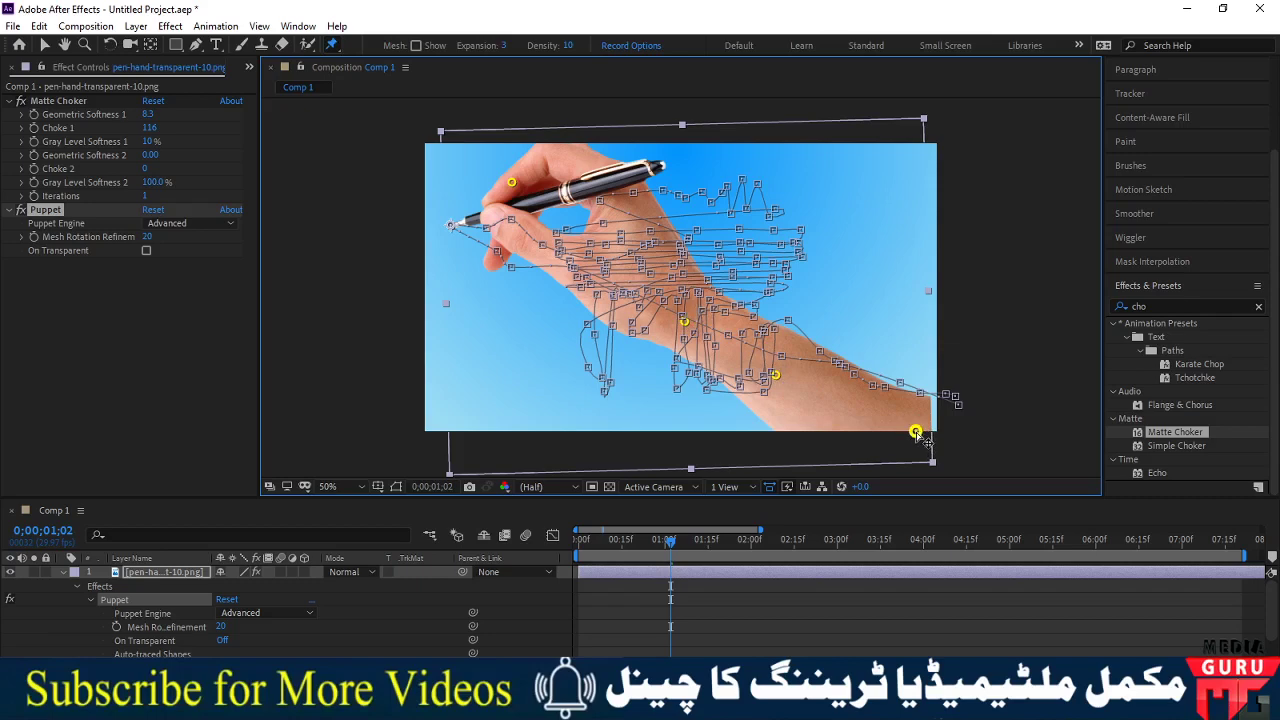
- Drag the forearm's end pin past the frame's lower-right corner, then return to the Selection tool
mouse_move(903, 428)
left_mouse_down()
mouse_move(841, 244)
mouse_move(826, 250)
mouse_move(975, 440)
left_mouse_up()
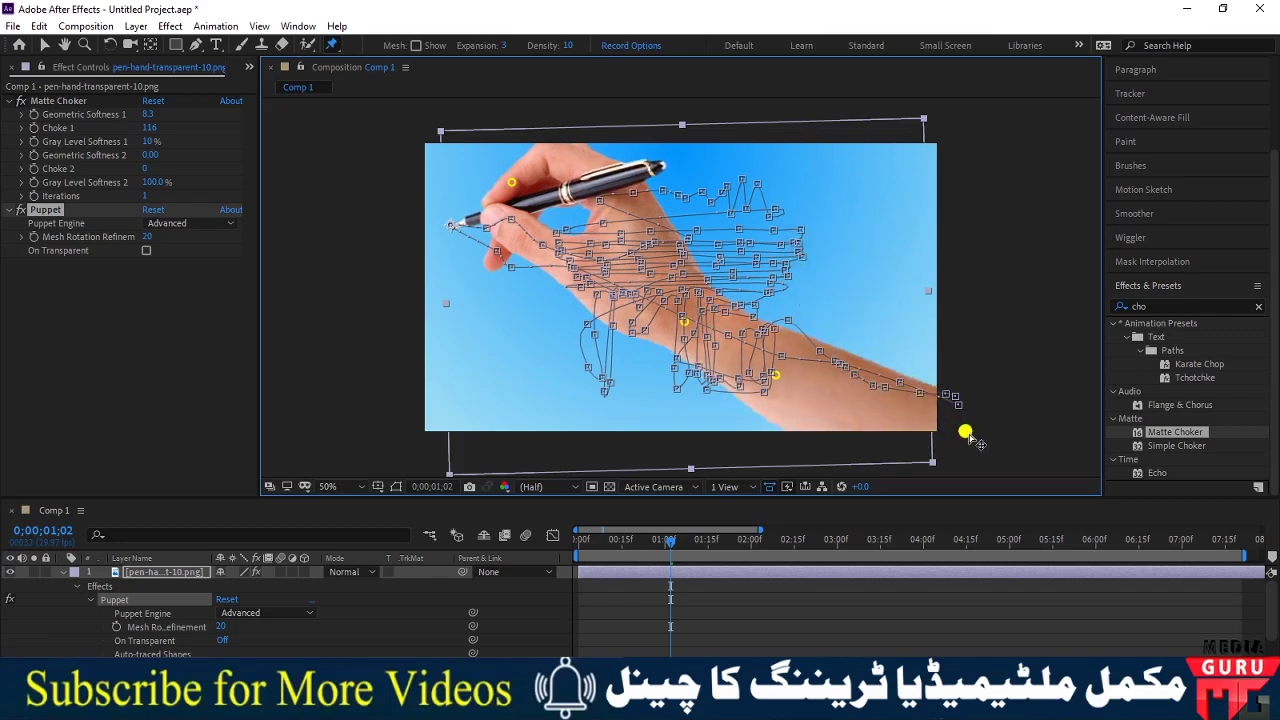
left_click_drag(917, 410, 972, 440)
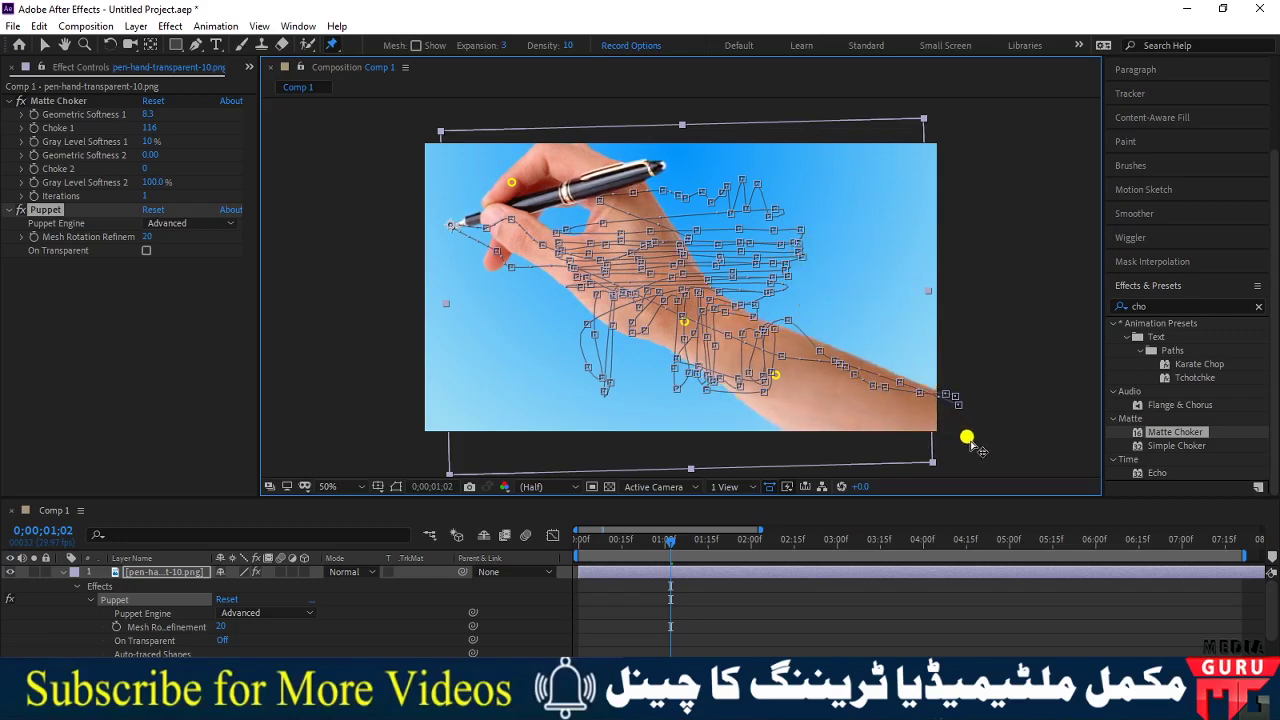
left_click(922, 572)
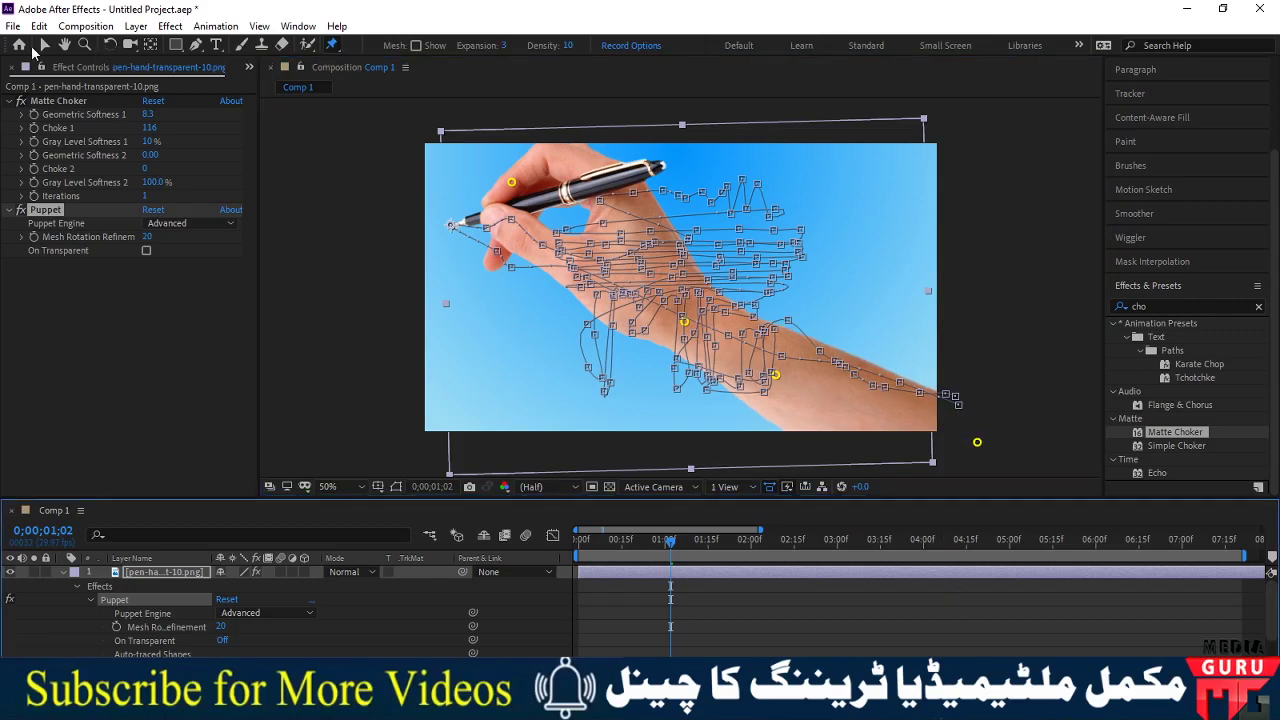
left_click(42, 47)
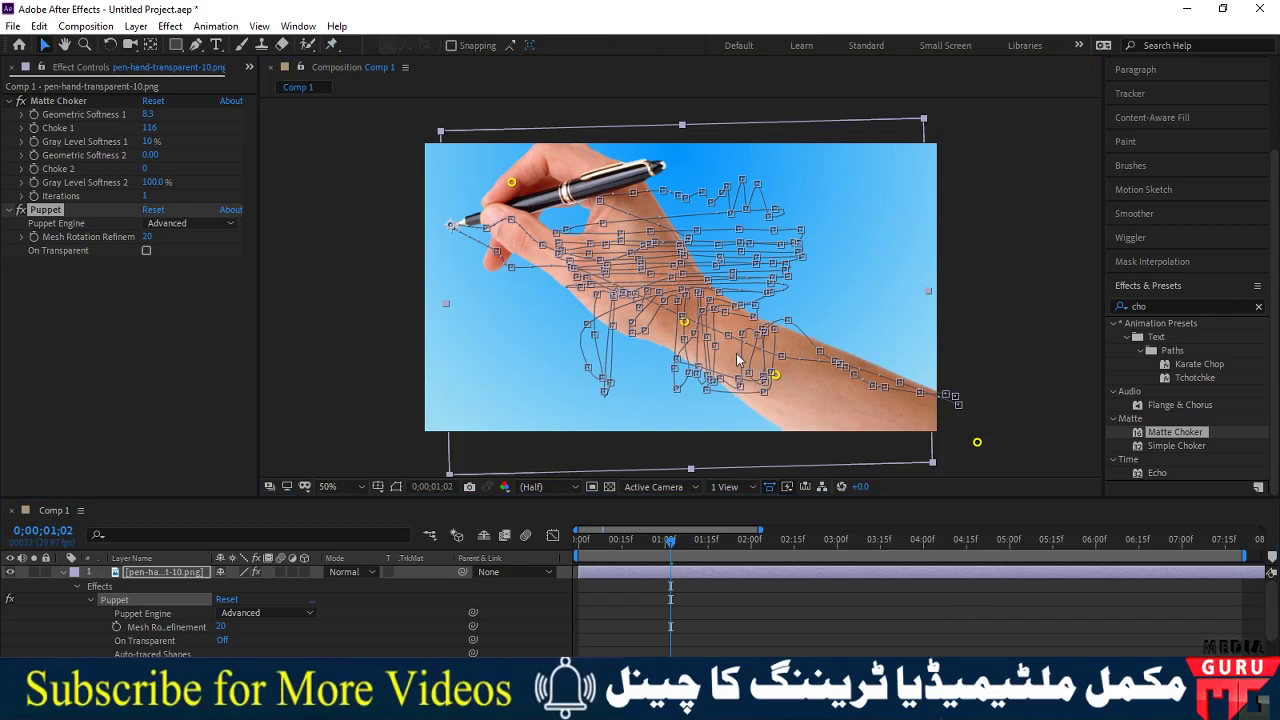
key("grave")
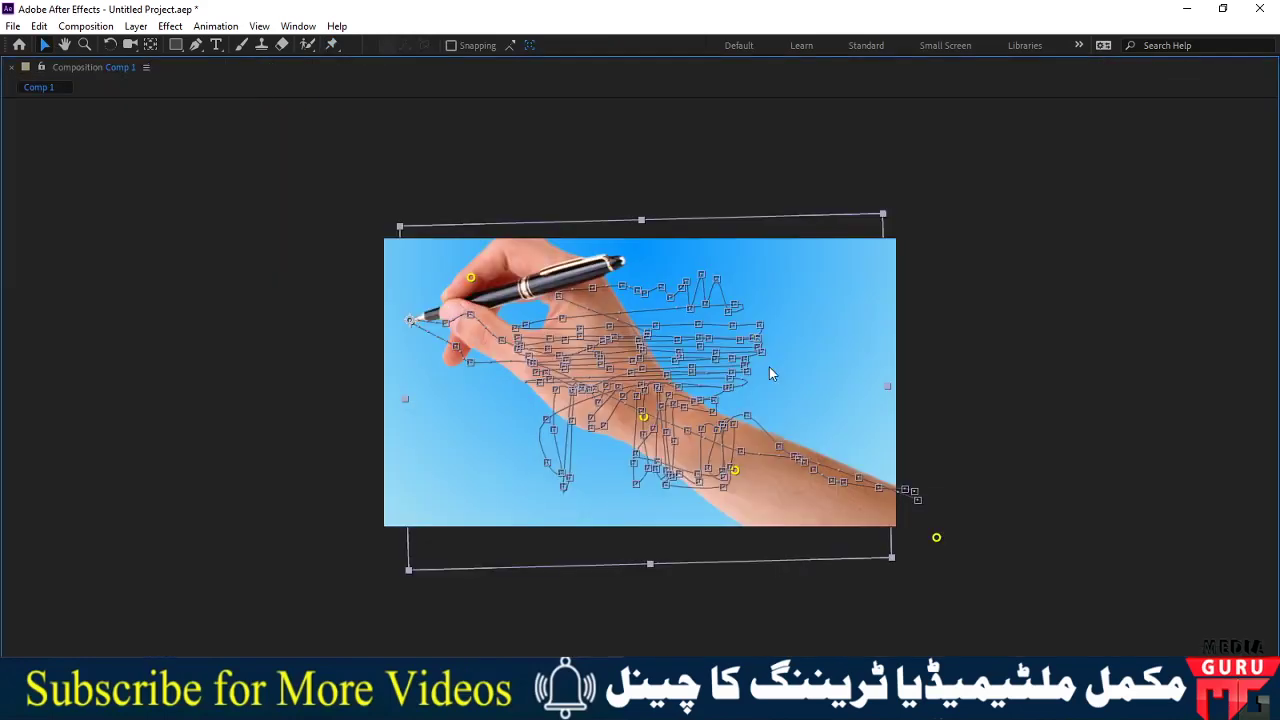
key("shift+slash")
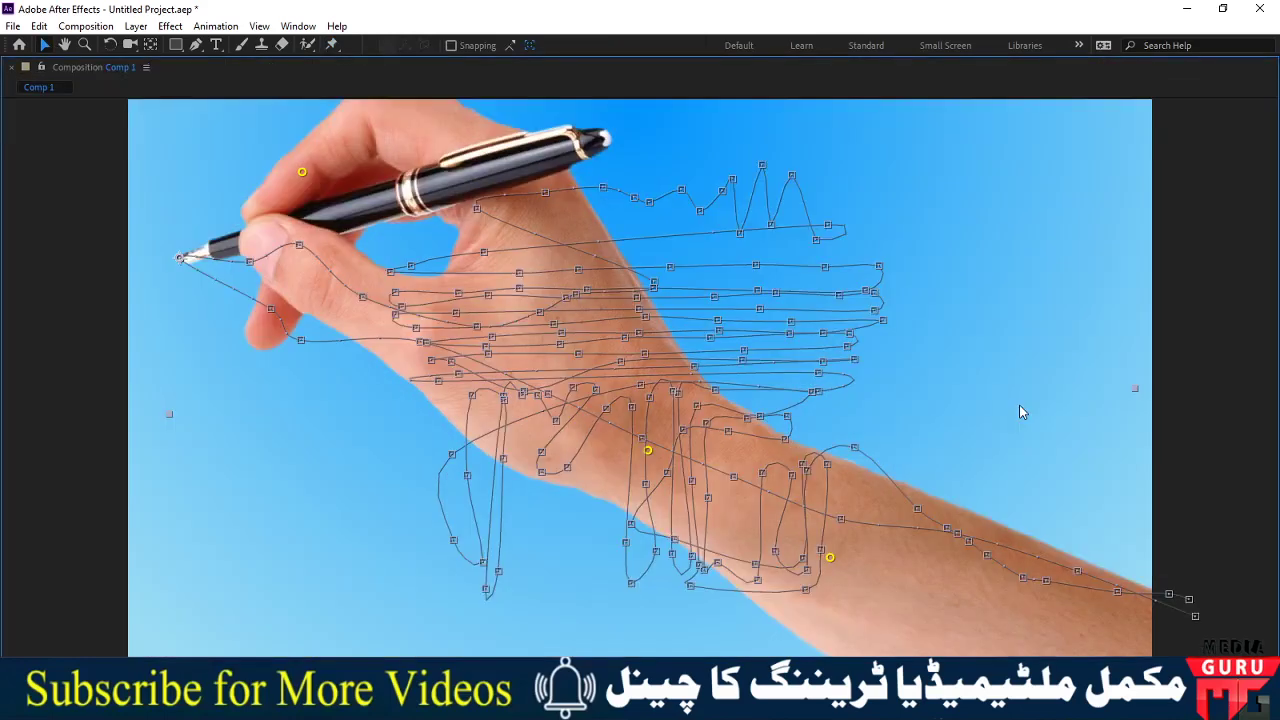
left_click(1206, 409)
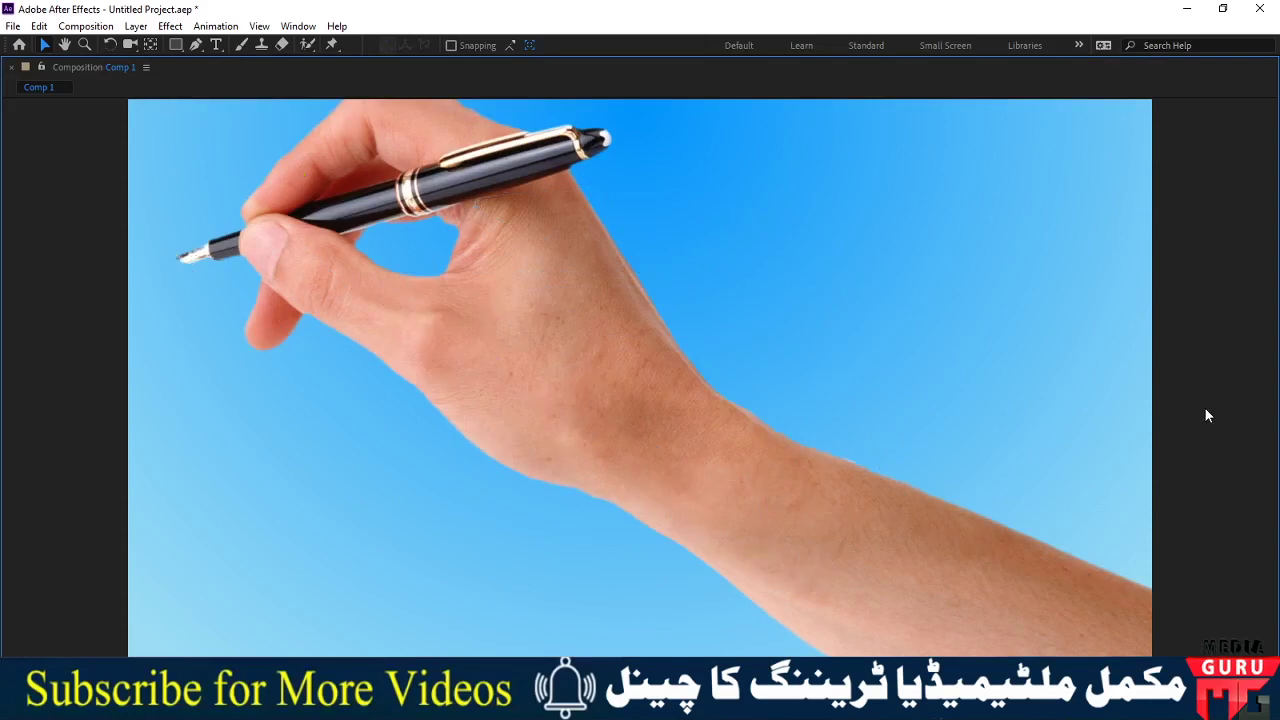
key("space")
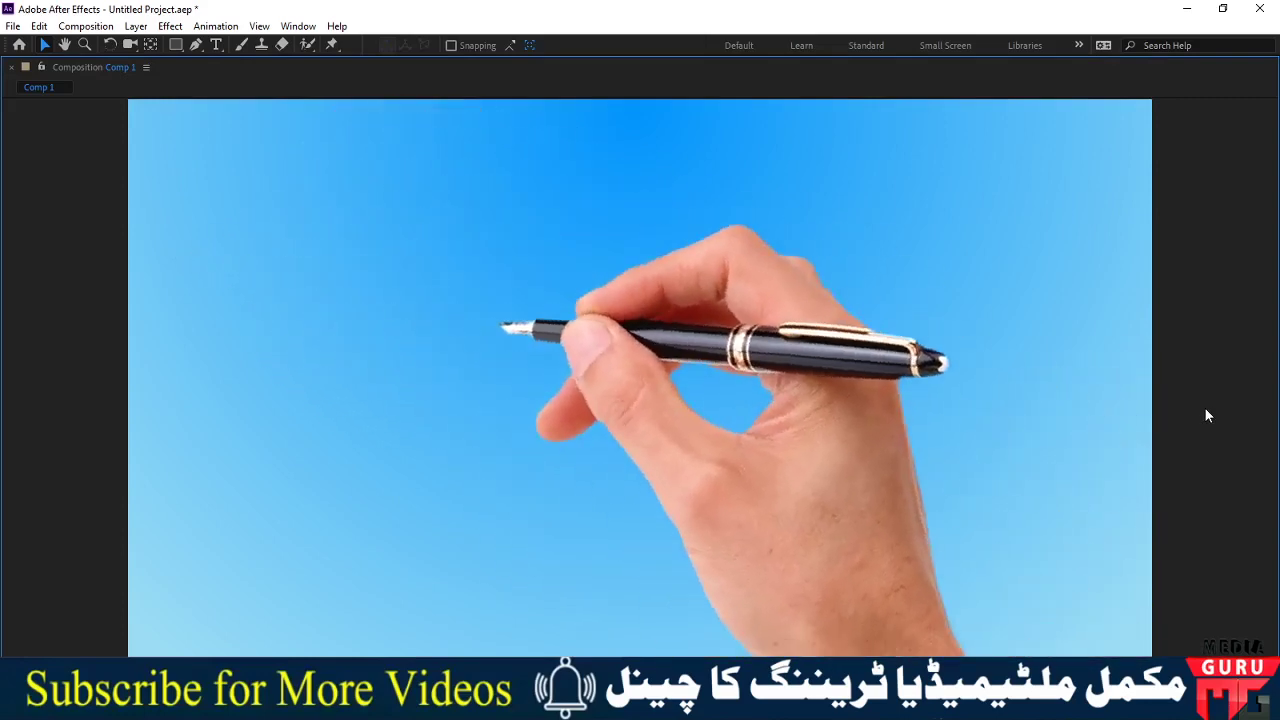